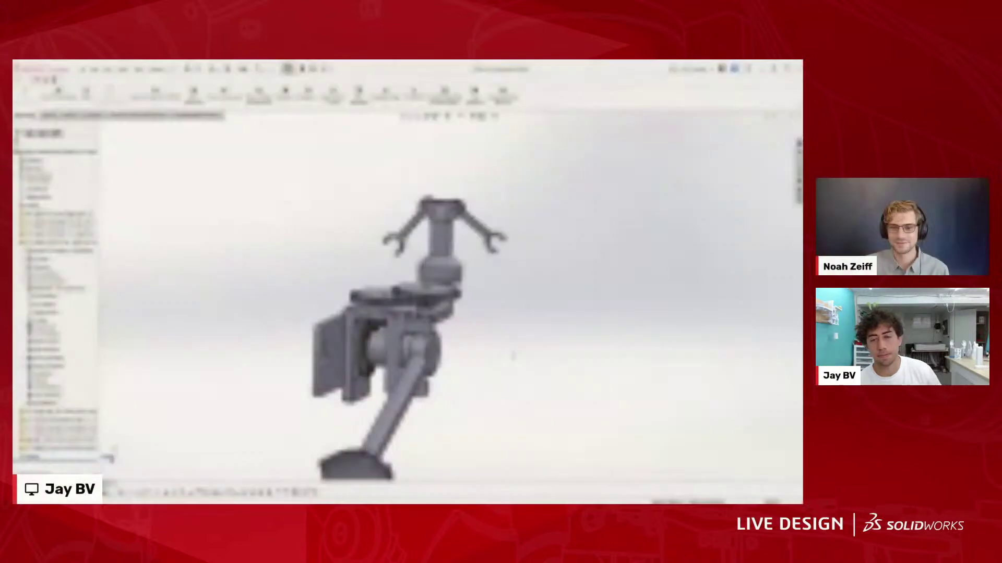
Step: Examine the lever assembly from several sides, including its mounting plate, gear train, limit switch and lever
middle_drag(396, 292, 314, 276)
scroll(443, 305, up, 4)
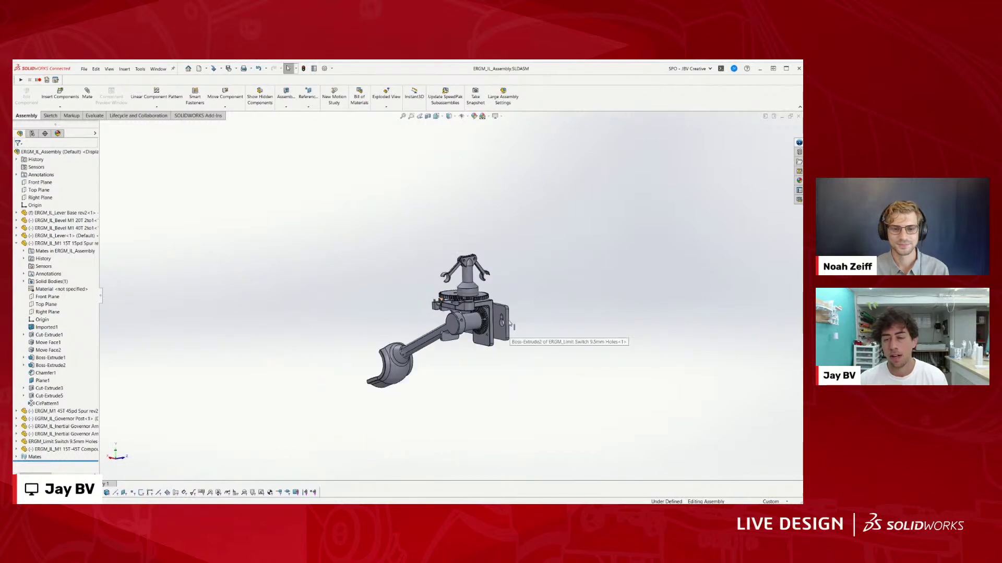
scroll(510, 324, down, 3)
middle_drag(511, 323, 593, 318)
scroll(295, 304, down, 5)
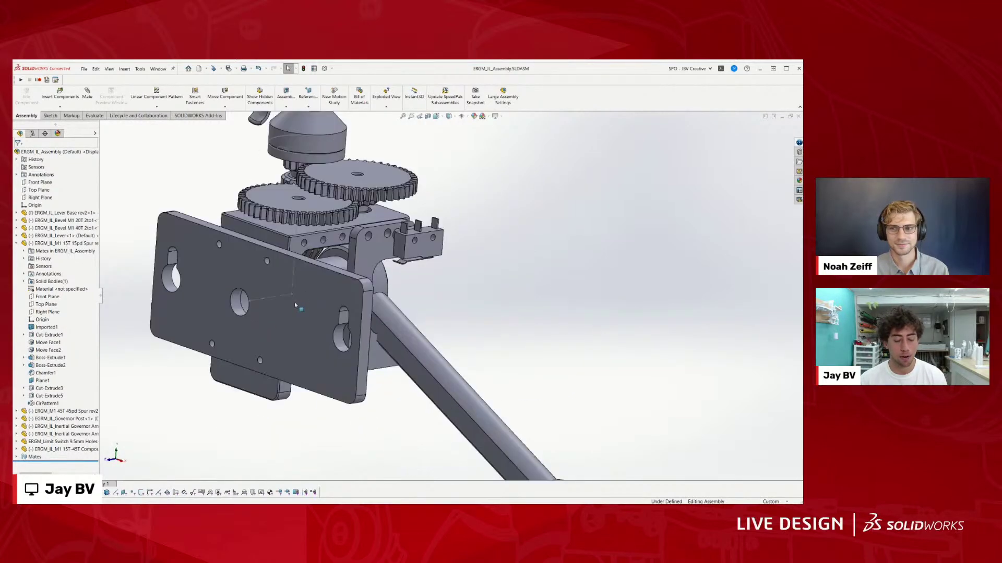
middle_drag(422, 242, 329, 260)
scroll(422, 272, up, 5)
scroll(421, 272, down, 2)
scroll(328, 259, down, 5)
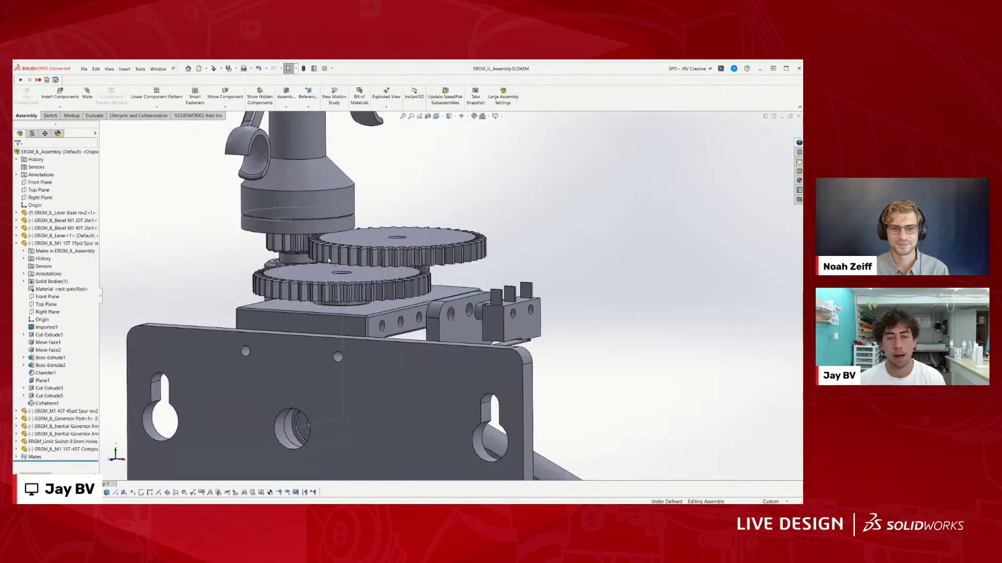
scroll(432, 409, up, 5)
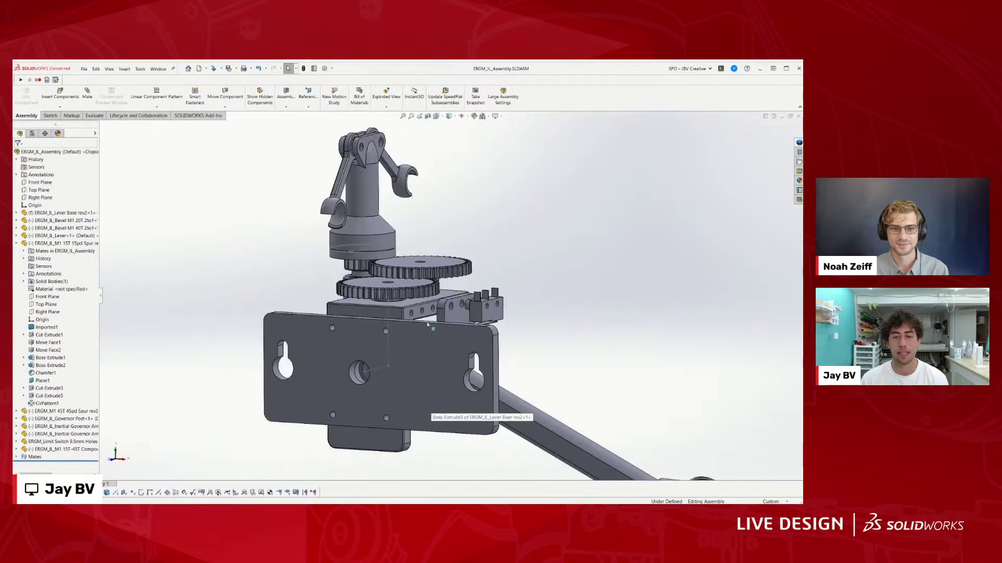
middle_drag(428, 318, 462, 390)
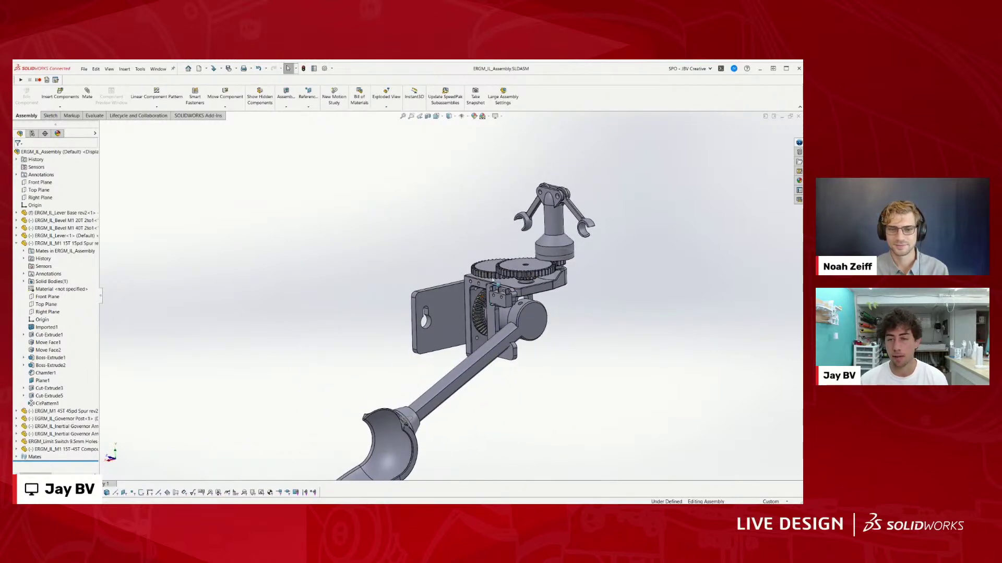
Step: Turn the compound gear by hand to check how it moves relative to the neighbouring 45T spur gear
scroll(493, 281, down, 5)
drag(485, 278, 399, 274)
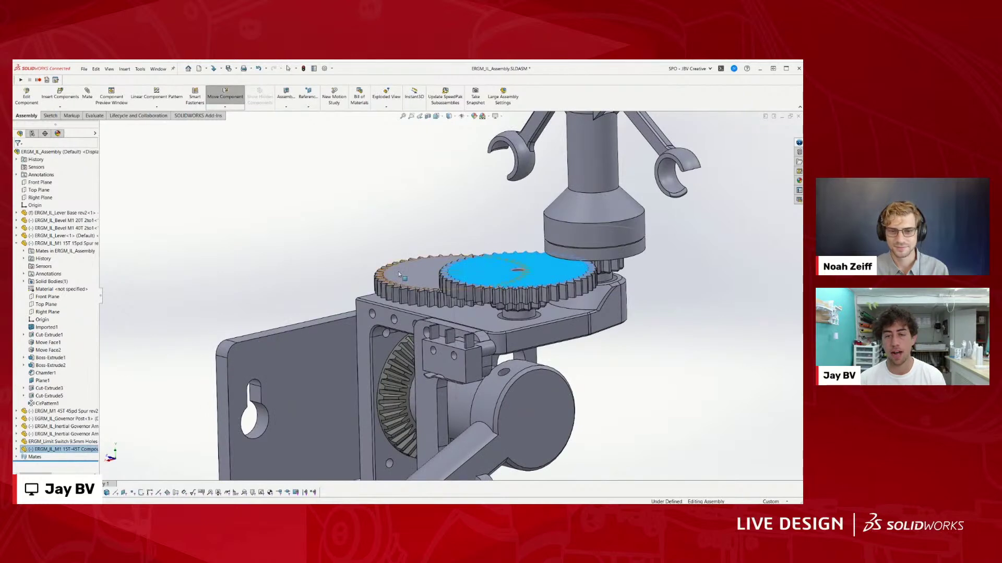
click(399, 275)
key(Escape)
scroll(449, 289, up, 4)
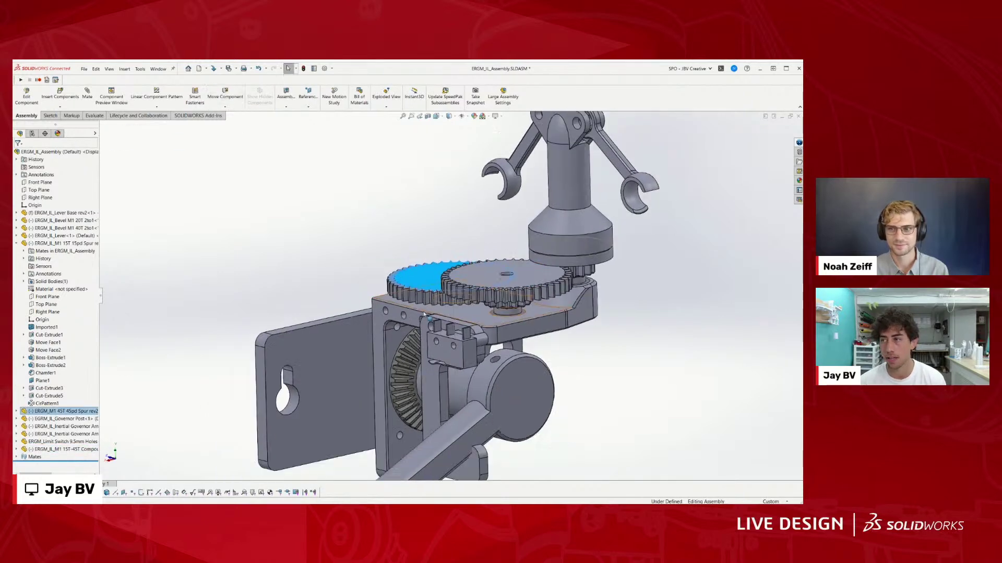
Step: Hide the components around the 45T spur gear and the 15T-45T compound gear, including the base, lever, bevel gears and governor parts
middle_drag(476, 388, 445, 278)
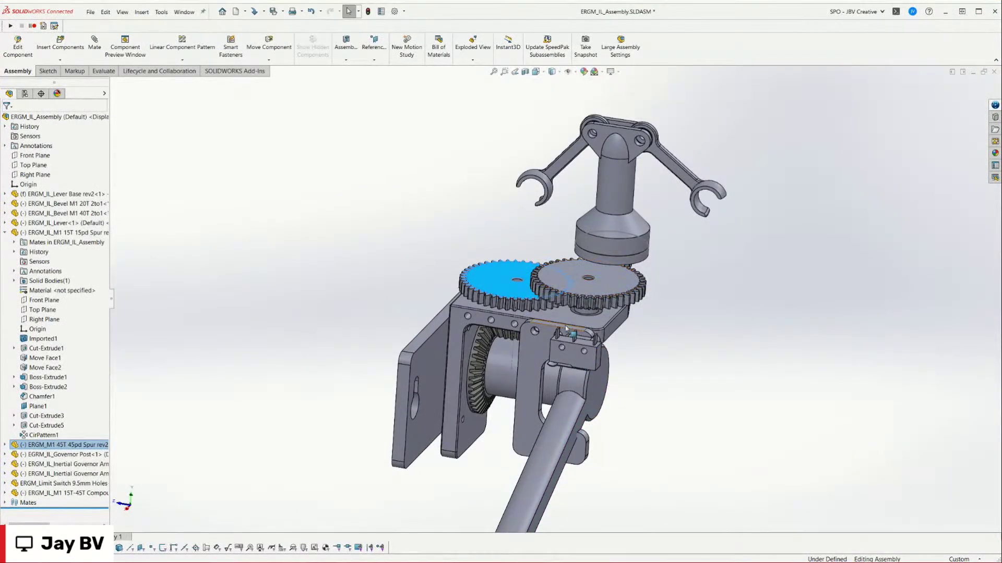
key(Tab)
key(Tab)
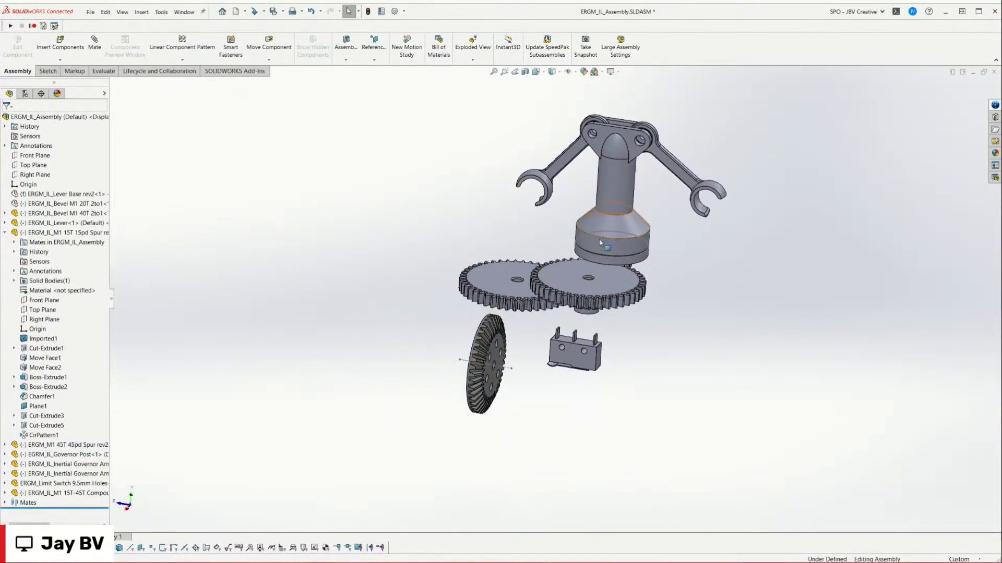
key(Tab)
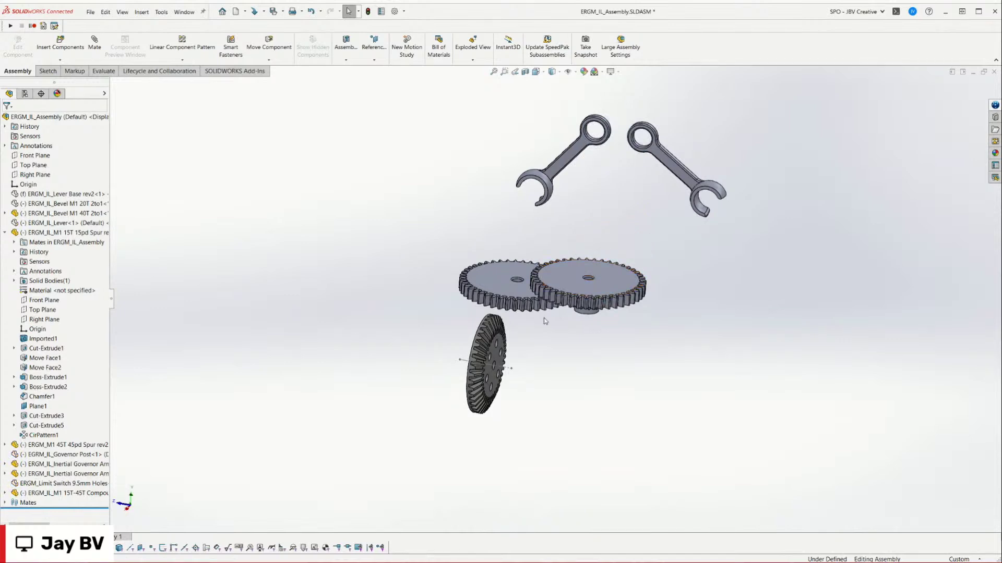
click(495, 361)
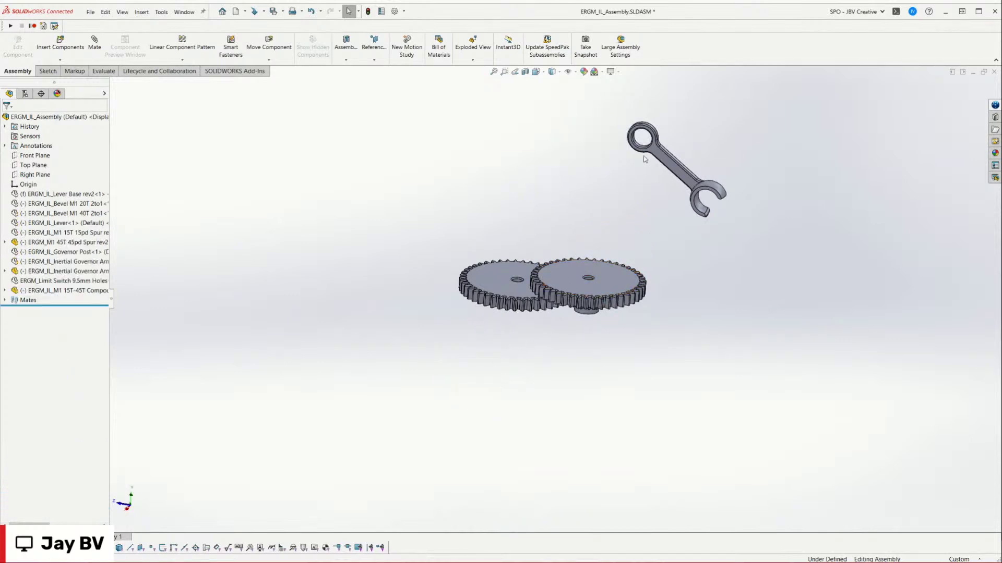
Step: Inspect the underside of the two meshing gears, picking out the 45T spur gear's face and the compound gear's 15T pinion
middle_drag(662, 355, 691, 234)
scroll(573, 302, down, 5)
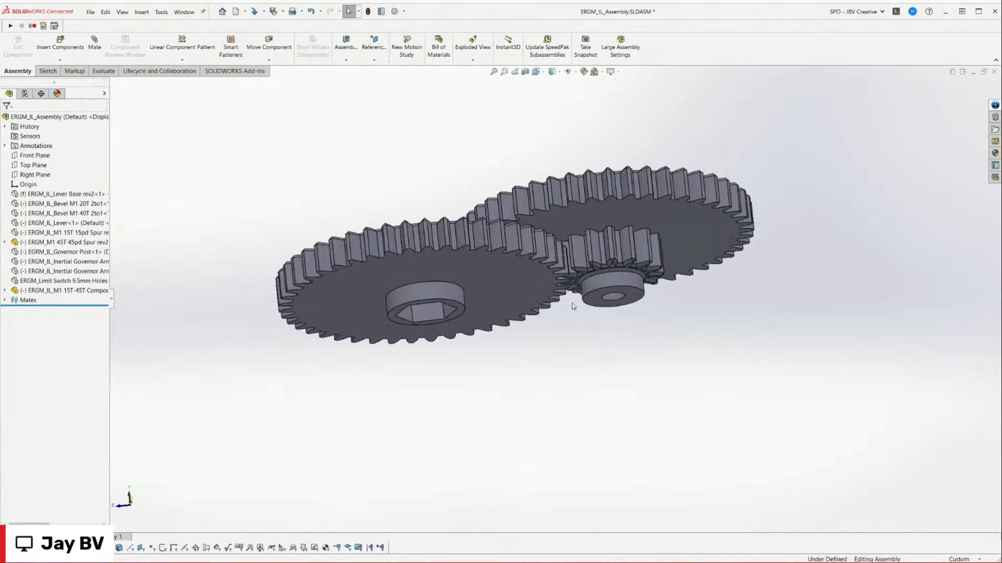
middle_drag(572, 303, 551, 103)
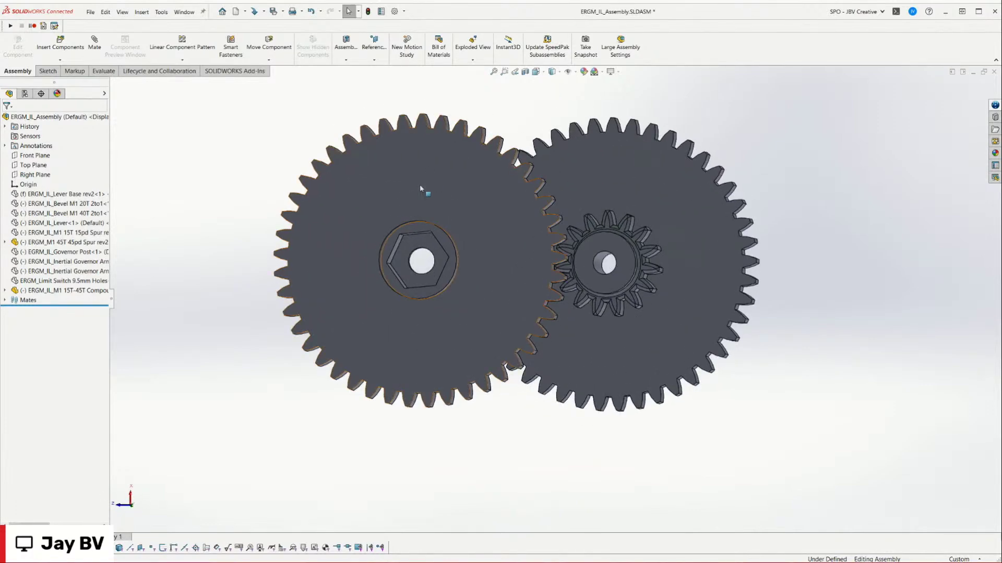
click(420, 183)
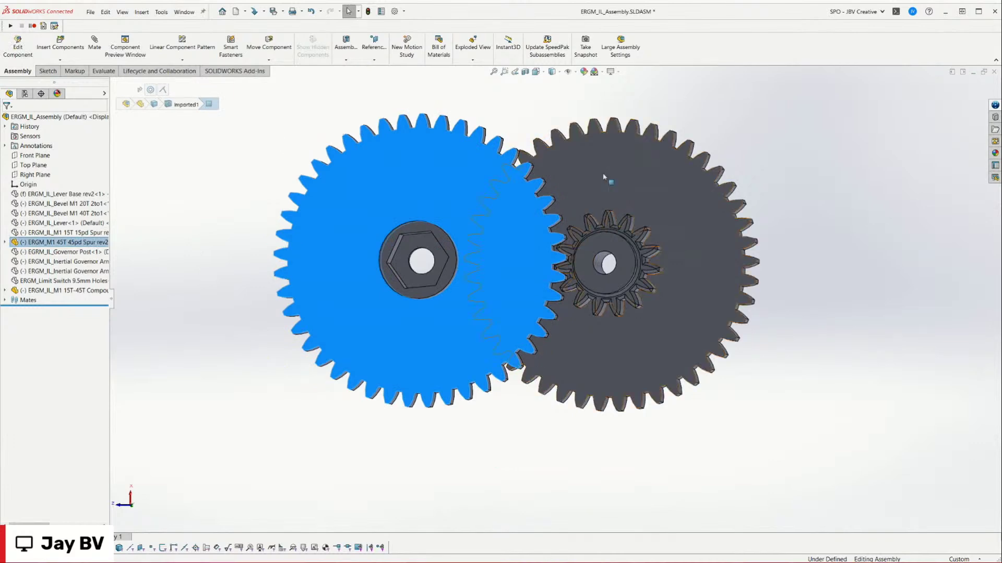
click(593, 232)
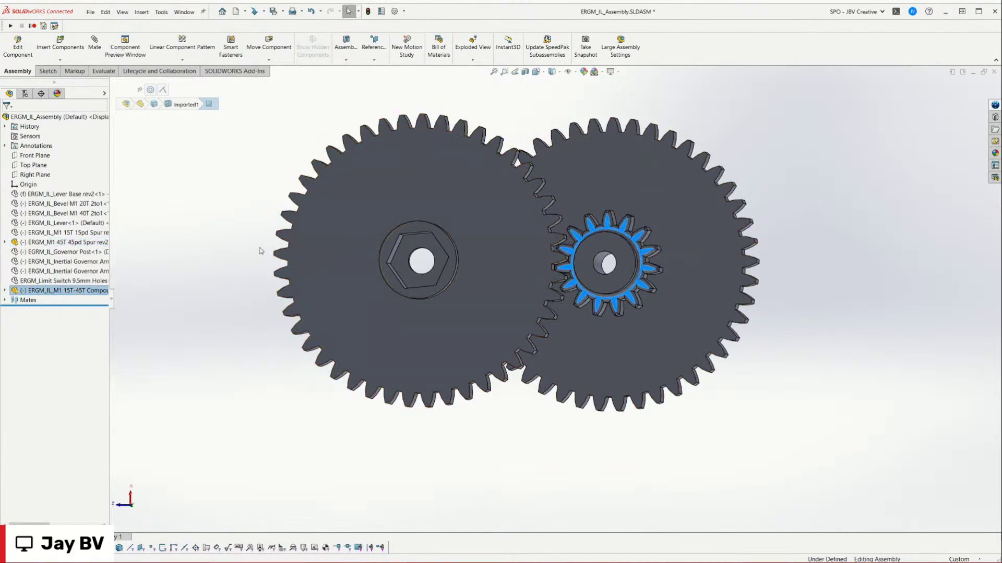
click(231, 238)
Step: Start a mechanical Gear mate between the centre bores of the 45T spur gear and the 15T-45T compound gear
middle_drag(536, 183, 425, 217)
scroll(568, 236, down, 5)
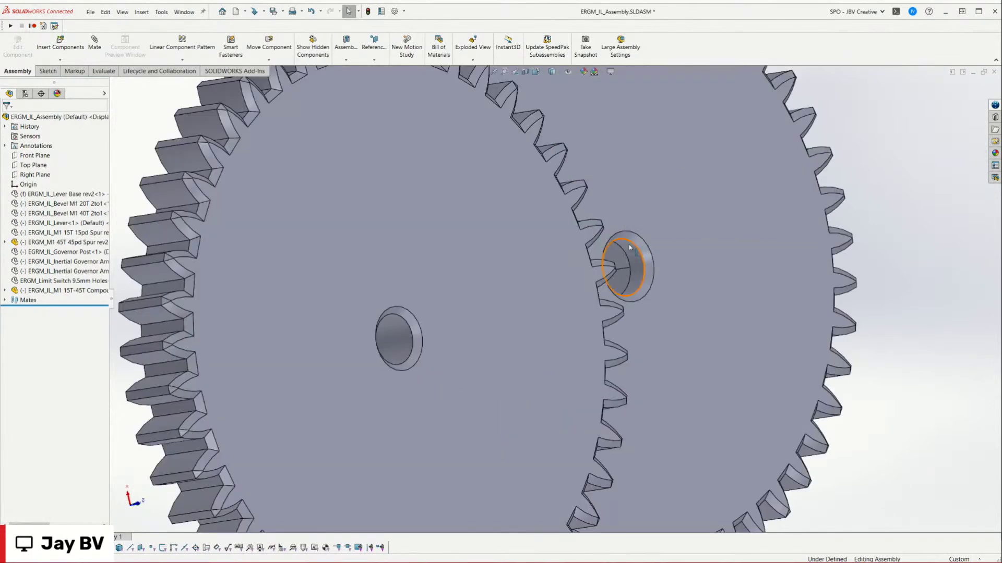
click(396, 332)
key(f)
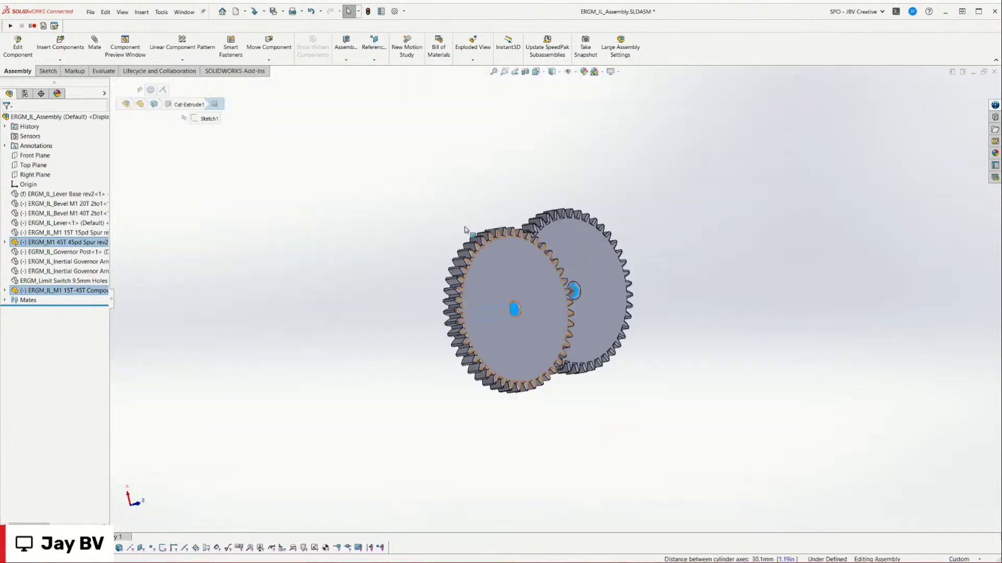
key(m)
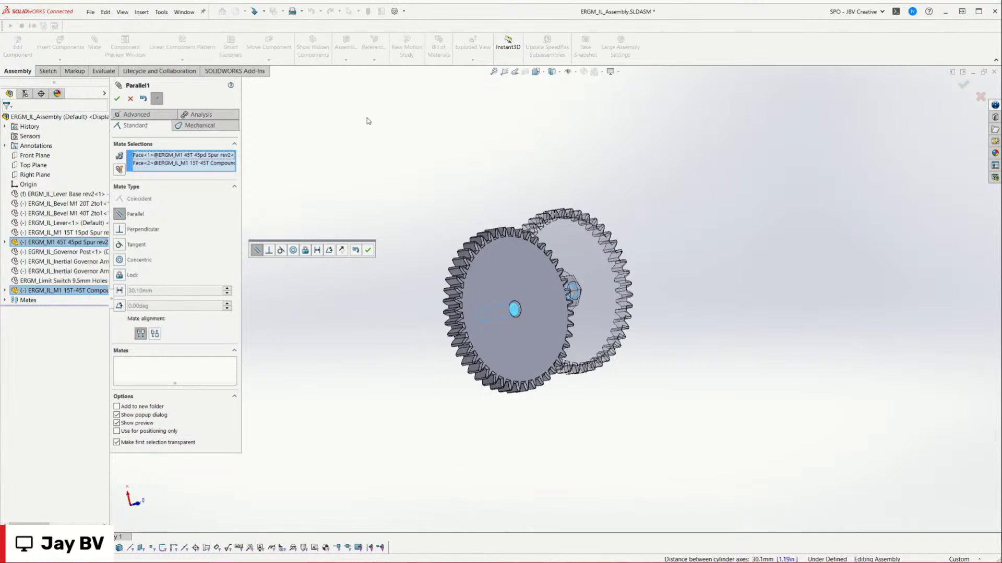
click(208, 126)
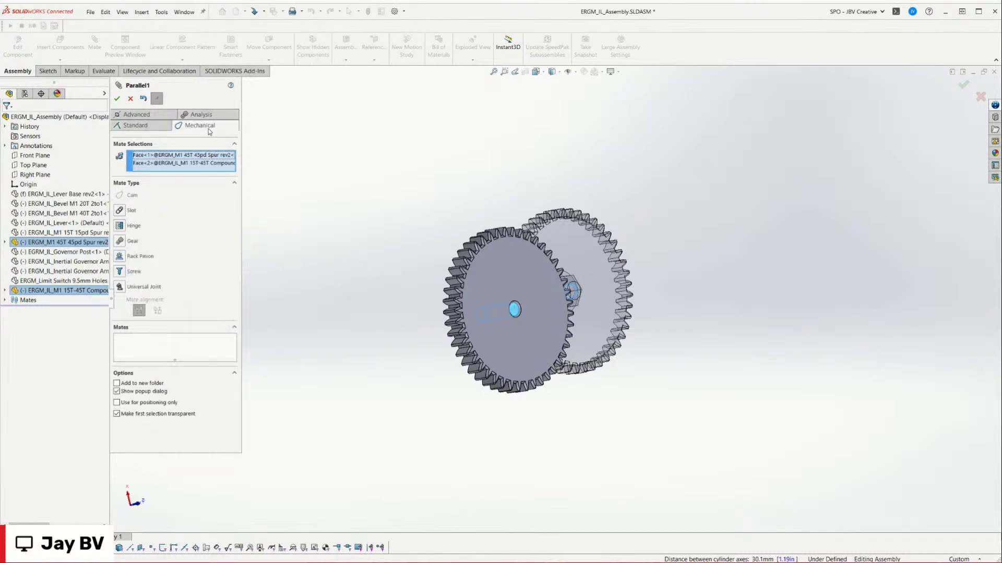
click(120, 242)
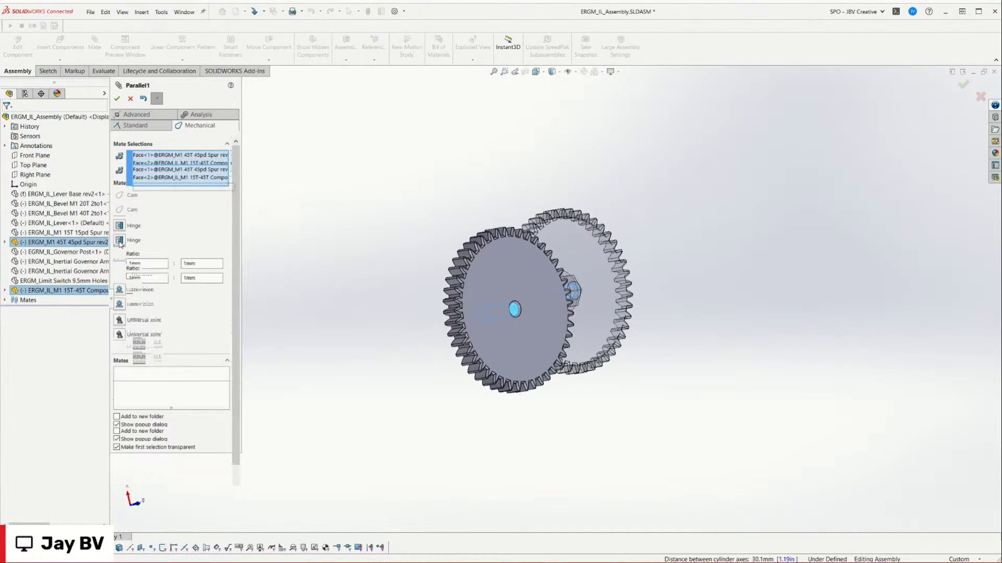
Step: Set the gear mate's ratio to 45 for the spur gear and 15 for the compound gear, and accept it
middle_drag(365, 418, 533, 189)
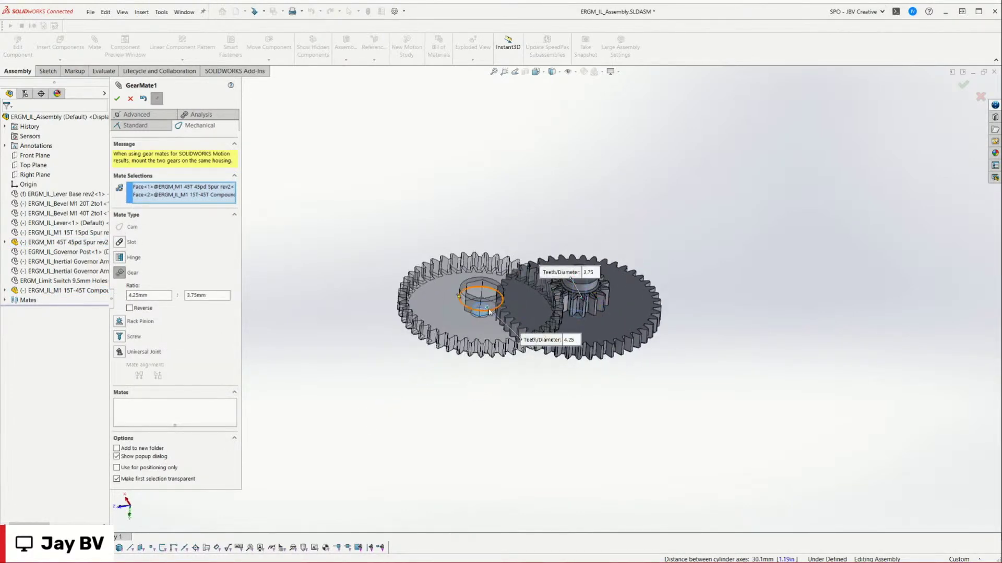
middle_drag(364, 171, 532, 389)
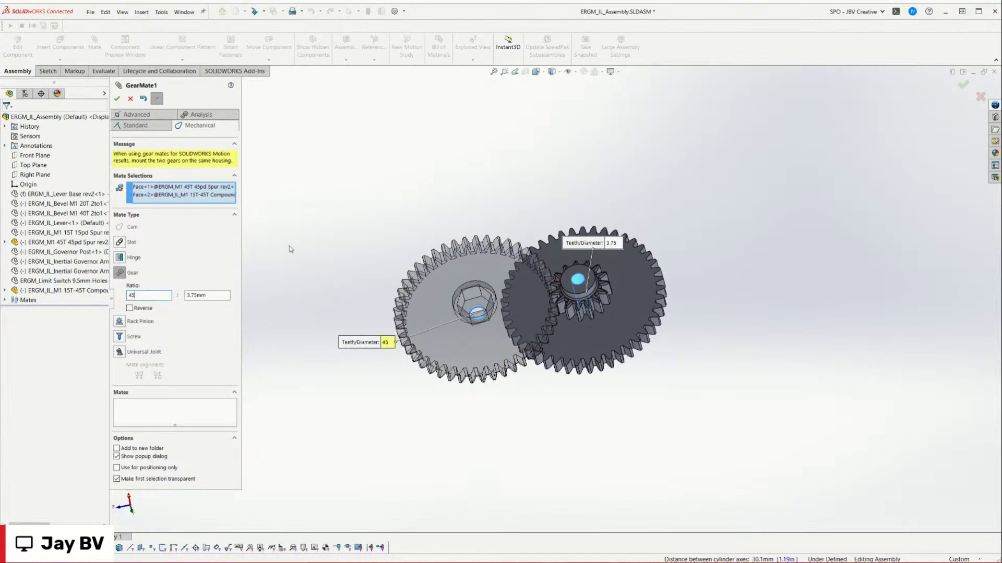
click(196, 297)
drag(214, 296, 168, 296)
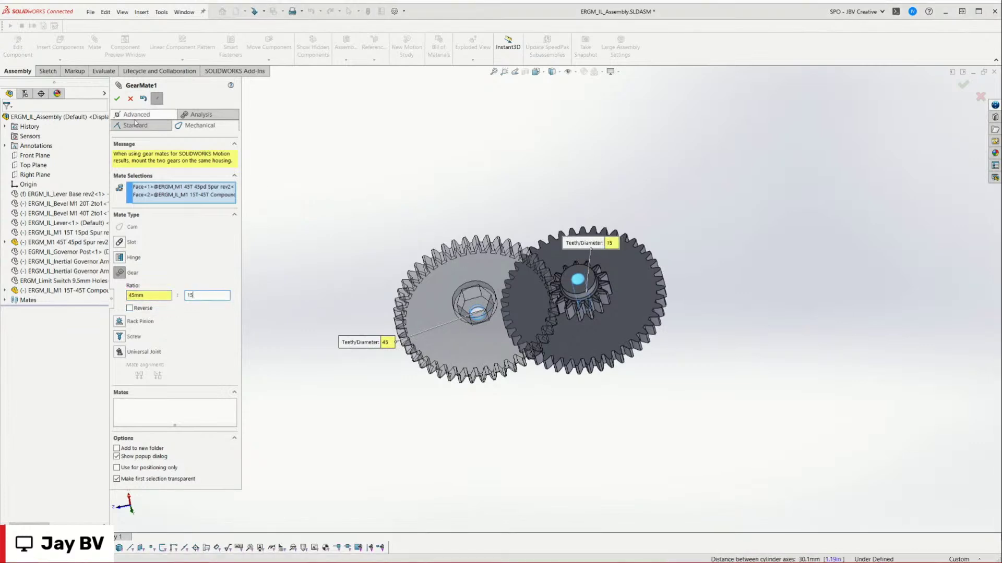
key(Return)
click(118, 99)
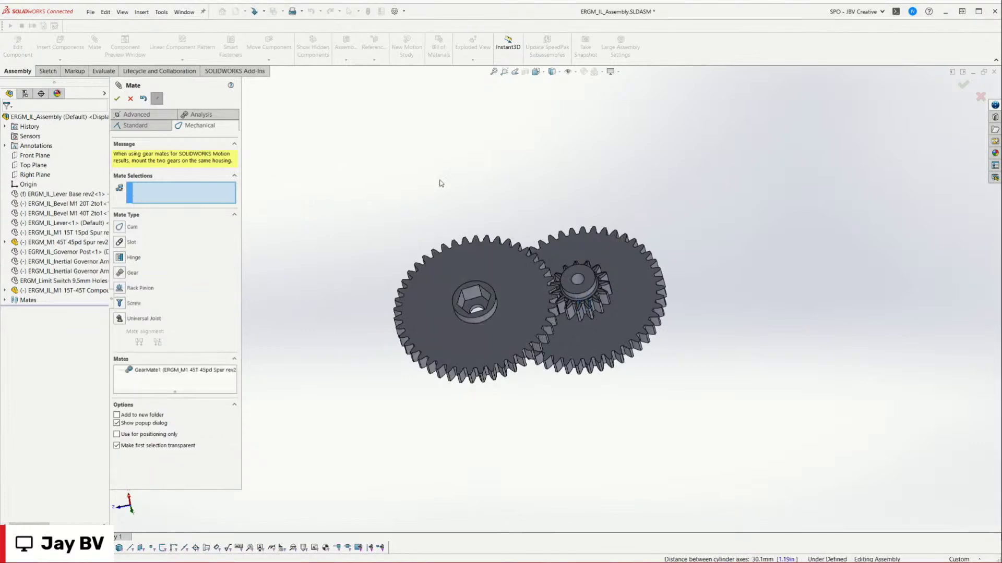
Step: Turn the compound gear to test the new gear mate, and close the Mate command
middle_drag(441, 183, 444, 213)
drag(571, 235, 656, 251)
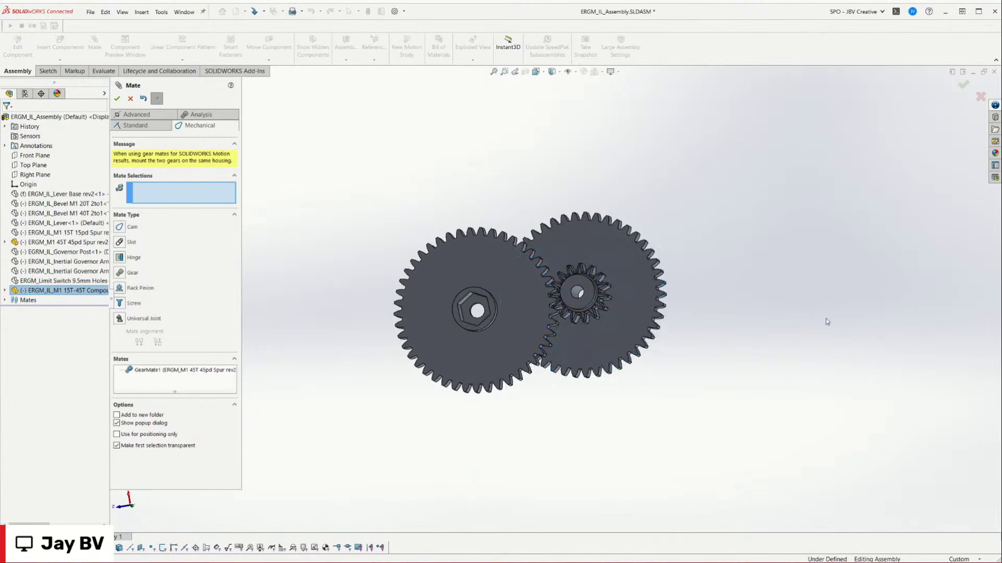
click(118, 98)
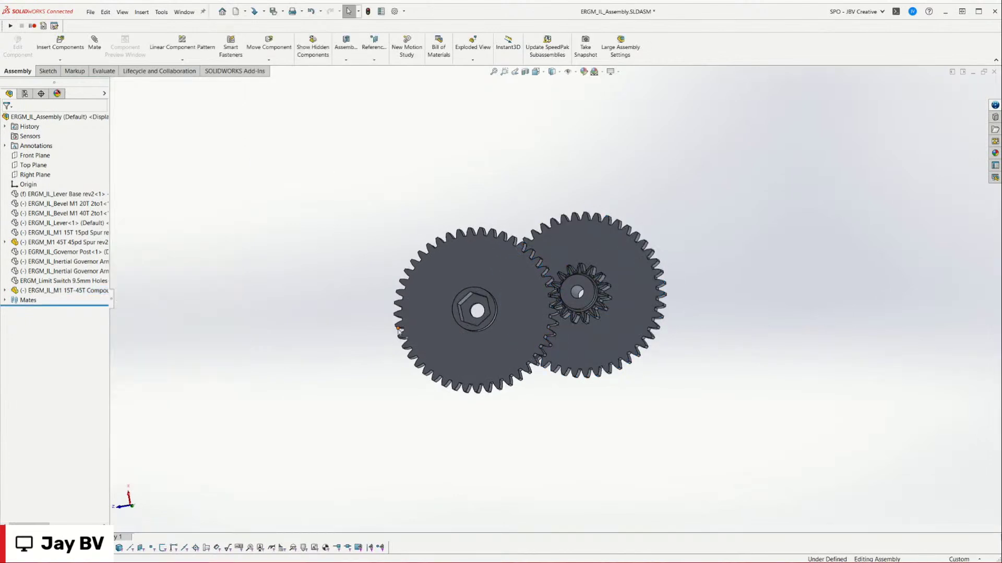
Step: Rotate the meshed gears again and check their relative motion from different angles
middle_drag(347, 174, 550, 289)
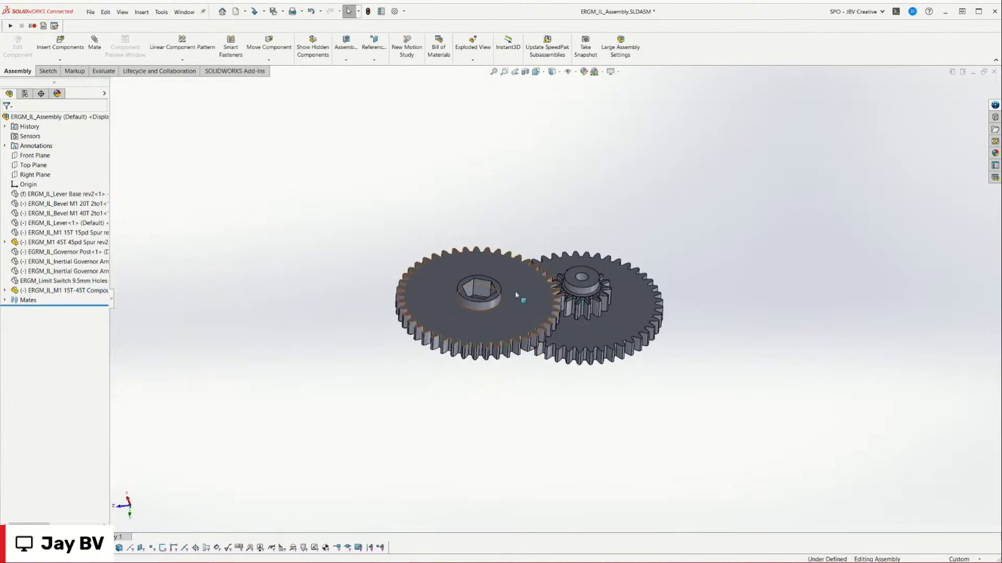
middle_drag(522, 225, 522, 324)
drag(576, 240, 347, 327)
middle_drag(346, 327, 279, 256)
click(279, 256)
scroll(525, 212, up, 4)
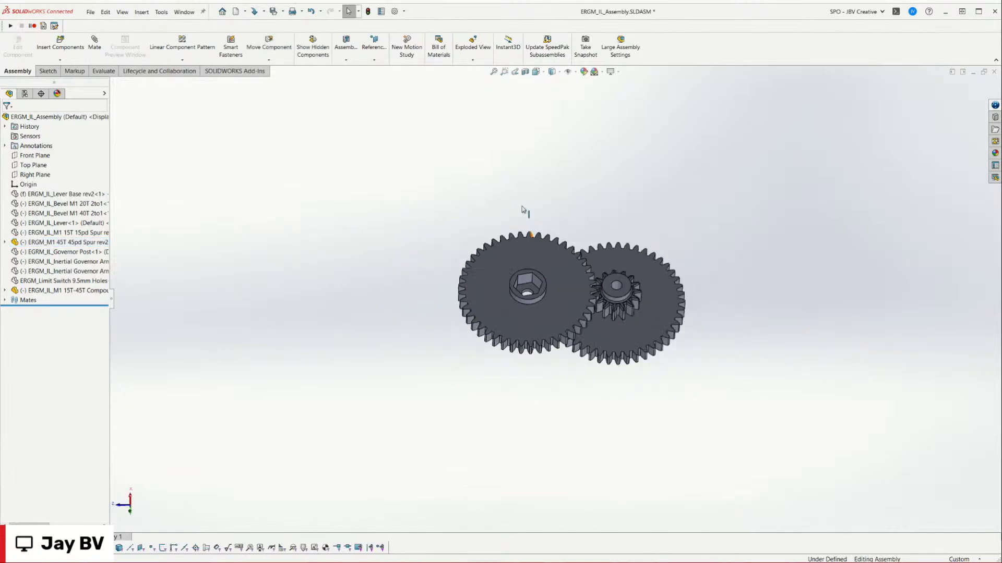
Step: Show the hidden governor post, governor arms and limit switch, plus the lever base, bevel gears, lever and 15T spur gear
middle_drag(637, 216, 194, 260)
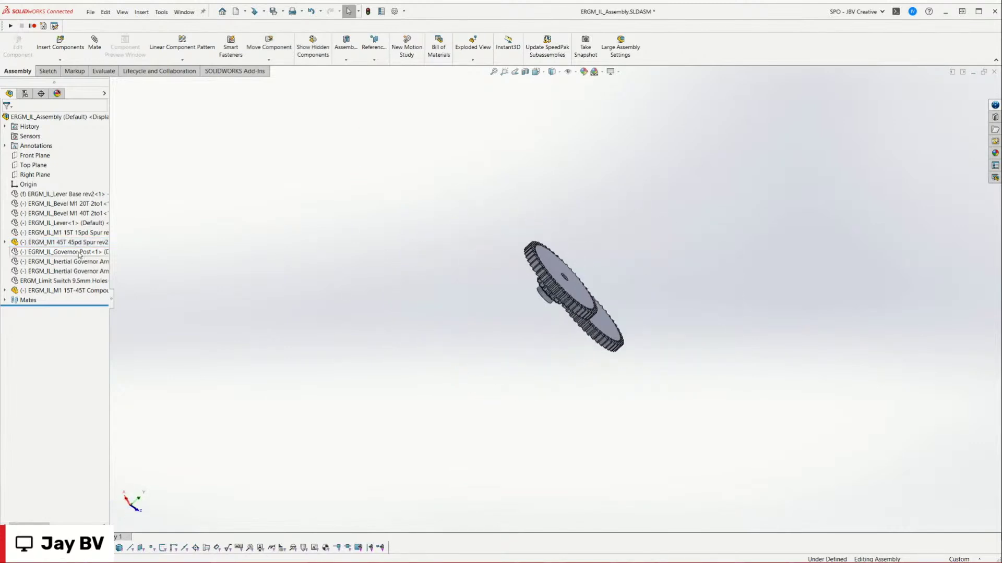
shift+click(71, 282)
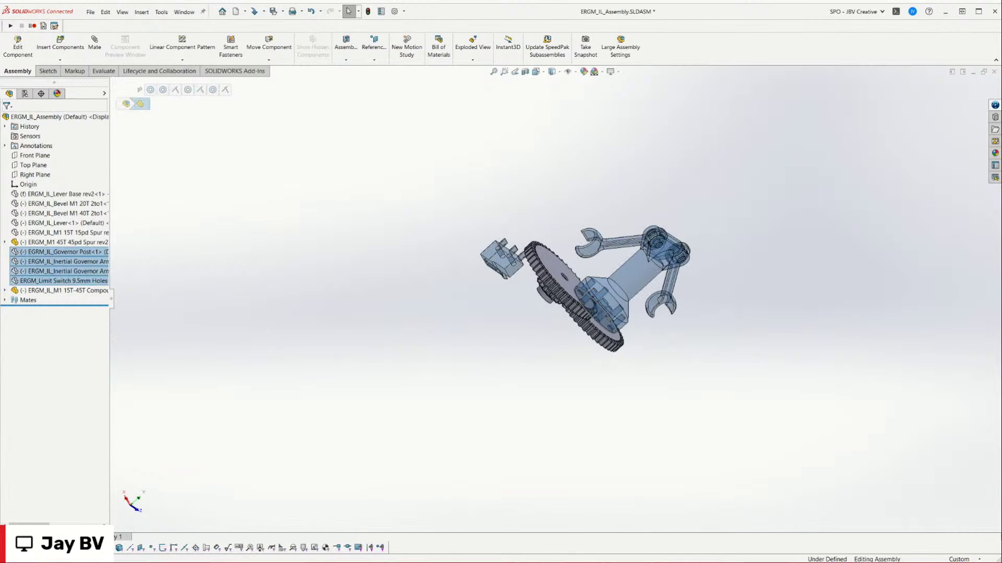
click(101, 254)
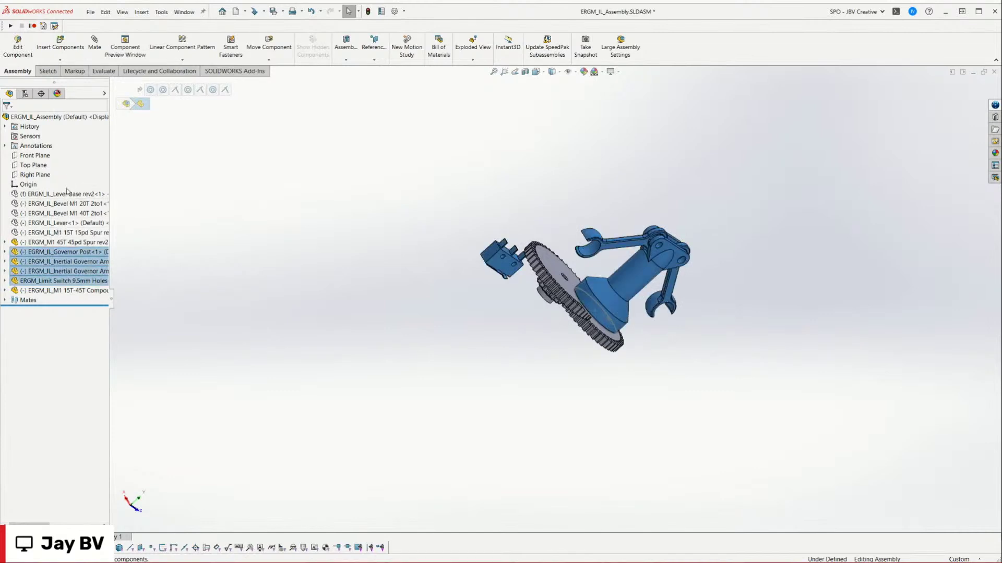
click(65, 194)
shift+click(50, 233)
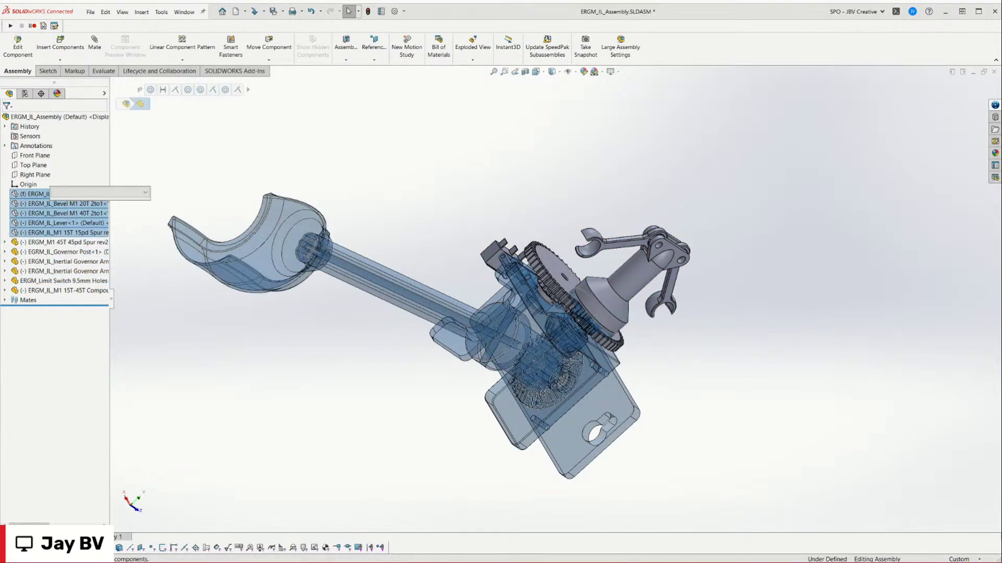
click(79, 206)
click(452, 195)
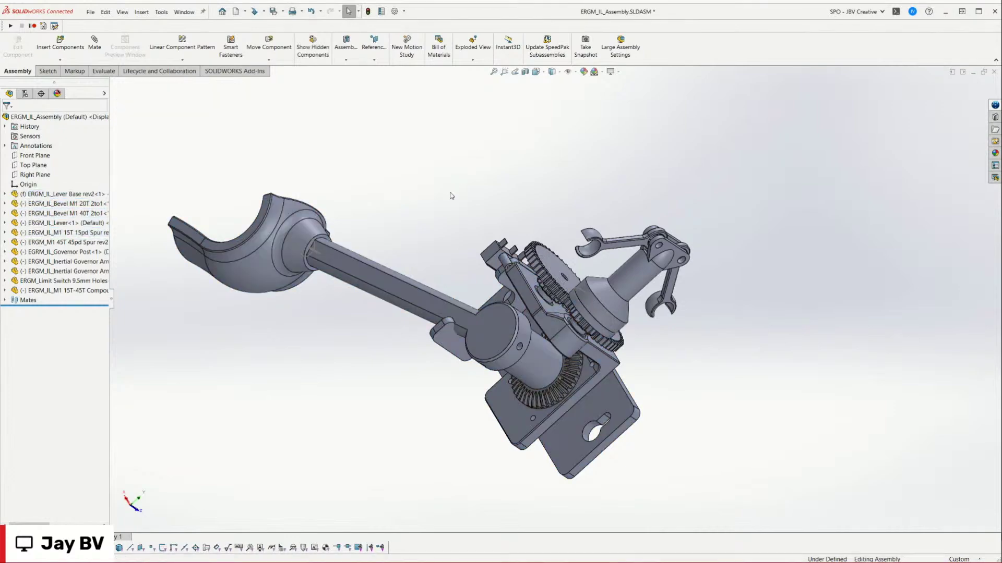
Step: Isolate the 15T-45T compound gear and the 15T spur gear beneath the governor post
middle_drag(428, 226, 571, 249)
scroll(579, 261, down, 5)
middle_drag(603, 286, 627, 210)
scroll(595, 285, down, 3)
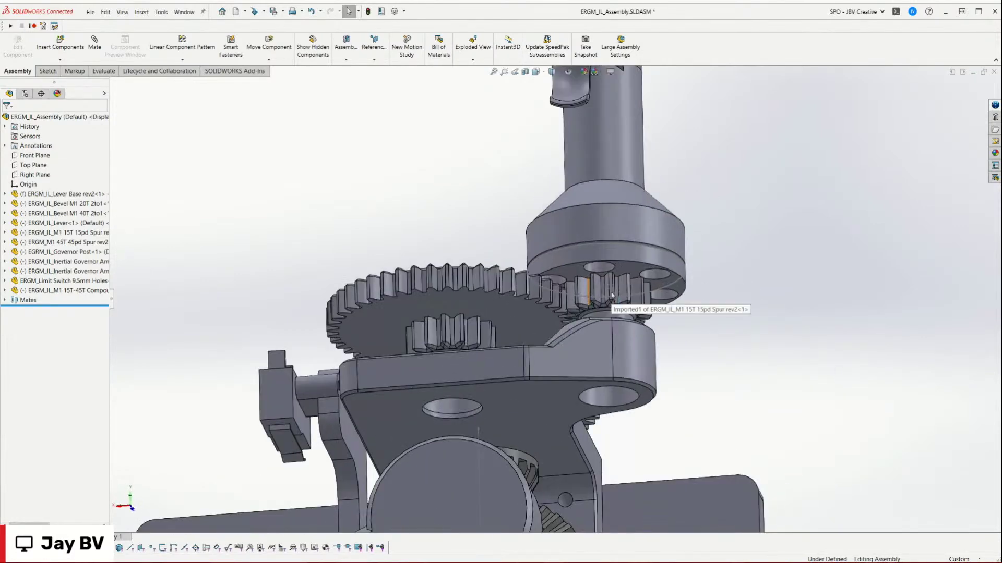
click(516, 320)
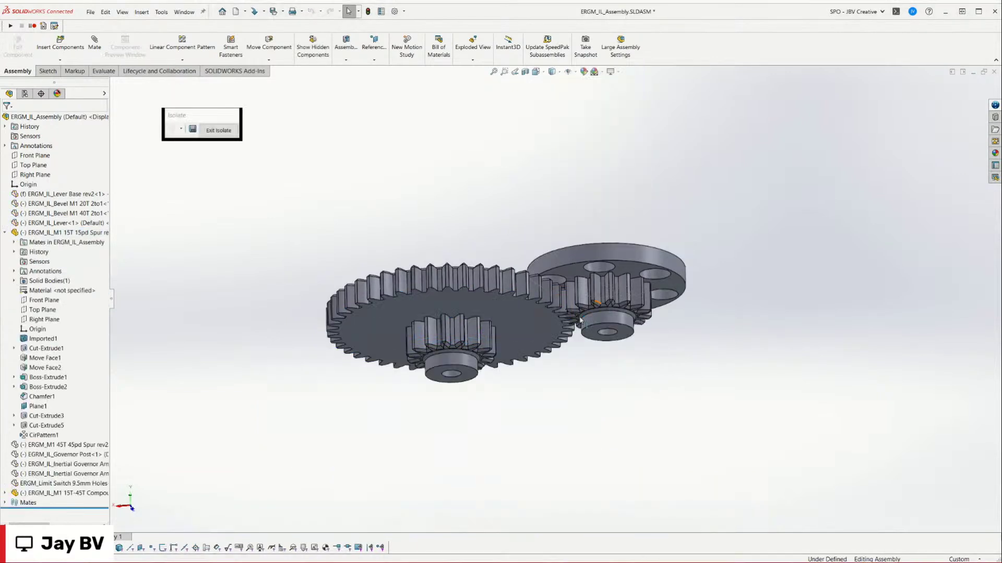
Step: Start a Gear mate between the cylindrical end bosses of the 15T-45T compound gear and the 15T spur gear
middle_drag(375, 318, 414, 342)
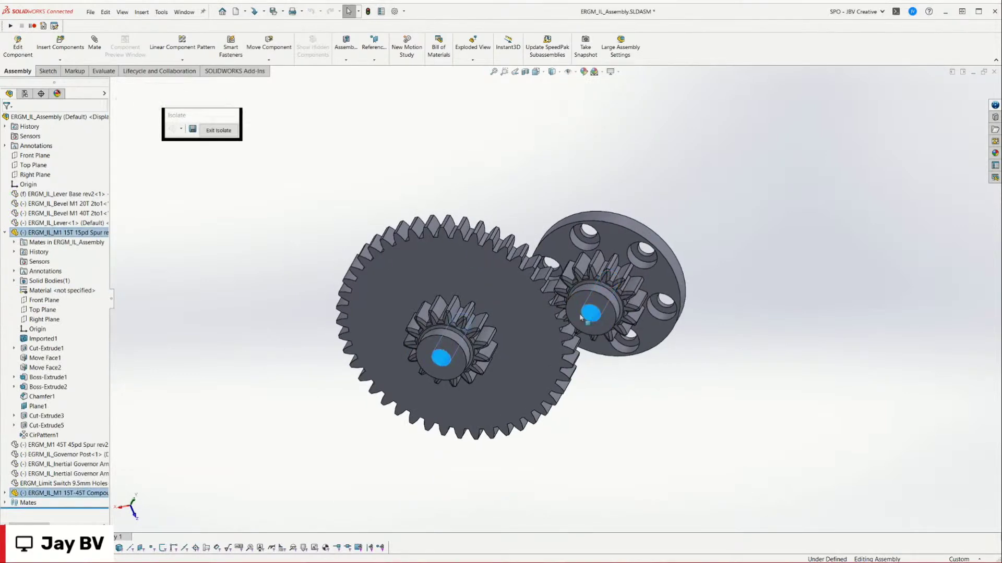
right_drag(432, 204, 375, 276)
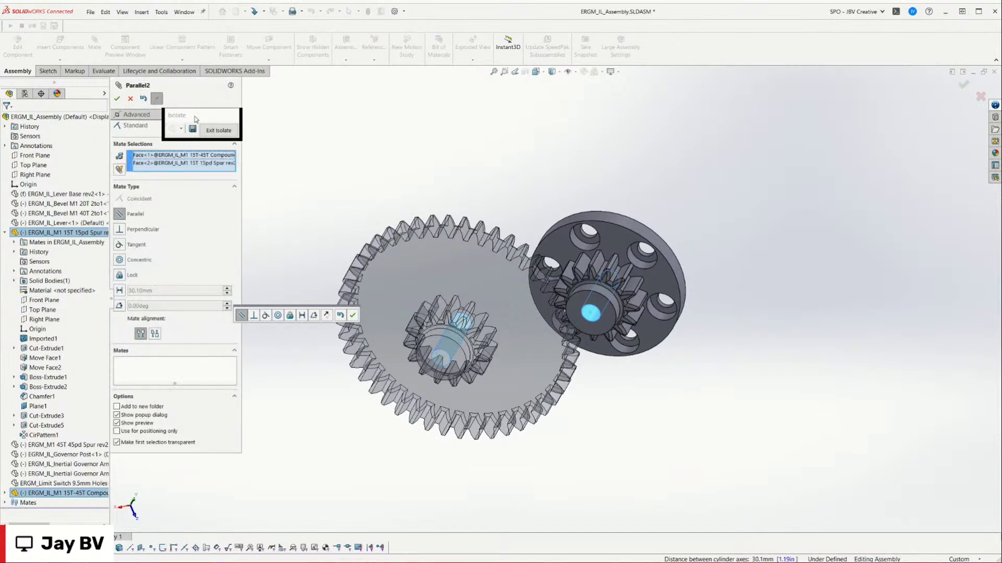
drag(195, 119, 405, 108)
click(210, 128)
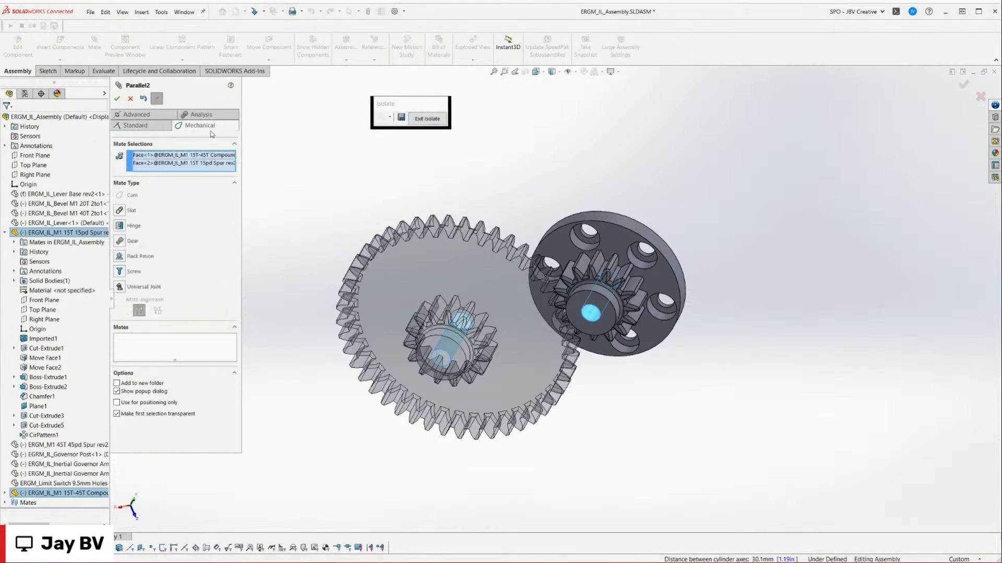
click(120, 241)
Step: Set the gear mate ratio to 45 mm for the compound gear and 15 mm for the spur gear, and finish mating
click(155, 296)
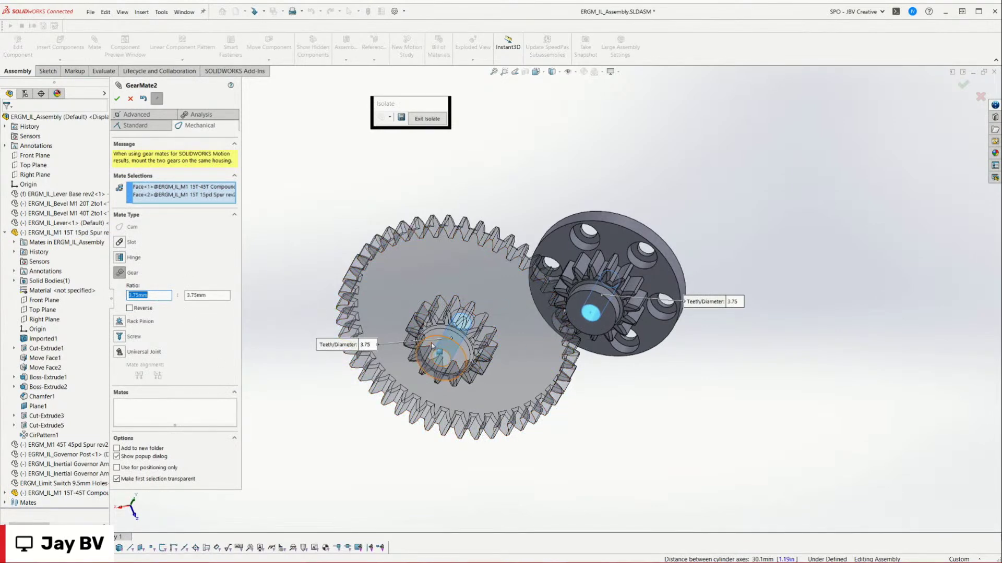
key(Return)
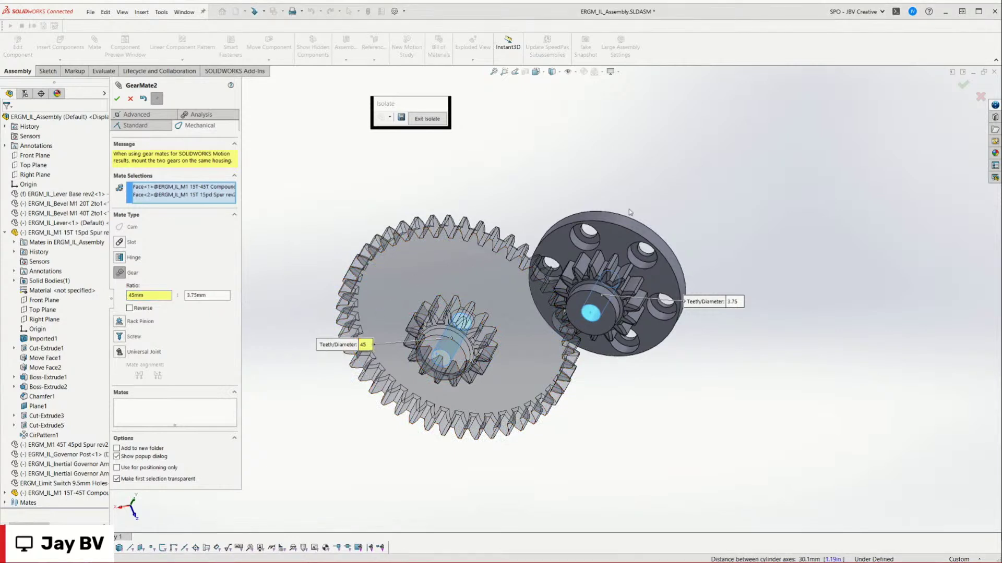
click(189, 295)
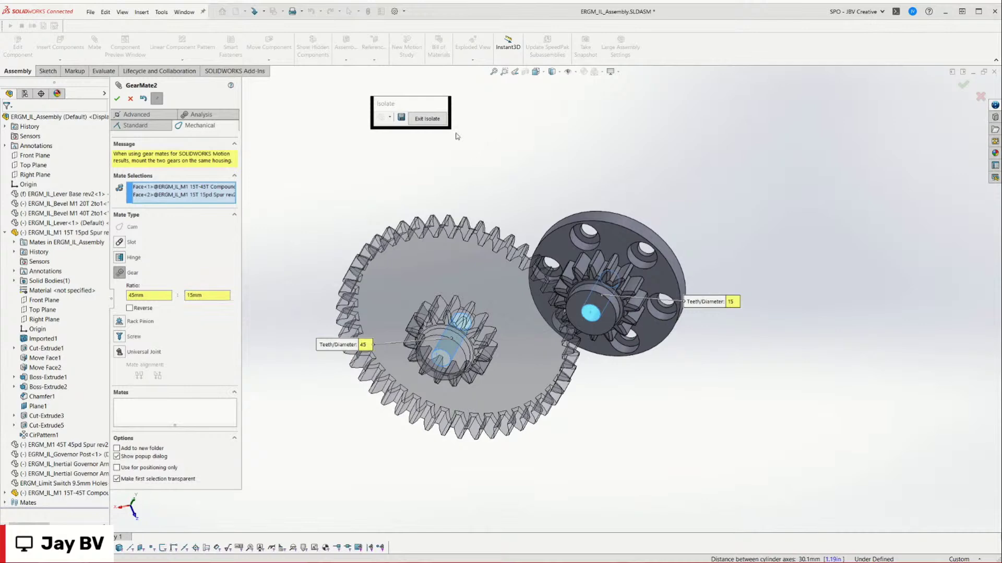
click(118, 99)
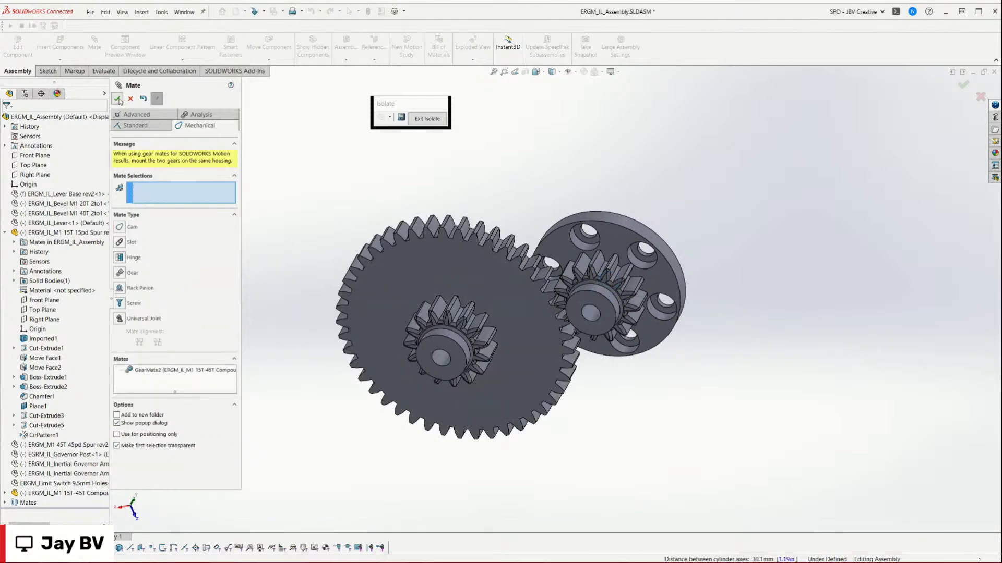
click(119, 100)
Step: Bring back the whole assembly from isolation and turn the governor post to test the linked gears
click(434, 123)
scroll(408, 216, up, 3)
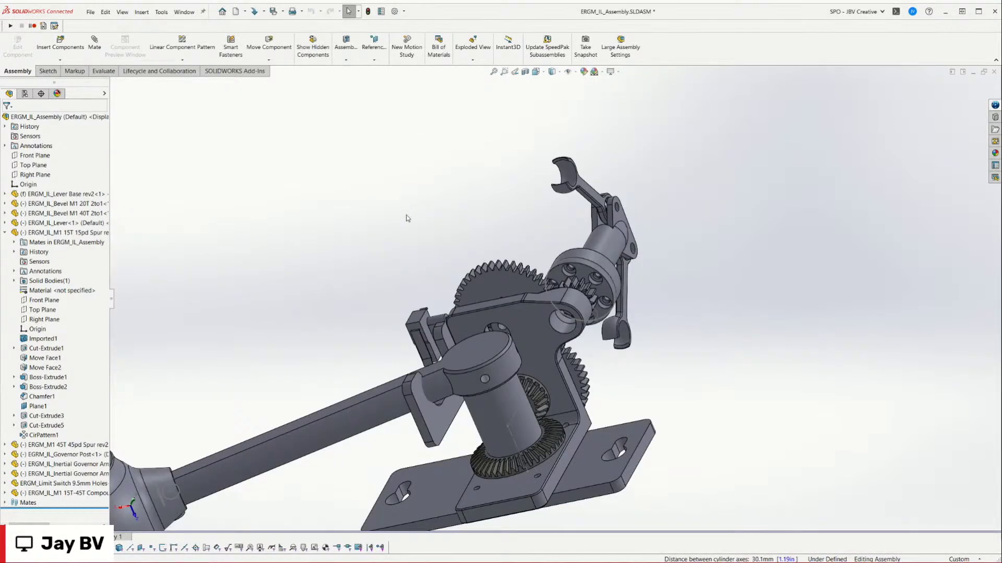
middle_drag(407, 218, 346, 191)
scroll(389, 253, up, 2)
scroll(398, 218, down, 4)
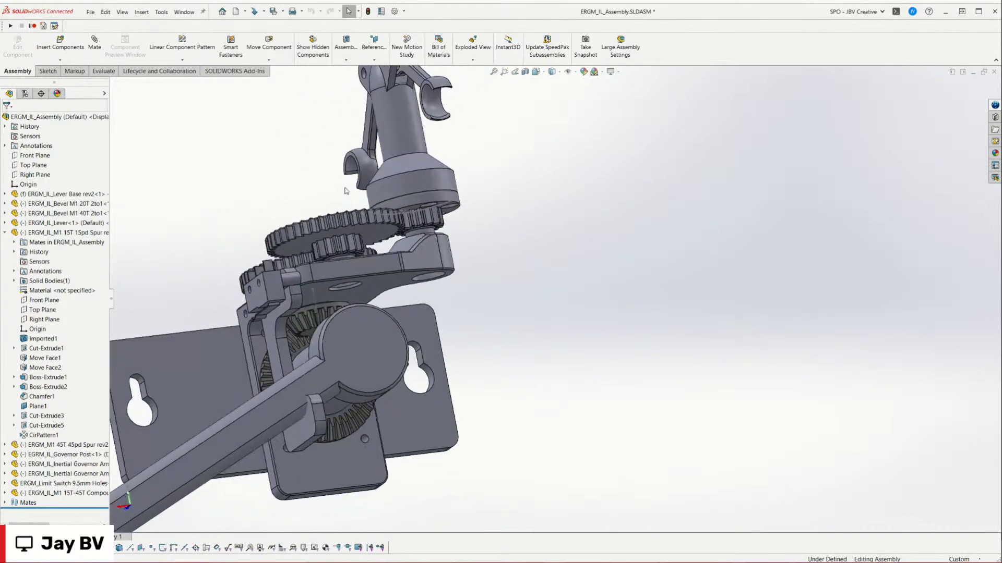
drag(420, 171, 316, 181)
scroll(281, 201, up, 3)
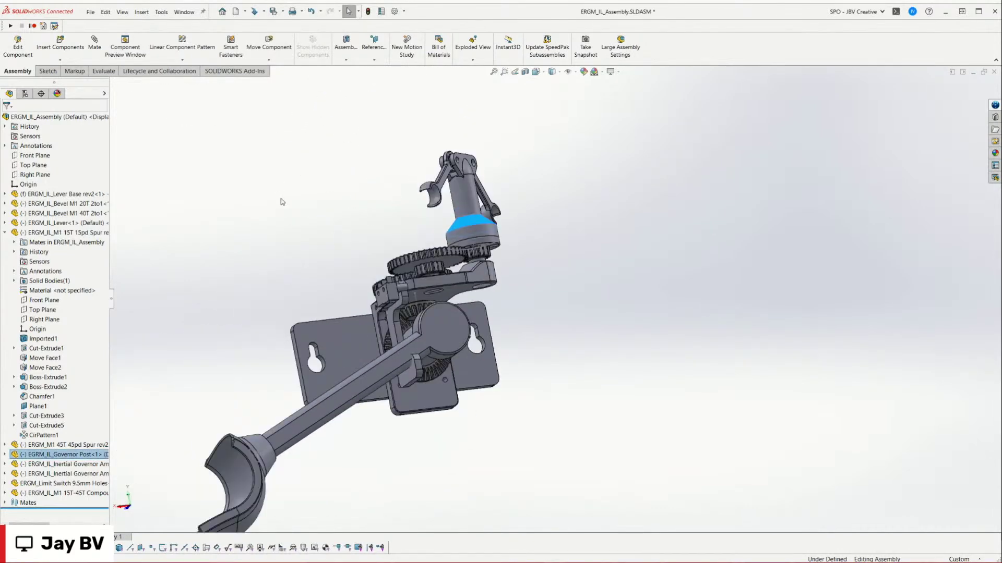
Step: Turn the 45T spur gear and check how the gear train drives the governor
middle_drag(281, 201, 446, 274)
scroll(443, 276, up, 2)
scroll(342, 234, down, 5)
drag(333, 296, 319, 250)
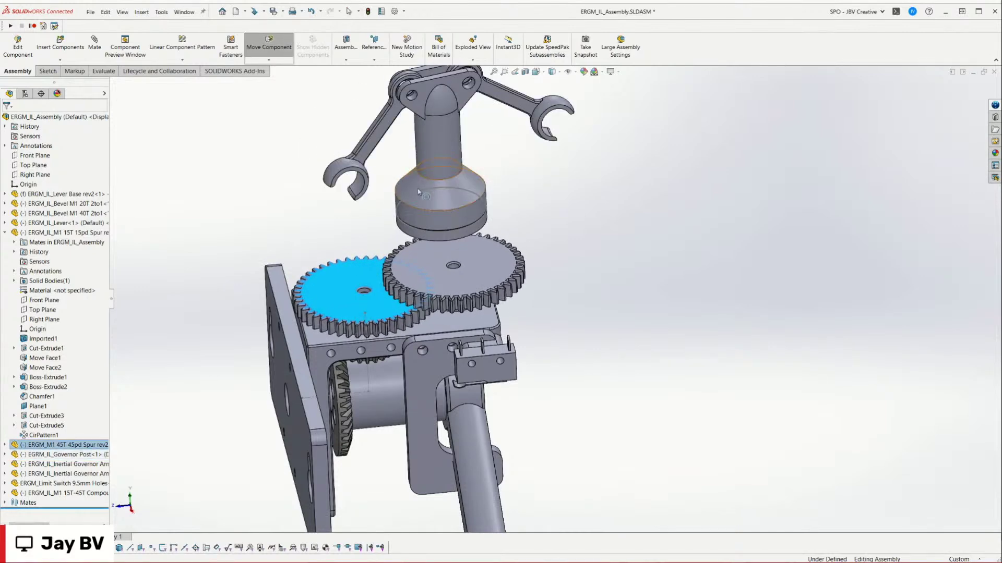
scroll(453, 209, up, 3)
scroll(452, 209, down, 3)
mouse_move(433, 361)
mouse_down()
mouse_move(432, 397)
mouse_move(439, 371)
mouse_up()
scroll(438, 371, up, 3)
Step: Test the 20T bevel gear's rotation, and isolate it together with the 45T spur gear above it
middle_drag(533, 378, 560, 320)
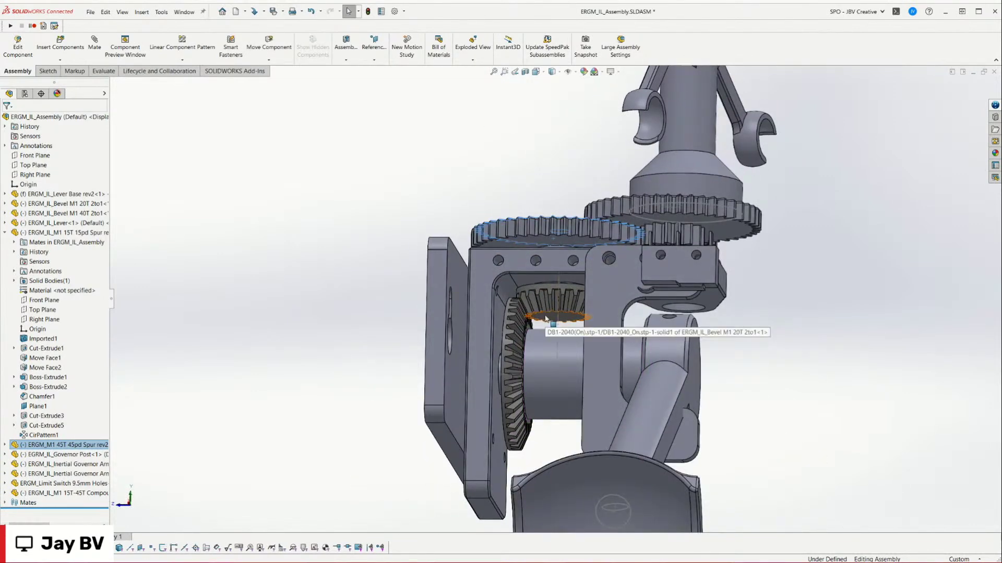
click(564, 279)
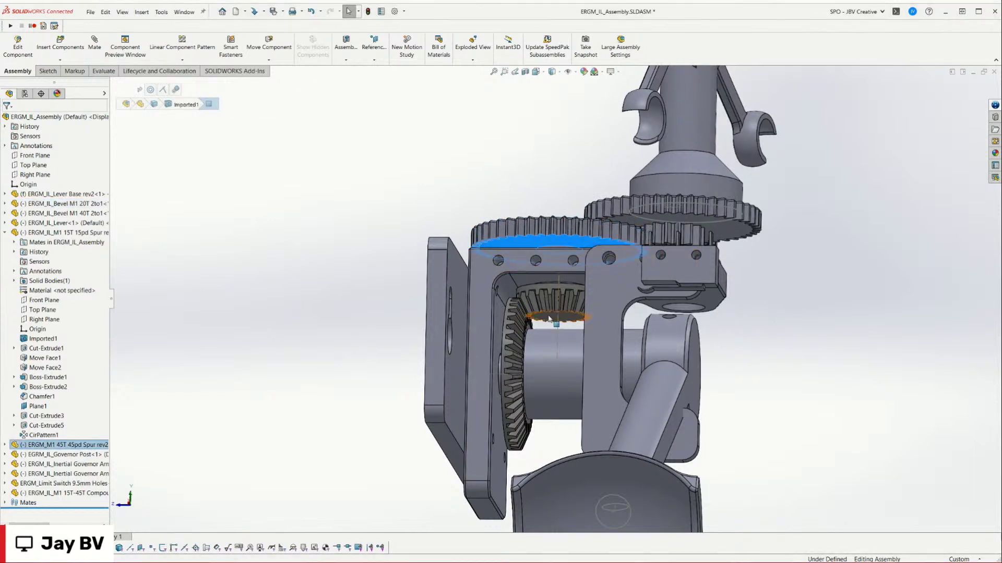
drag(558, 316, 560, 304)
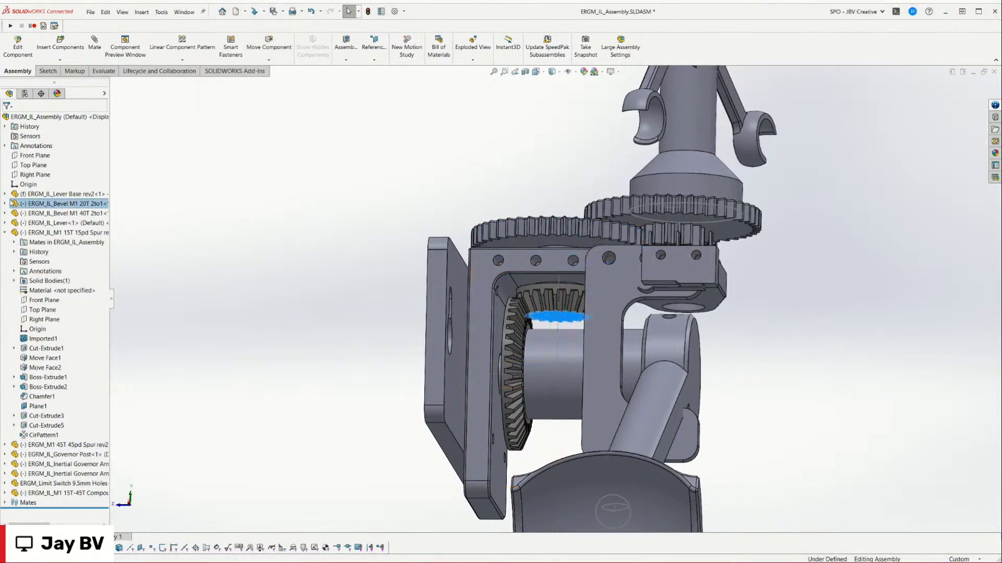
ctrl+click(512, 245)
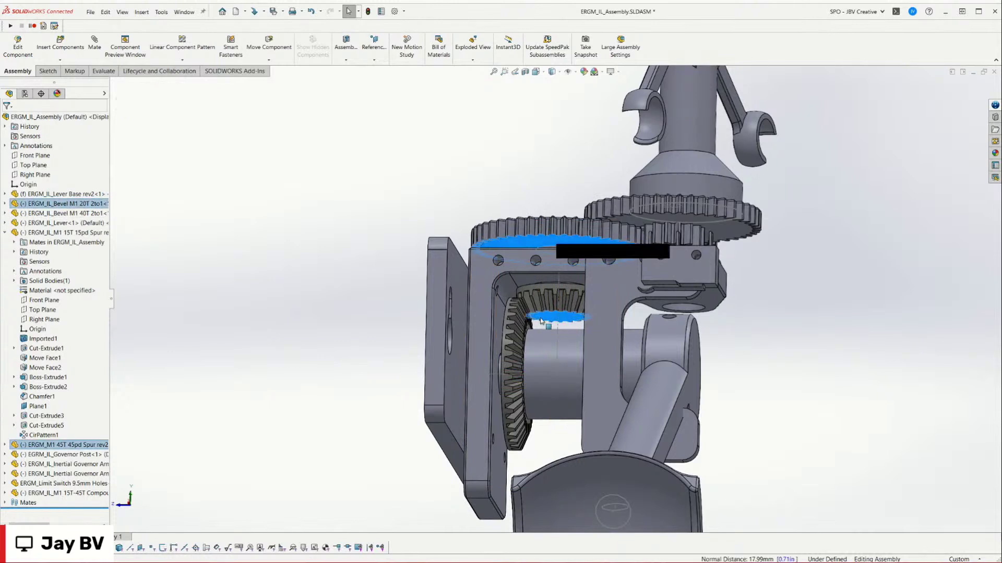
click(62, 309)
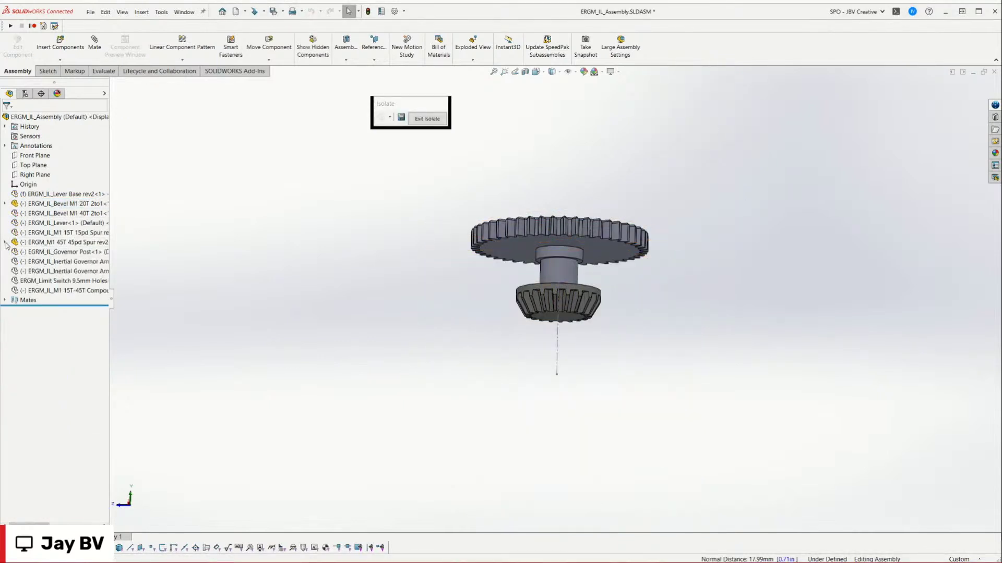
Step: Add a coincident mate between the Front Planes of the 20T bevel gear and the 45T spur gear
click(5, 242)
click(4, 204)
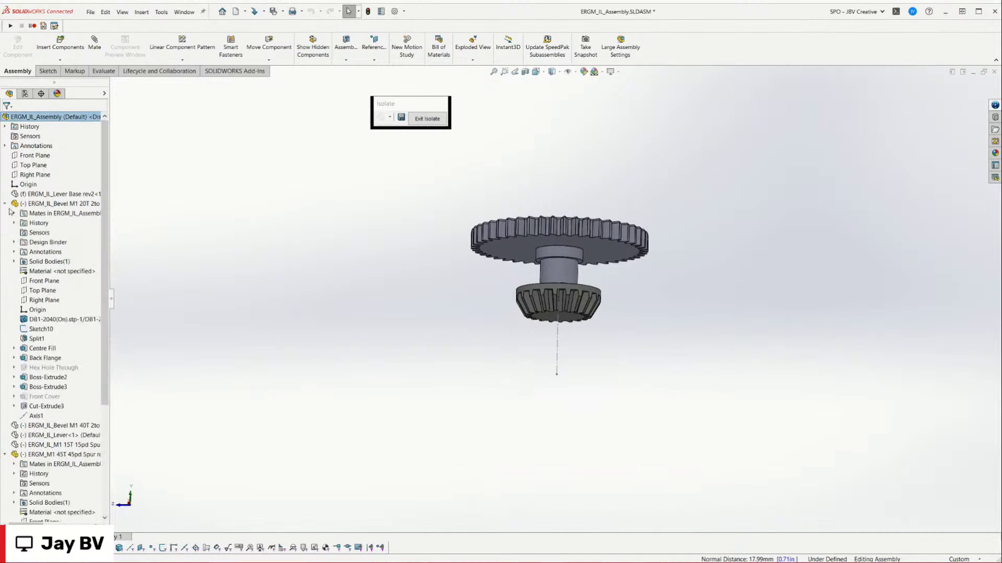
click(45, 282)
scroll(45, 293, down, 4)
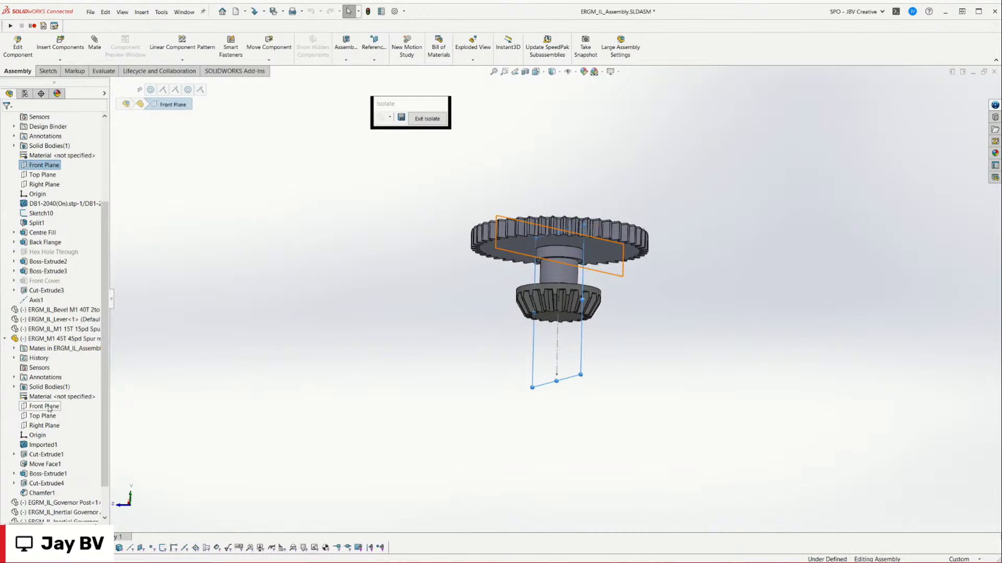
ctrl+click(47, 406)
click(461, 222)
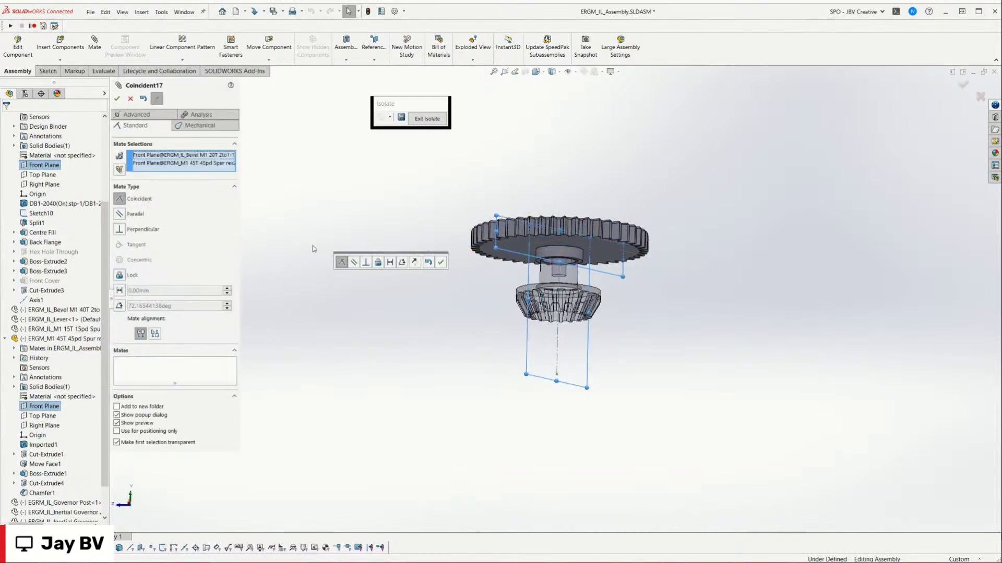
click(119, 98)
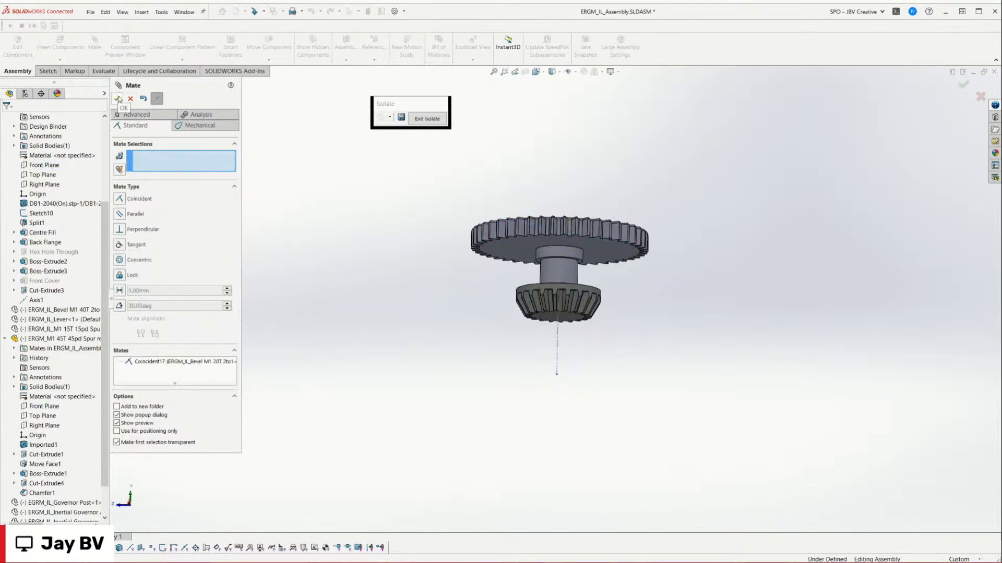
key(Escape)
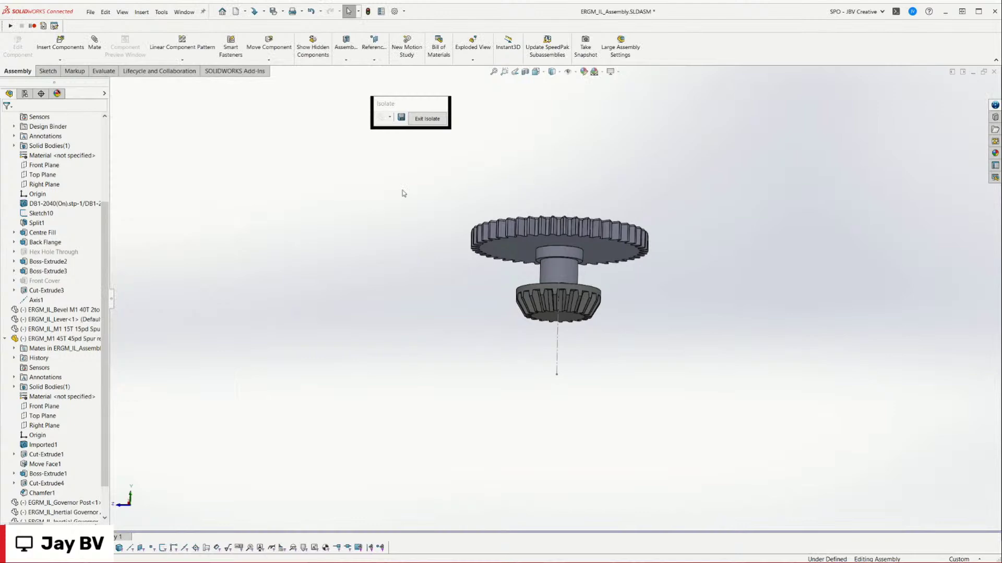
Step: Exit the current isolation and isolate the meshing 20T and 40T bevel gears
click(436, 120)
scroll(559, 291, up, 5)
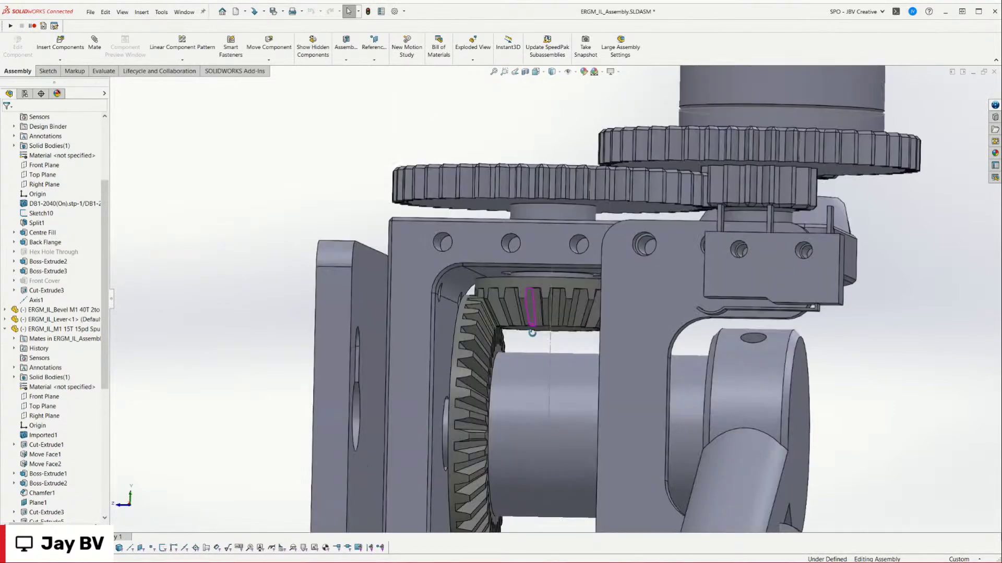
middle_drag(489, 342, 485, 292)
click(501, 286)
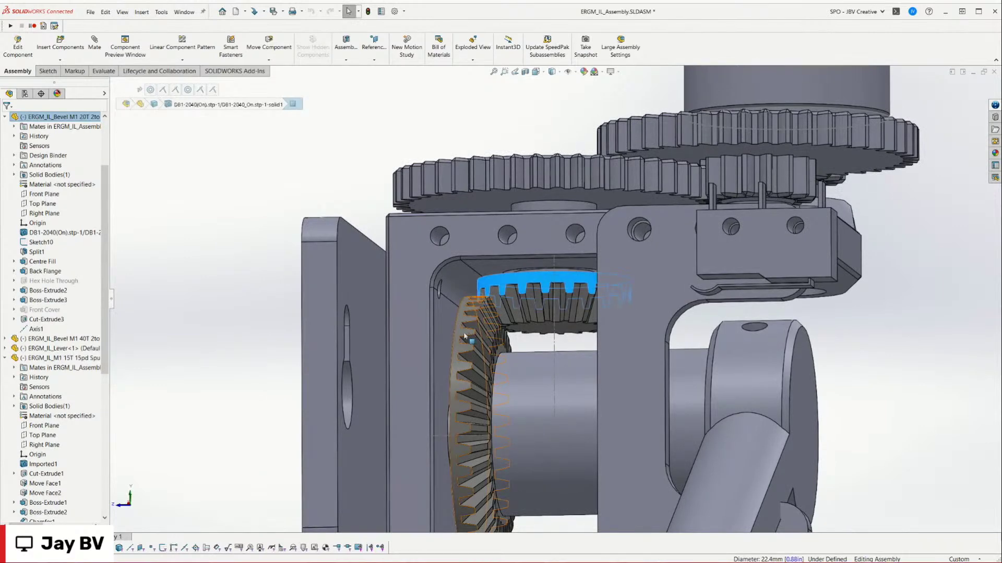
ctrl+click(466, 331)
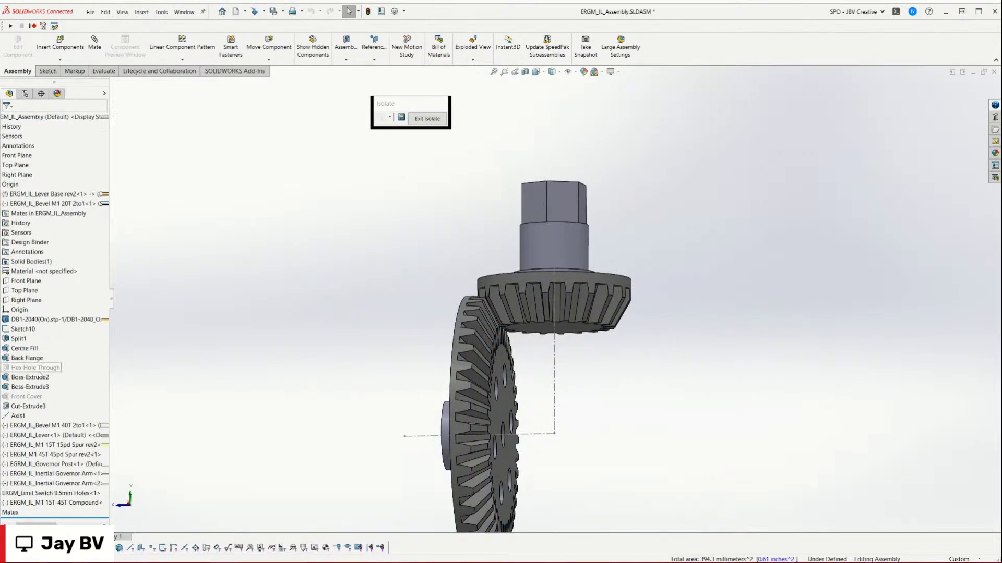
Step: Start a Gear mate between Axis1 of the 20T bevel gear and the cylindrical hub face of the 40T bevel gear
click(34, 416)
key(z)
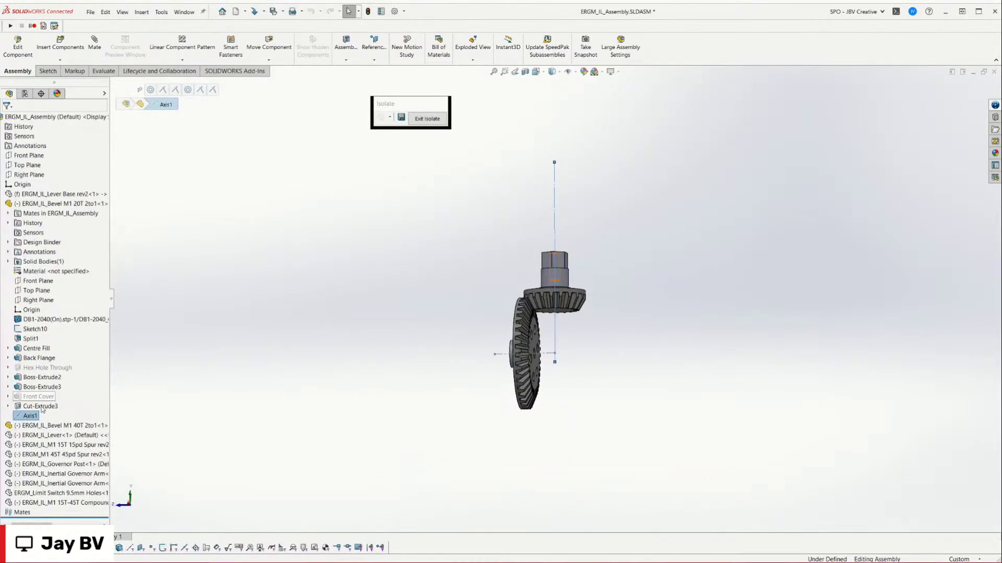
click(5, 426)
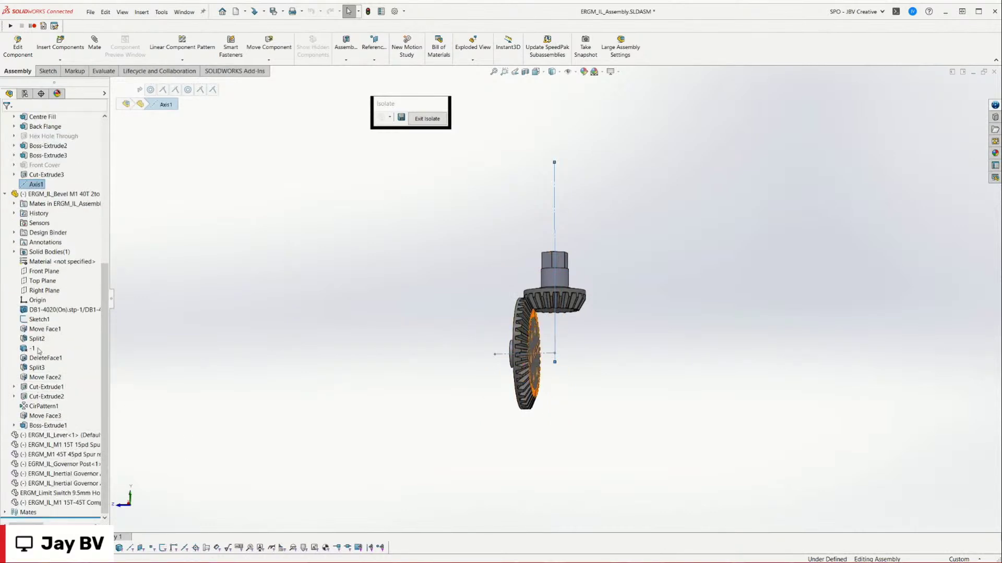
scroll(545, 345, down, 5)
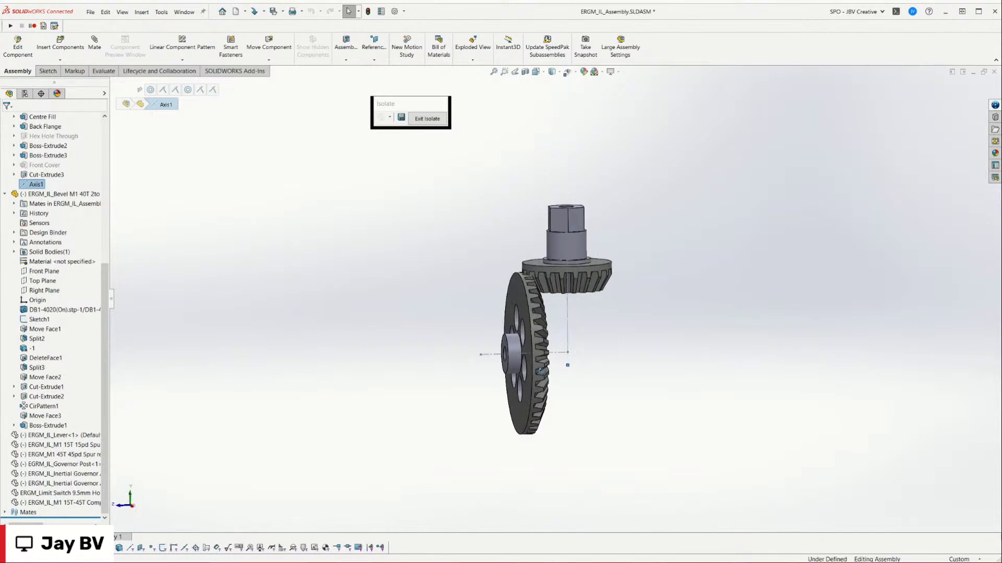
click(515, 323)
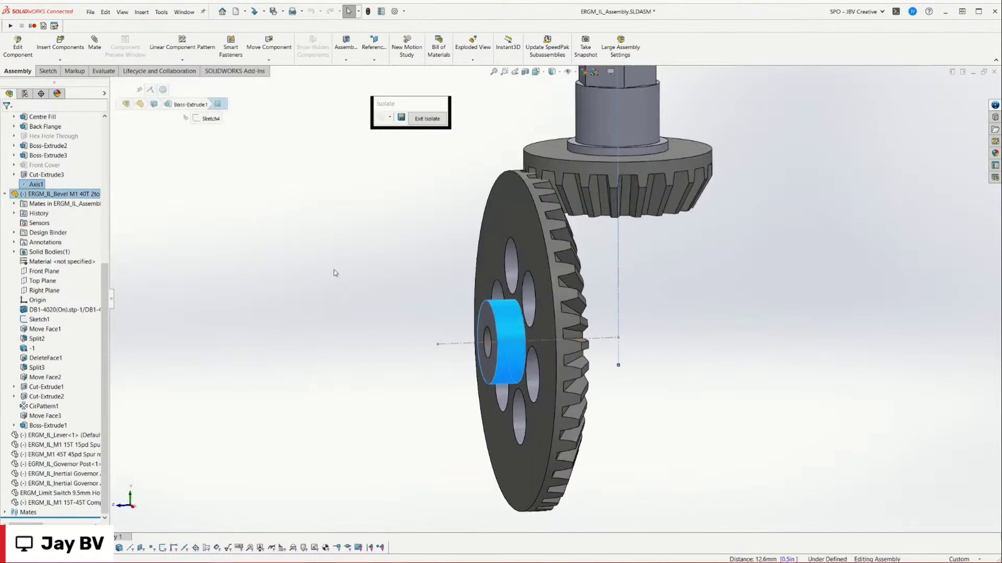
click(291, 274)
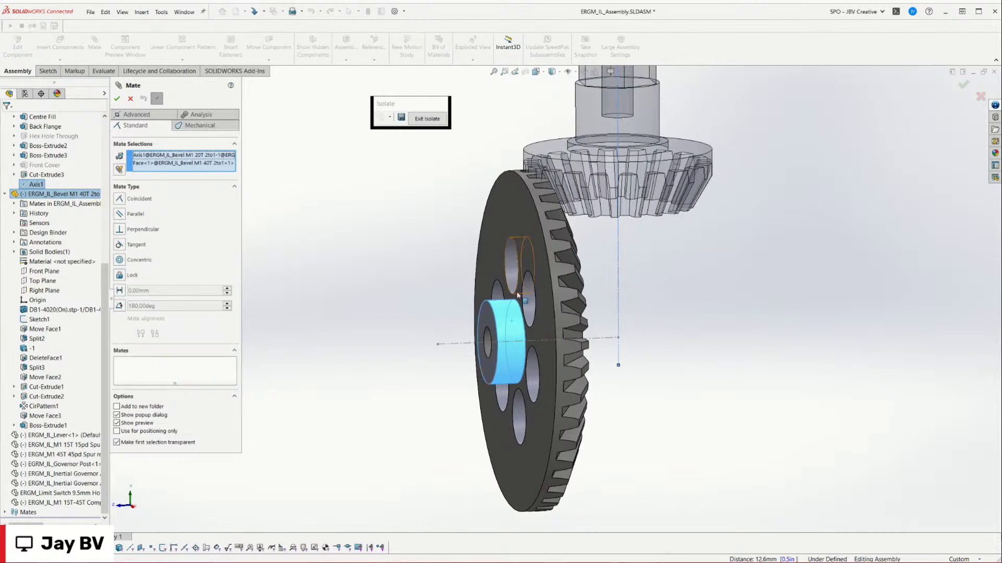
click(191, 126)
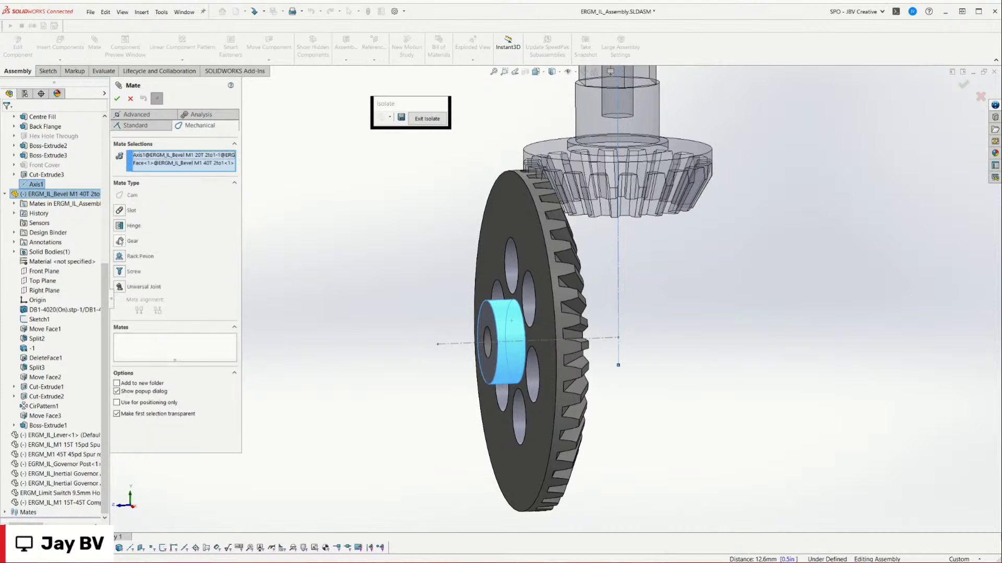
click(123, 241)
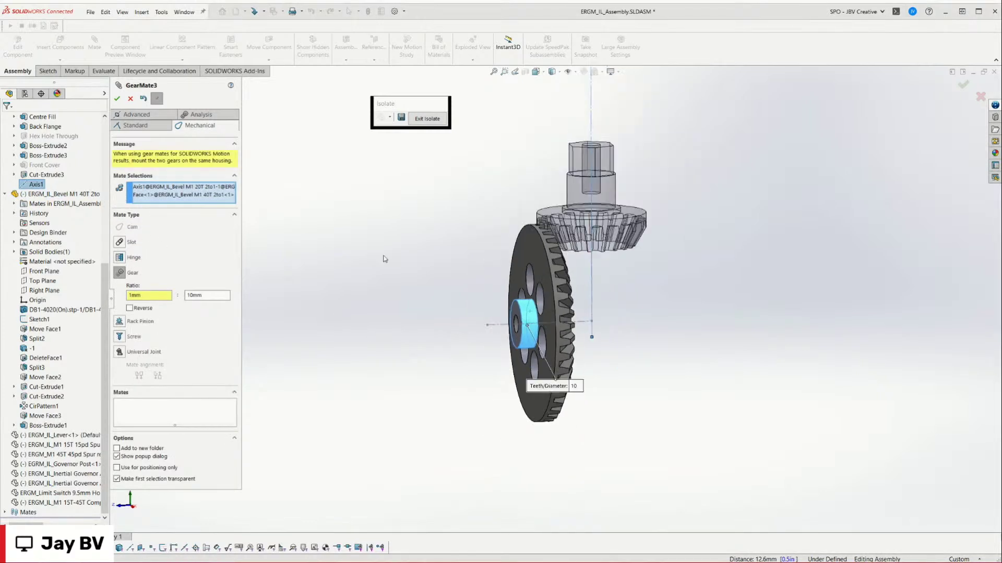
Step: Set the gear mate ratio to 1 mm : 2 mm and apply the mate between the 20T and 40T bevel gears
middle_drag(437, 194, 550, 260)
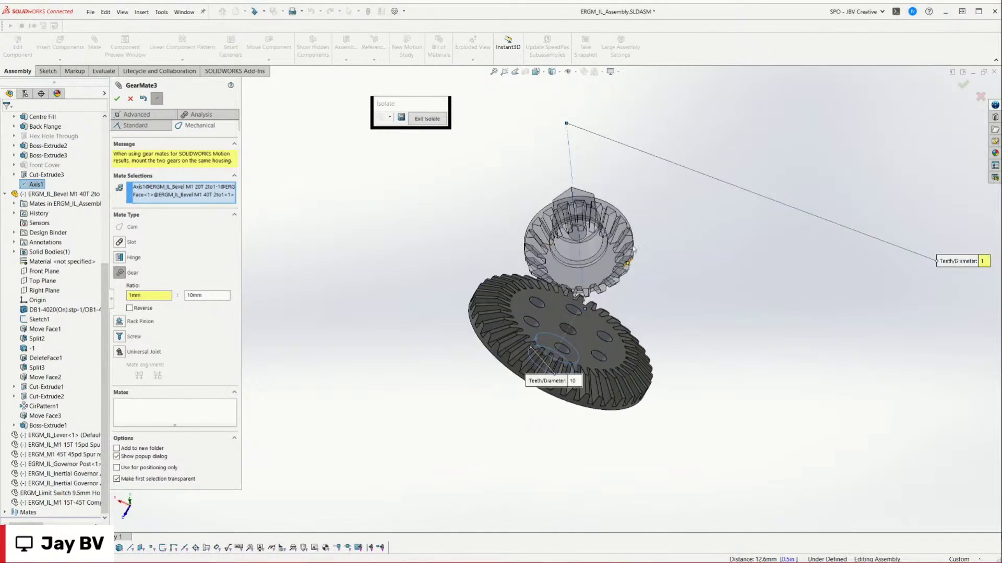
middle_drag(389, 166, 532, 321)
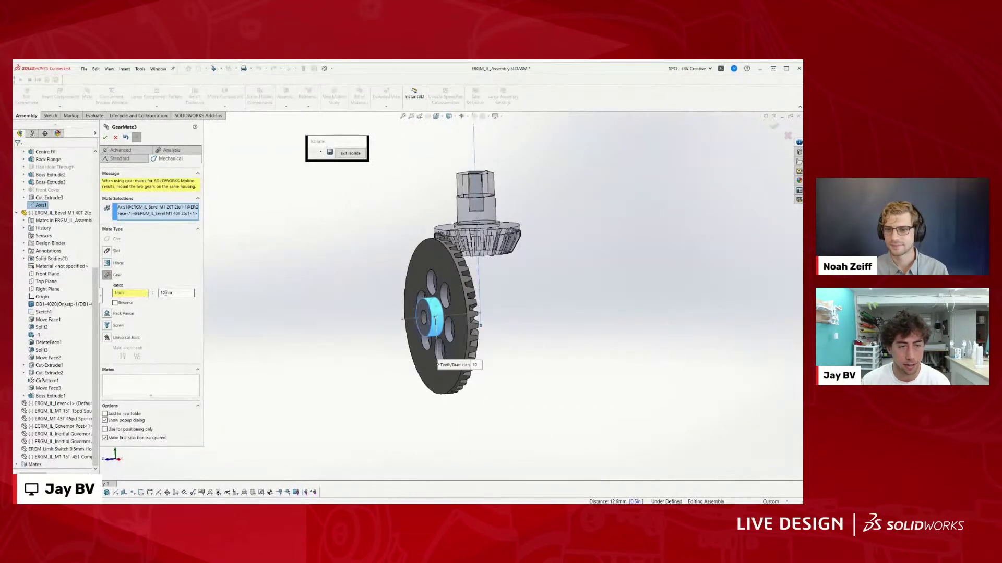
double_click(141, 294)
text(1)
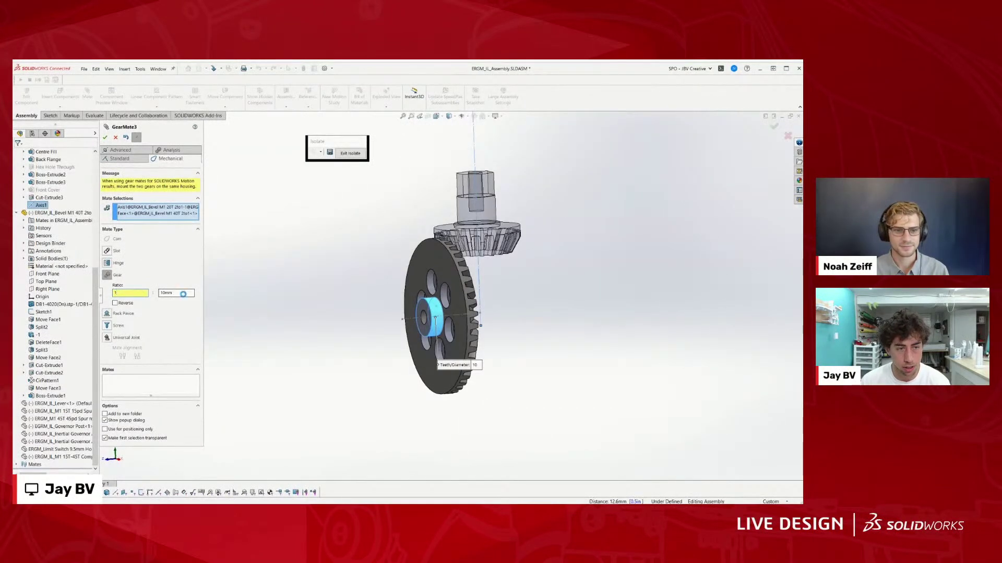
double_click(177, 294)
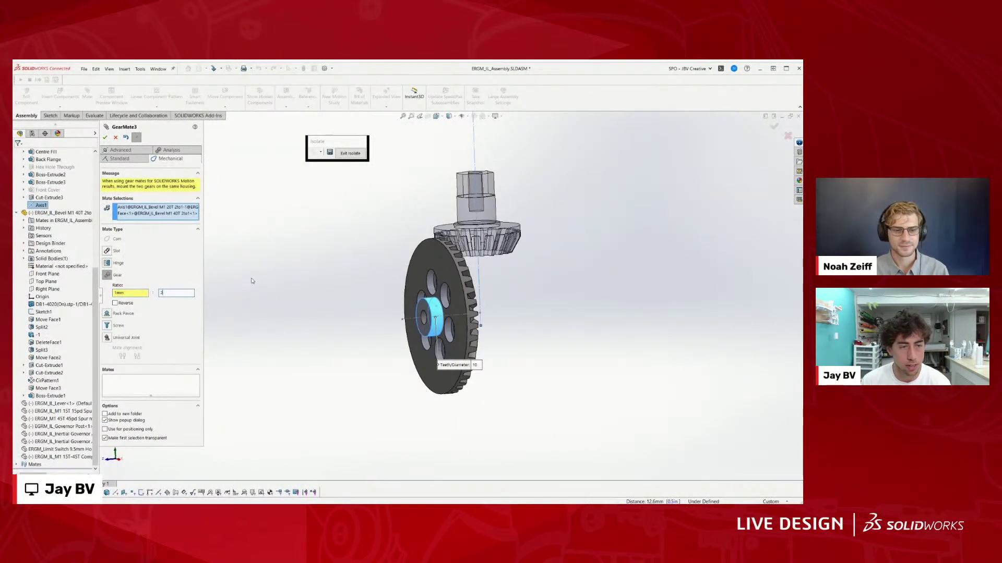
text(2)
key(Return)
scroll(274, 247, up, 2)
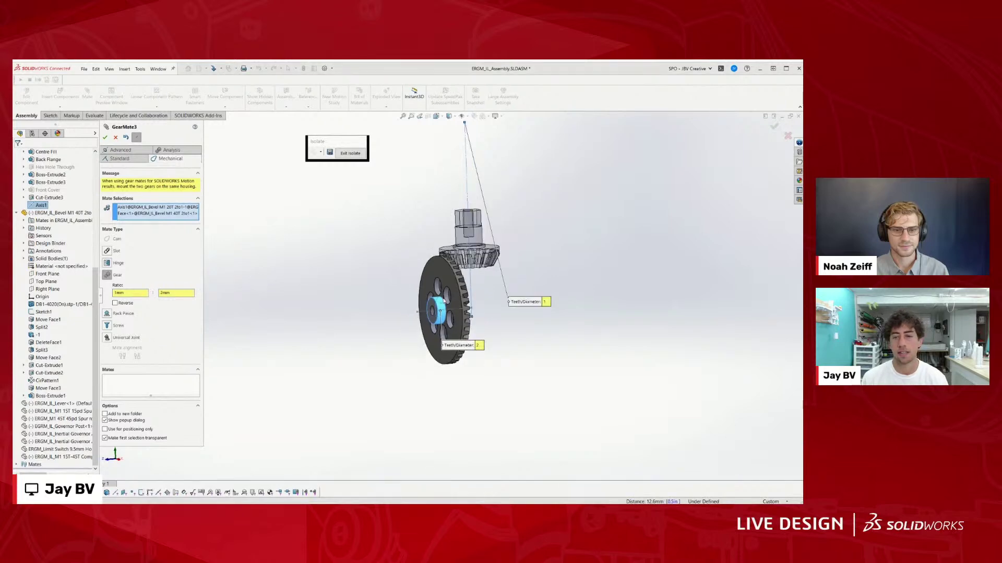
middle_drag(486, 250, 375, 277)
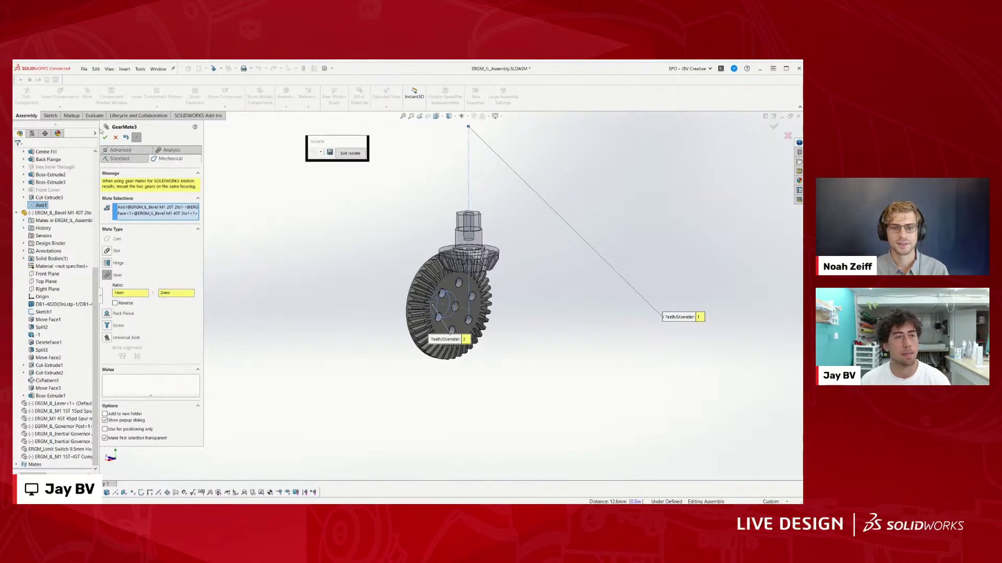
click(105, 137)
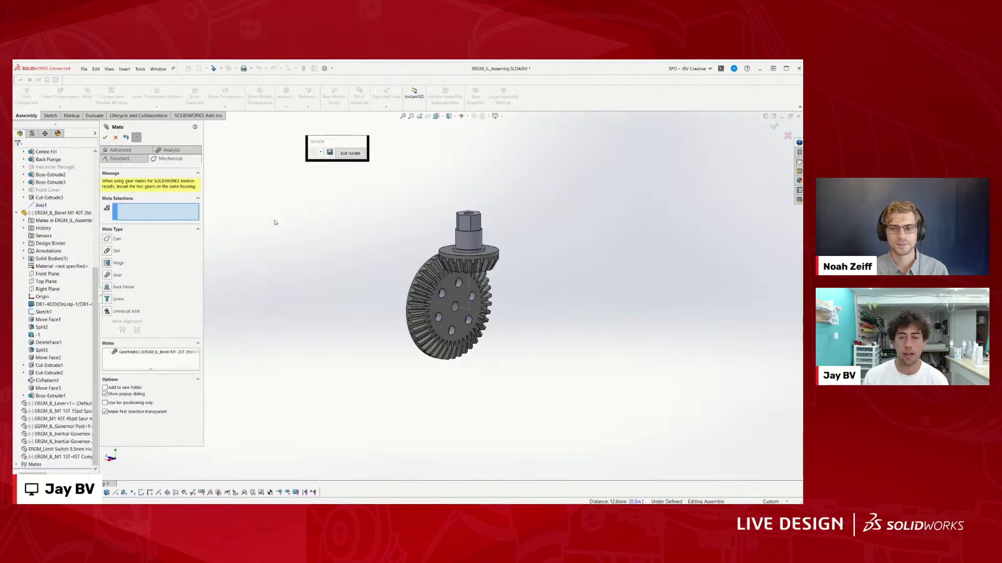
Step: Rotate the 40T bevel gear to test its mesh with the 20T bevel gear, and exit the isolation
click(433, 290)
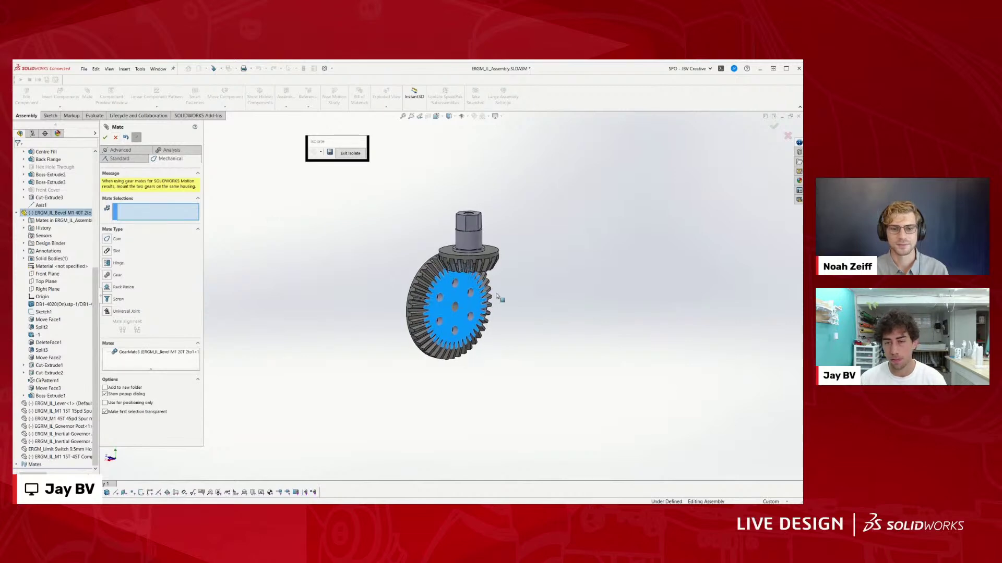
drag(440, 352, 427, 289)
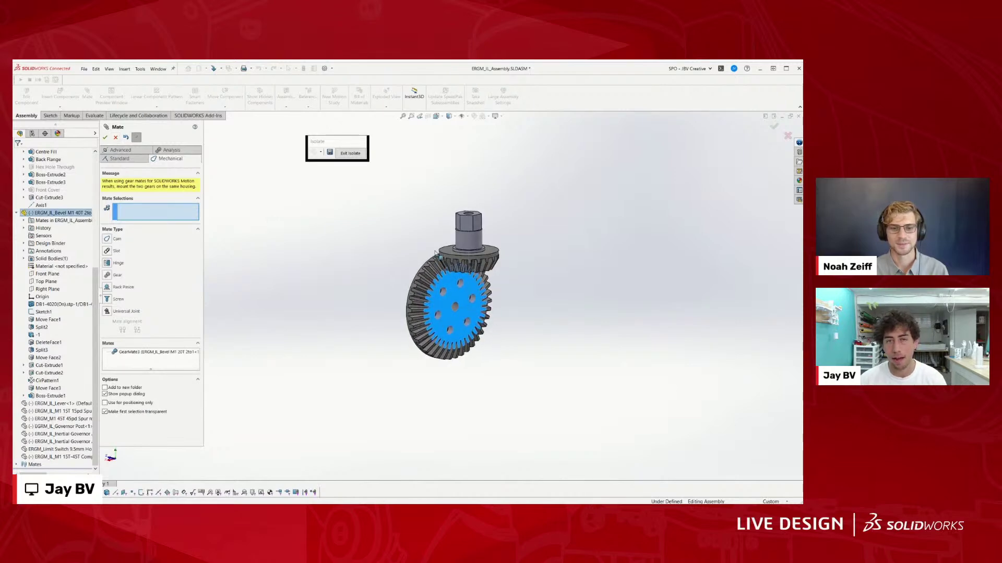
click(350, 154)
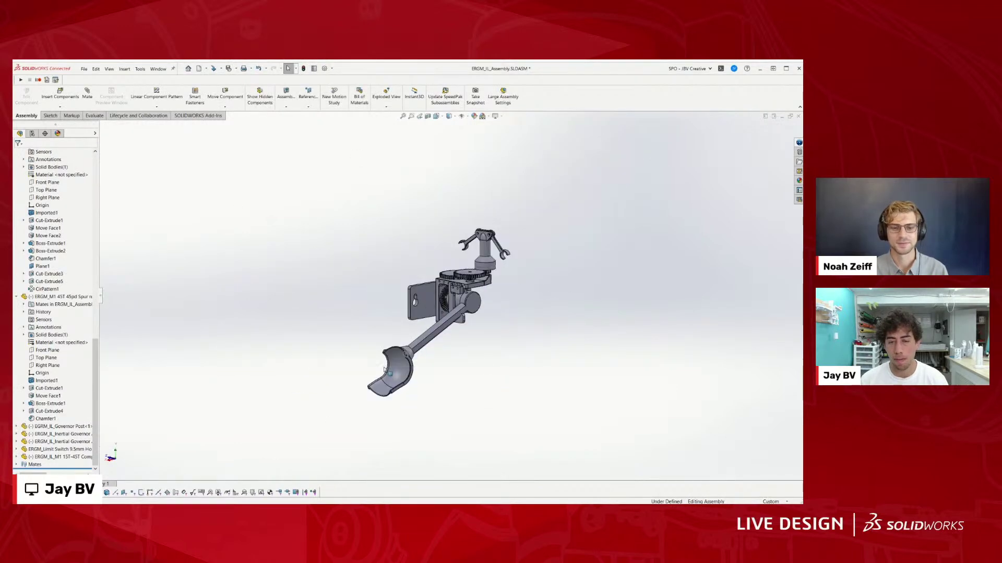
Step: Swing the lever upward to check whether it drives the gears, and isolate it together with the 40T bevel gear
drag(413, 336, 408, 264)
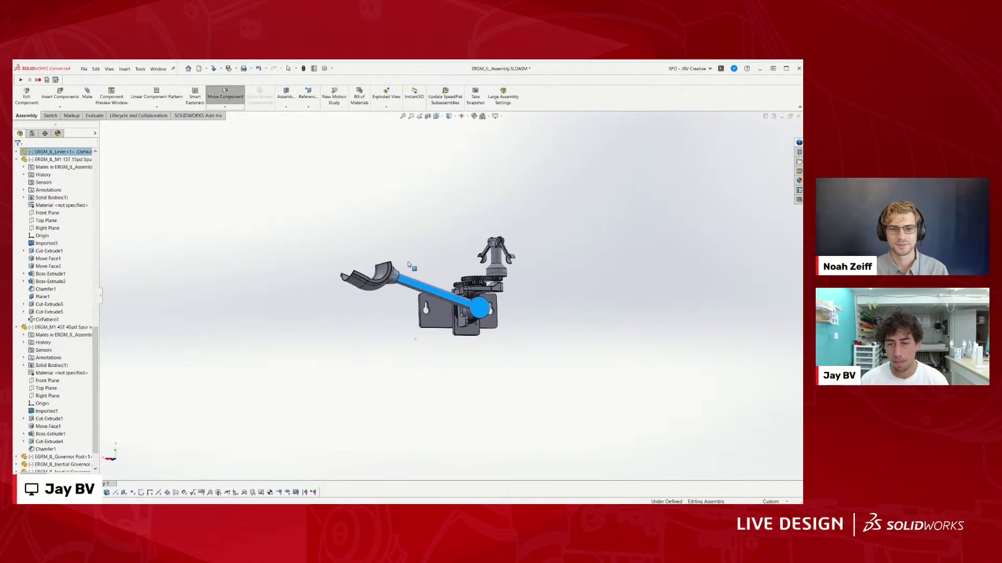
scroll(476, 302, down, 5)
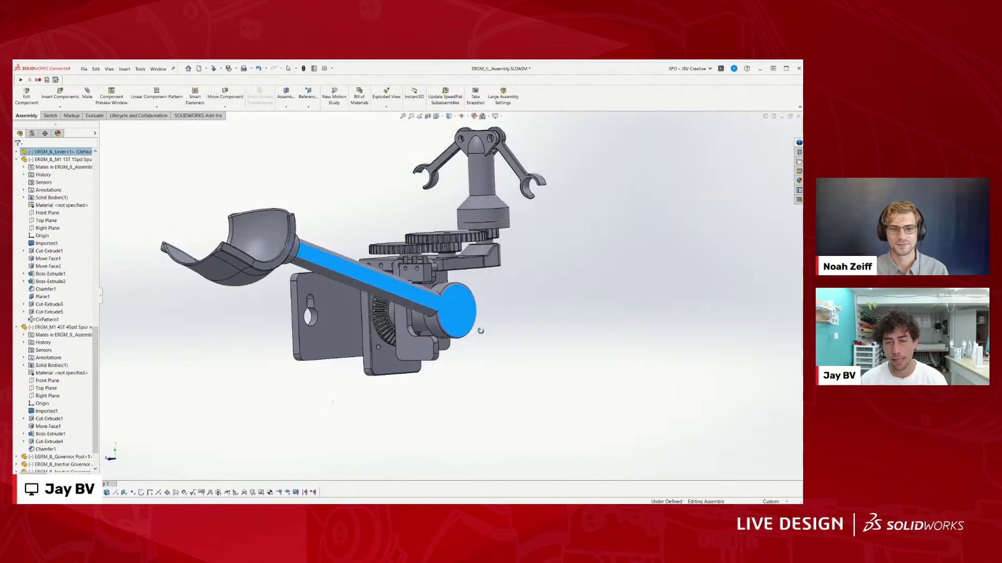
ctrl+click(381, 316)
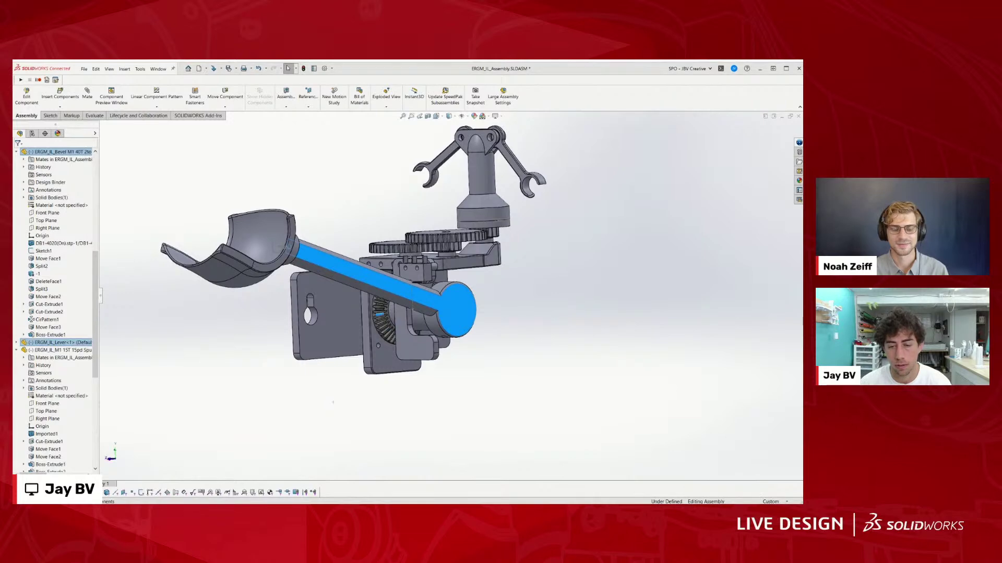
click(172, 231)
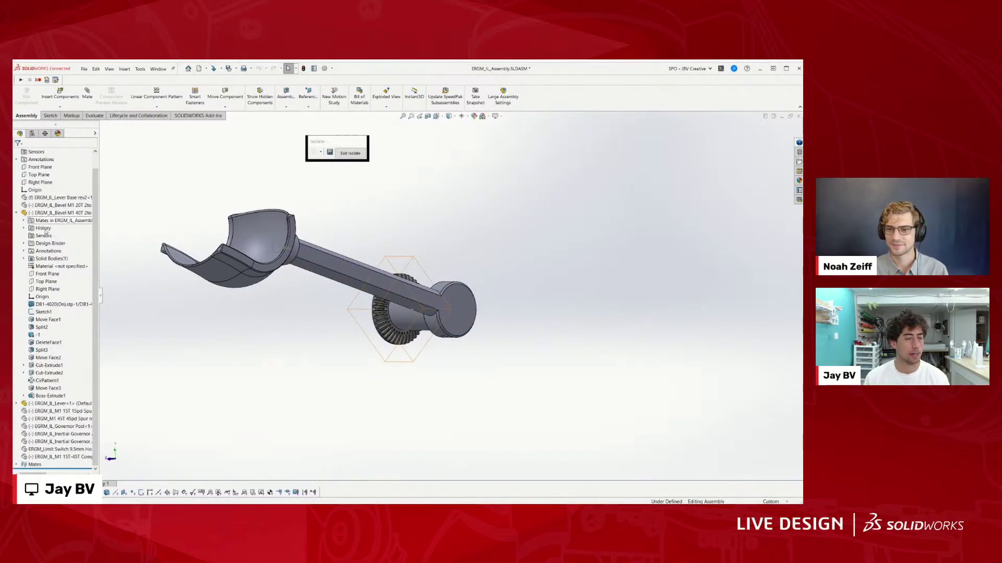
Step: Add a coincident mate between the lever's Top Plane and the 40T bevel gear's Front Plane, and exit the isolation
click(16, 404)
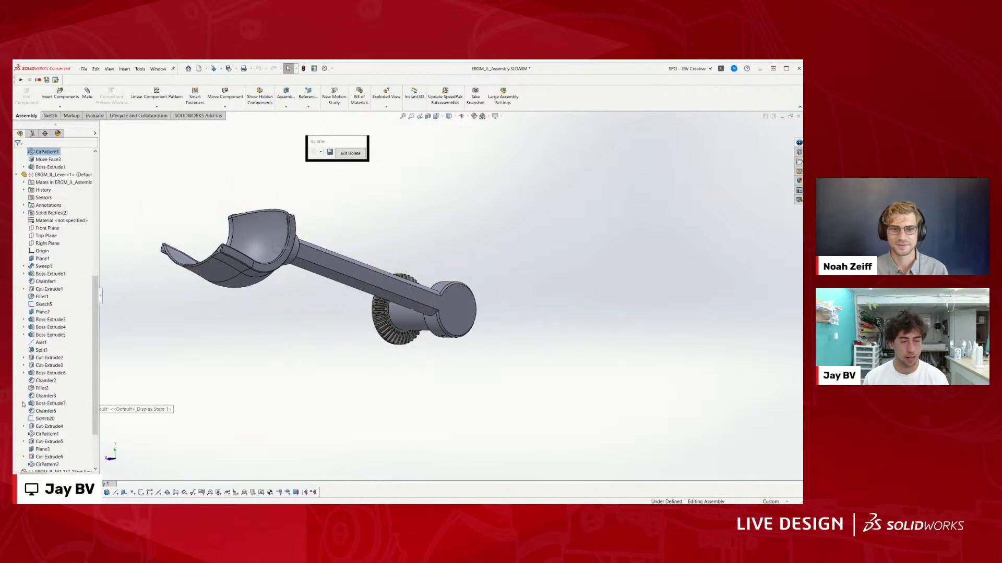
click(46, 236)
scroll(63, 241, up, 9)
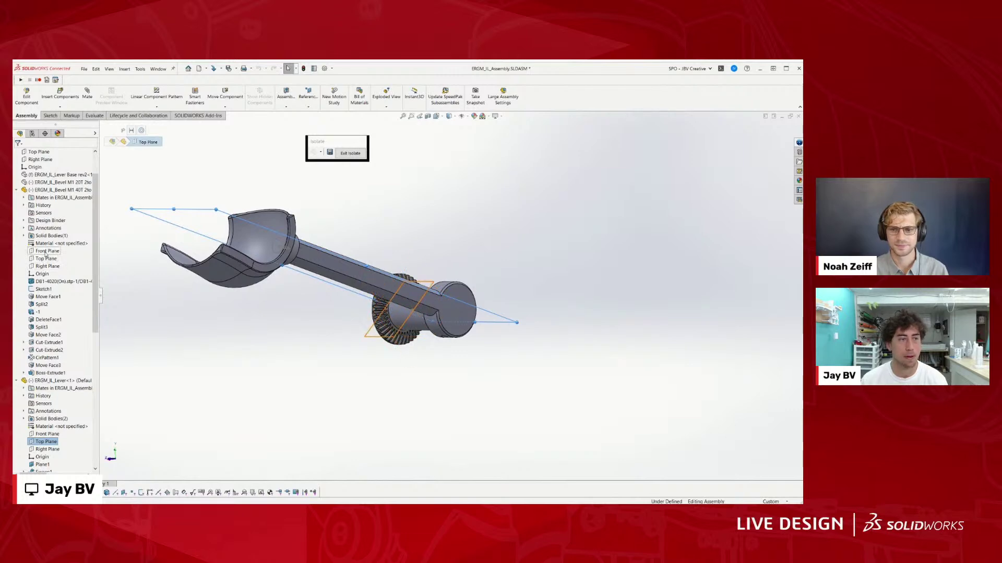
click(46, 252)
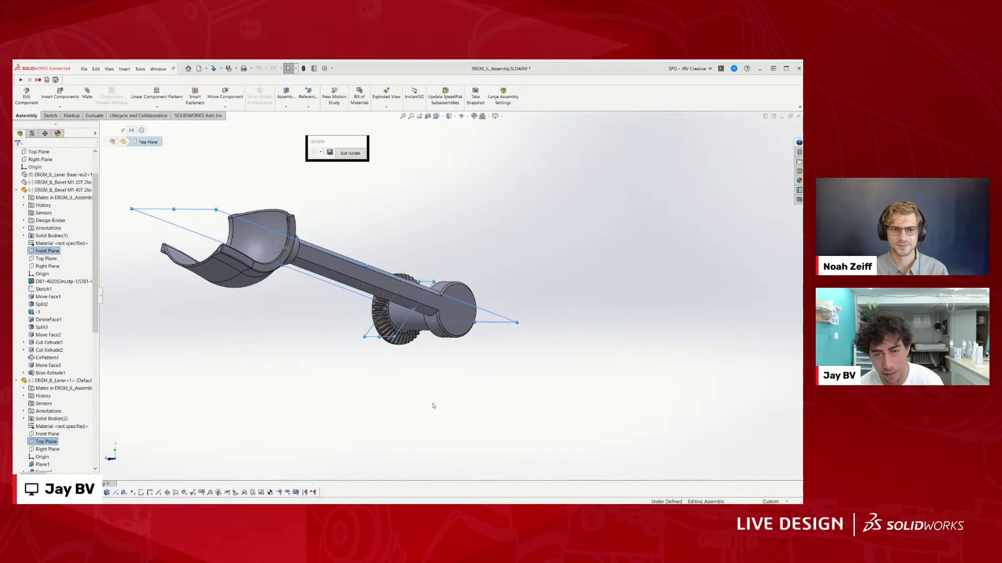
middle_drag(414, 443, 502, 399)
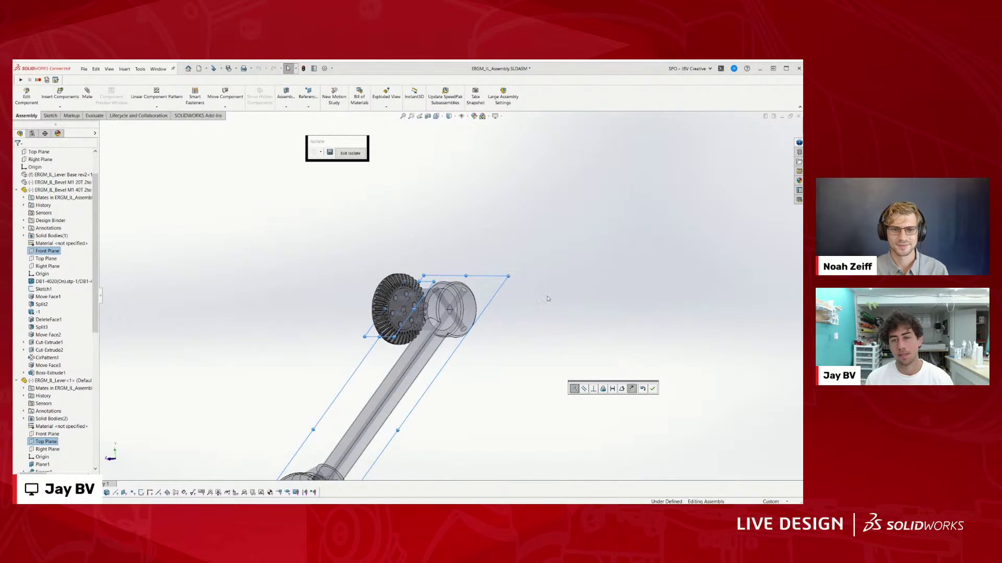
key(Return)
scroll(313, 265, up, 4)
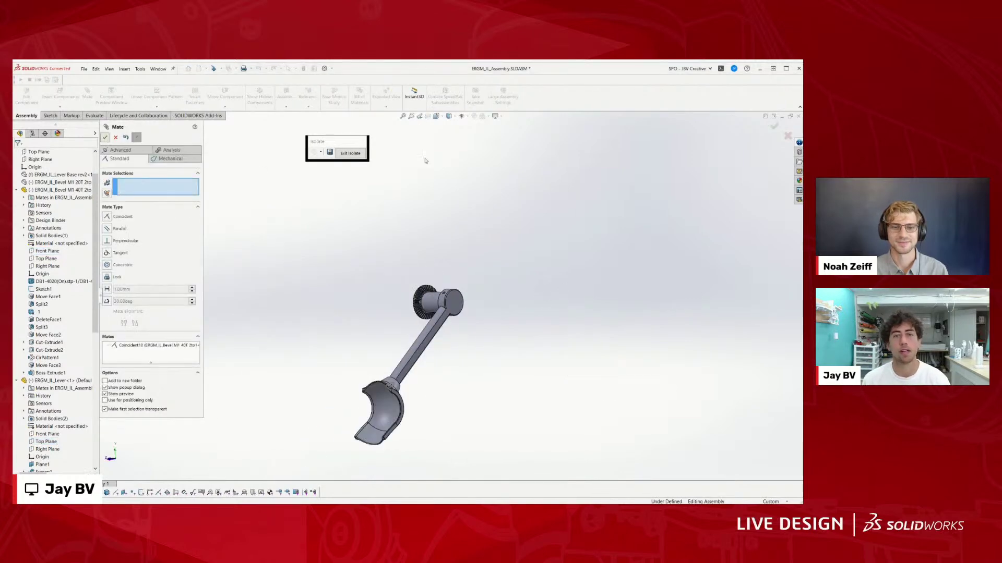
click(350, 153)
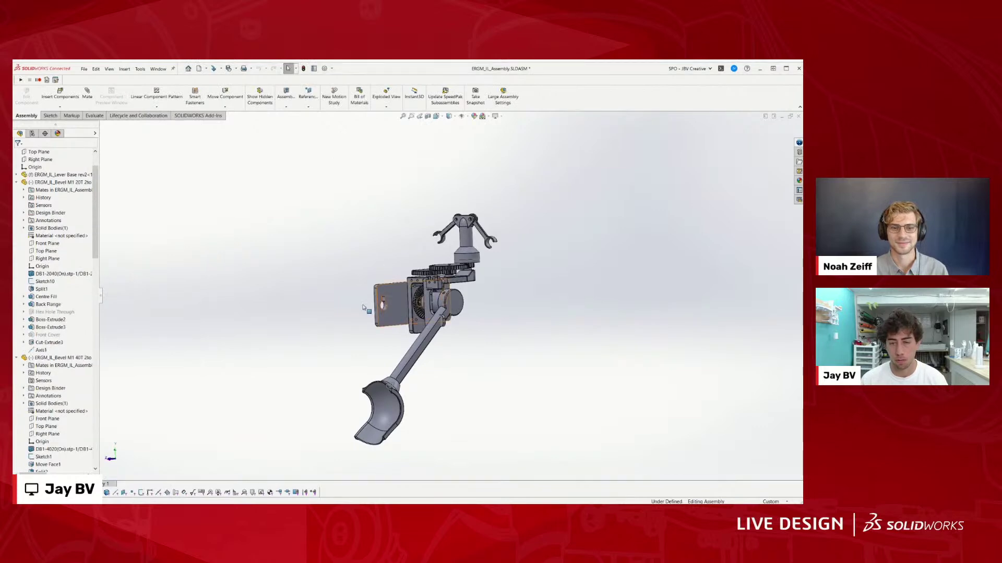
Step: Swing the lever to test the full gear train, and examine the assembly from the front, side and back
middle_drag(394, 313, 422, 366)
drag(407, 365, 434, 307)
middle_drag(554, 289, 470, 262)
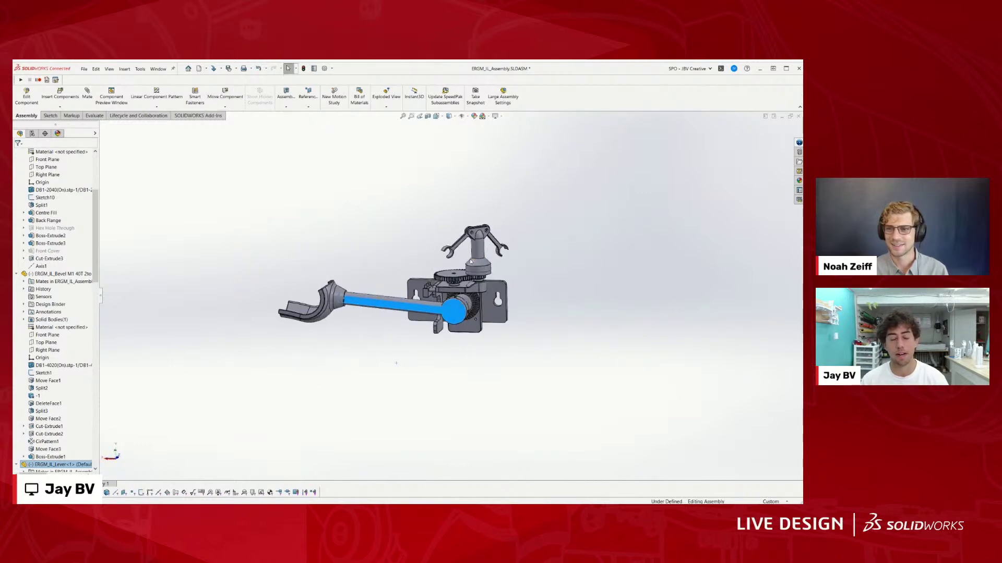
scroll(521, 272, down, 3)
scroll(268, 270, down, 2)
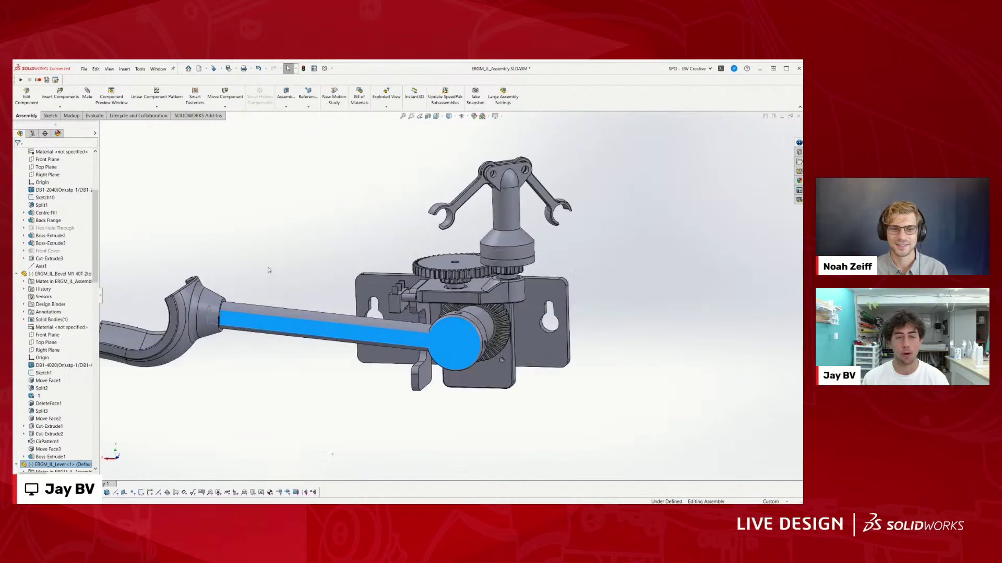
middle_drag(268, 271, 407, 239)
scroll(403, 272, up, 2)
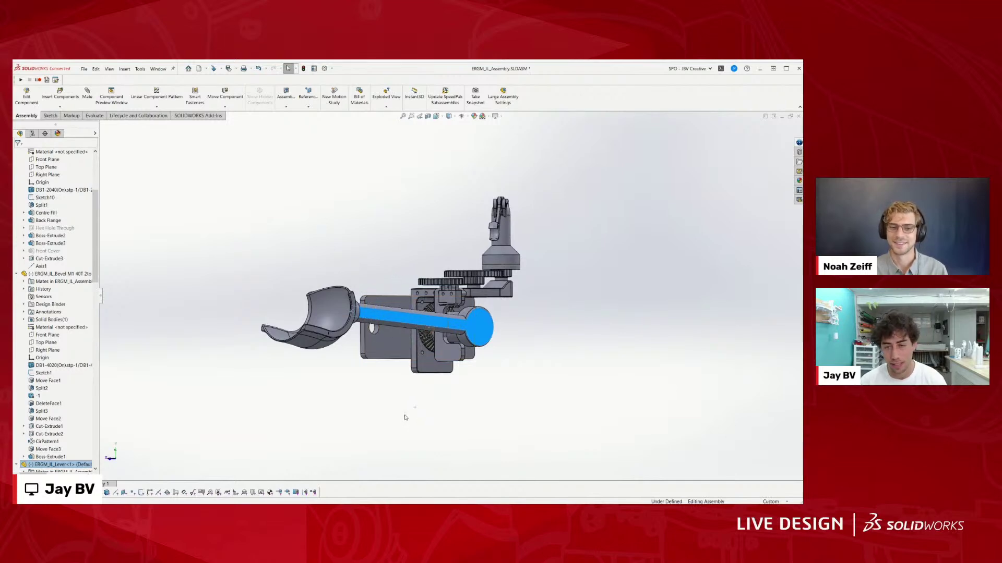
middle_drag(406, 418, 559, 354)
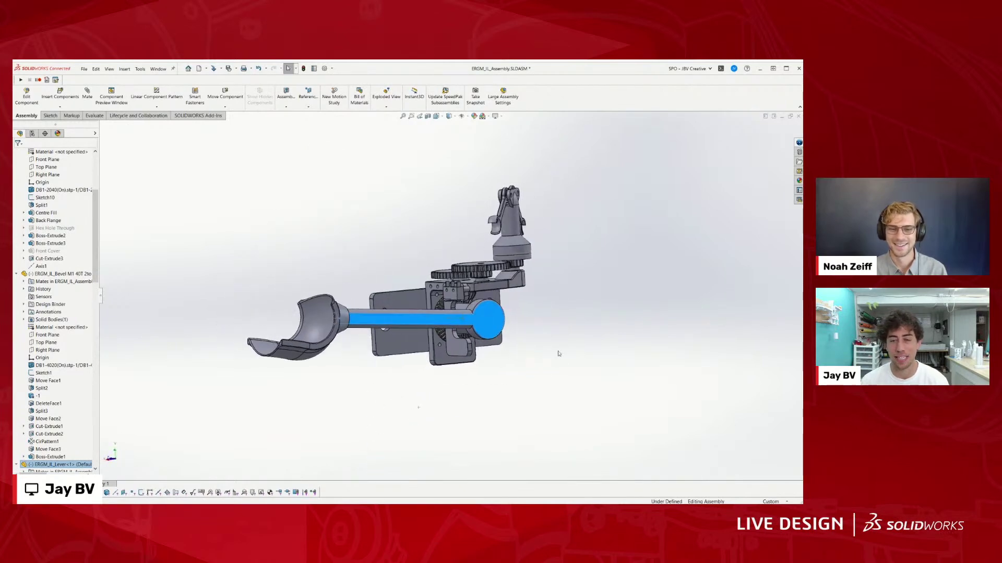
scroll(521, 306, down, 4)
middle_drag(521, 306, 438, 290)
scroll(355, 307, up, 4)
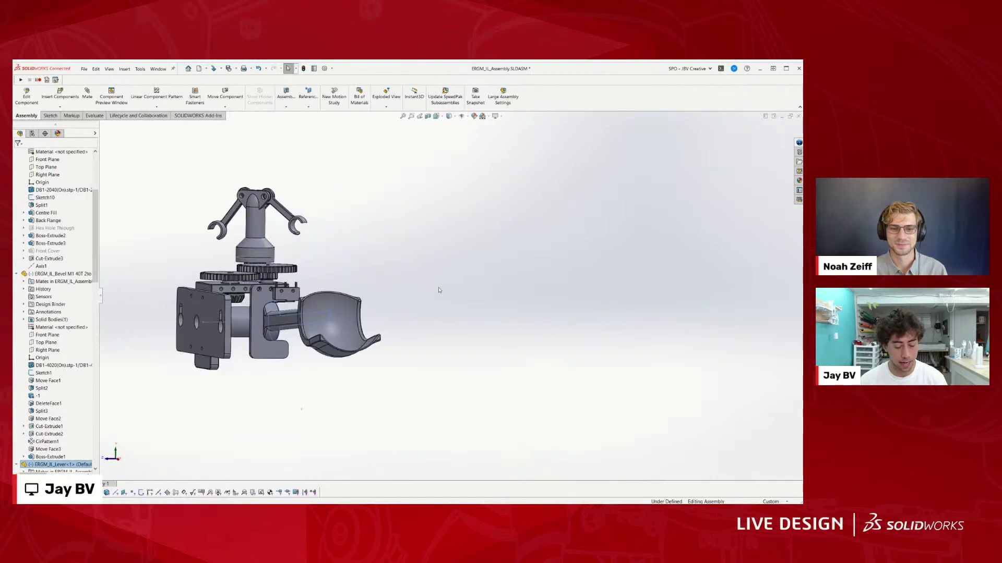
middle_drag(230, 282, 379, 301)
scroll(379, 301, down, 4)
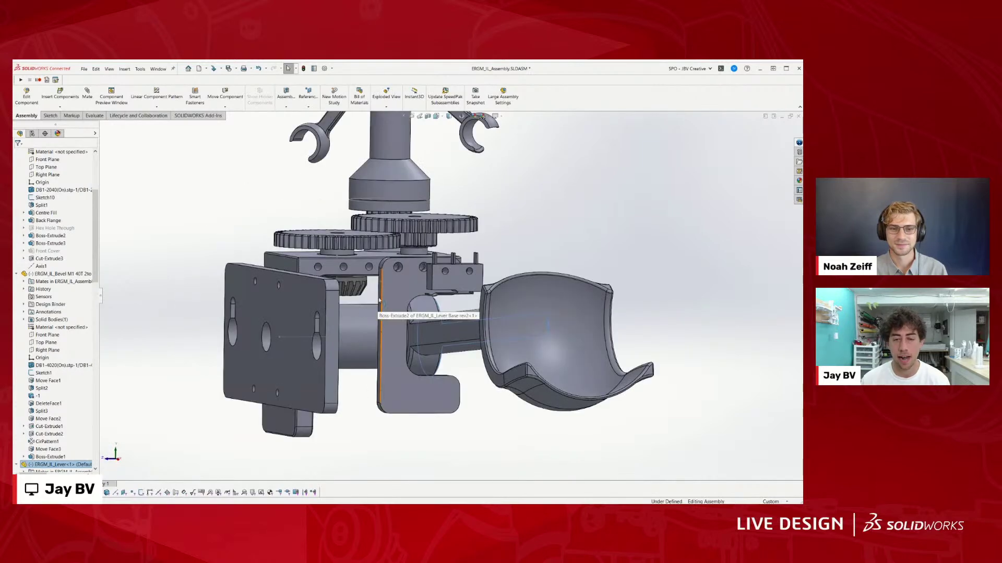
Step: Raise the lever, and temporarily hide the lever base to inspect the gear train behind it before showing it again
click(395, 295)
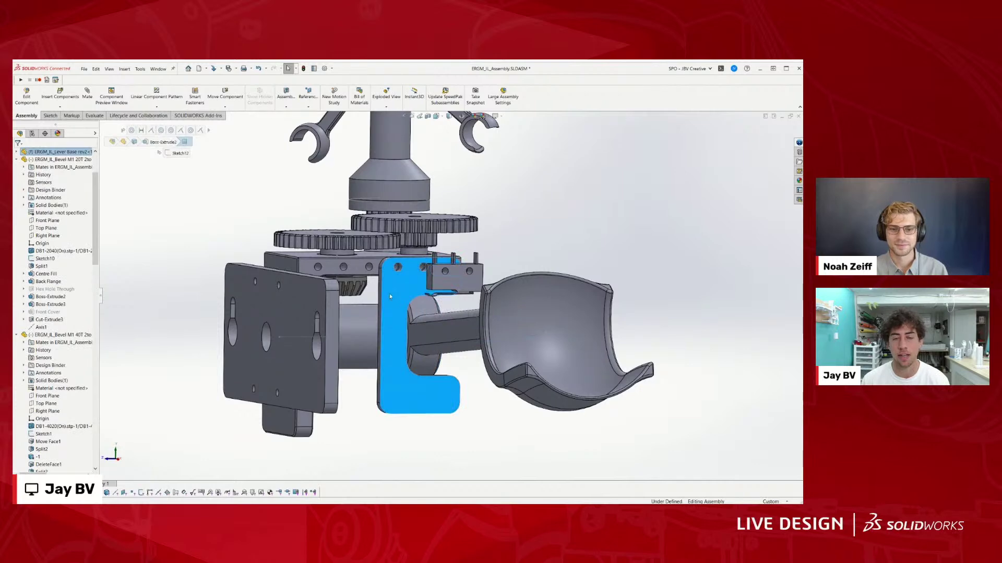
mouse_move(445, 323)
mouse_down()
mouse_move(453, 384)
mouse_move(459, 311)
mouse_up()
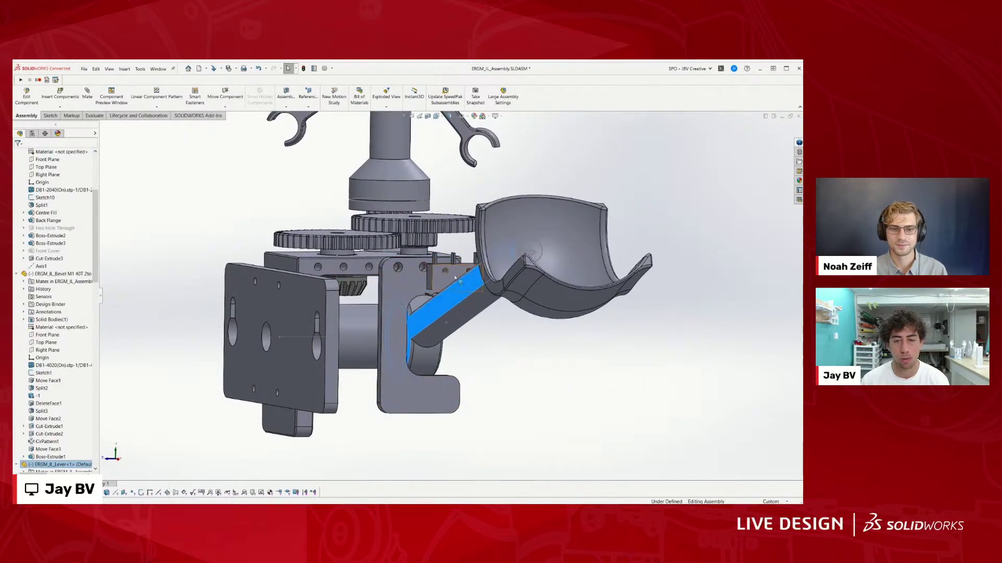
key(Tab)
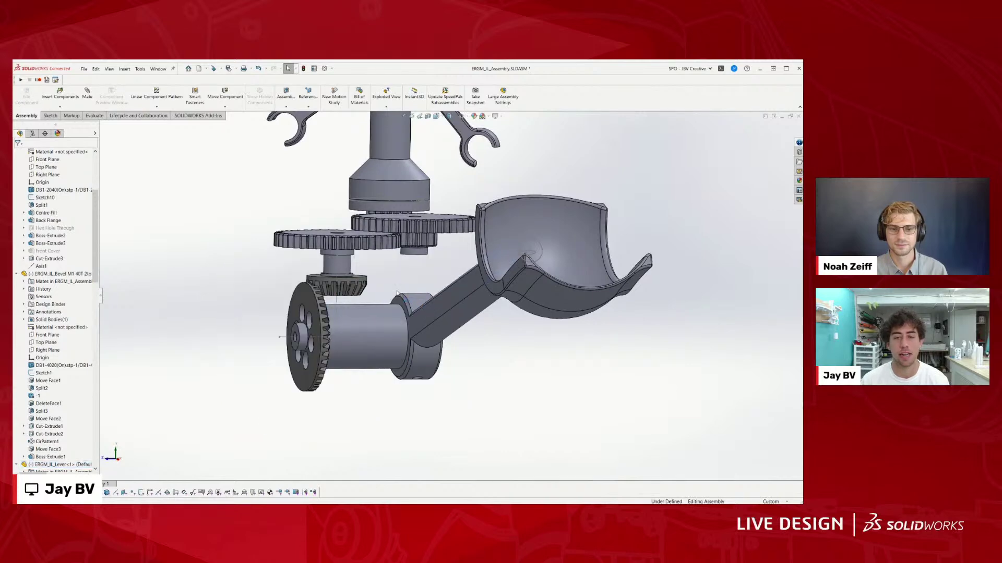
key(shift+Tab)
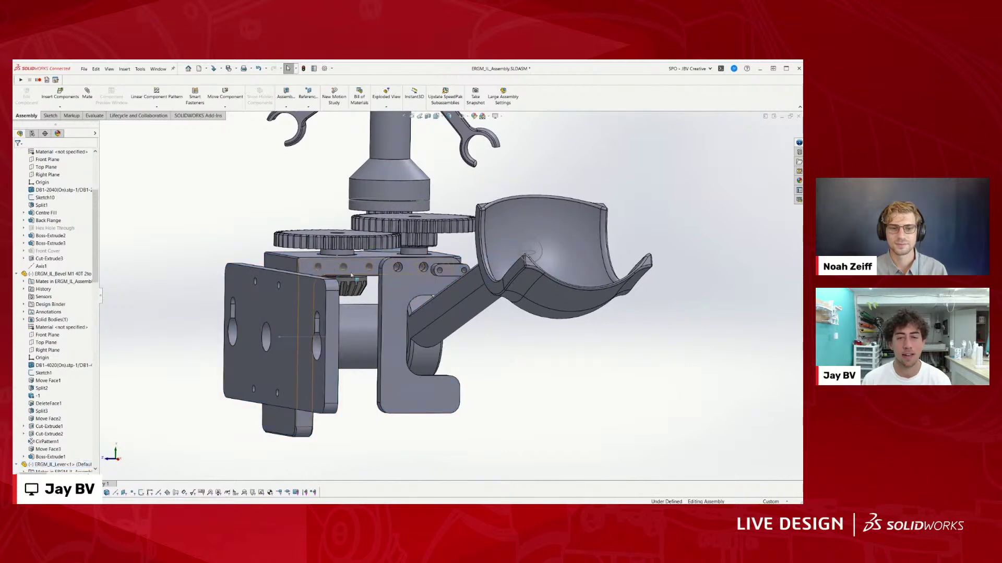
Step: Swing the lever down and up repeatedly, and check how the bevel gears, spur gears and governor follow its motion
middle_drag(351, 276, 444, 309)
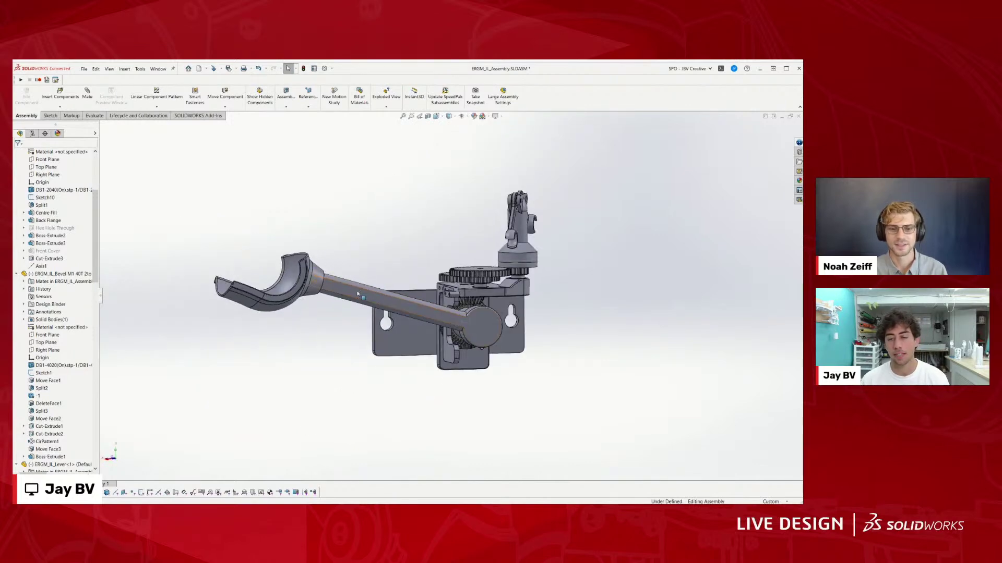
drag(358, 295, 368, 360)
key(Escape)
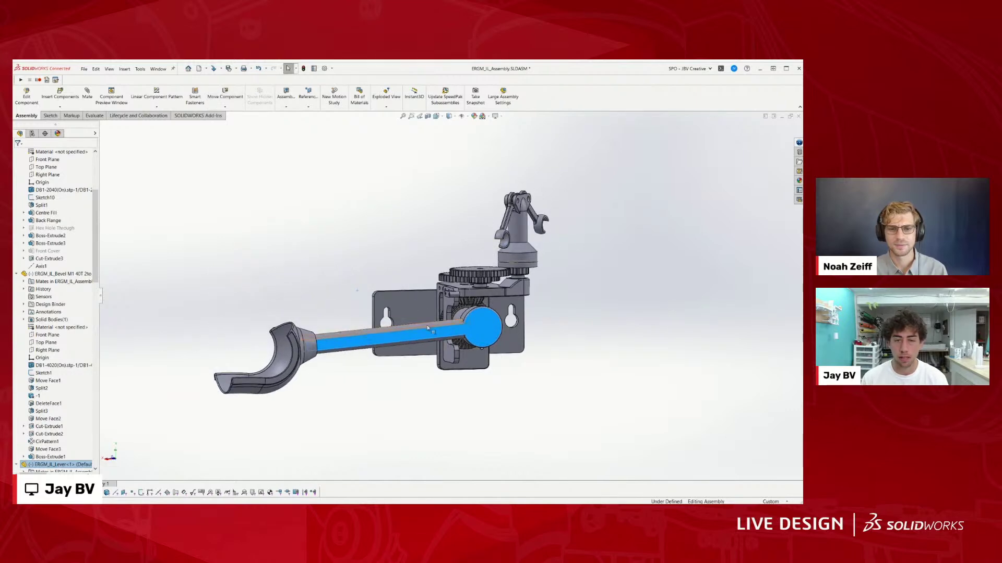
drag(376, 339, 442, 319)
scroll(465, 299, down, 5)
middle_drag(397, 292, 455, 298)
scroll(451, 257, up, 5)
drag(455, 282, 440, 346)
drag(438, 320, 440, 279)
key(Escape)
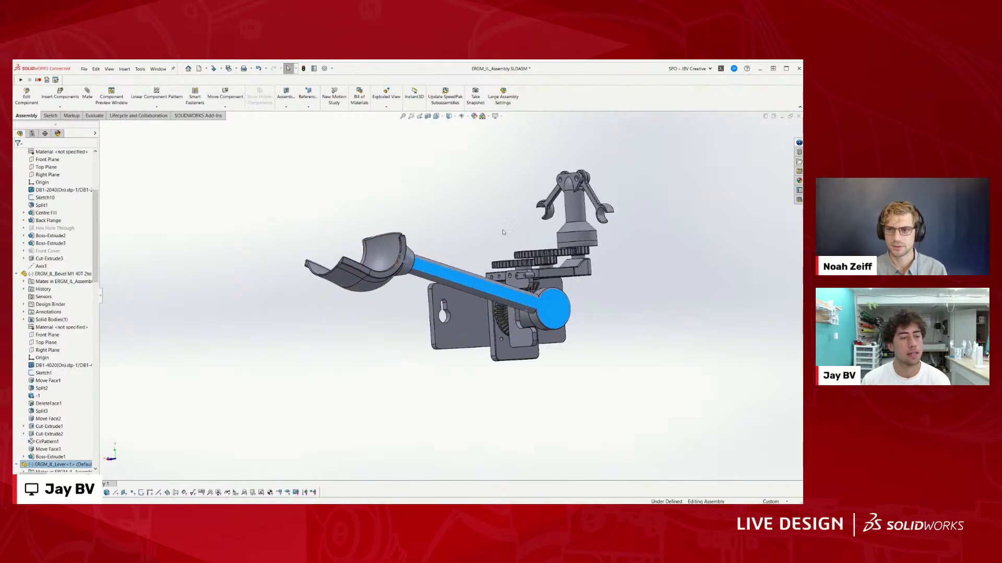
mouse_move(484, 296)
middle_down()
mouse_move(447, 324)
mouse_move(487, 295)
middle_up()
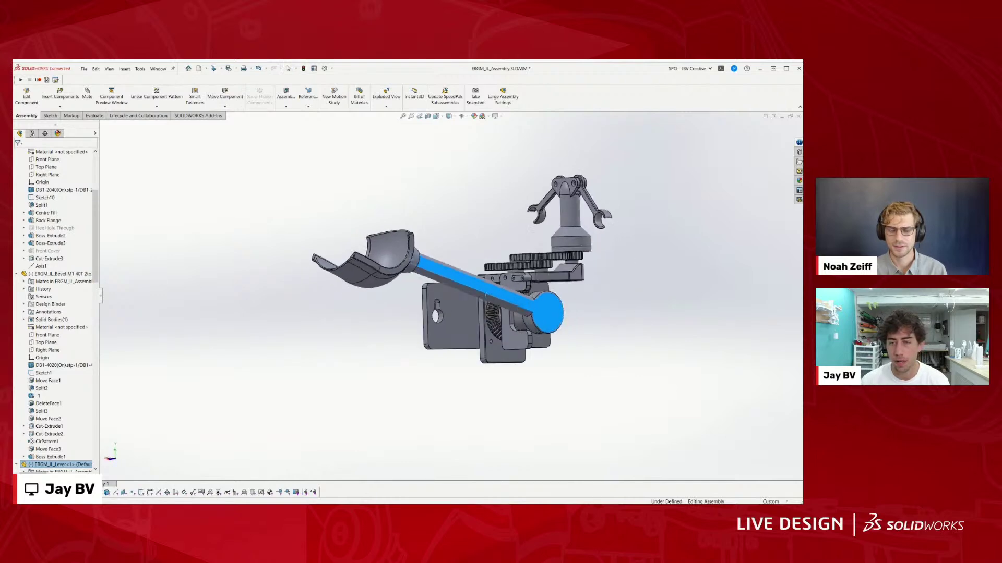
scroll(471, 317, down, 3)
scroll(475, 221, up, 5)
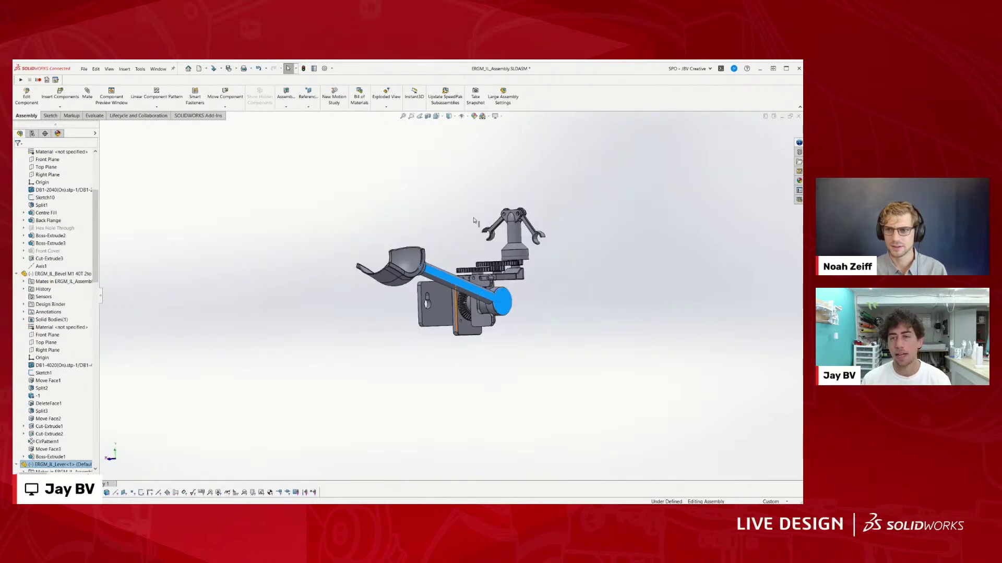
scroll(496, 254, down, 3)
scroll(417, 276, up, 4)
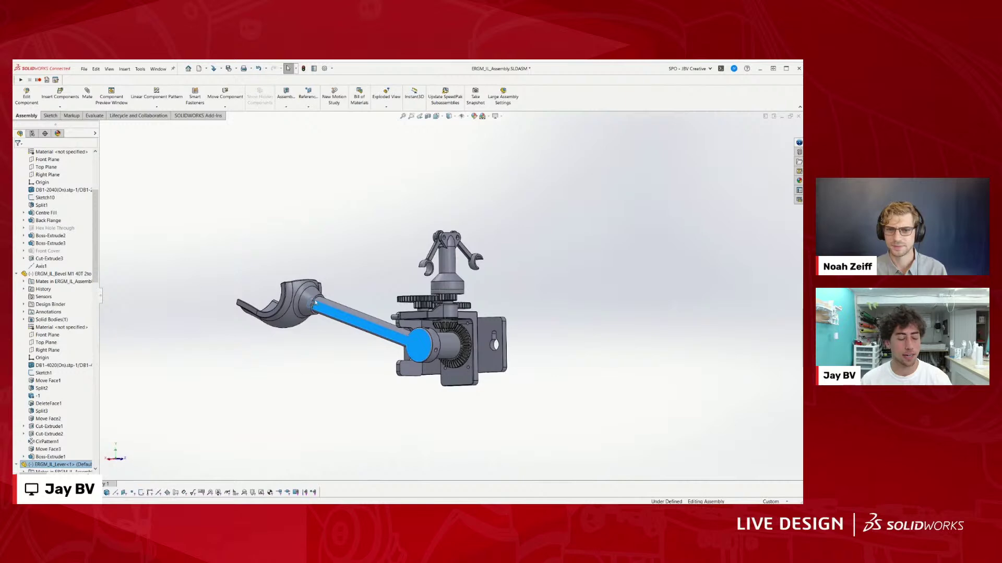
scroll(325, 301, down, 1)
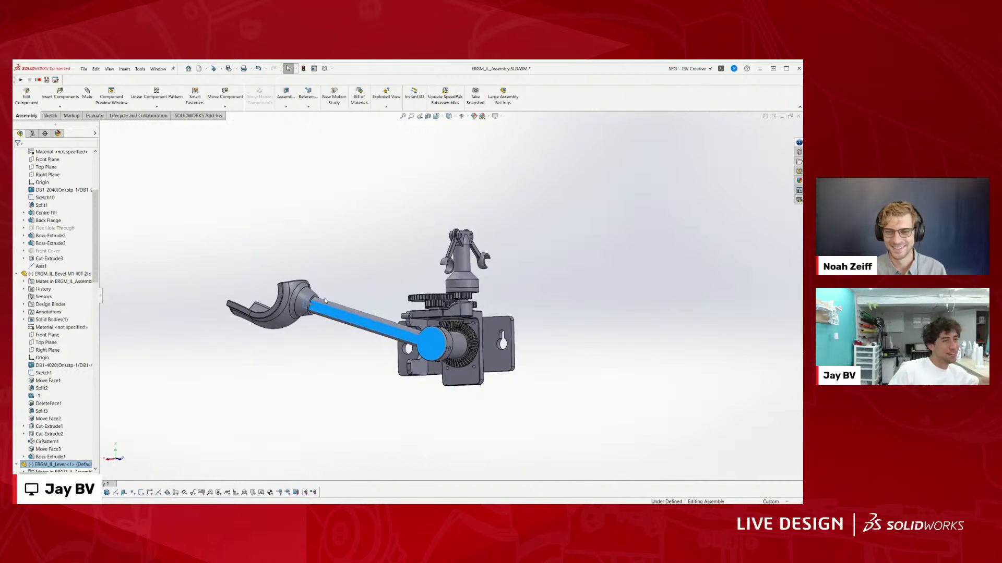
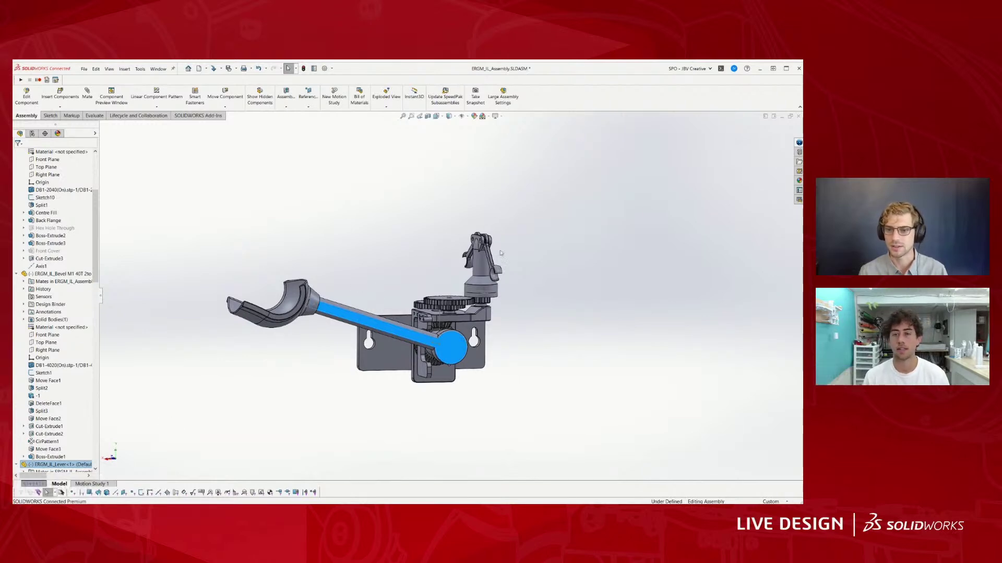
mouse_move(551, 336)
middle_down()
mouse_move(504, 303)
mouse_move(492, 313)
mouse_move(525, 297)
mouse_move(556, 363)
mouse_move(543, 355)
mouse_move(556, 364)
mouse_move(555, 342)
middle_up()
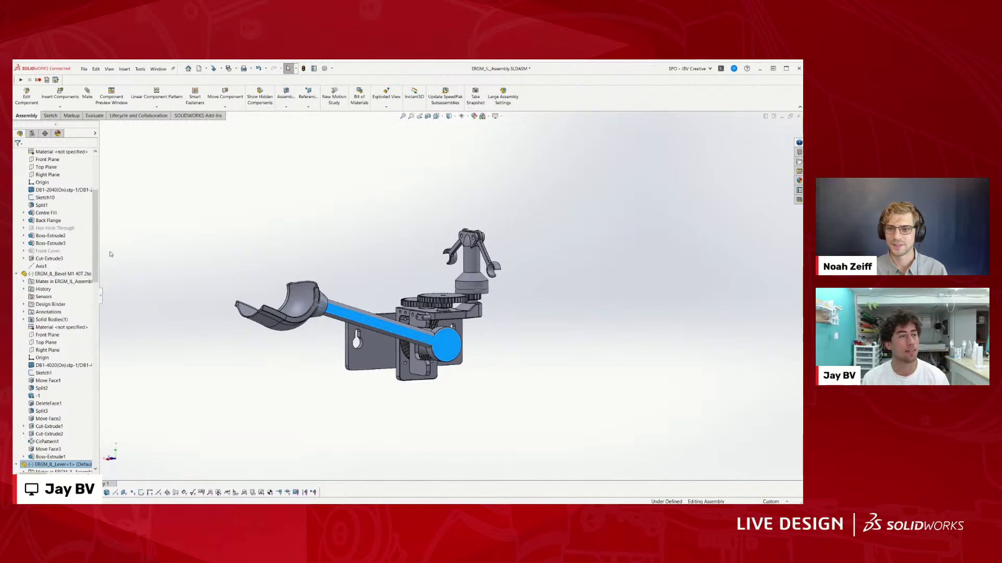
middle_drag(344, 265, 331, 281)
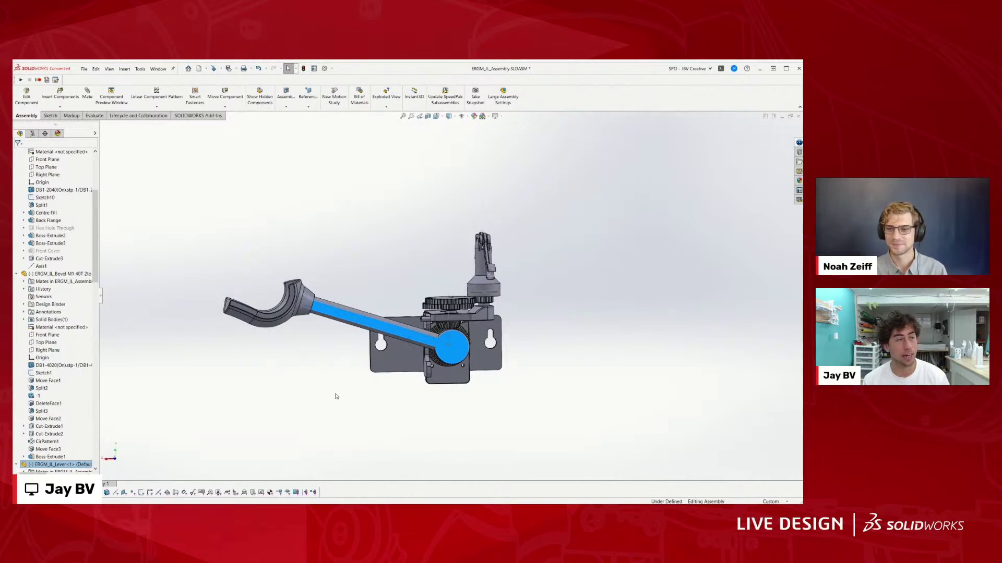
Step: Open the 15T-45T compound gear from the assembly as its own part document
scroll(435, 317, down, 5)
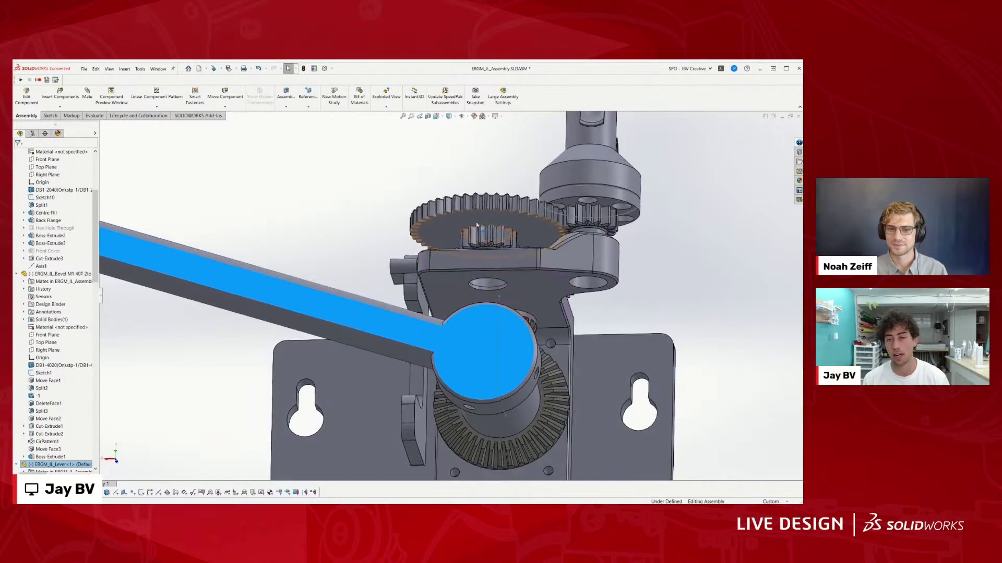
click(476, 232)
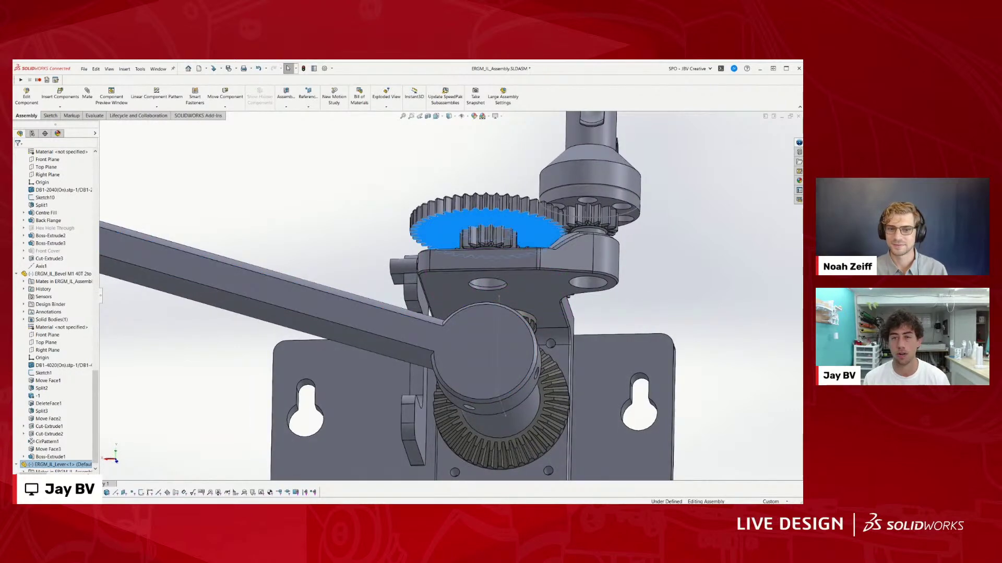
click(477, 201)
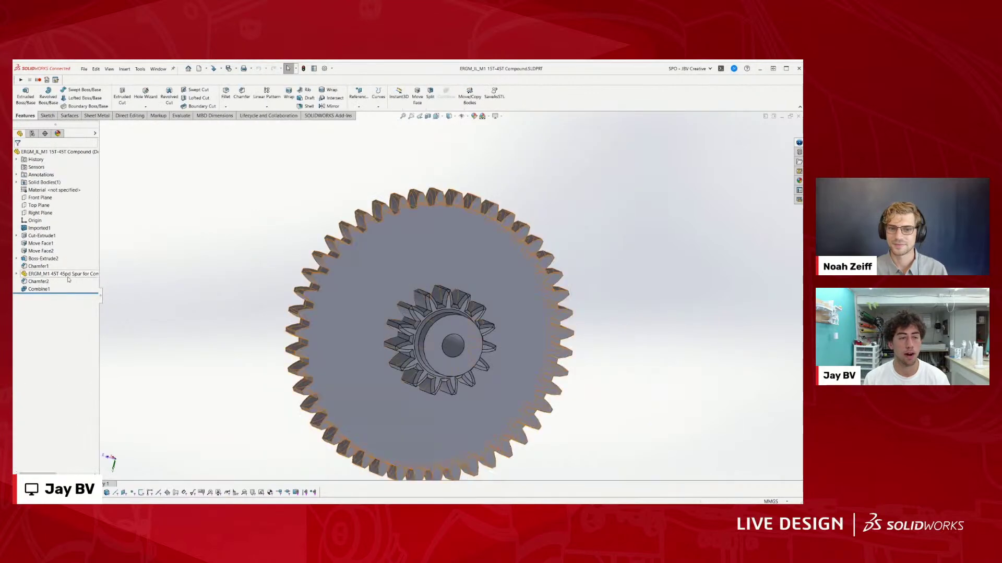
Step: Edit the inserted 45T spur gear feature in the compound gear, and review its concentric and coincident locating mates
click(67, 274)
middle_drag(430, 354, 411, 375)
click(17, 274)
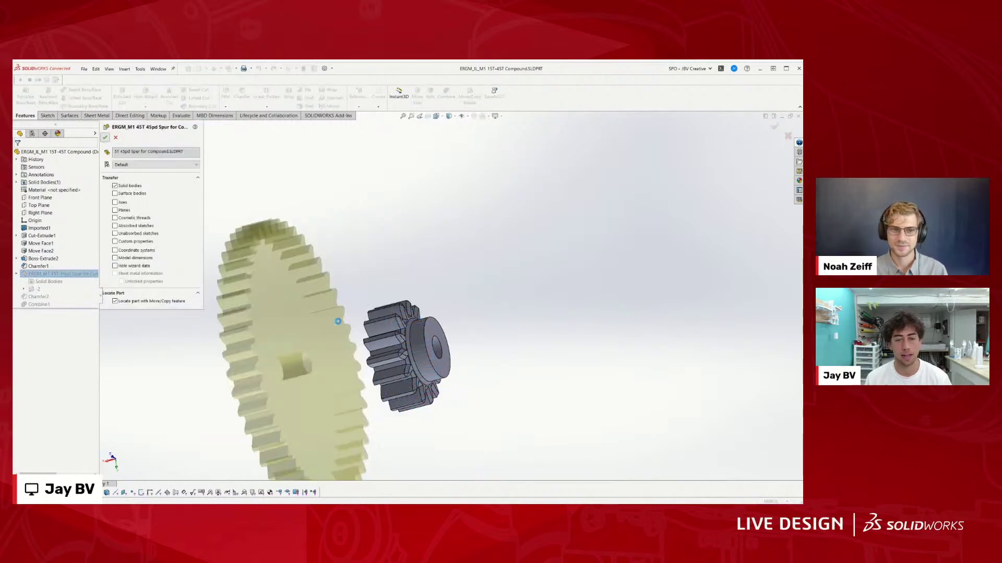
key(Return)
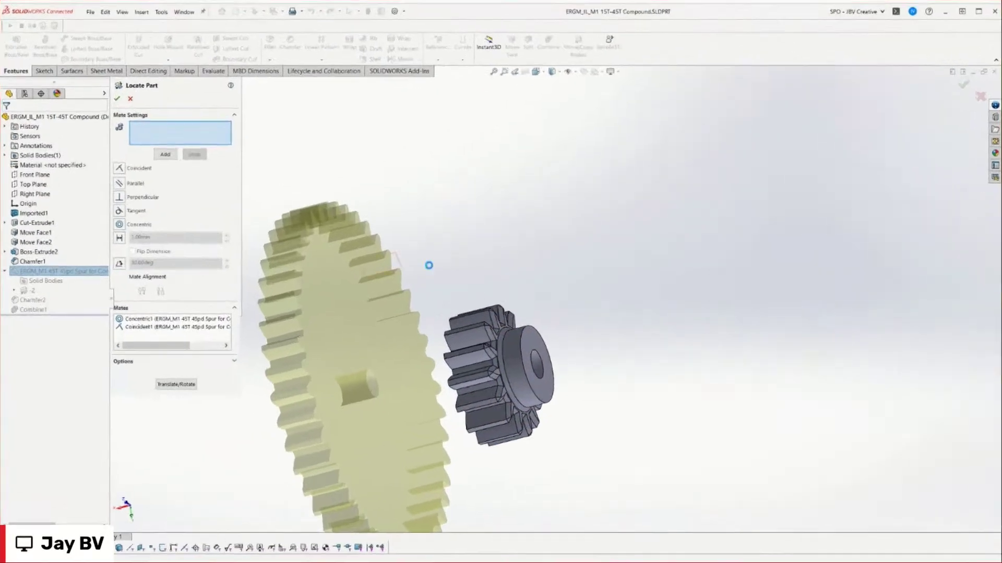
click(163, 319)
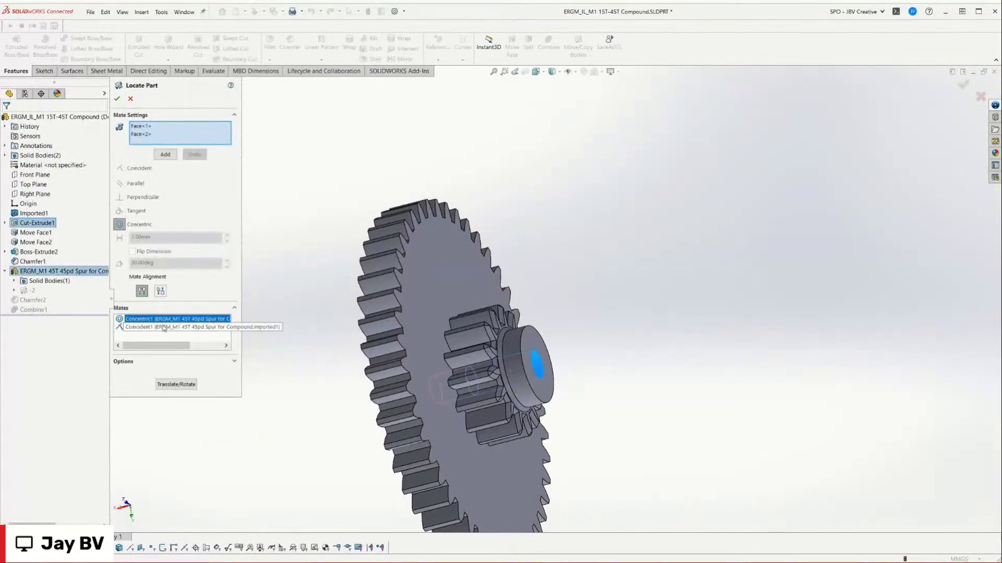
click(162, 327)
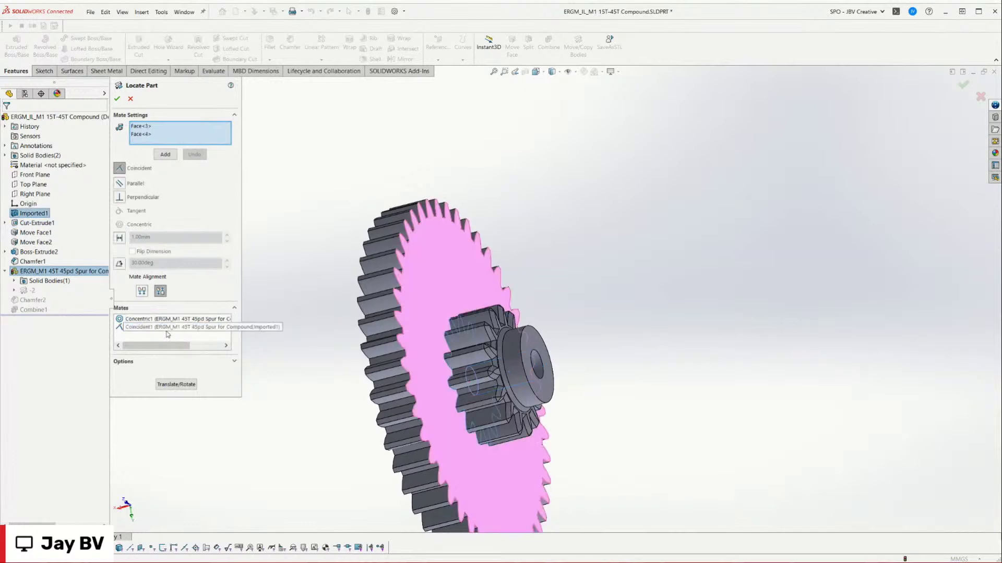
click(117, 98)
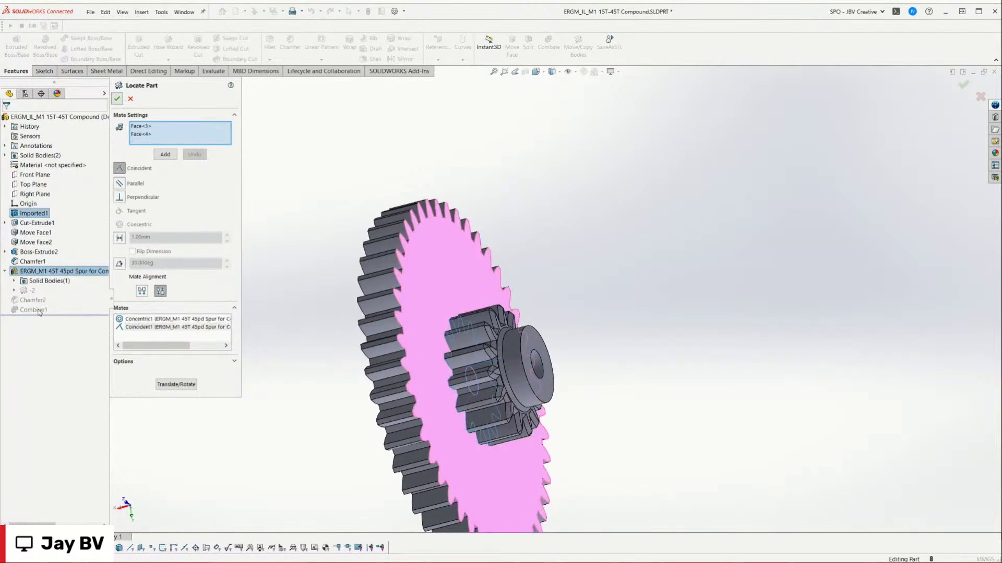
Step: Close the compound gear part and save all modified documents to this PC
middle_drag(235, 282, 809, 164)
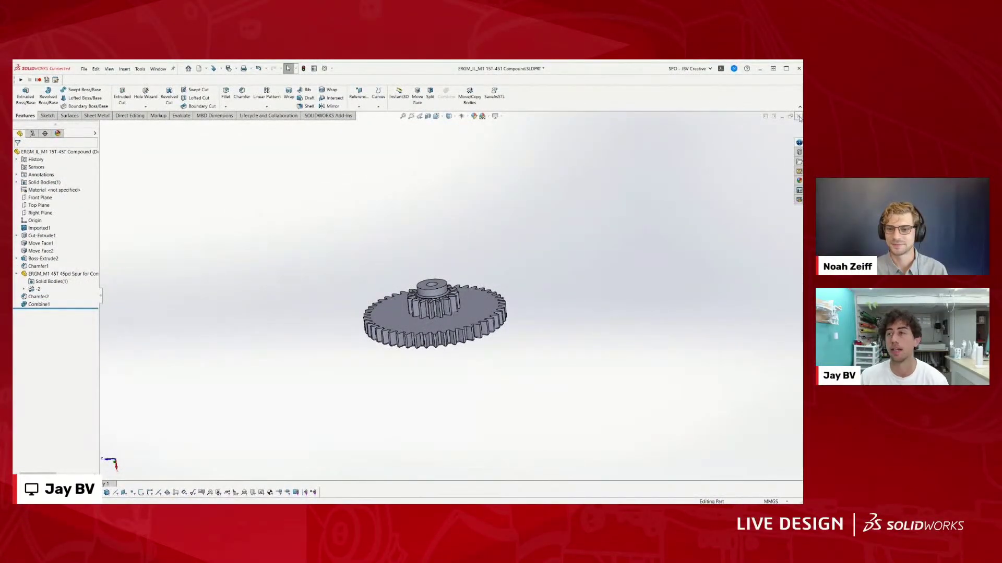
click(799, 116)
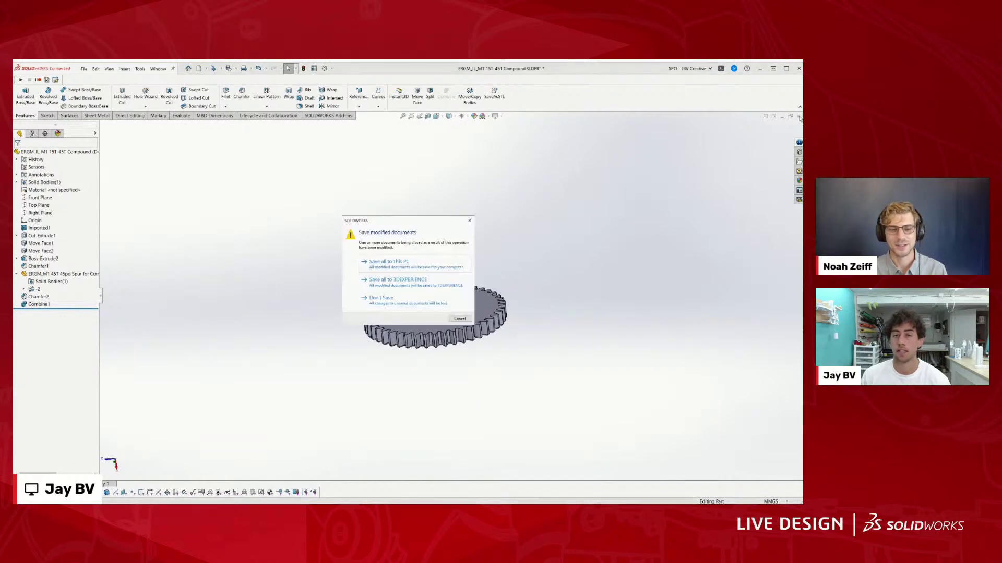
click(411, 265)
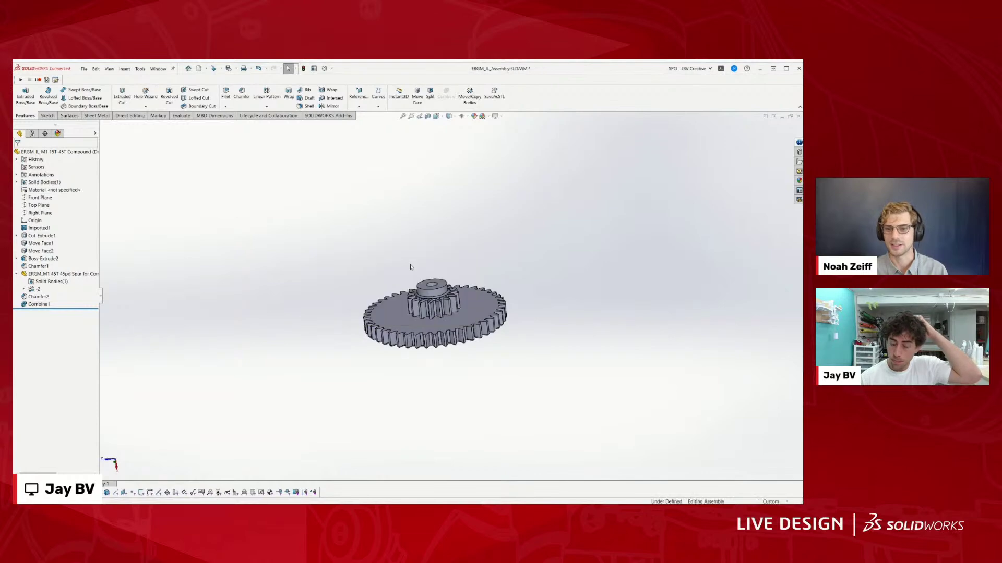
Step: Open the lever base from the assembly as its own part document
scroll(316, 228, up, 4)
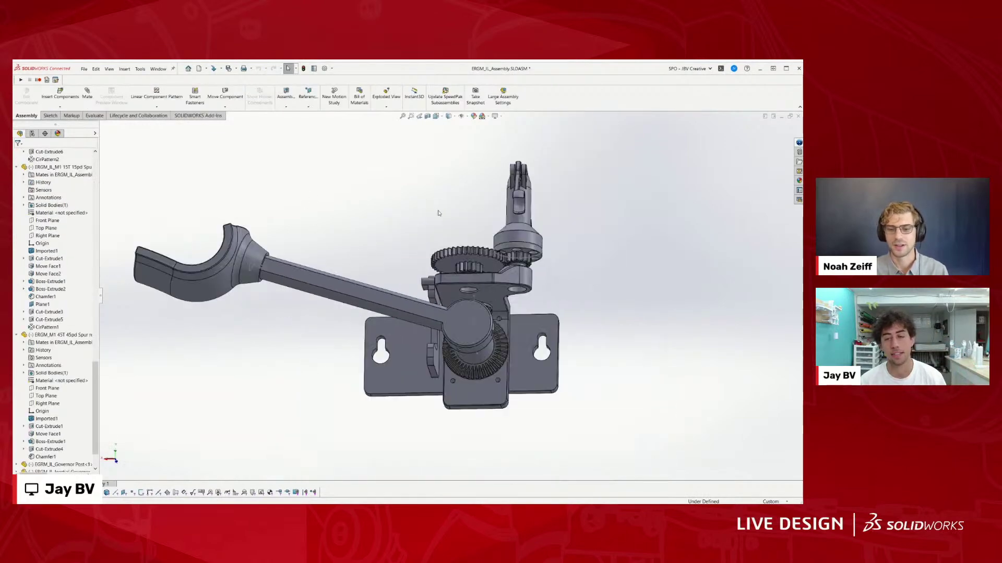
middle_drag(438, 215, 498, 243)
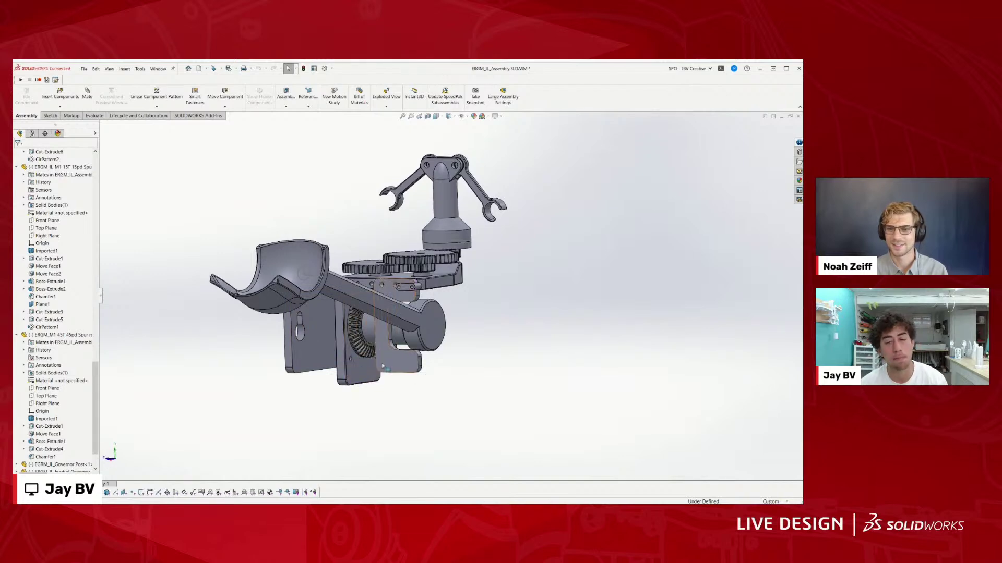
click(399, 359)
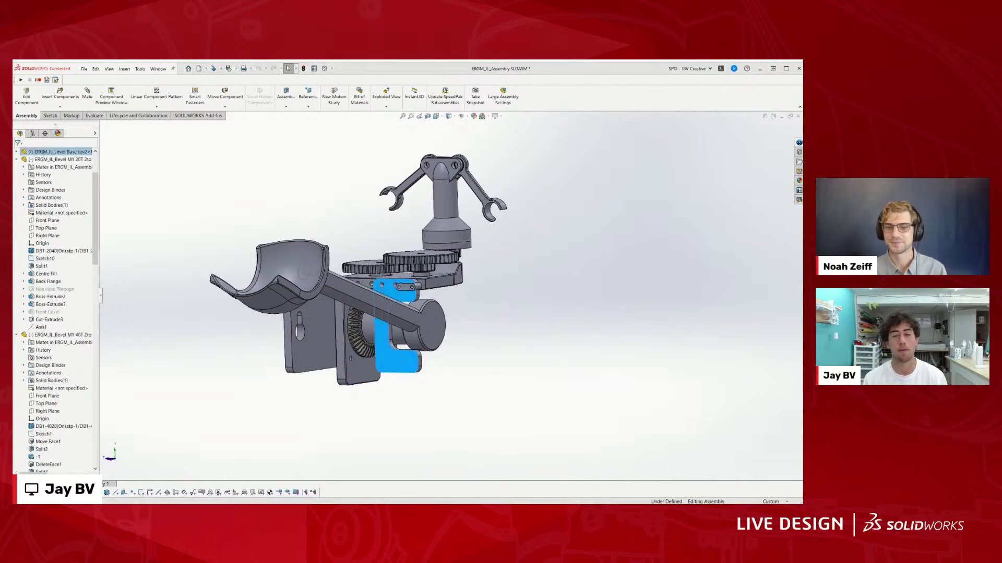
click(389, 268)
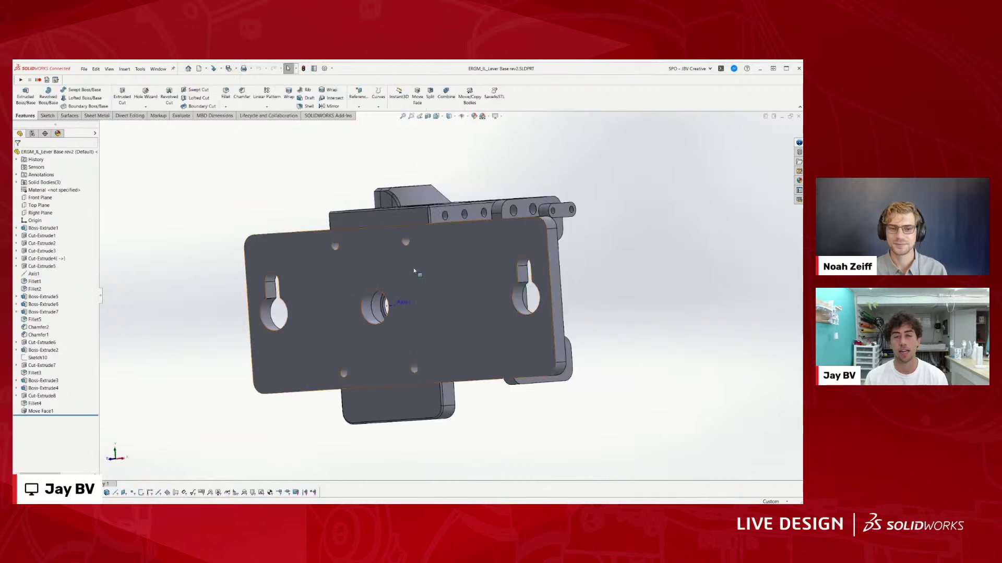
Step: Highlight each of the lever base's solid bodies, Cut-Extrude7, Cut-Extrude8 and Move Face1, and examine how the base is built from several sides
middle_drag(414, 271, 405, 217)
click(17, 182)
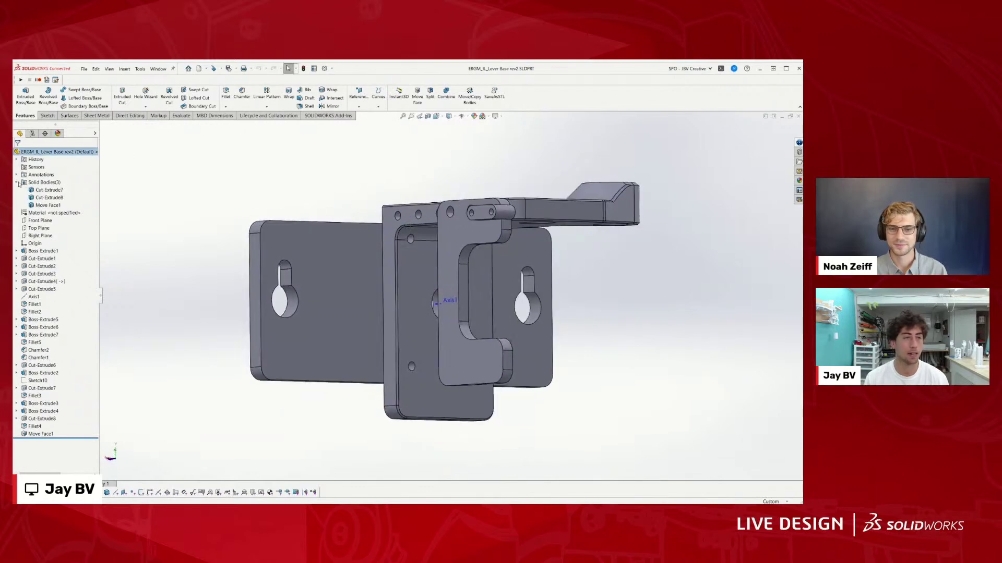
click(49, 190)
click(49, 197)
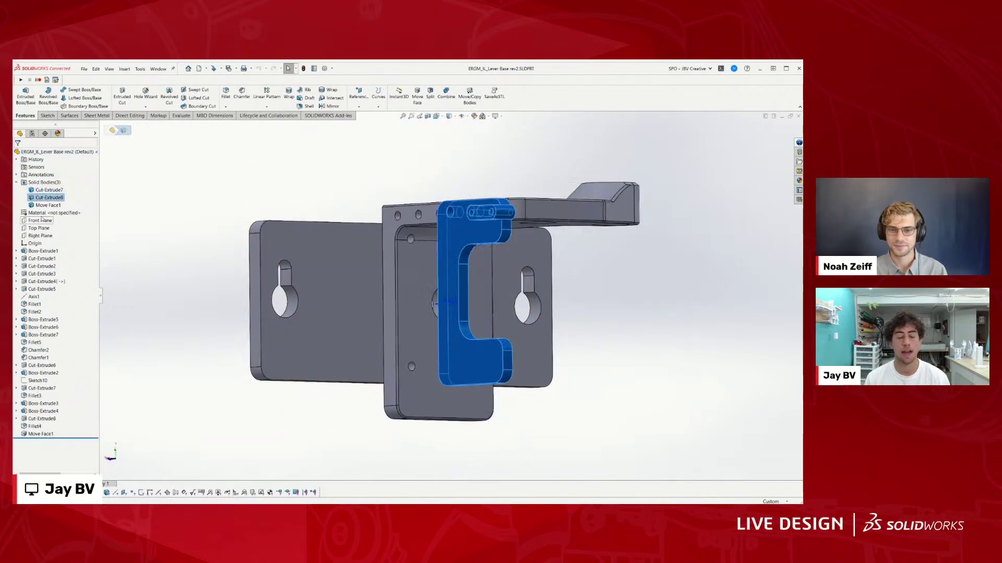
click(48, 205)
click(203, 345)
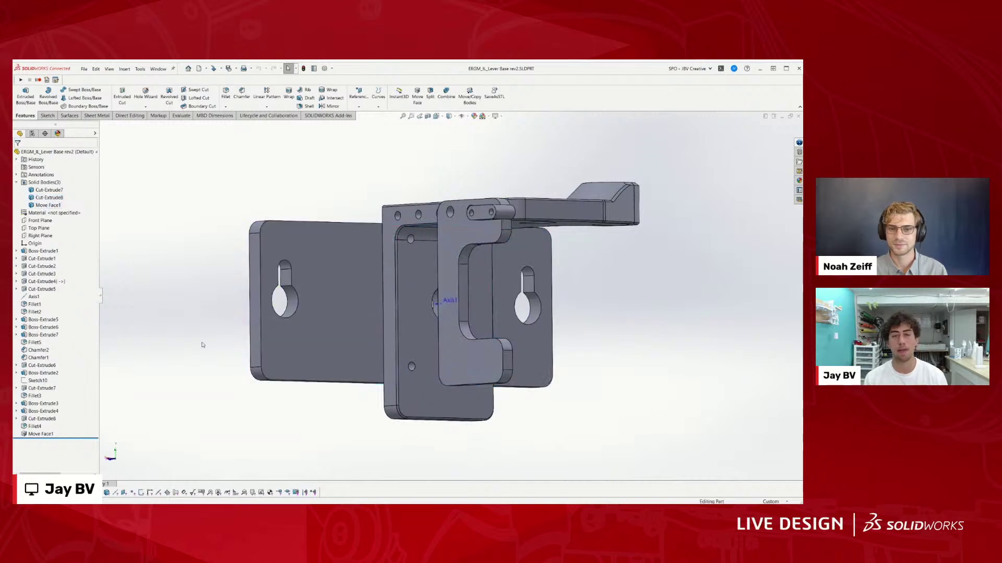
middle_drag(203, 345, 313, 334)
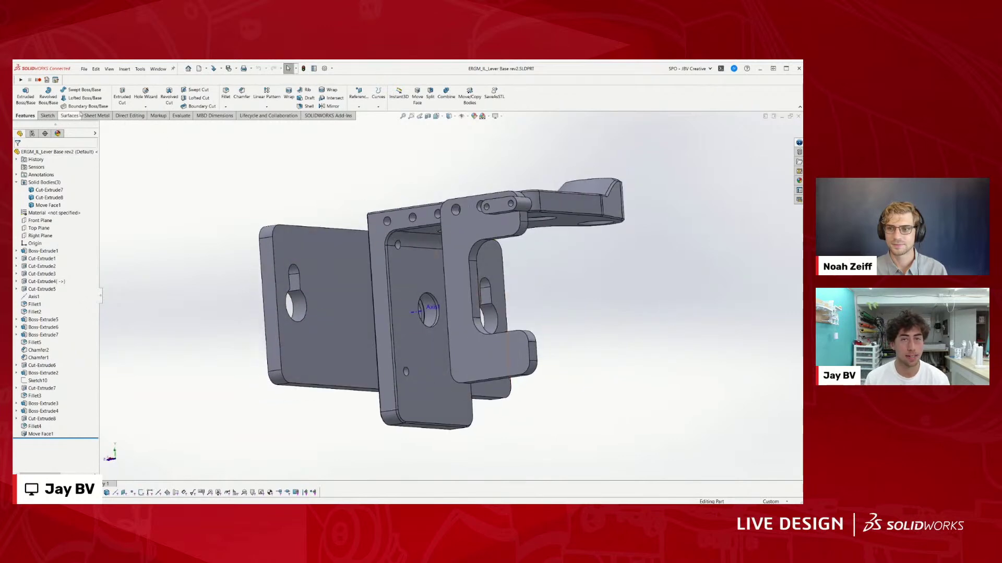
middle_drag(350, 172, 372, 232)
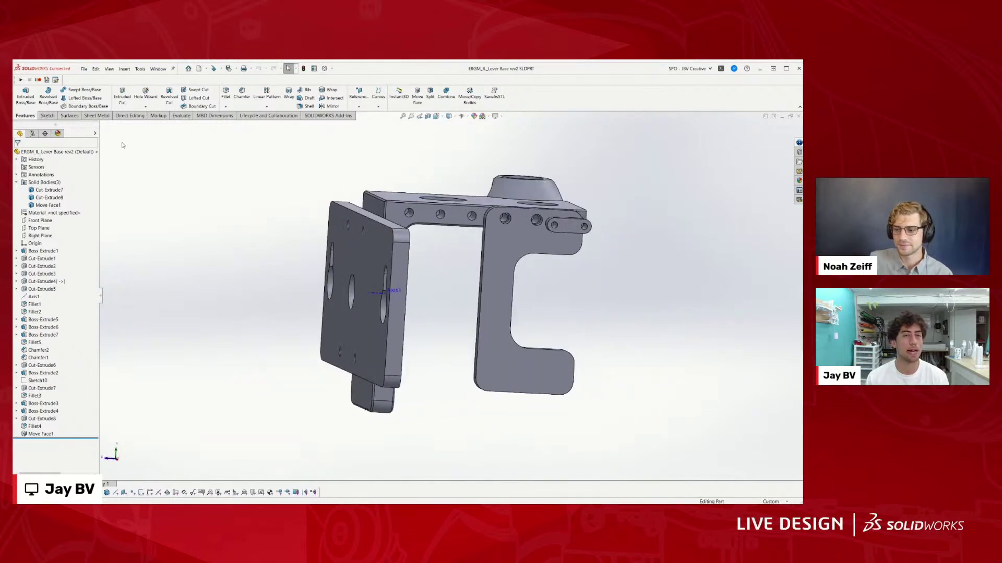
Step: Switch back to ERGM_IL_Assembly, and highlight the 9.5mm-hole limit switch in the collapsed component tree to locate it on the lever base
key(ctrl+Tab)
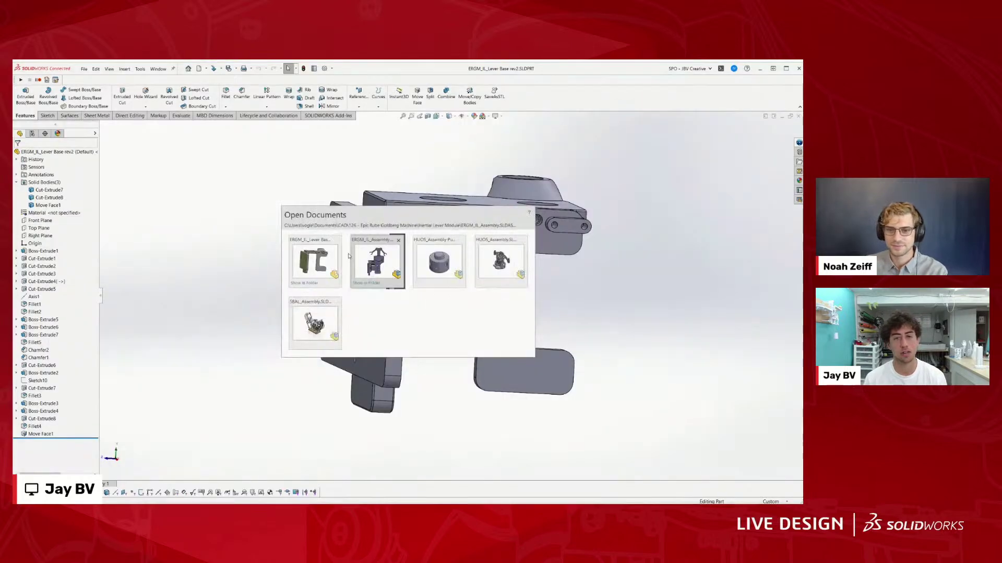
click(375, 257)
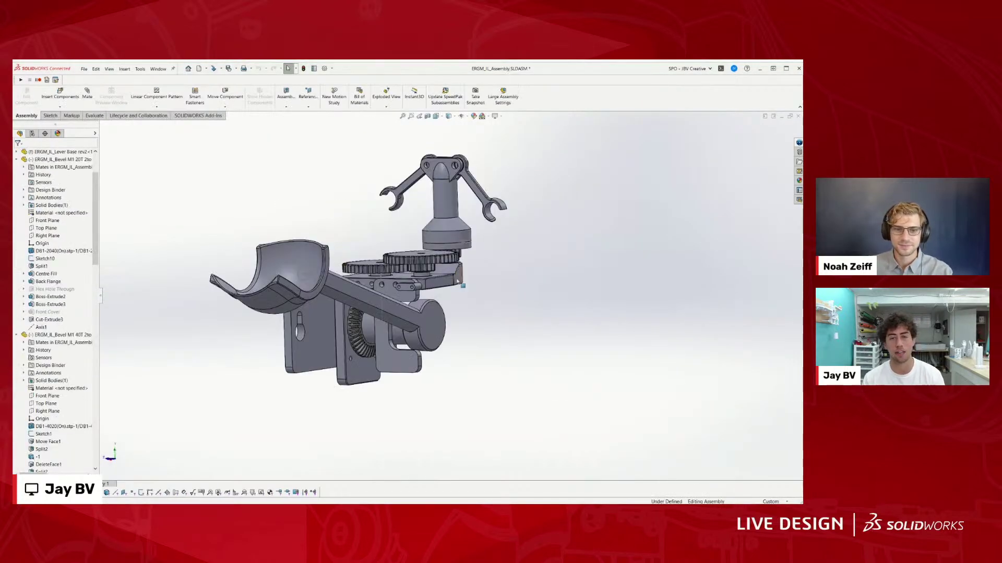
mouse_move(458, 282)
middle_down()
mouse_move(380, 280)
mouse_move(438, 279)
middle_up()
scroll(441, 277, down, 3)
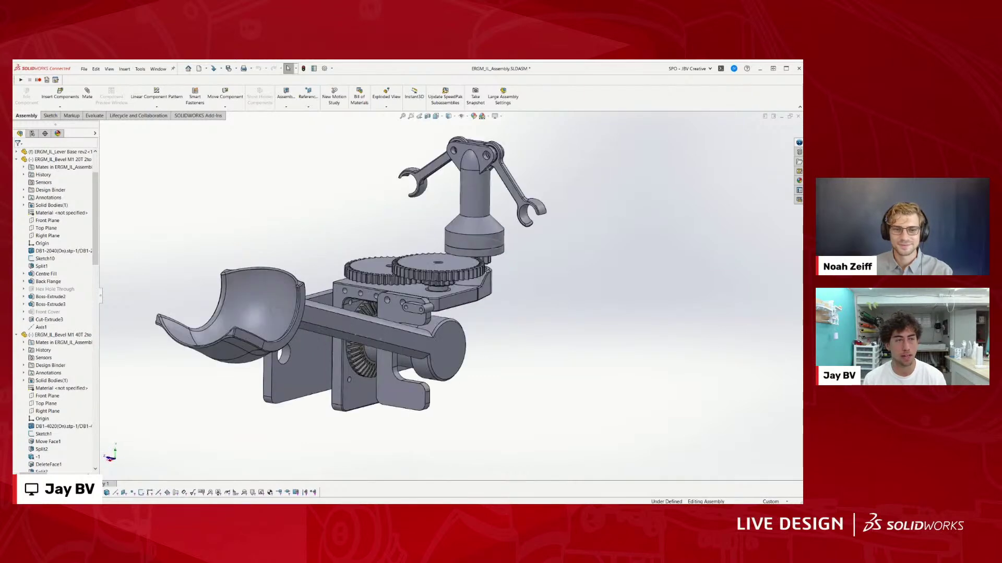
key(shift+c)
click(63, 220)
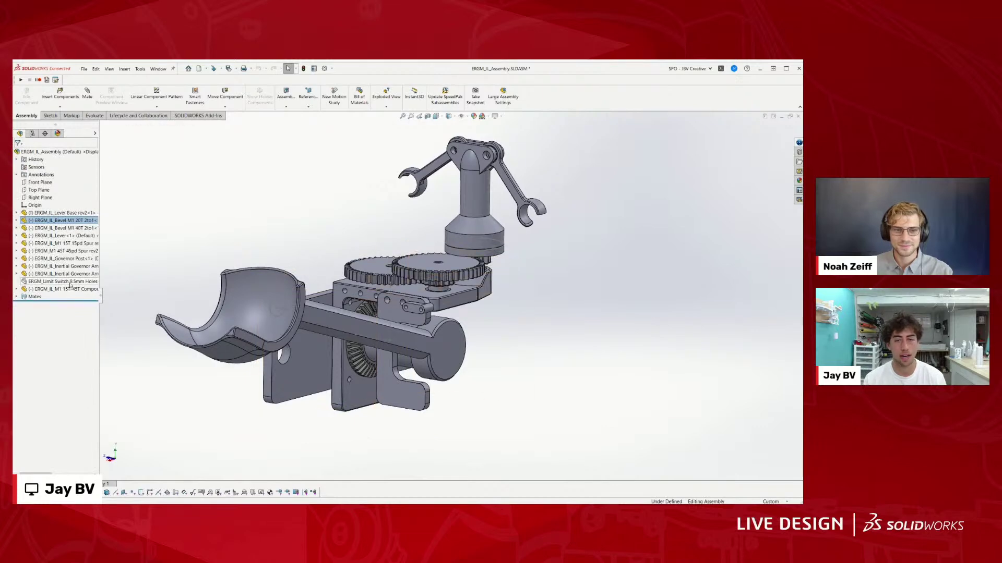
click(67, 282)
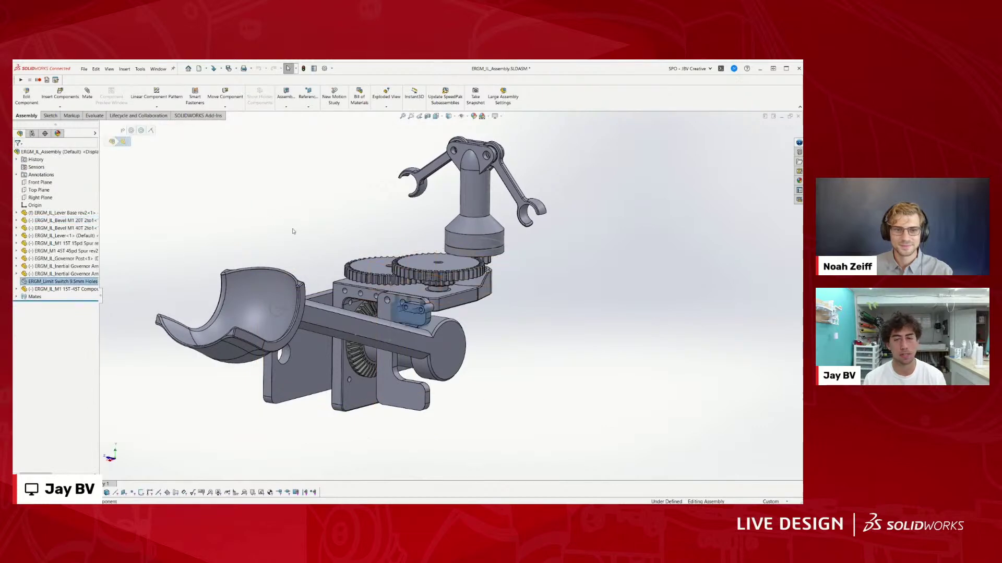
click(292, 231)
middle_drag(293, 231, 400, 285)
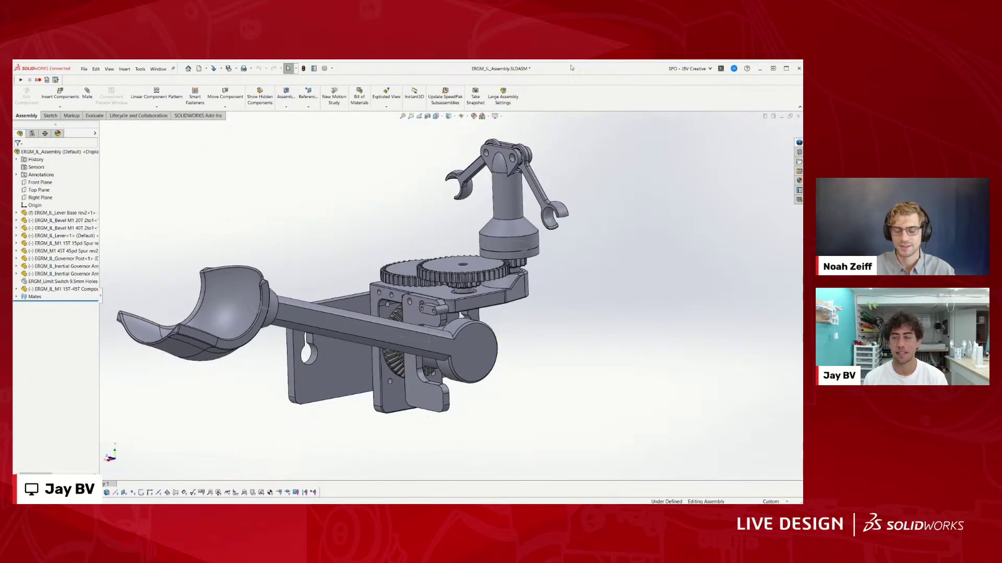
middle_drag(409, 254, 413, 324)
ctrl+middle_drag(367, 266, 398, 254)
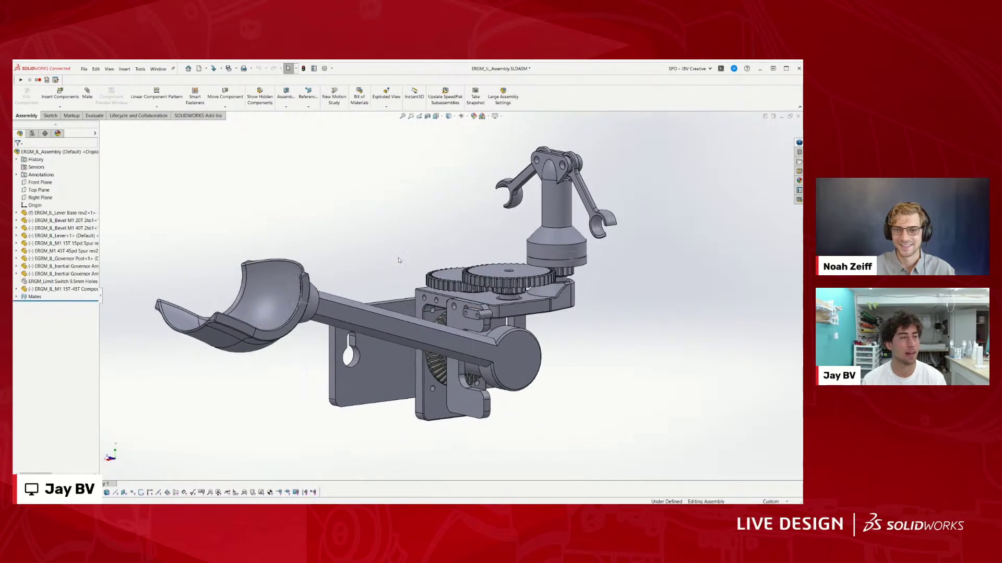
middle_drag(404, 346, 413, 311)
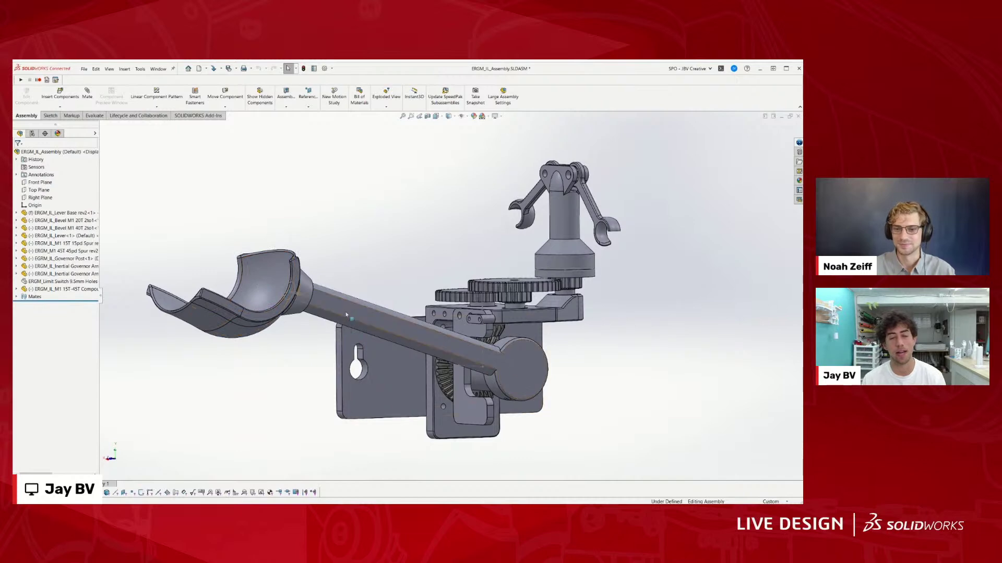
middle_drag(325, 267, 495, 354)
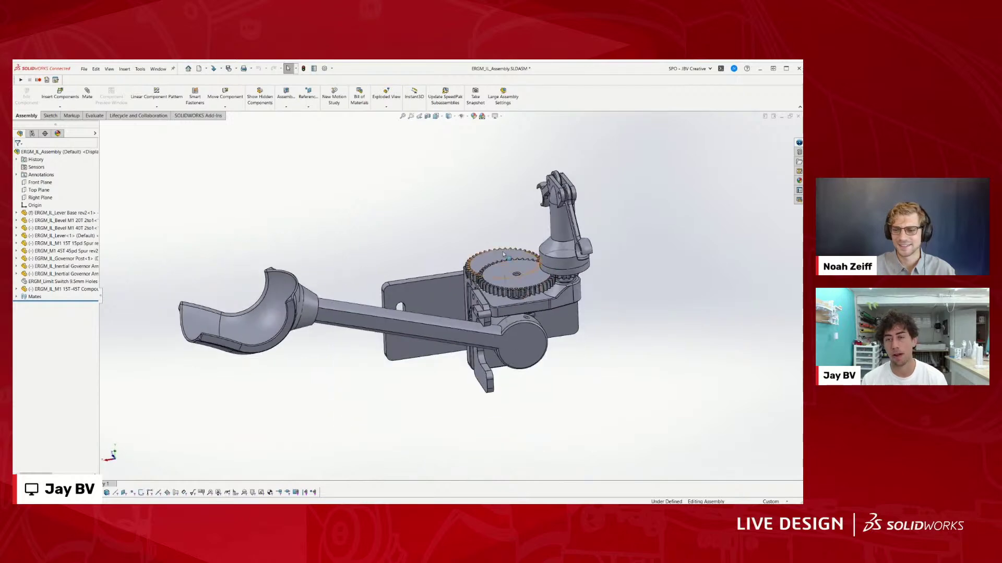
middle_drag(395, 299, 465, 279)
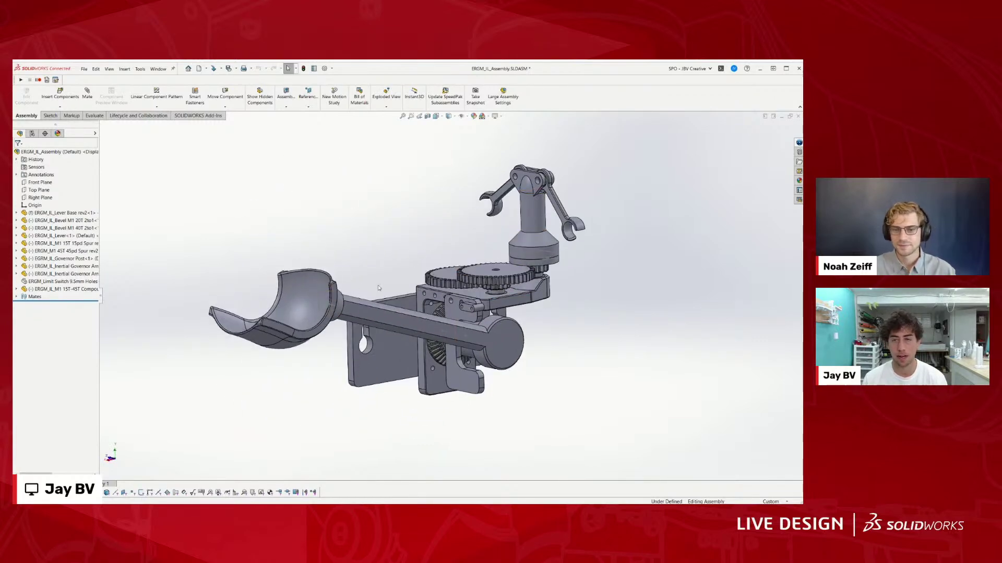
Step: Examine the inertial lever assembly from several sides, and close both the assembly and its lever base part
middle_drag(474, 286, 266, 358)
scroll(453, 273, down, 6)
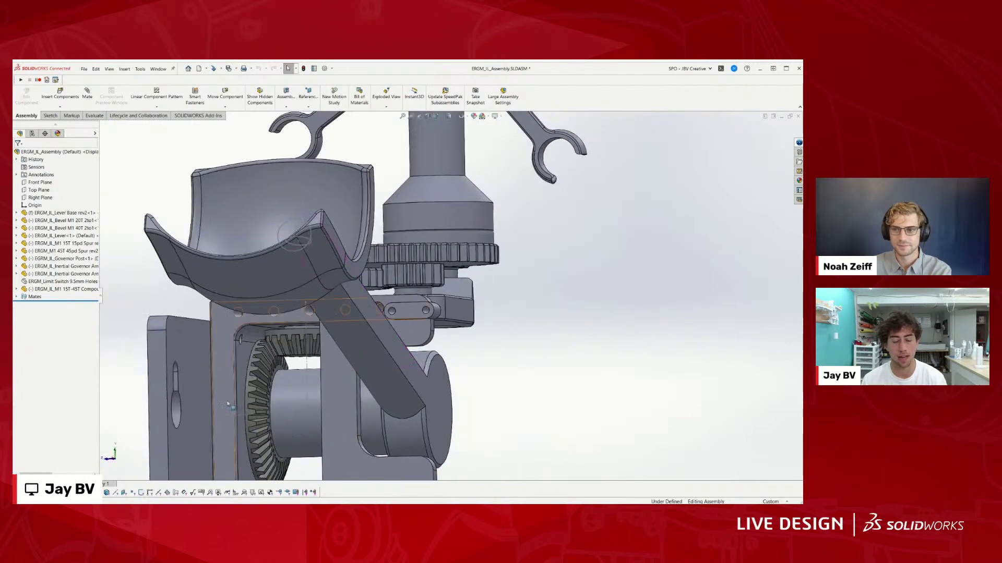
scroll(347, 362, up, 4)
middle_drag(438, 324, 207, 246)
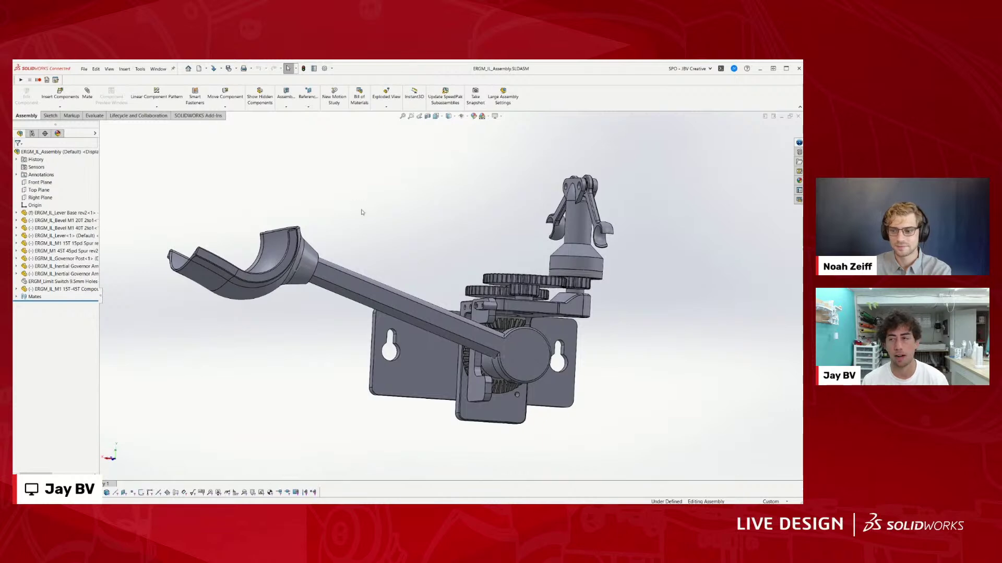
click(797, 117)
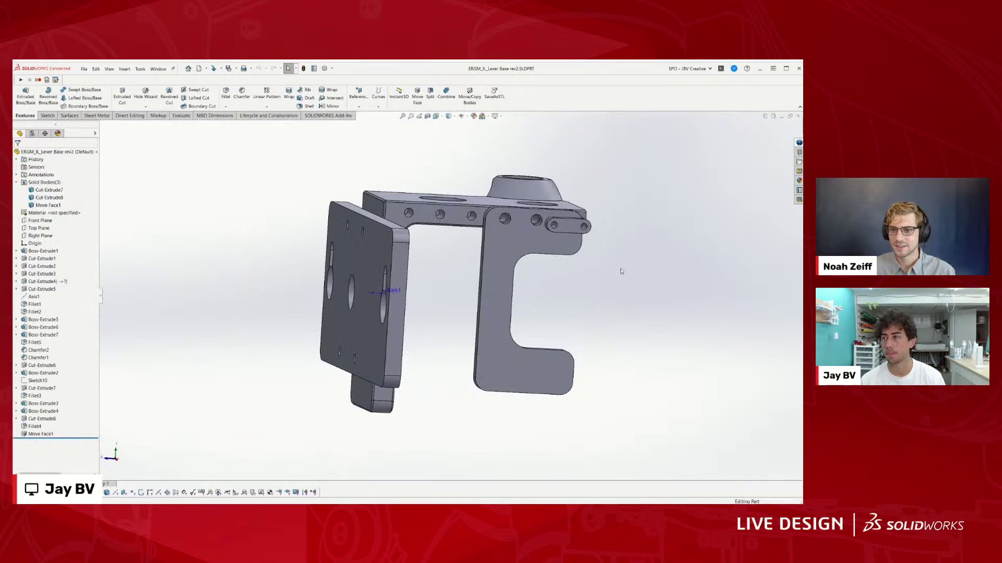
click(799, 117)
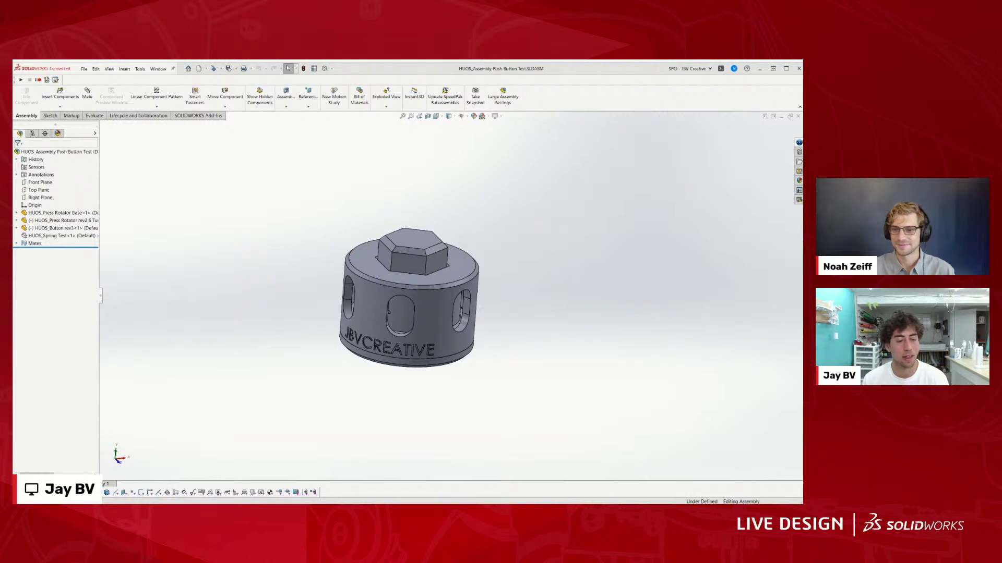
Step: Switch to HUOS_Assembly and hide the stray sketch lines beside its arms
key(ctrl+Tab)
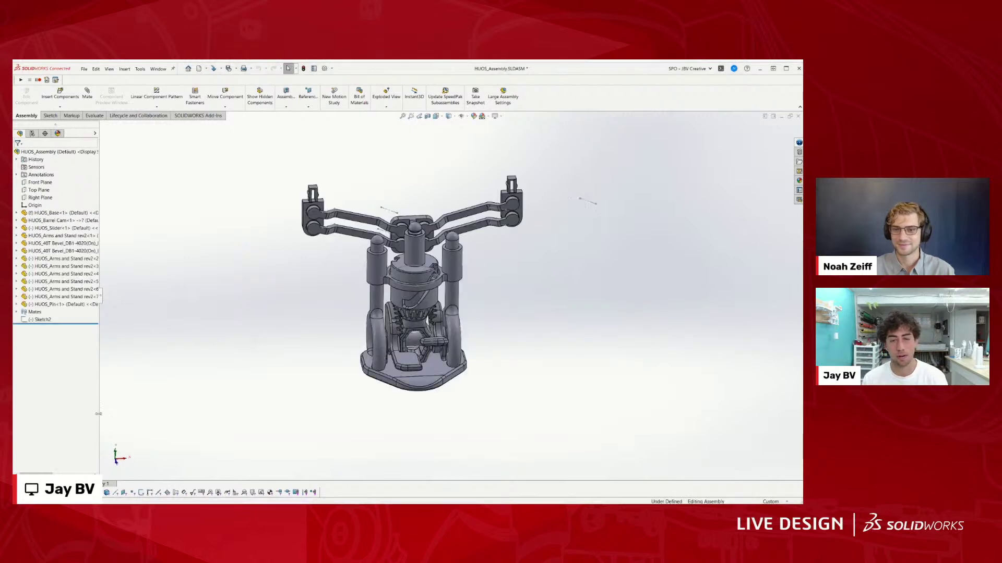
middle_drag(428, 342, 427, 328)
middle_drag(402, 290, 342, 287)
scroll(548, 212, down, 3)
middle_drag(557, 268, 490, 249)
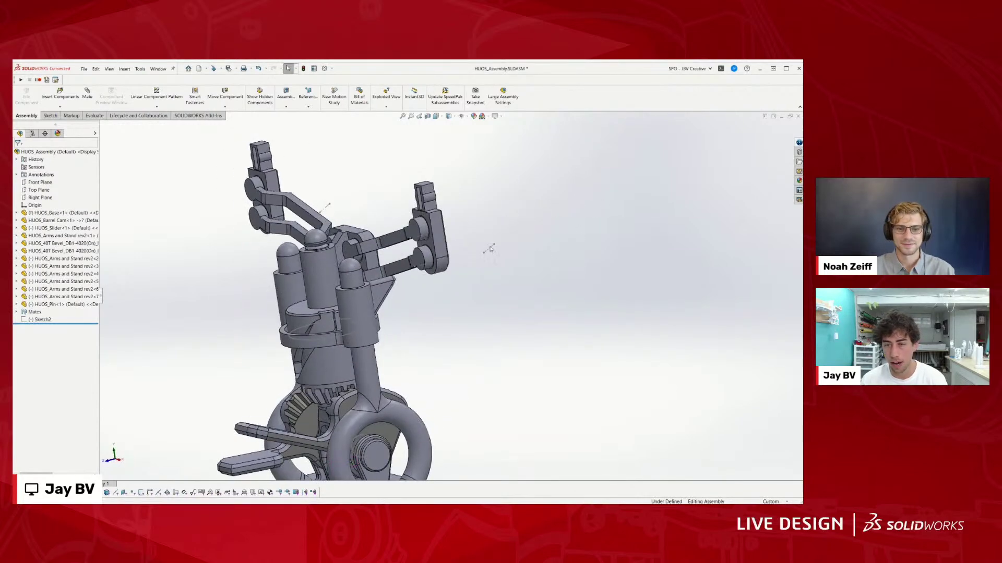
click(490, 248)
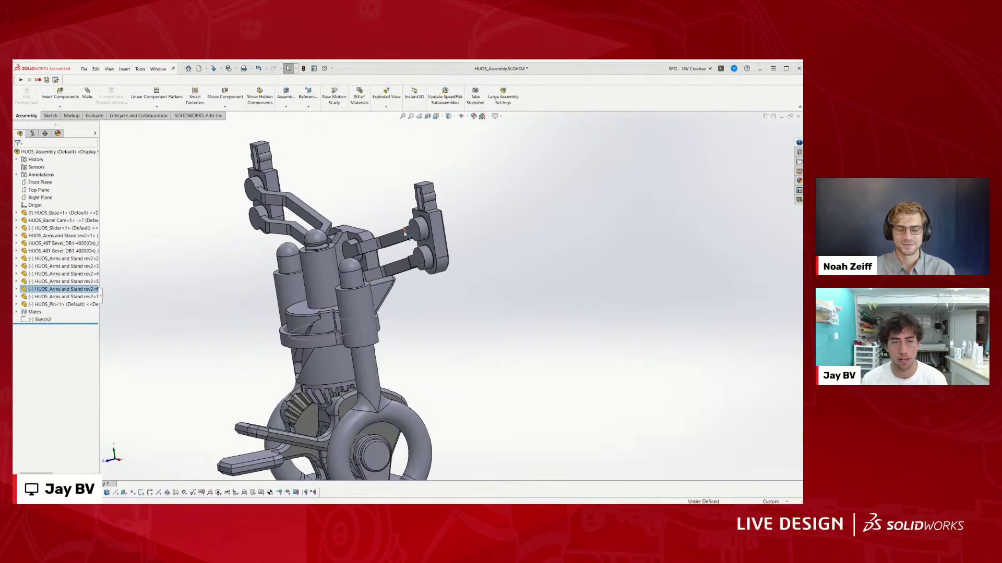
Step: Examine the whole mechanism and how the barrel cam, slider ring and bevel gears fit together
scroll(378, 326, up, 3)
mouse_move(378, 325)
middle_down()
mouse_move(438, 313)
mouse_move(452, 331)
mouse_move(366, 332)
middle_up()
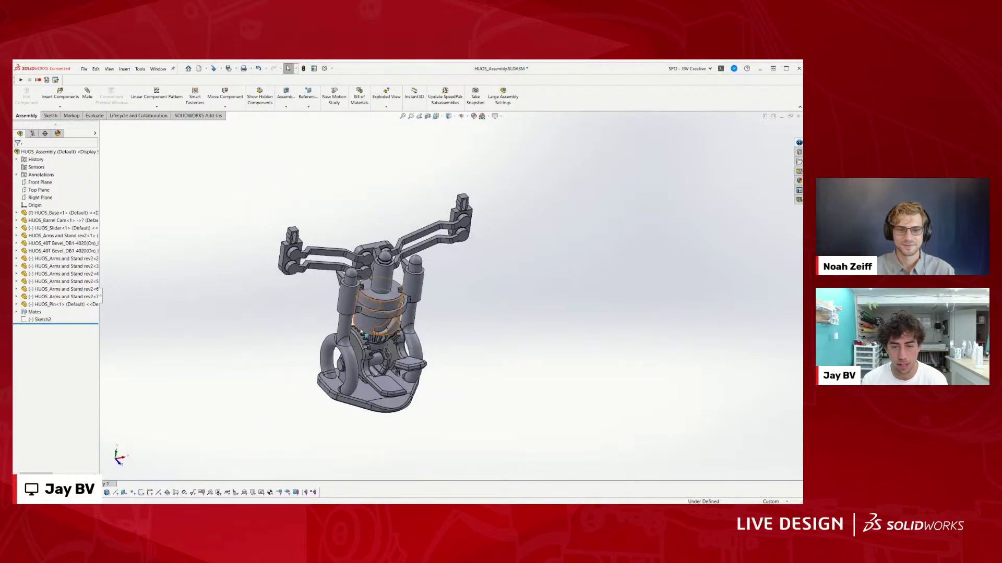
scroll(361, 332, down, 6)
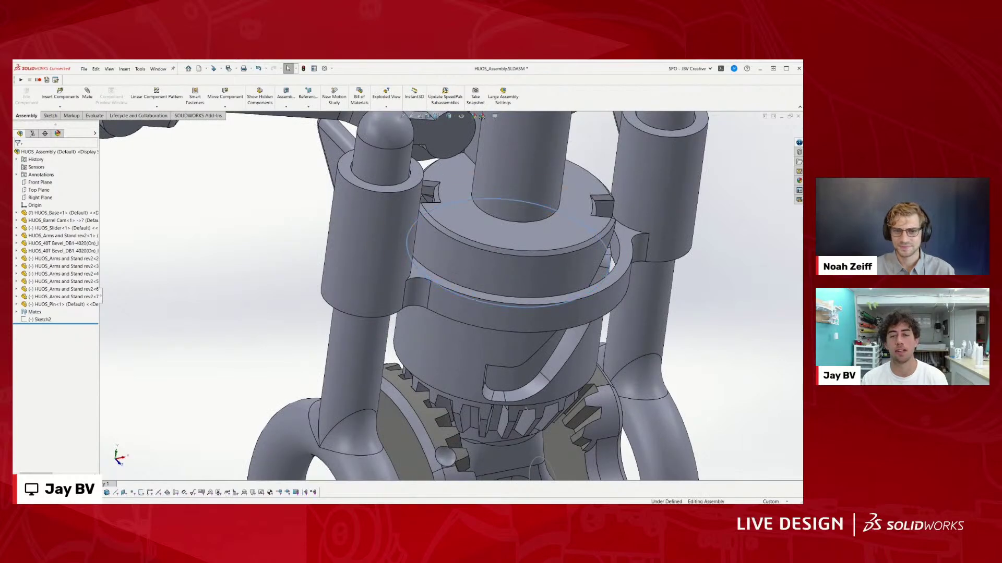
key(f)
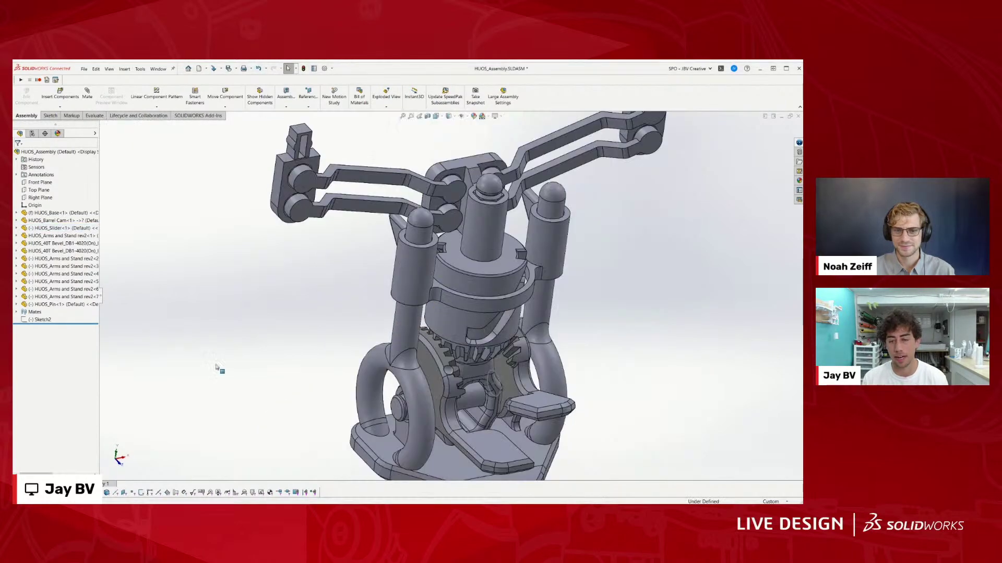
middle_drag(400, 400, 523, 420)
Step: Select the pin's outer face and the edge of its hole in the base to check their diameters, and inspect the joint
click(475, 407)
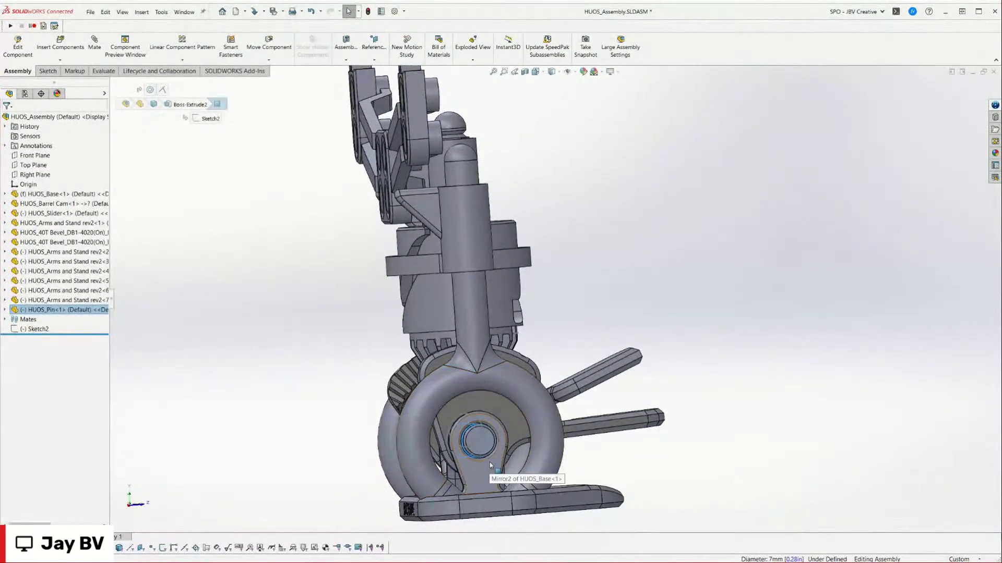
scroll(489, 462, down, 8)
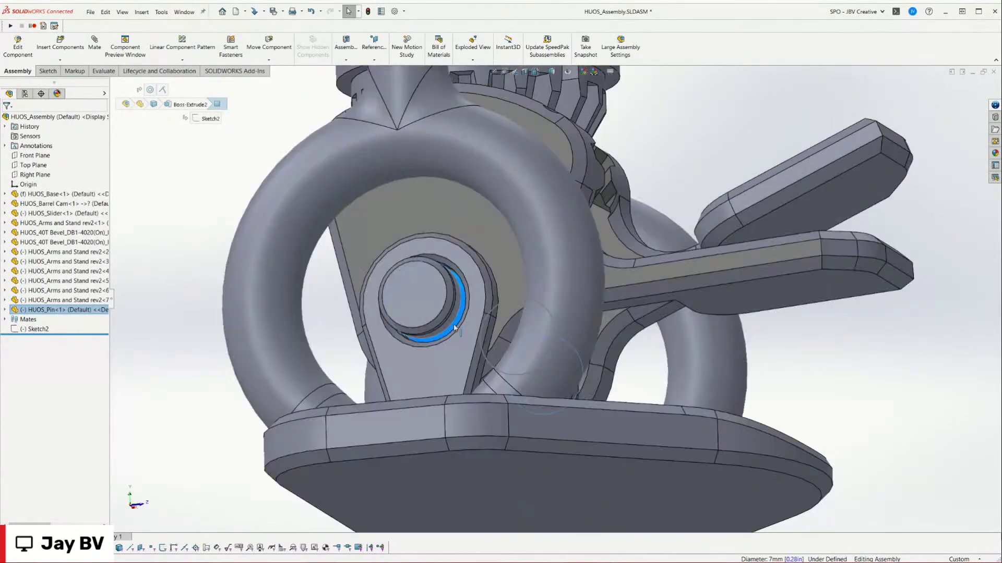
right_drag(454, 328, 478, 329)
middle_drag(372, 355, 618, 394)
scroll(651, 410, down, 5)
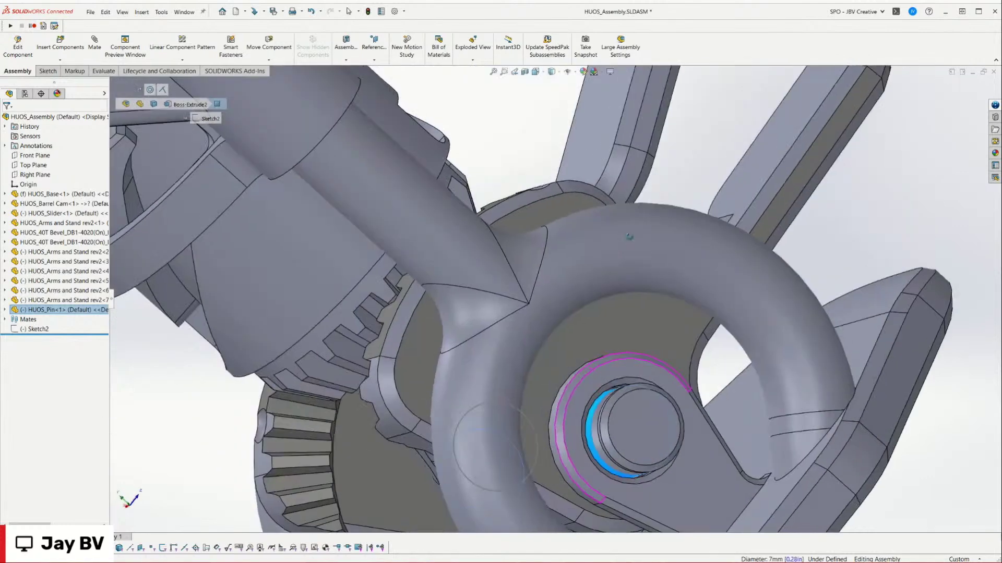
click(620, 387)
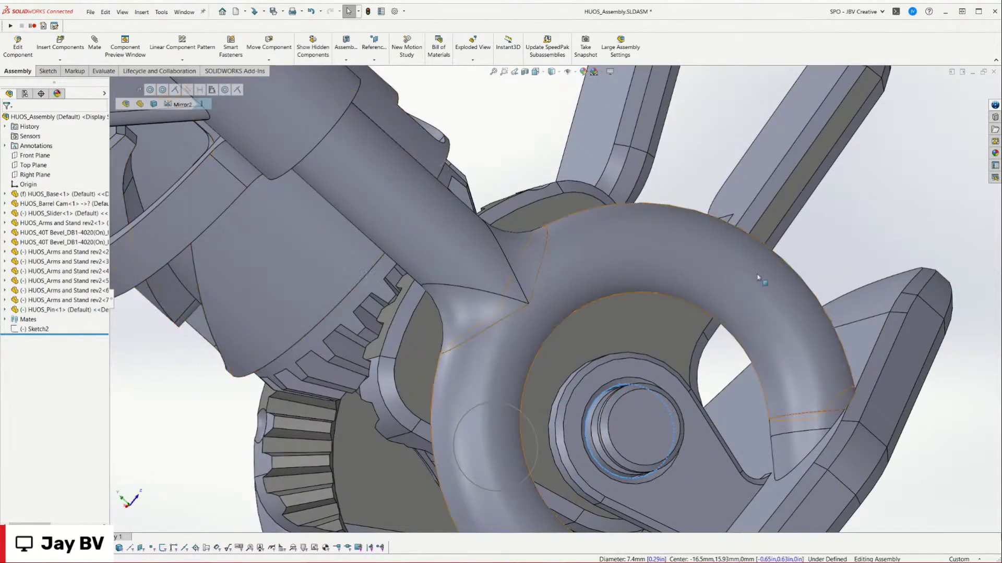
scroll(531, 355, up, 2)
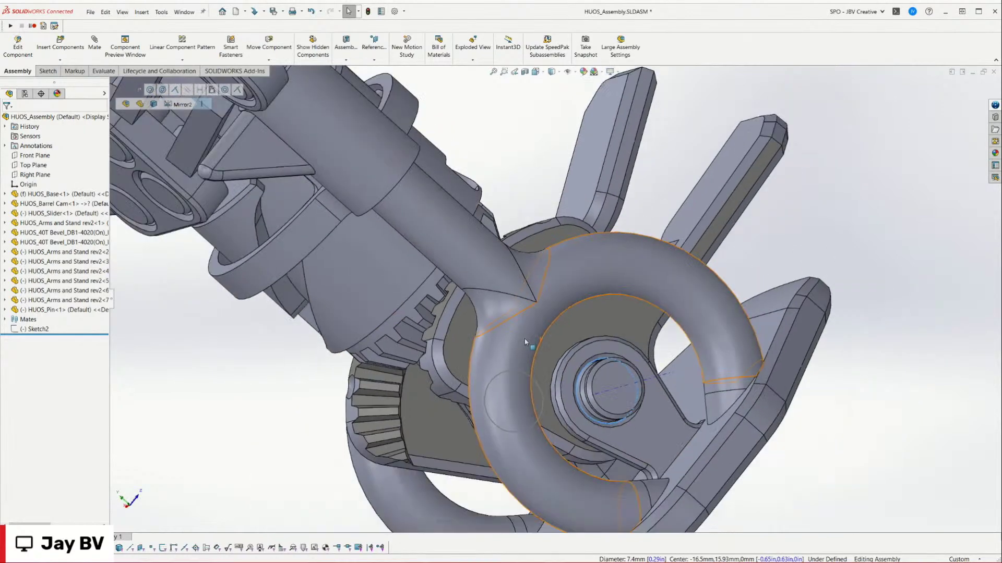
middle_drag(562, 386, 425, 323)
scroll(514, 291, up, 4)
scroll(476, 341, up, 2)
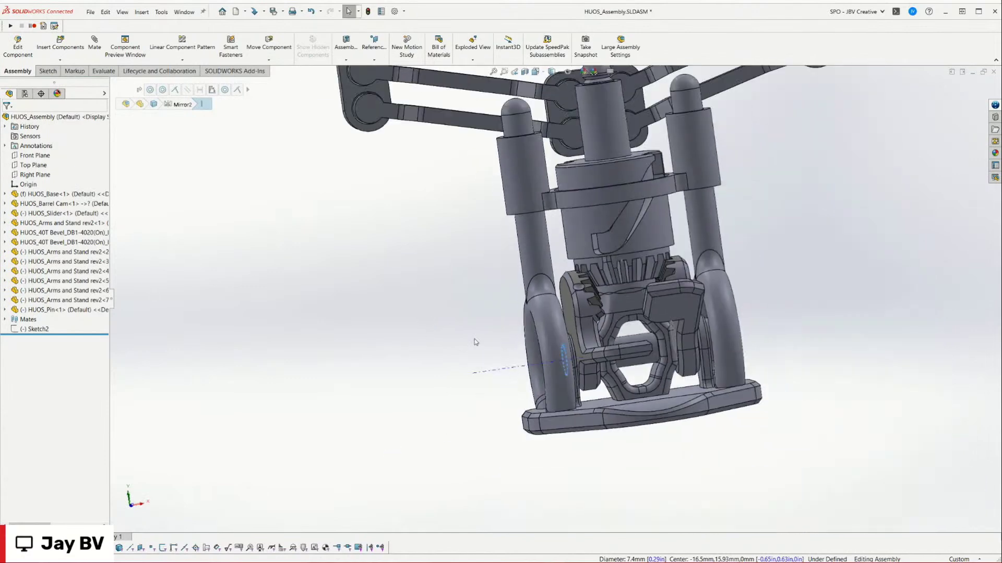
Step: Open HUOS_Base as its own part document, select its bottom face and examine the part from several sides
click(630, 303)
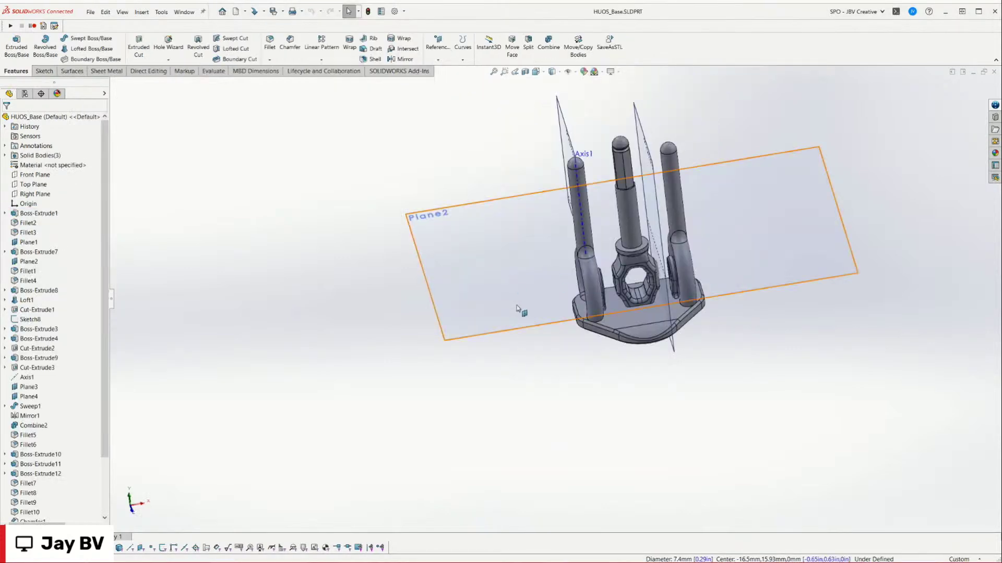
middle_drag(518, 308, 617, 297)
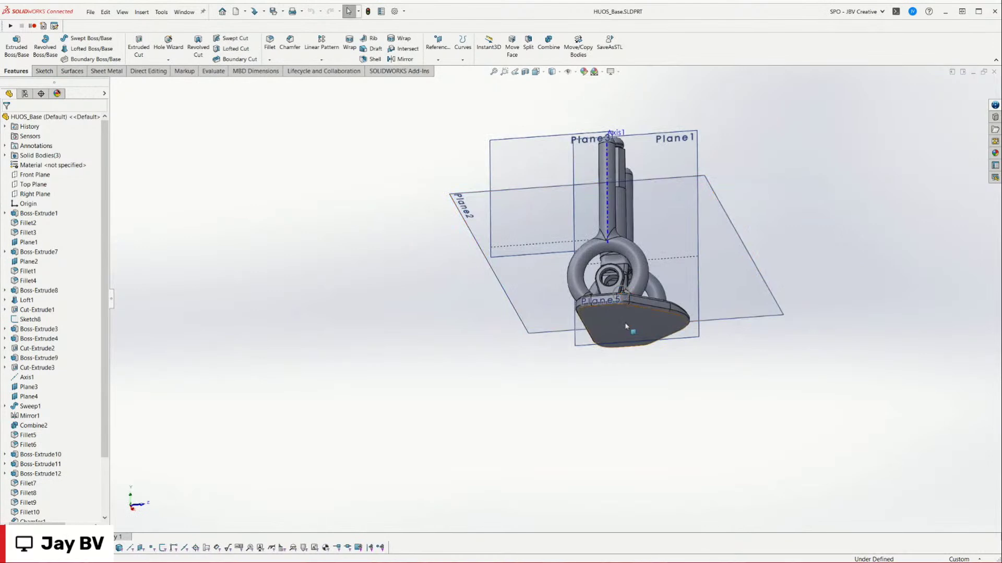
click(626, 325)
middle_drag(627, 372, 539, 409)
scroll(688, 275, down, 4)
scroll(688, 274, up, 4)
scroll(535, 125, down, 3)
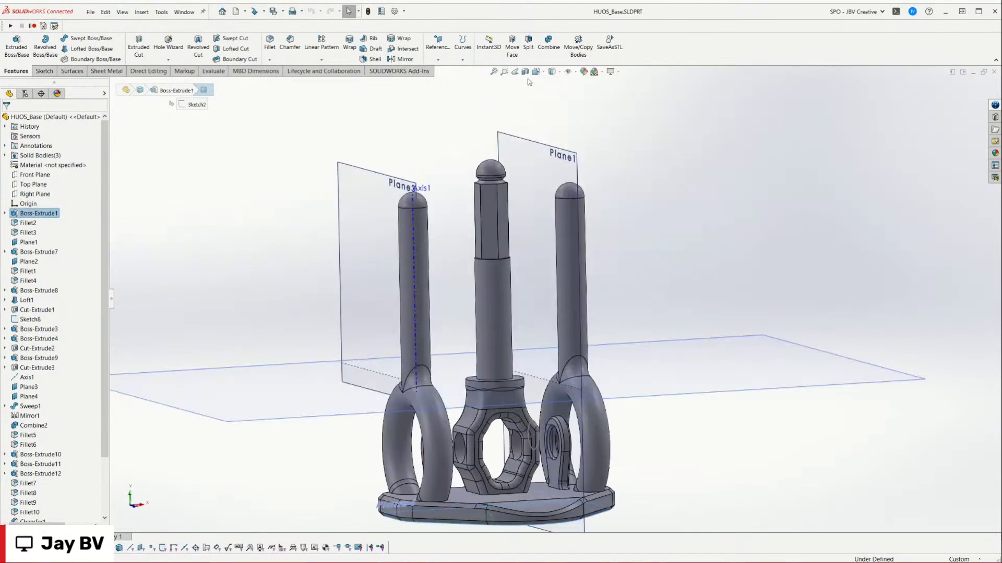
Step: Preview a section view parallel to the base's bottom face with an offset of about -39.6 mm, and cancel it
click(526, 73)
scroll(616, 316, up, 3)
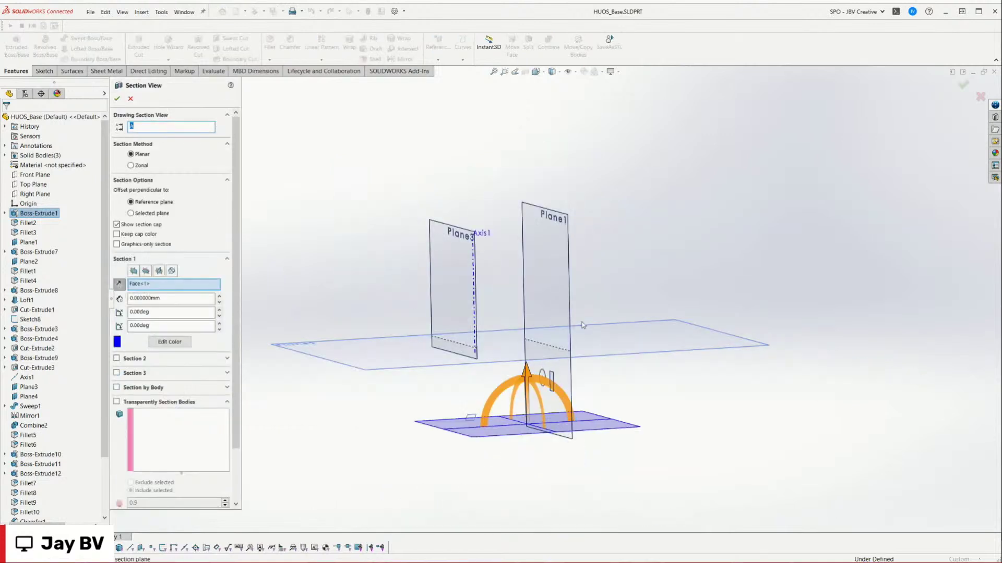
scroll(541, 387, down, 2)
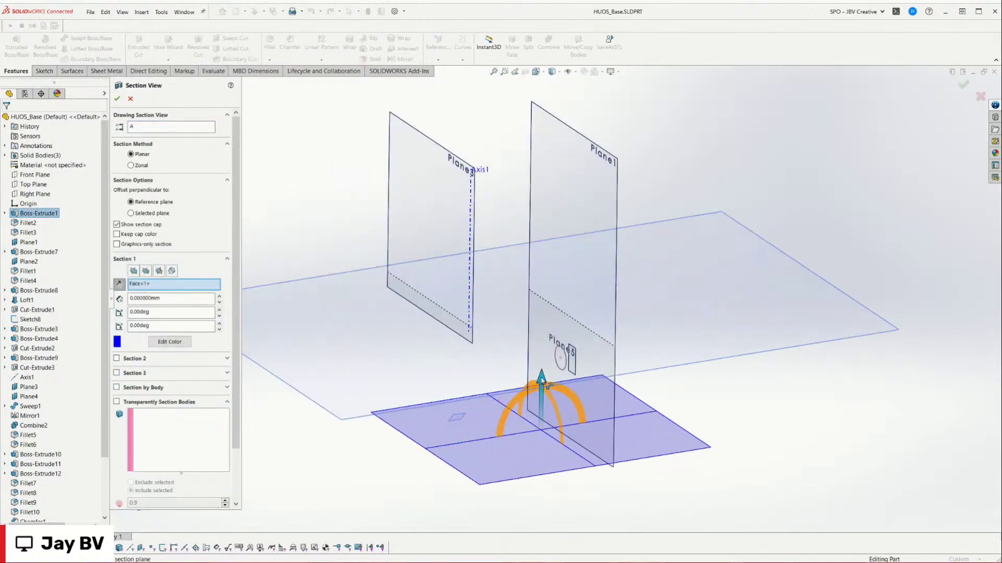
drag(542, 381, 629, 247)
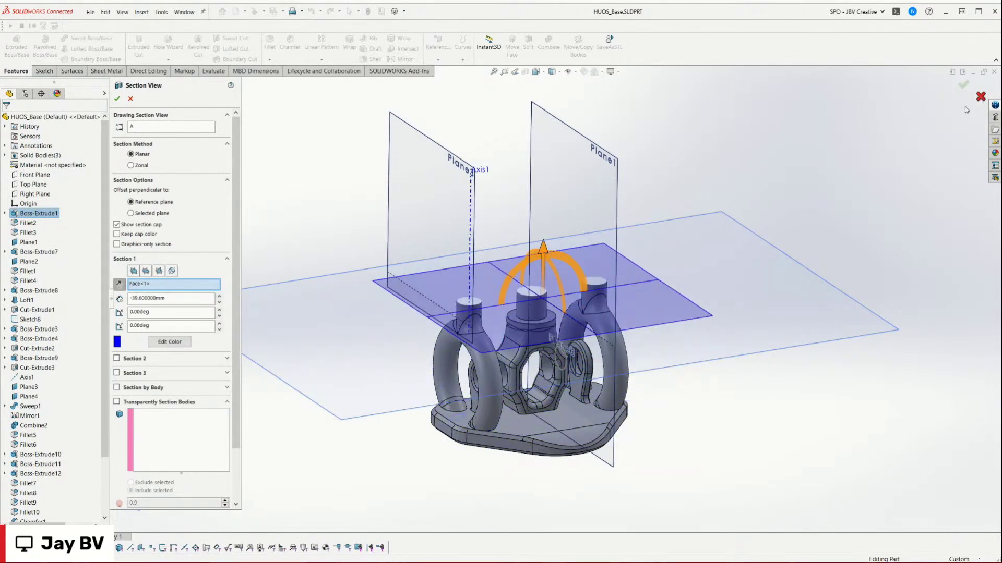
click(980, 96)
Step: Switch back to HUOS_Assembly and examine the pin, bevel gear levers and octagonal center support up close
key(ctrl+Tab)
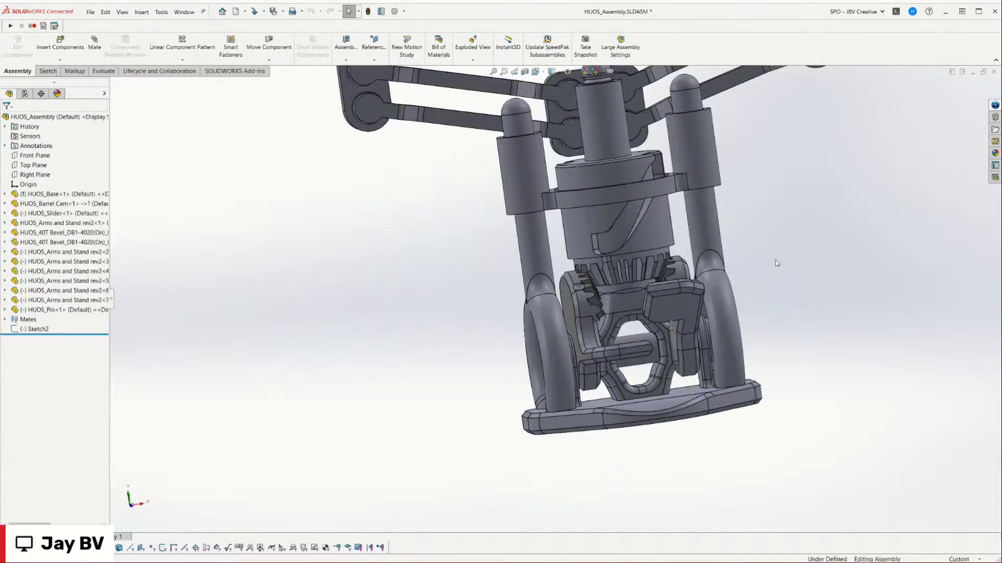
middle_drag(763, 266, 722, 325)
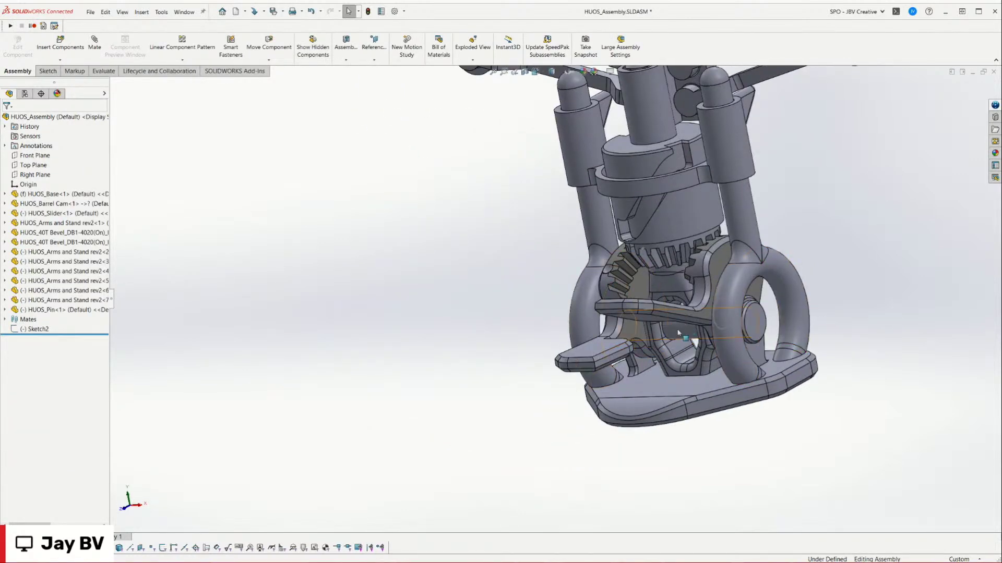
middle_drag(678, 333, 611, 281)
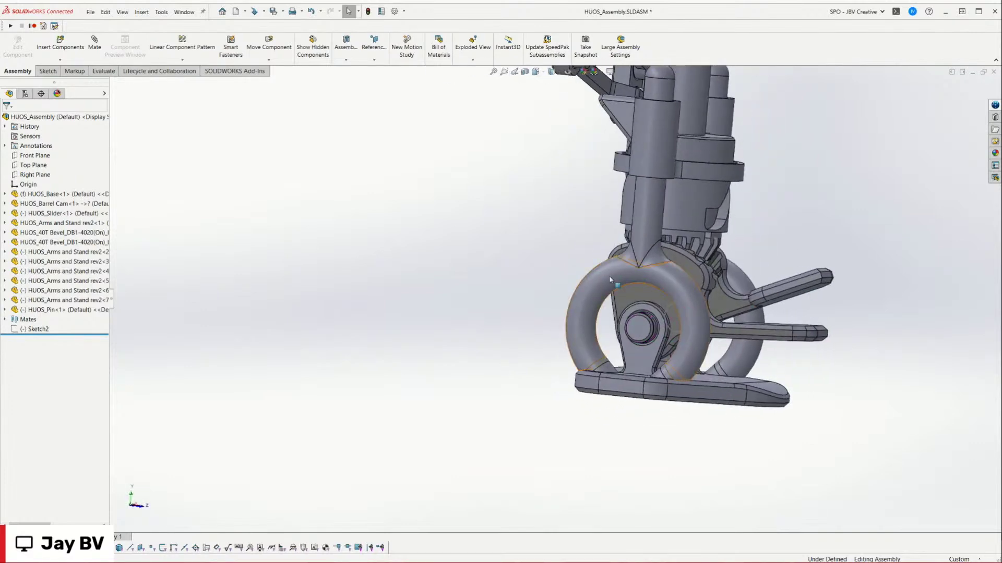
scroll(675, 328, down, 2)
middle_drag(670, 332, 766, 290)
scroll(820, 313, down, 5)
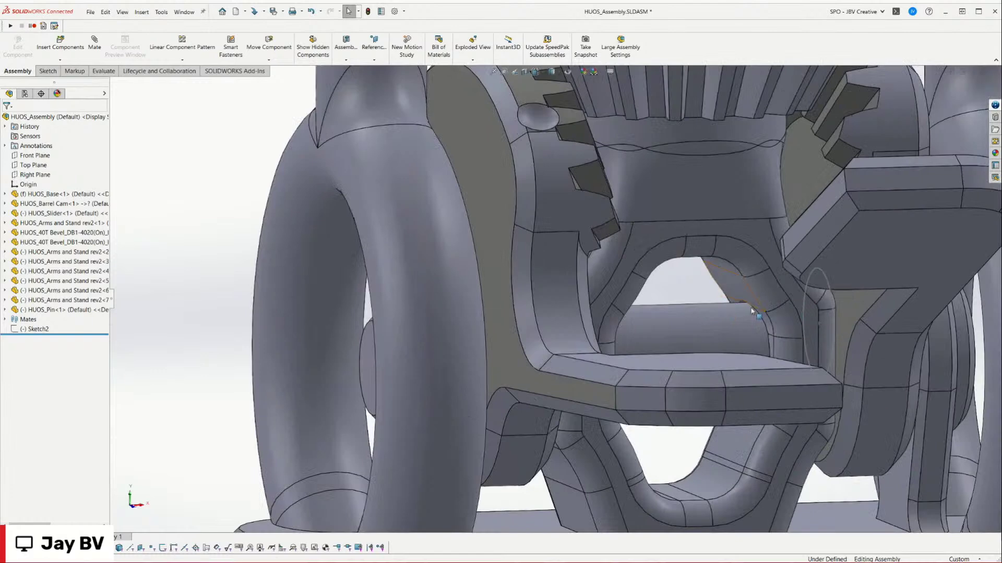
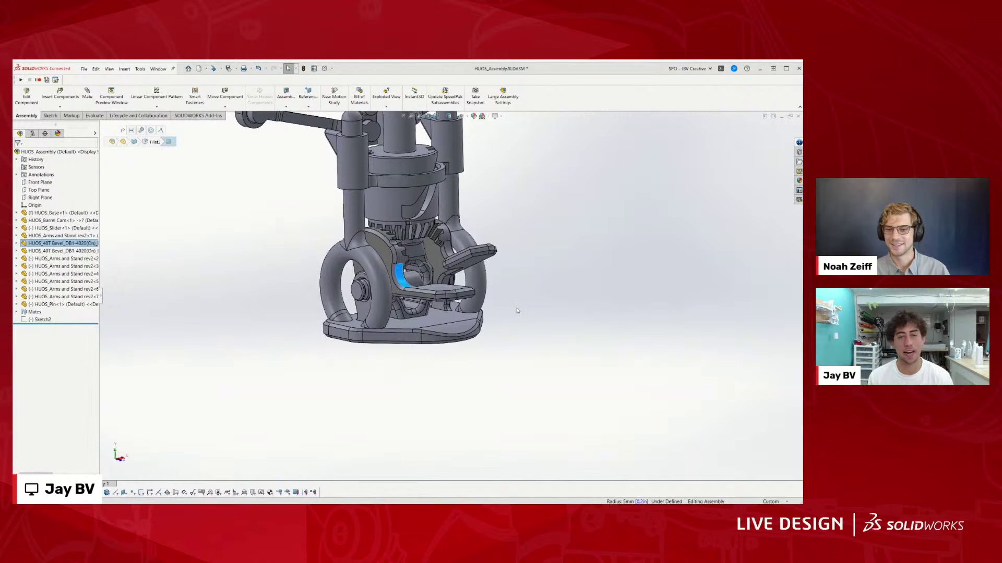
Step: Move the slider ring along the barrel cam to demonstrate the linked motion of the cam, gears and arms
scroll(439, 204, up, 3)
scroll(439, 204, down, 3)
middle_drag(437, 207, 401, 193)
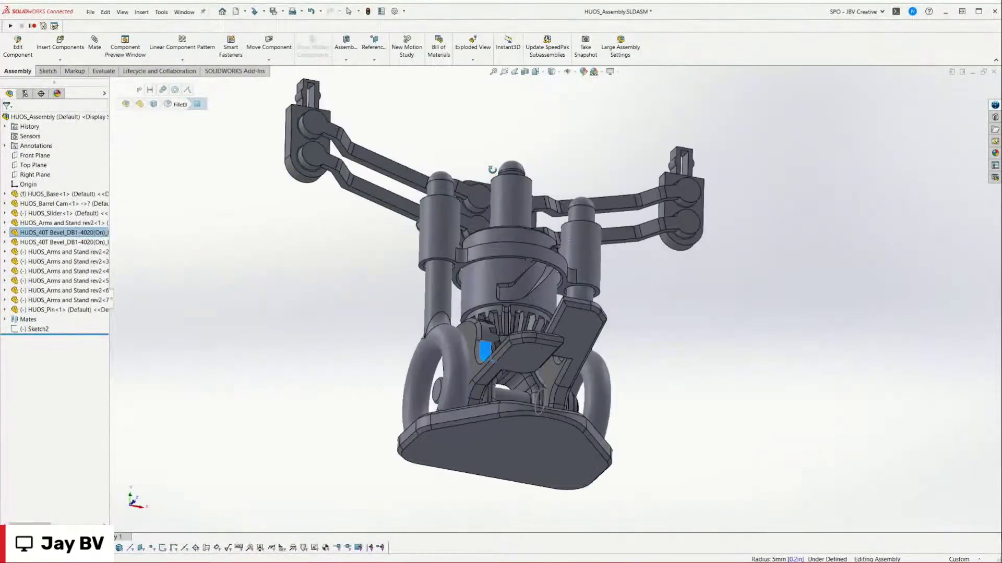
middle_drag(492, 169, 498, 245)
scroll(500, 259, down, 5)
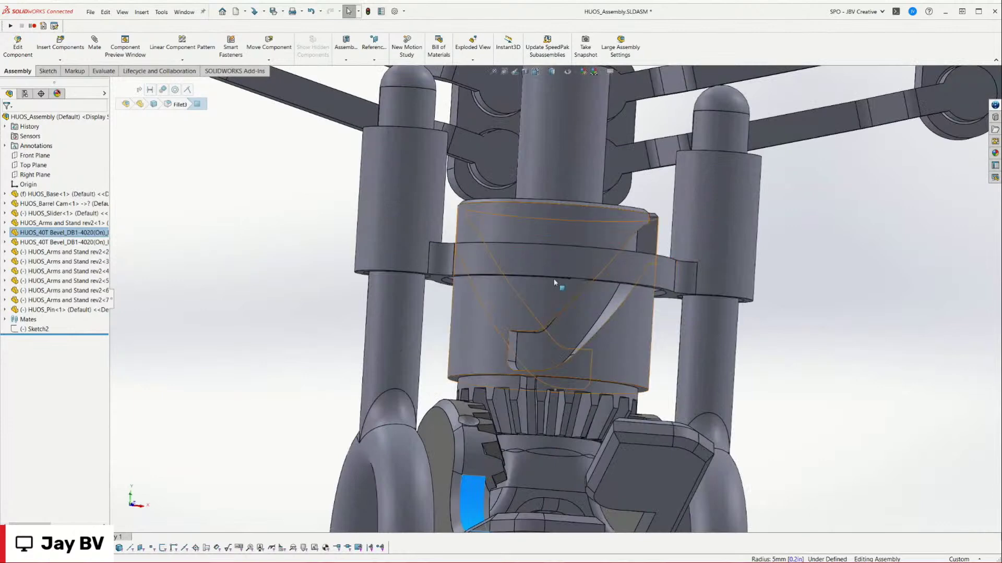
drag(542, 318, 572, 353)
scroll(569, 328, up, 3)
mouse_move(566, 296)
middle_down()
mouse_move(566, 324)
mouse_move(633, 240)
mouse_move(597, 299)
middle_up()
mouse_move(552, 288)
mouse_down()
mouse_move(547, 324)
mouse_move(547, 286)
mouse_up()
scroll(547, 288, down, 3)
mouse_move(547, 287)
middle_down()
mouse_move(581, 221)
mouse_move(536, 296)
middle_up()
scroll(533, 294, up, 5)
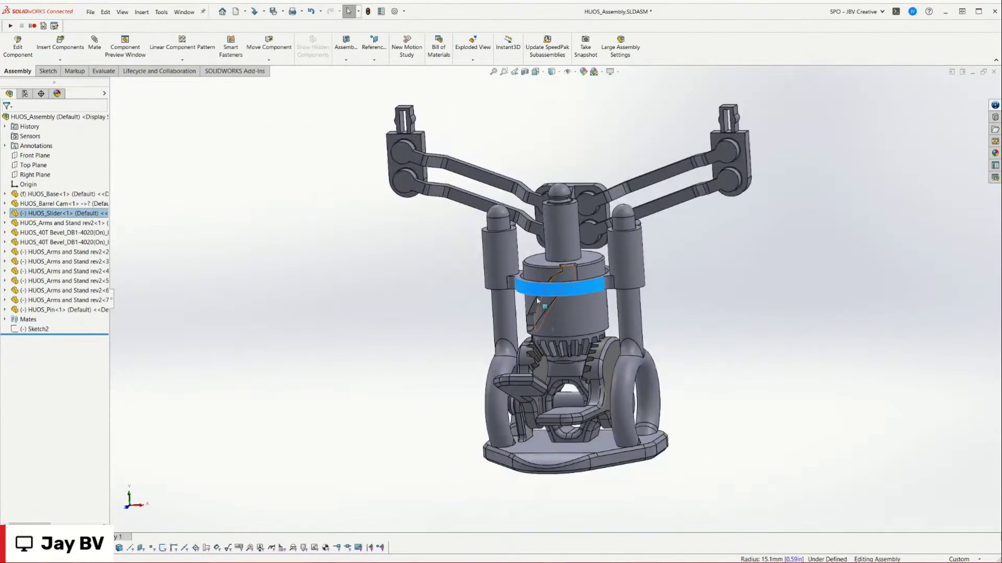
Step: Inspect the back of the arm bracket, and move the slider by one of its side sleeves to pivot the arms
scroll(519, 236, down, 5)
middle_drag(519, 236, 677, 290)
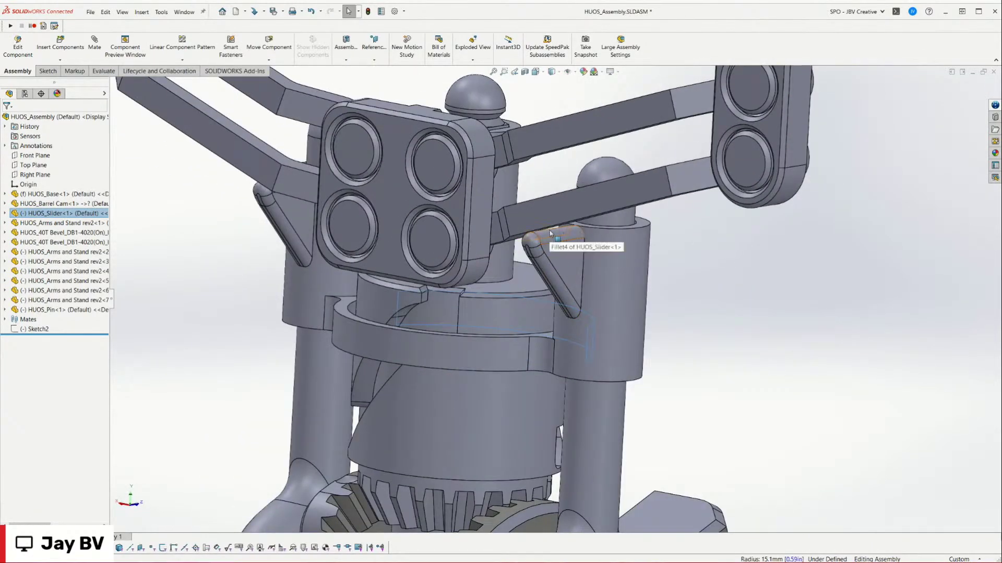
drag(562, 235, 603, 290)
scroll(584, 292, up, 3)
middle_drag(585, 293, 378, 386)
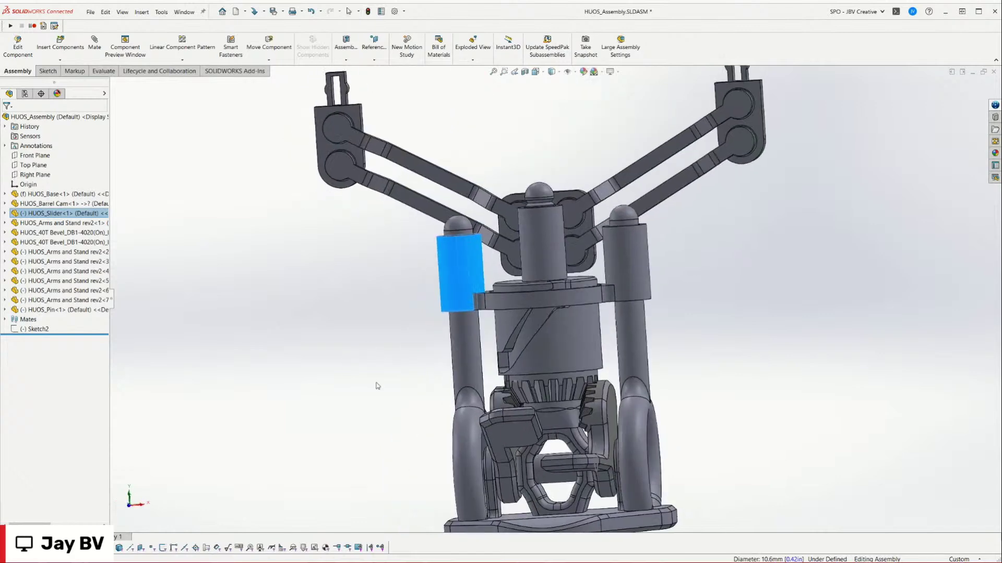
Step: Rotate the barrel cam and swing the bevel gear levers downward to demonstrate how they drive the slider
click(511, 340)
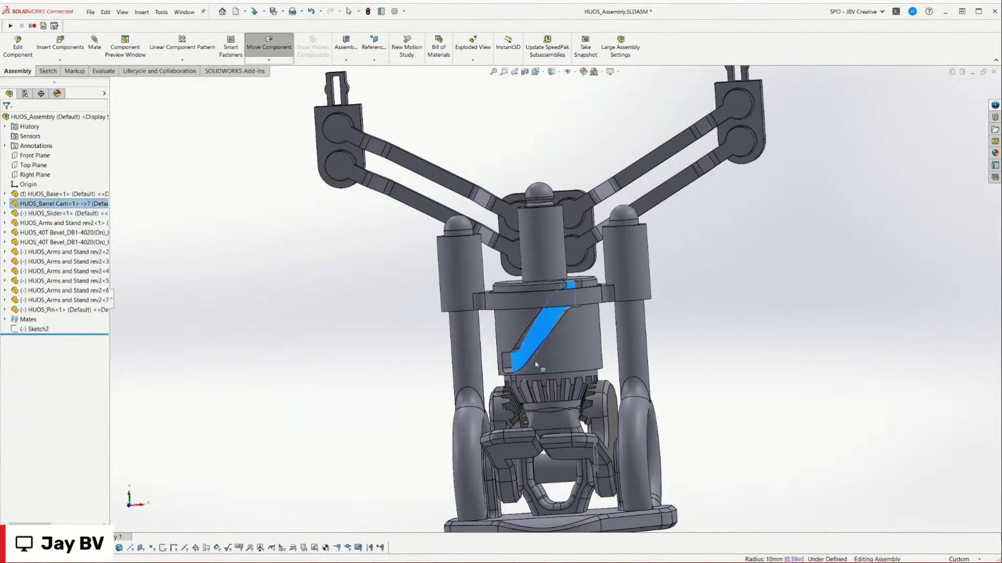
drag(512, 447, 514, 512)
drag(558, 412, 561, 482)
Step: Lower the slider ring on the barrel cam and inspect the cam's angled groove up close
scroll(547, 328, up, 5)
scroll(547, 334, down, 4)
middle_drag(553, 324, 570, 272)
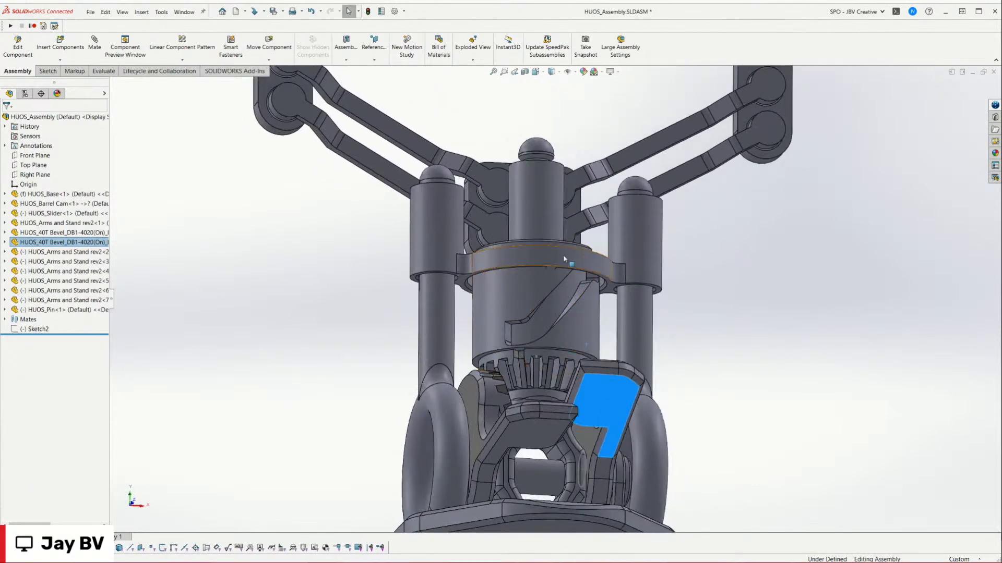
drag(569, 272, 562, 322)
scroll(555, 326, down, 5)
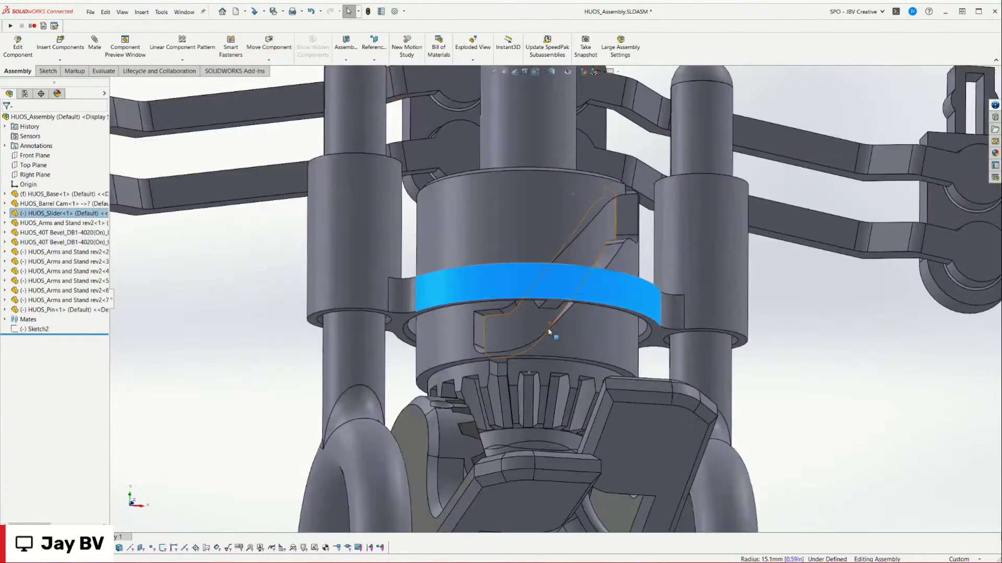
Step: Select the angled groove face on the barrel cam and open HUOS_Barrel Cam as its own part
middle_drag(553, 329, 494, 361)
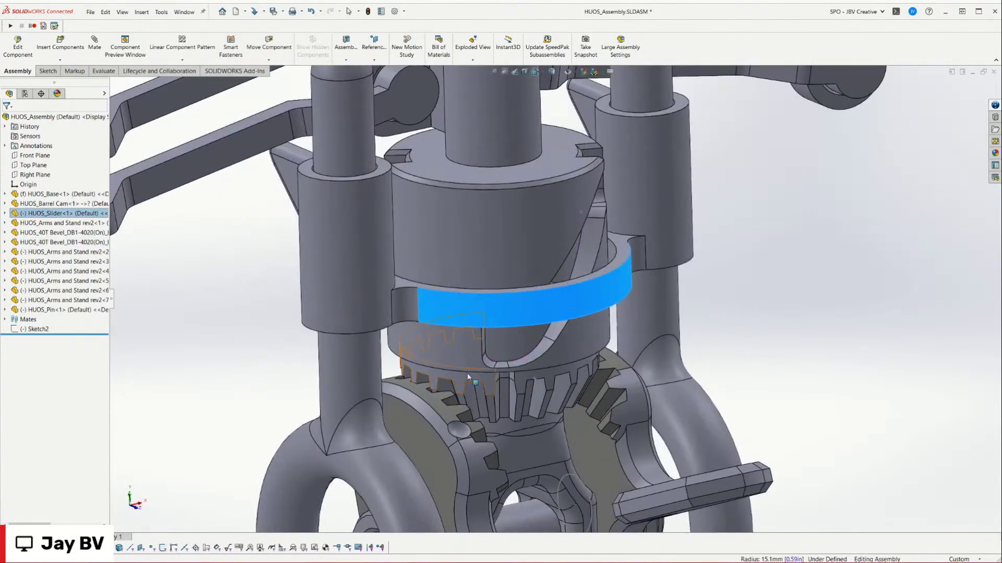
click(560, 328)
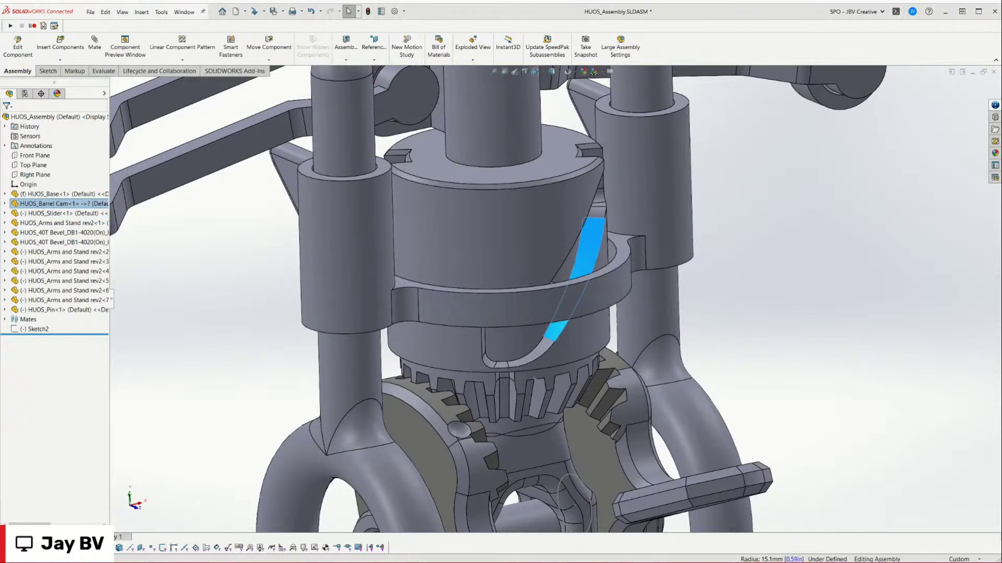
click(563, 240)
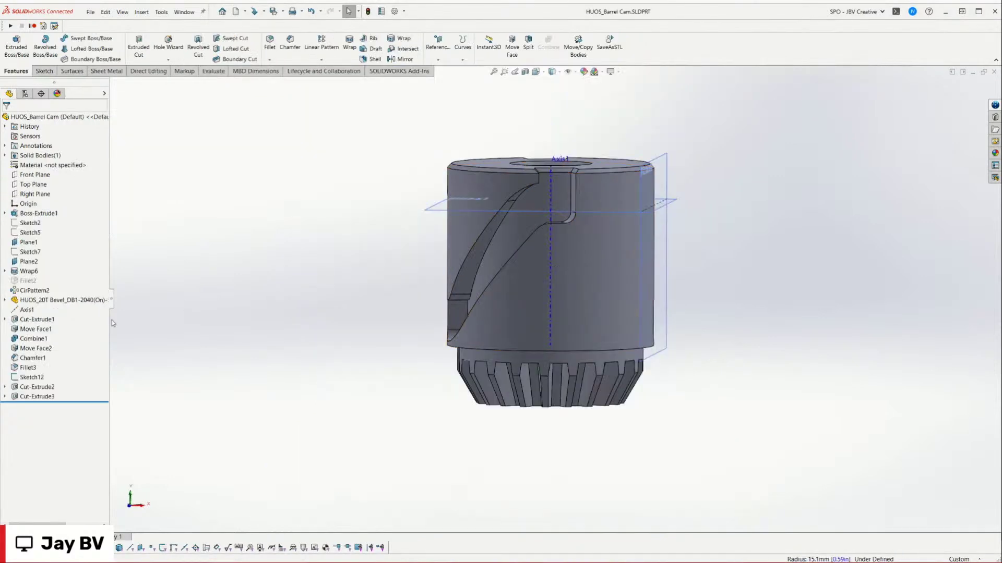
Step: Examine the barrel cam's Wrap6 groove feature and its flat Sketch10 profile drawn beside the cylinder
click(29, 271)
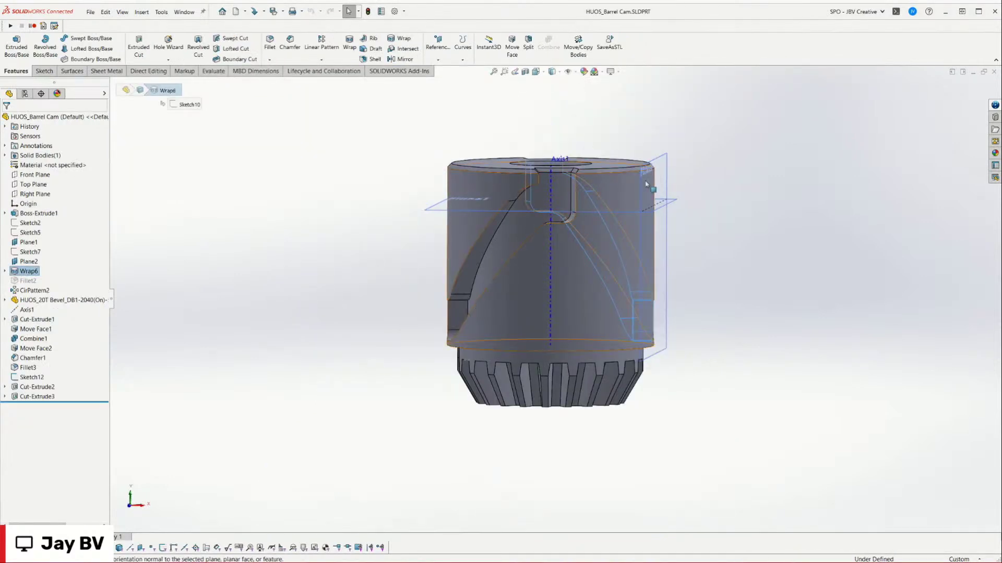
middle_drag(646, 184, 492, 270)
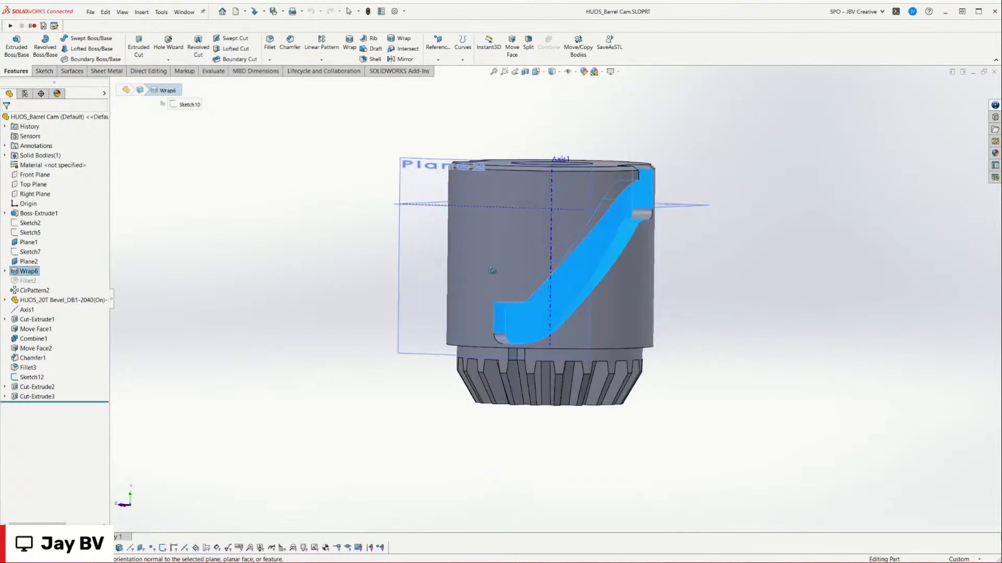
click(5, 272)
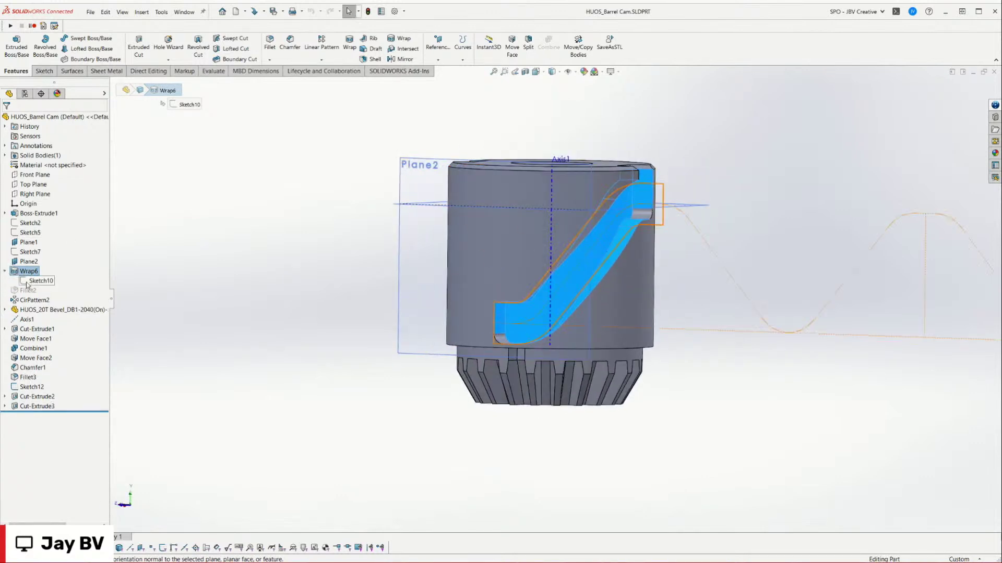
click(28, 283)
scroll(360, 275, up, 5)
mouse_move(360, 275)
middle_down()
mouse_move(398, 266)
mouse_move(626, 331)
middle_up()
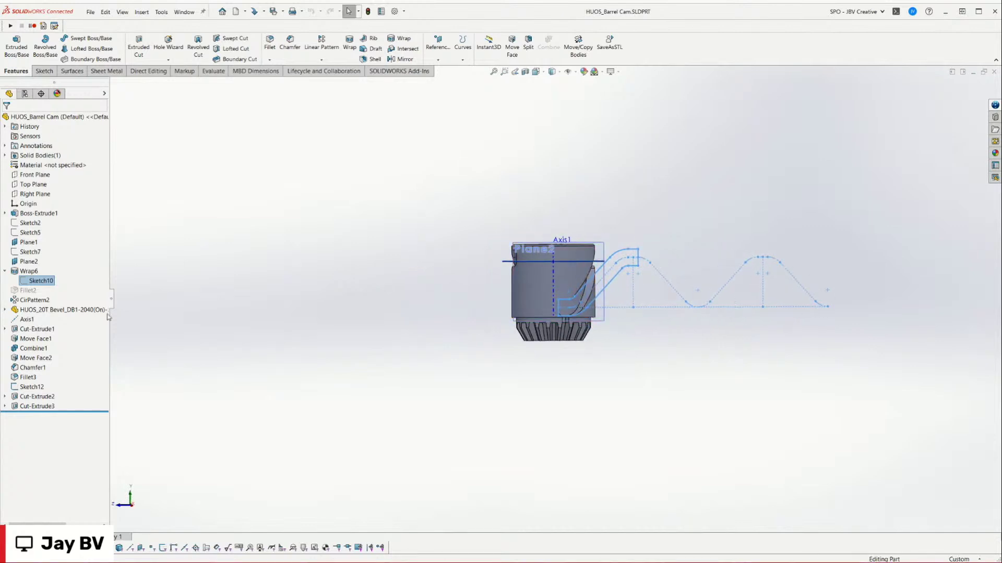
Step: Inspect the wrapped groove around the cam body, and return to HUOS_Assembly for a close view of the slider and groove
click(488, 267)
mouse_move(488, 267)
middle_down()
mouse_move(438, 282)
mouse_move(543, 268)
mouse_move(491, 289)
mouse_move(414, 284)
middle_up()
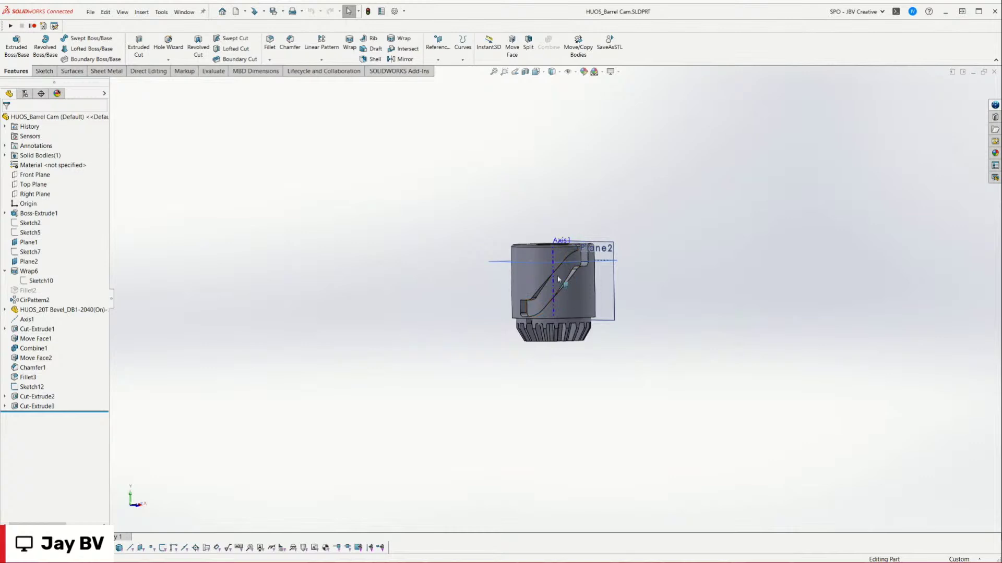
middle_drag(558, 279, 666, 302)
scroll(592, 269, down, 3)
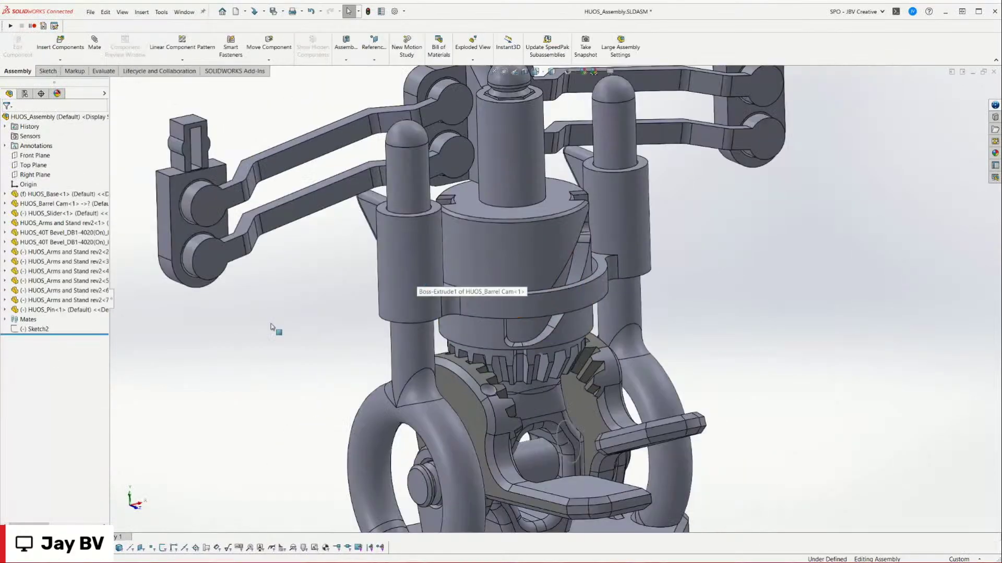
scroll(538, 262, down, 3)
middle_drag(568, 289, 565, 322)
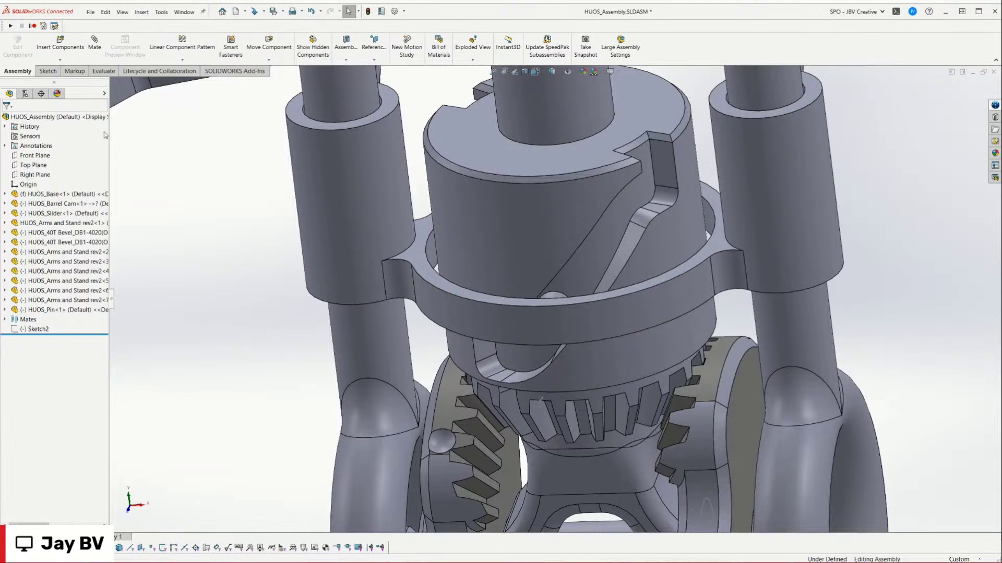
key(m)
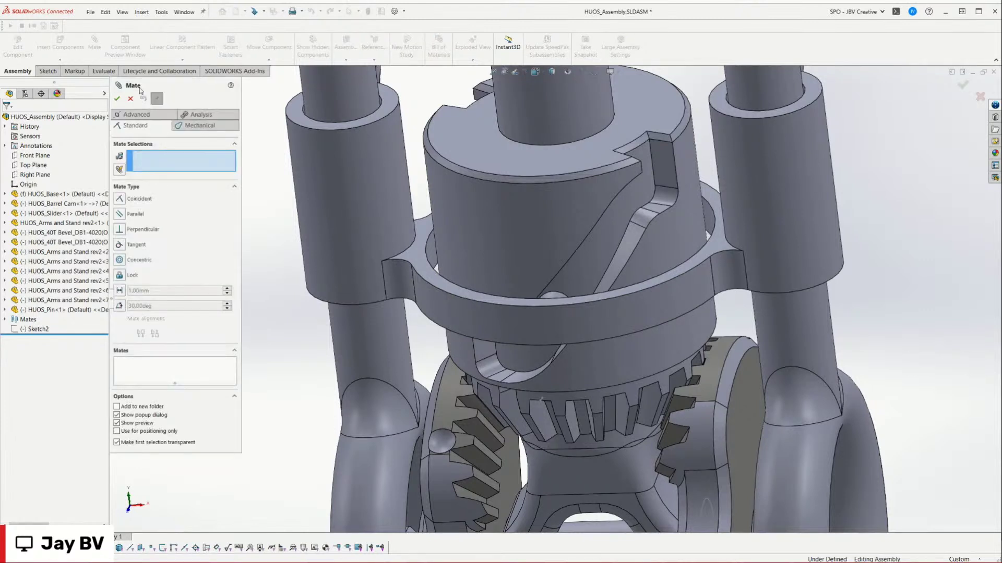
click(196, 123)
click(132, 196)
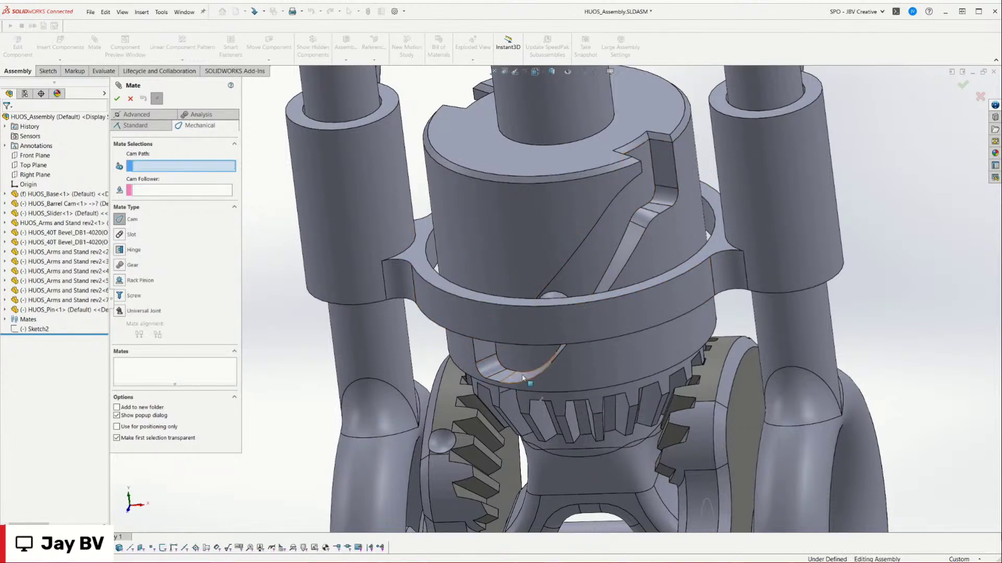
middle_drag(529, 274, 360, 119)
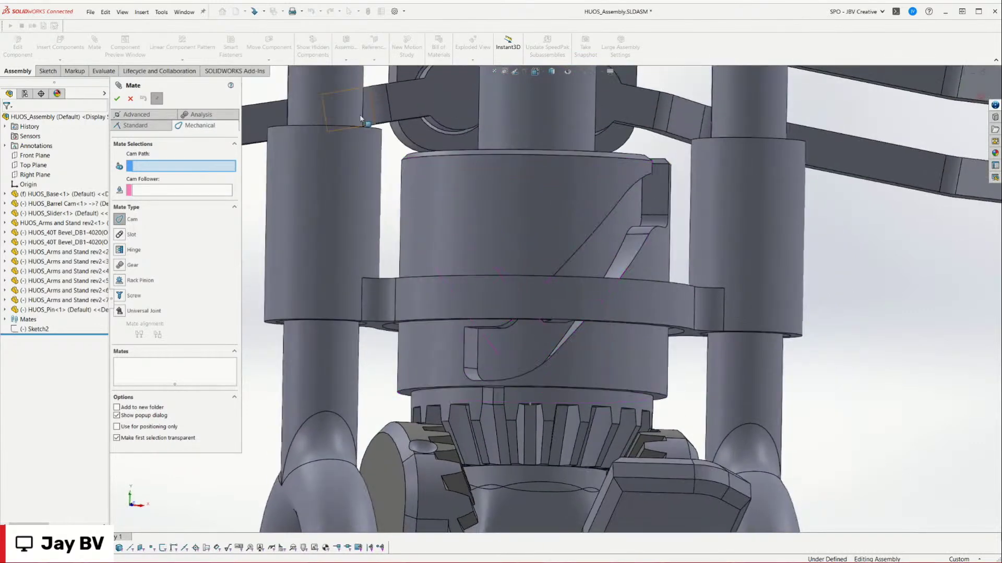
click(129, 99)
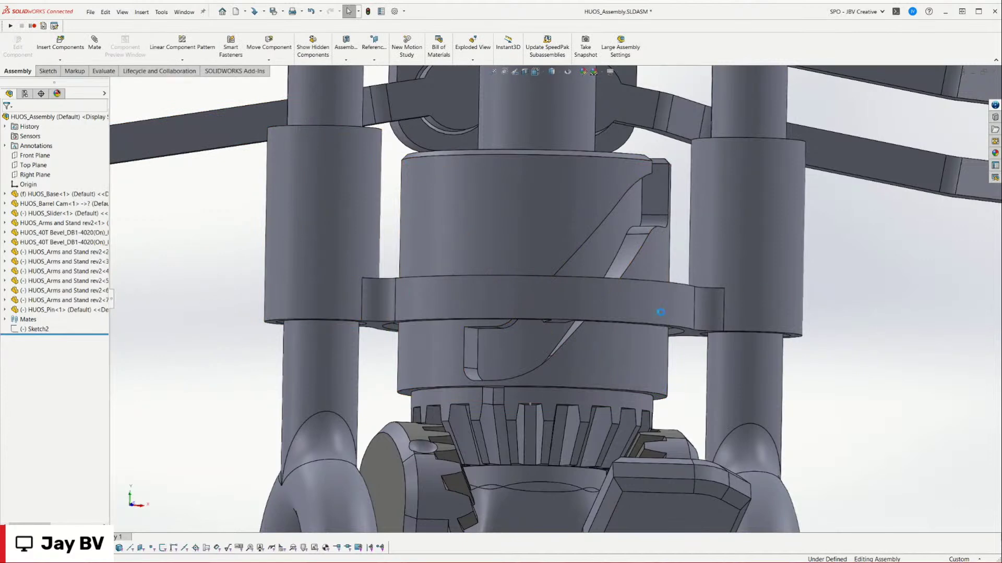
Step: Turn the barrel cam by hand and inspect how the slider ring sits against its groove from several sides
scroll(582, 367, up, 2)
middle_drag(574, 397, 573, 327)
drag(577, 341, 608, 353)
click(612, 312)
click(816, 371)
middle_drag(817, 371, 478, 379)
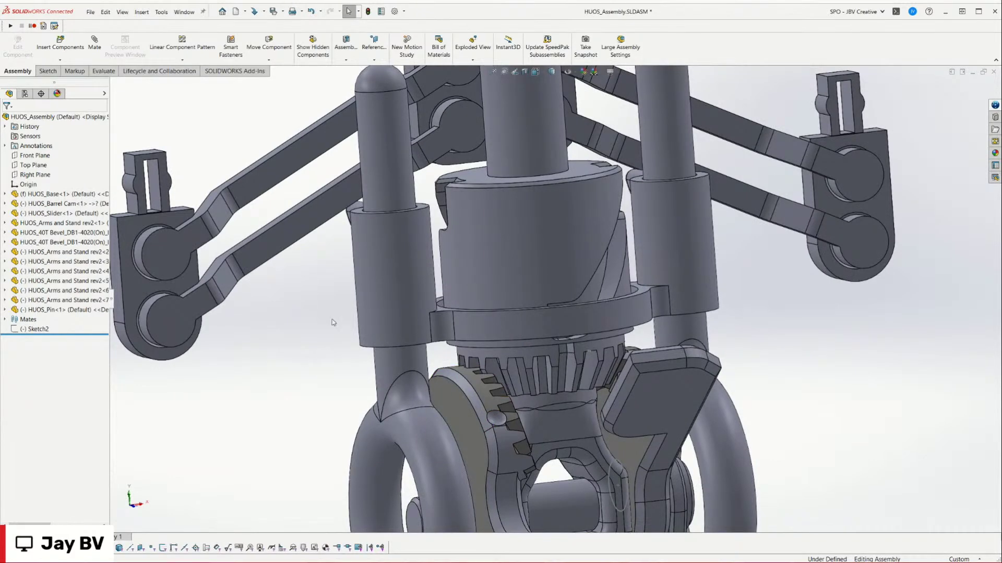
click(268, 44)
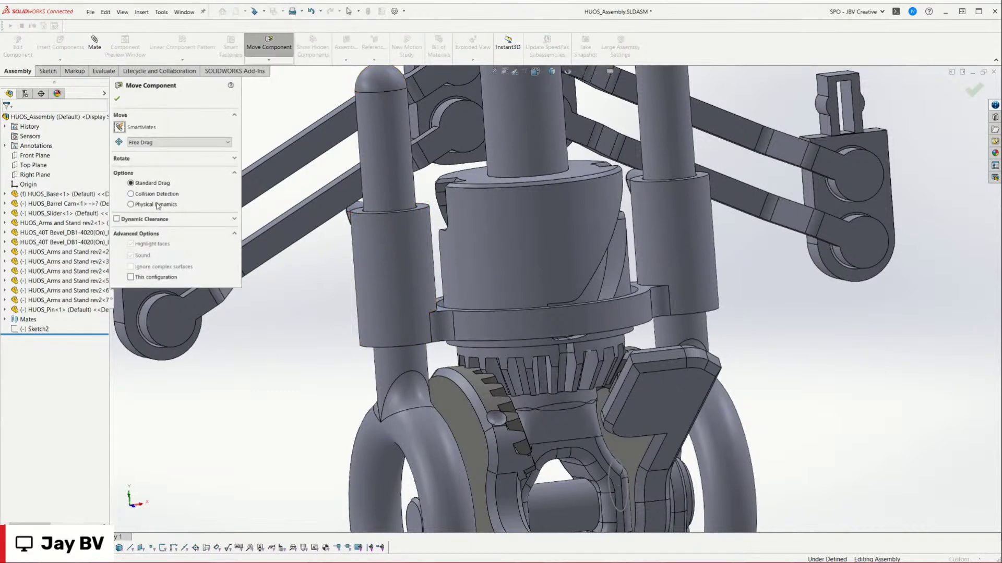
click(131, 204)
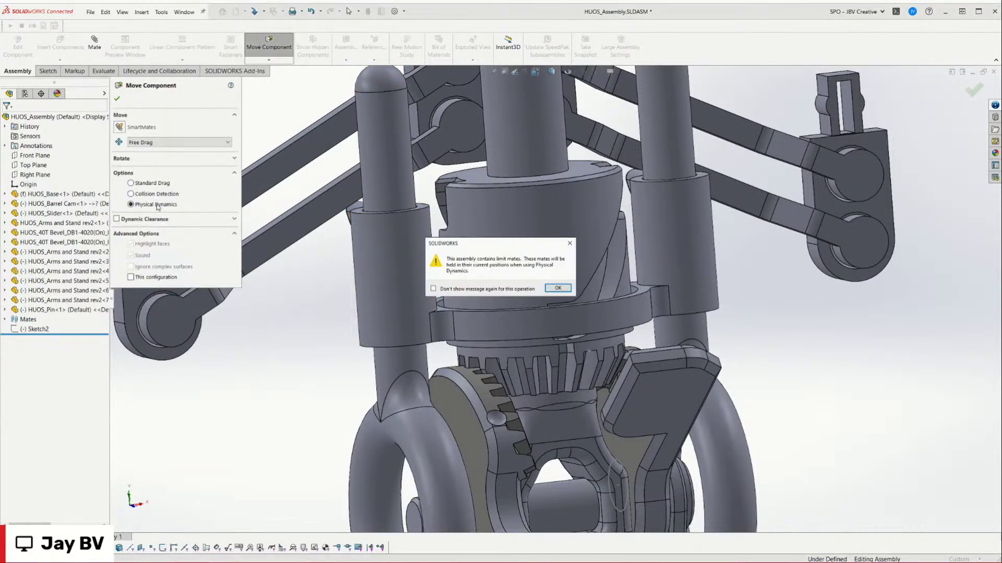
click(558, 289)
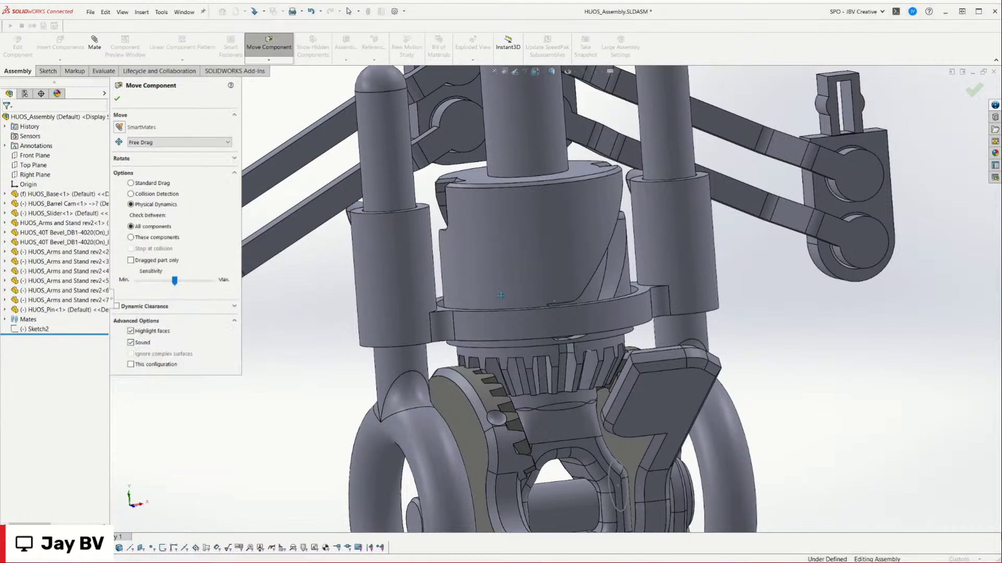
click(118, 99)
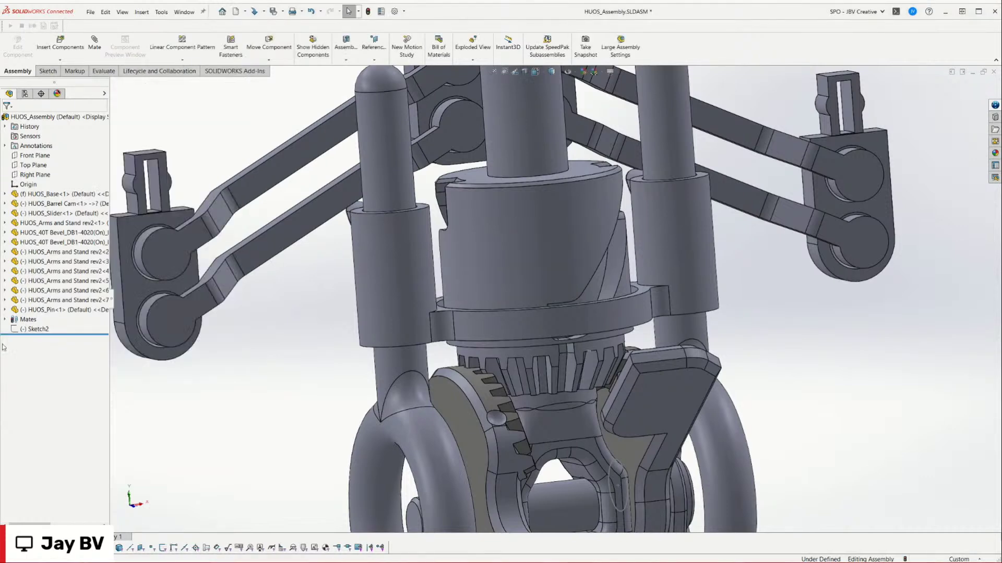
Step: Suppress the LimitAngle1 mate in the assembly's mates
click(4, 319)
click(47, 252)
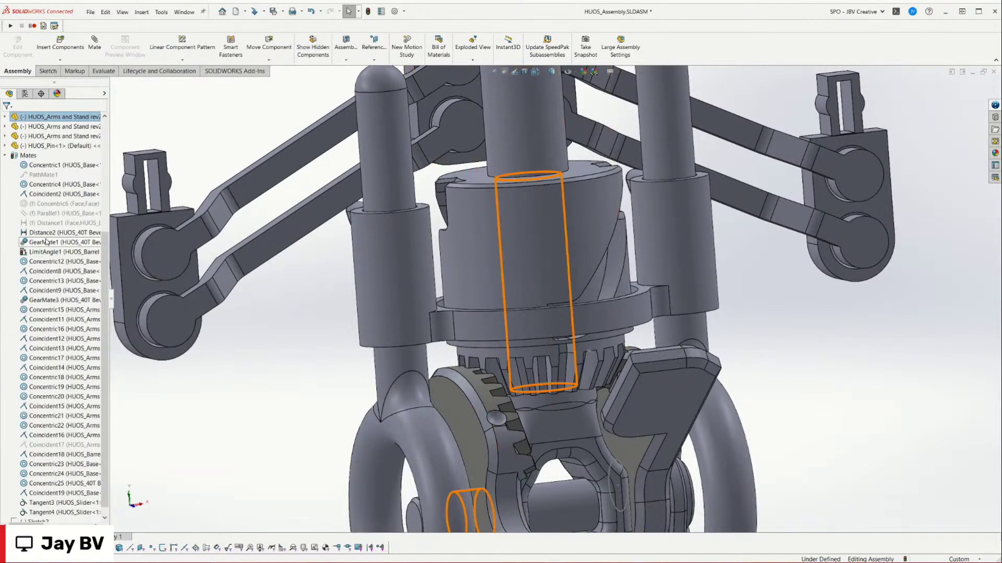
click(78, 232)
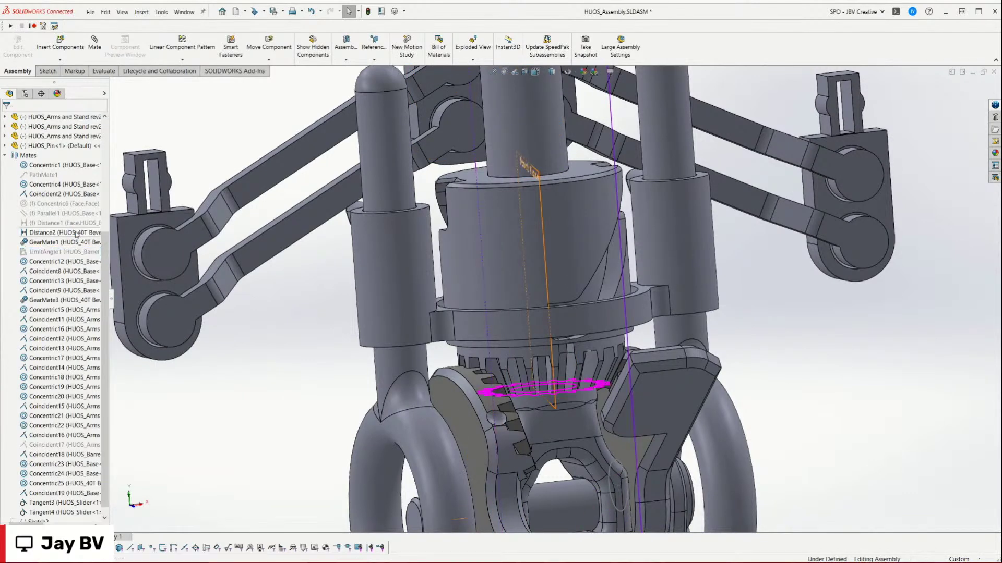
scroll(62, 313, up, 6)
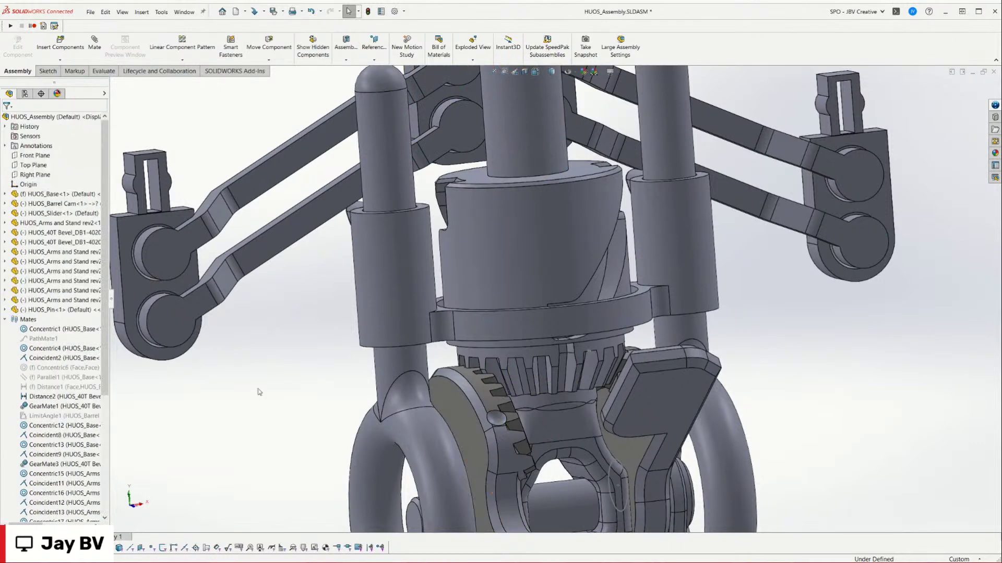
click(283, 55)
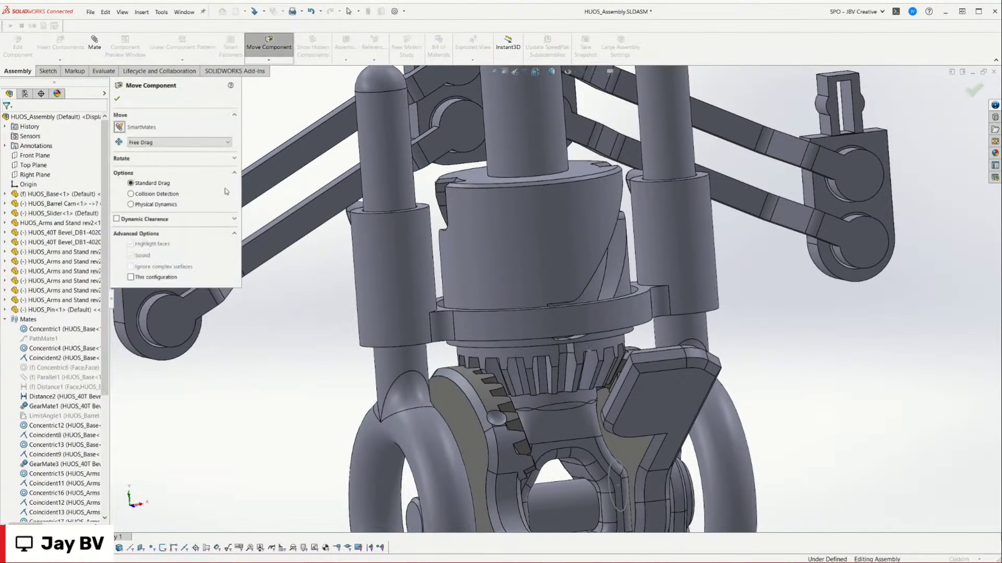
click(156, 204)
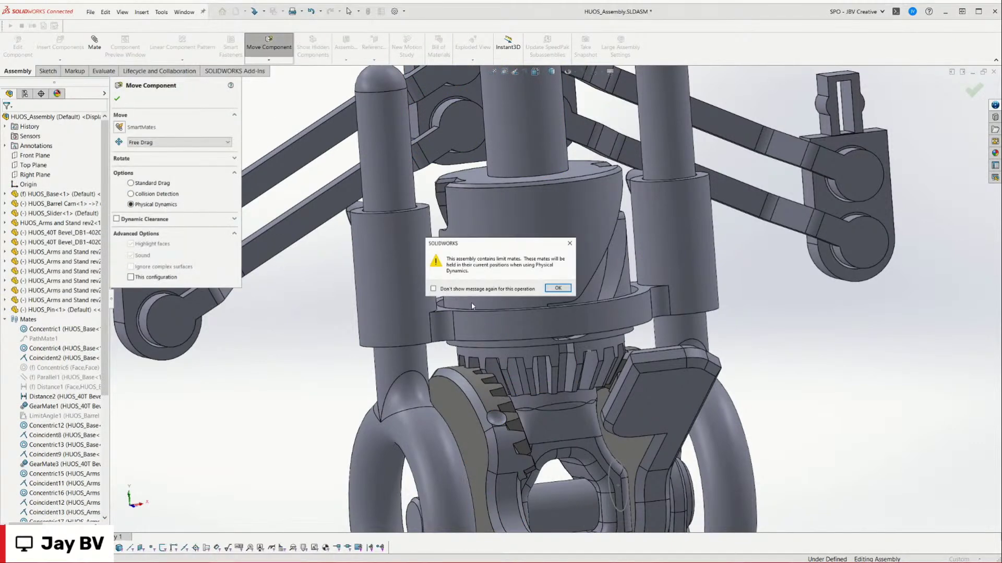
key(Return)
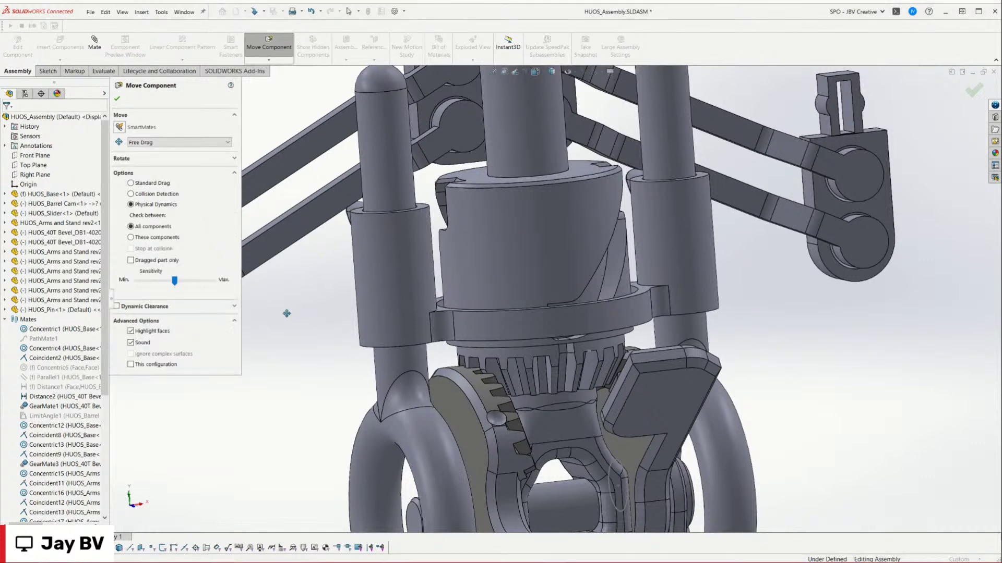
click(118, 100)
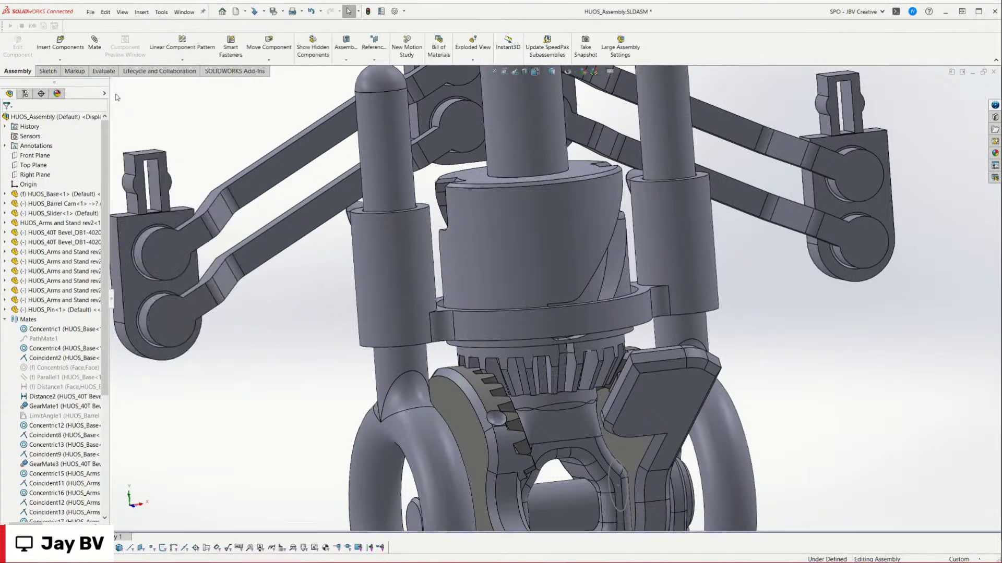
Step: Delete the LimitAngle1 mate from the assembly
click(41, 415)
key(Delete)
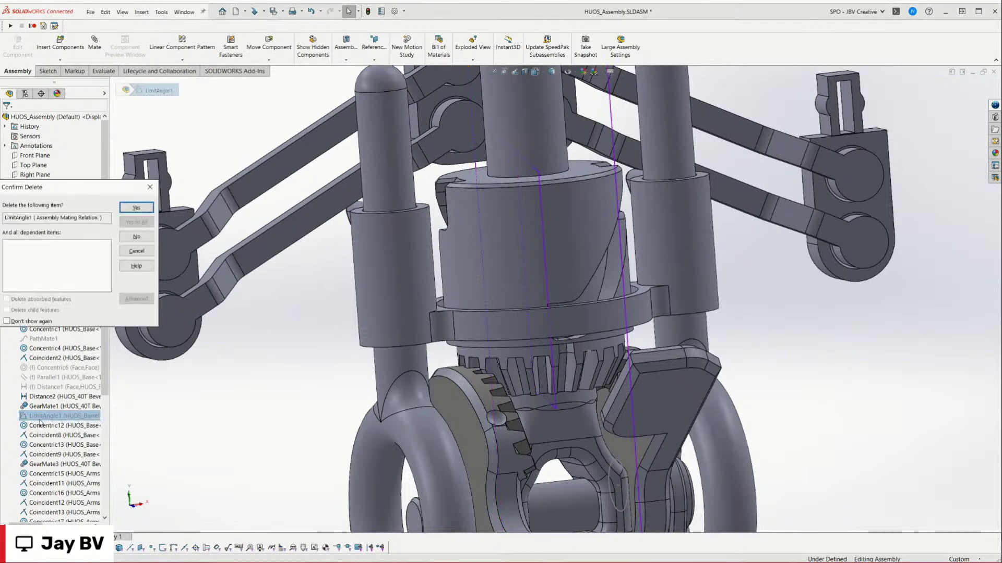
key(Return)
Step: Start Move Component with Physical Dynamics, checking only between HUOS_Barrel Cam and HUOS_Slider
key(f)
middle_drag(344, 292, 339, 312)
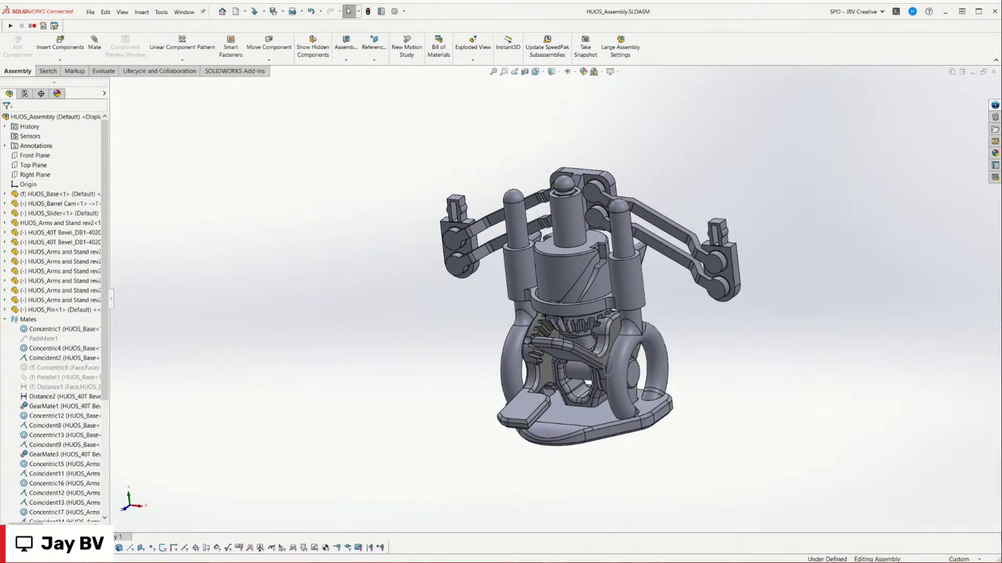
click(270, 50)
click(169, 205)
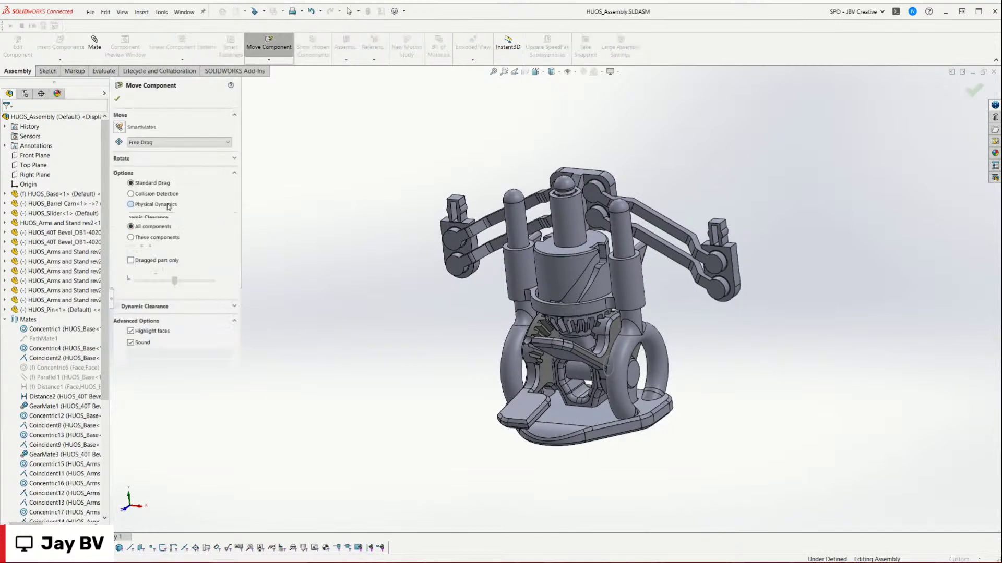
scroll(677, 280, down, 5)
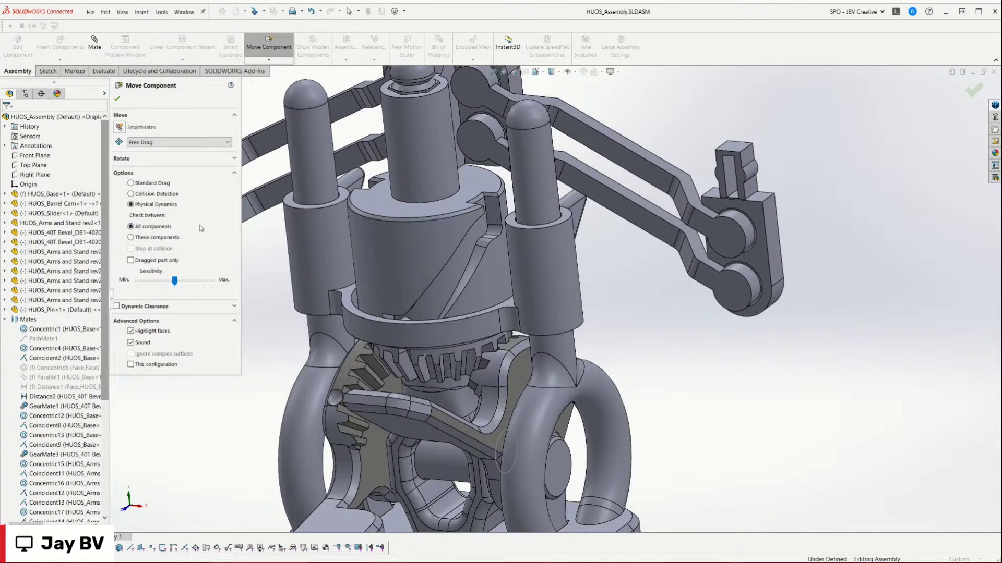
click(153, 239)
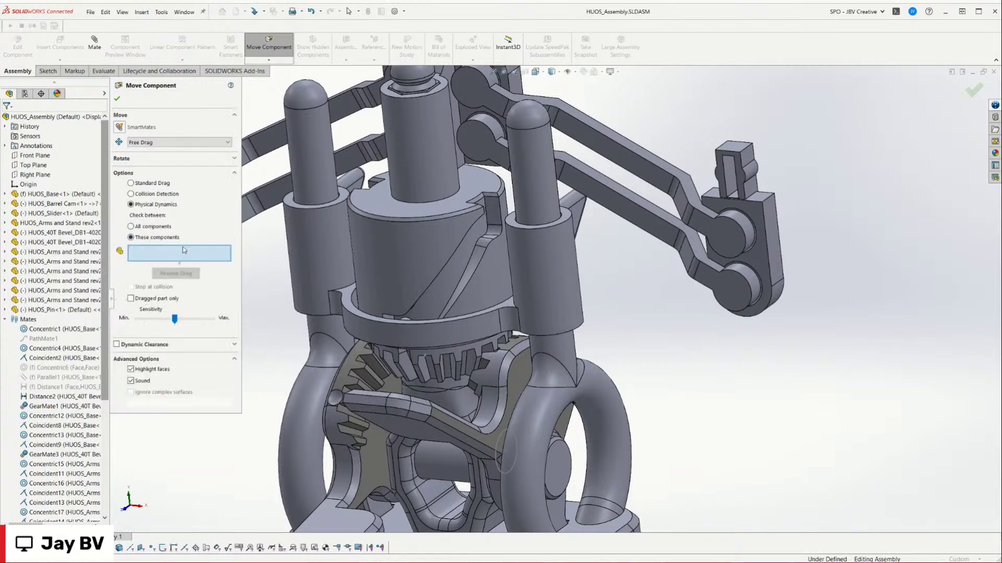
click(380, 235)
click(324, 252)
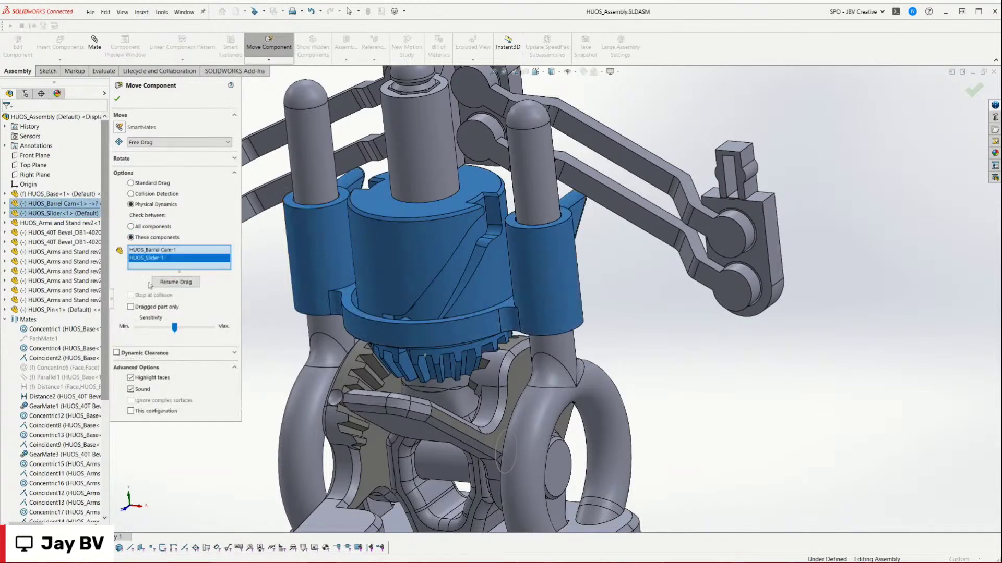
Step: Resume the drag and rotate the barrel cam back and forth so its groove drives the slider and arms
middle_drag(274, 330, 303, 297)
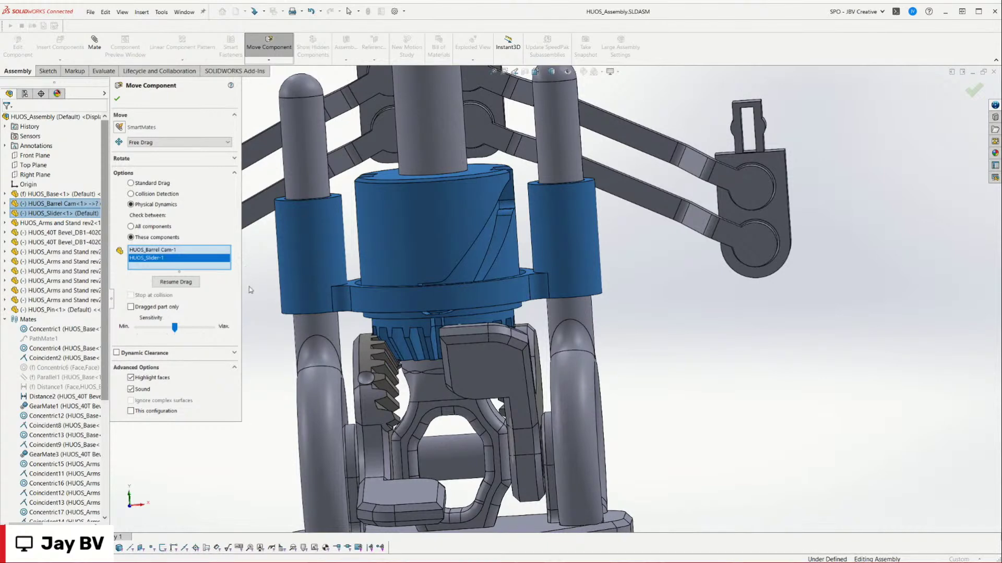
click(179, 282)
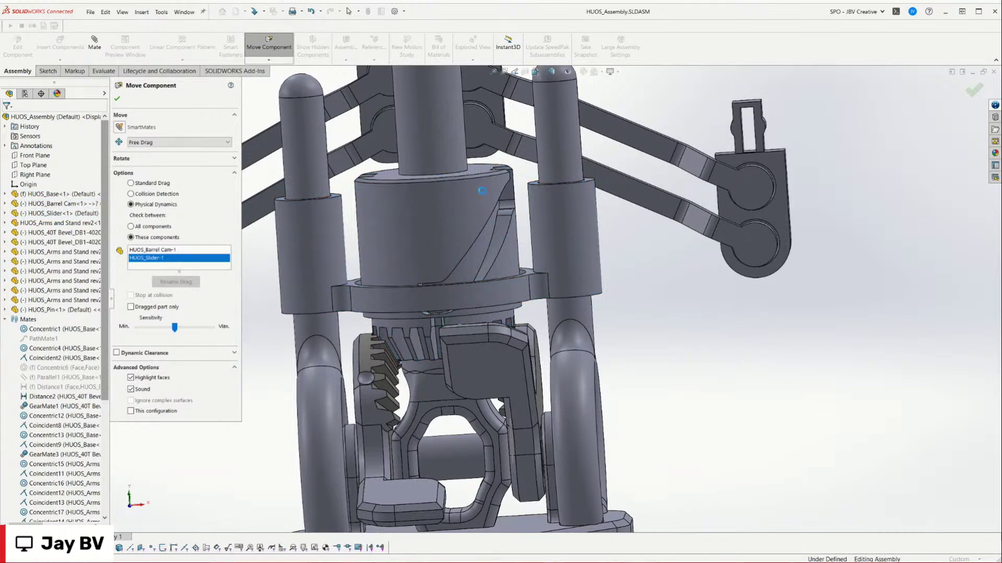
drag(482, 191, 379, 216)
drag(362, 223, 488, 224)
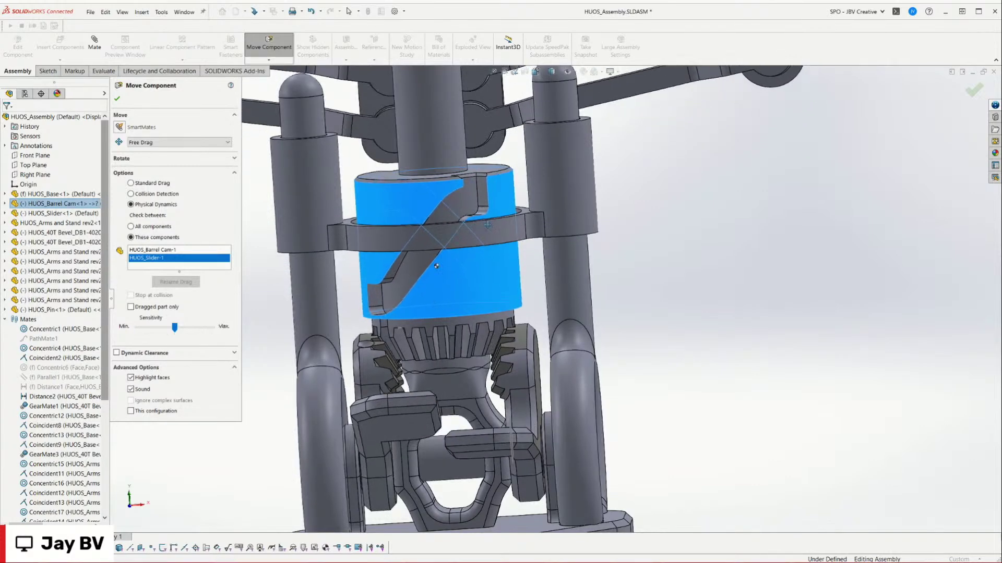
Step: Rotate the barrel cam further with Physical Dynamics so its groove moves the slider up and raises the arms
scroll(482, 224, down, 5)
middle_drag(477, 223, 388, 363)
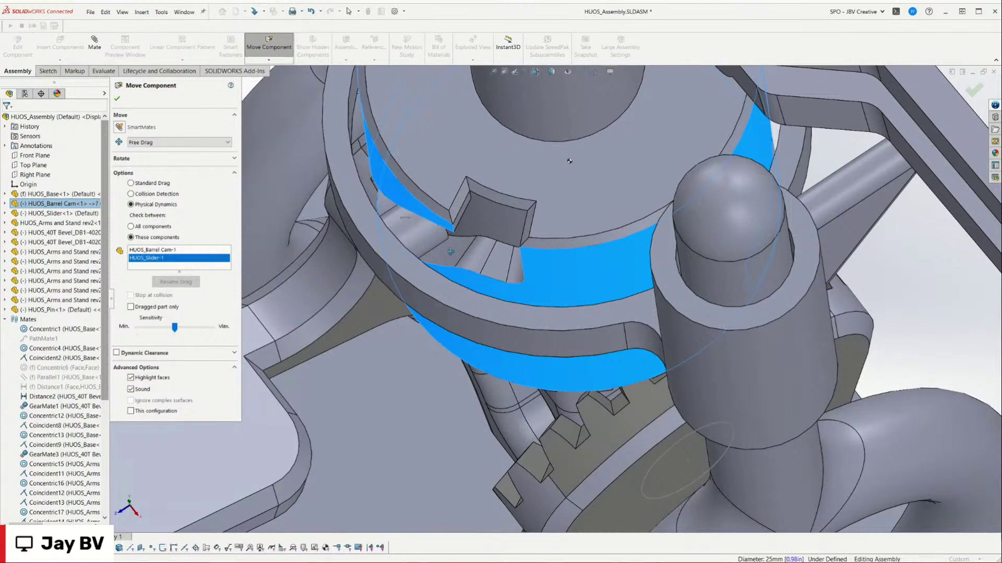
scroll(569, 161, up, 5)
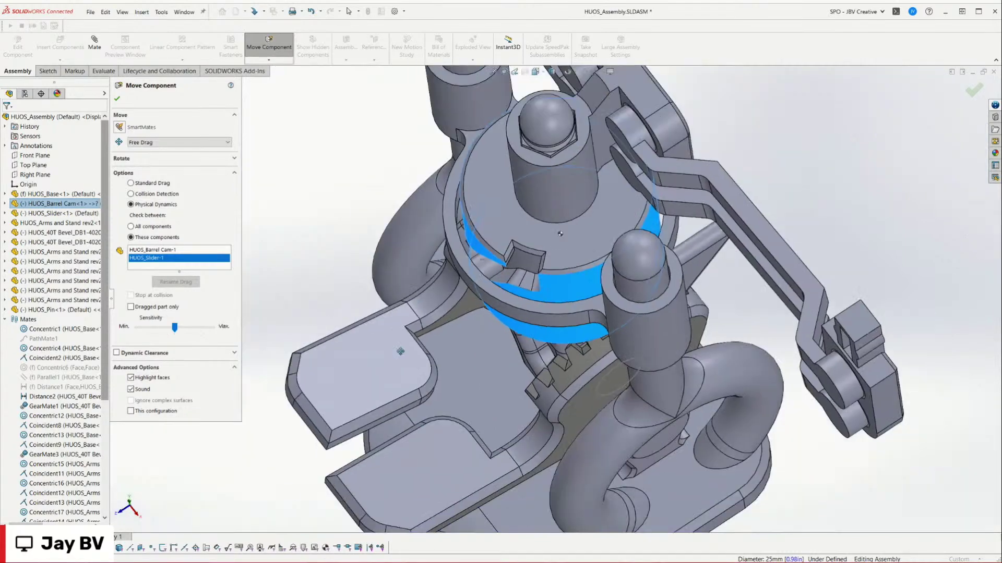
middle_drag(569, 161, 569, 303)
scroll(539, 366, up, 5)
scroll(569, 302, down, 5)
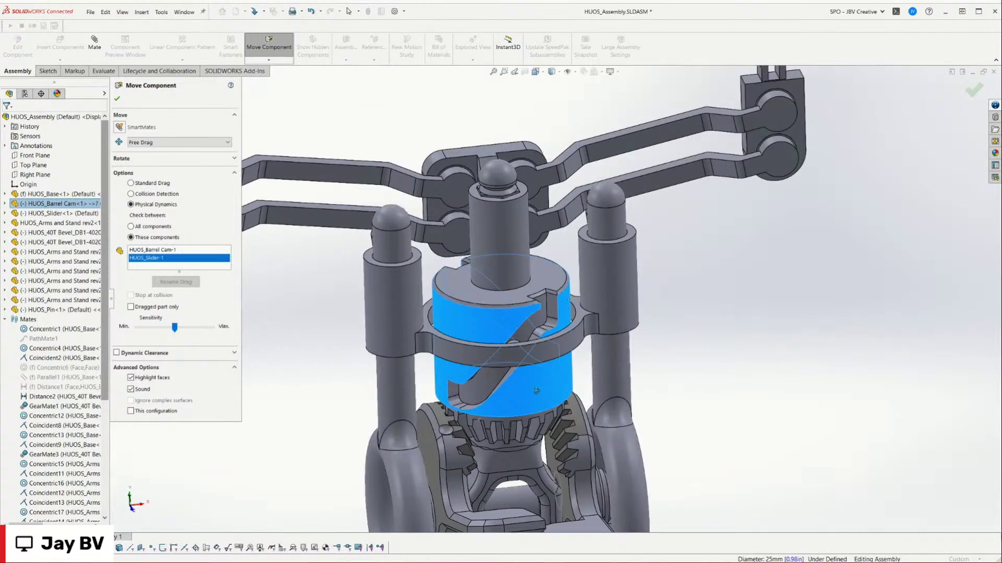
drag(553, 384, 472, 403)
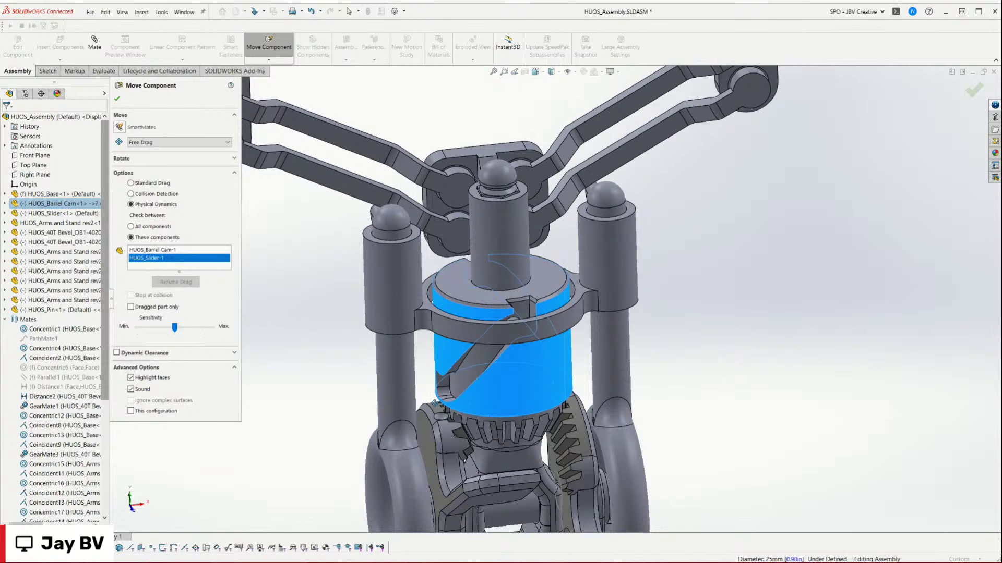
drag(569, 375, 488, 371)
Step: Examine how the slider ring sits over the barrel cam's groove, up close and within the whole assembly
scroll(481, 311, up, 3)
middle_drag(481, 316, 451, 245)
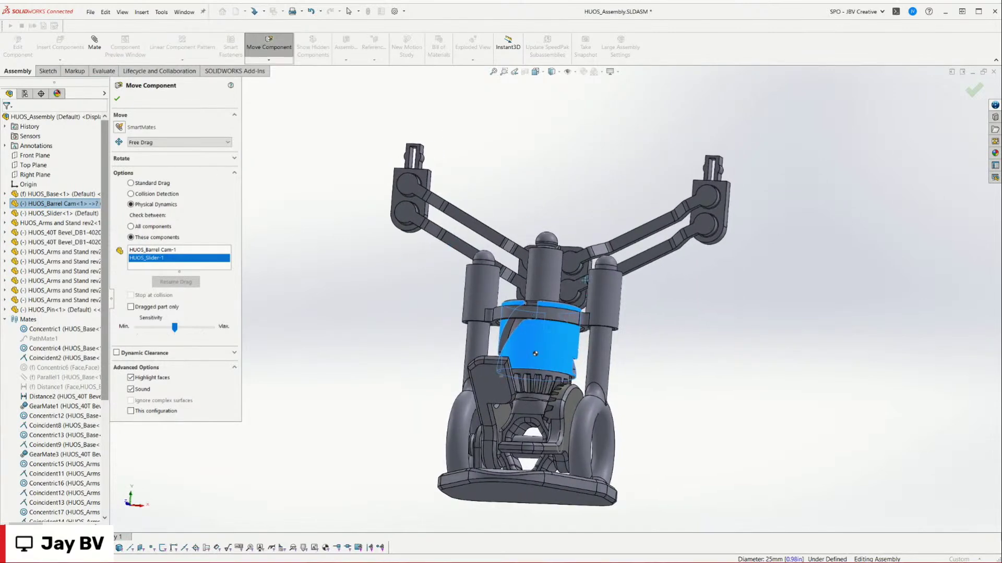
scroll(535, 354, down, 8)
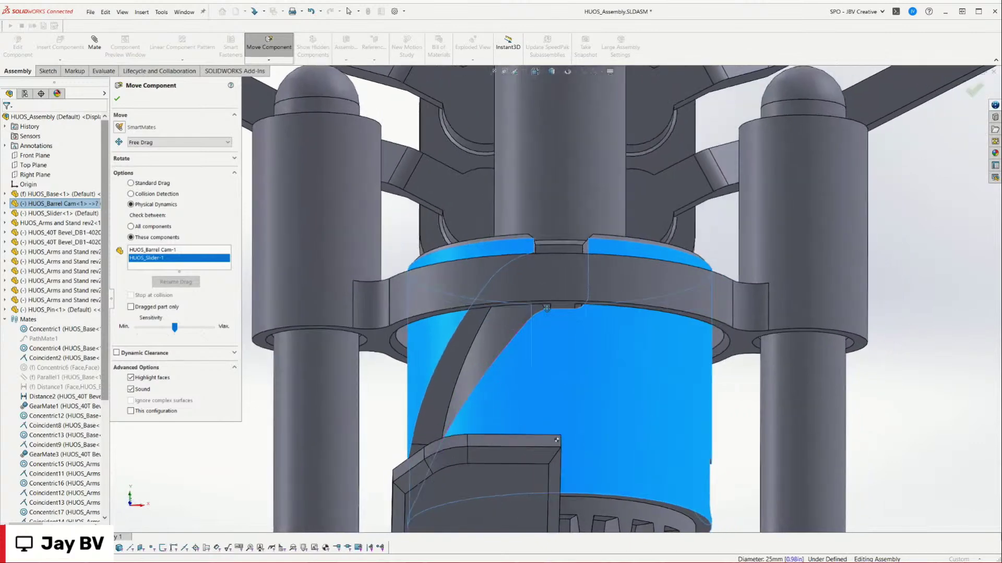
scroll(537, 316, up, 4)
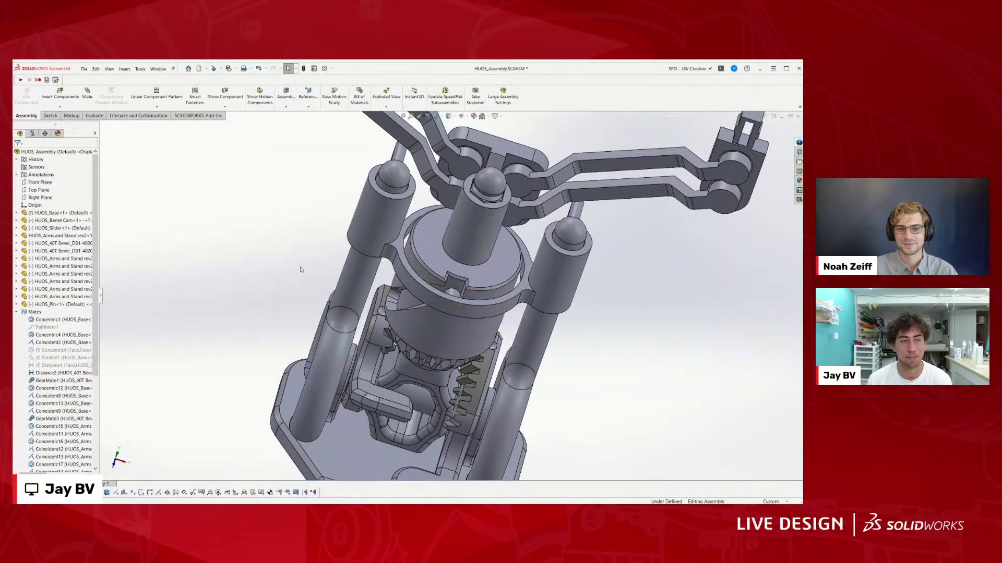
scroll(300, 269, up, 3)
scroll(359, 272, down, 1)
middle_drag(342, 257, 388, 211)
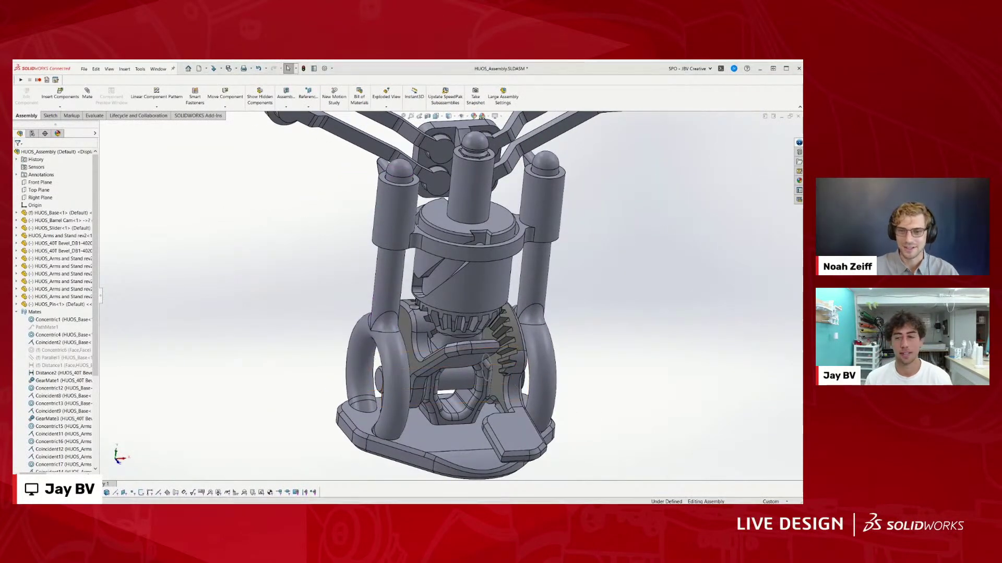
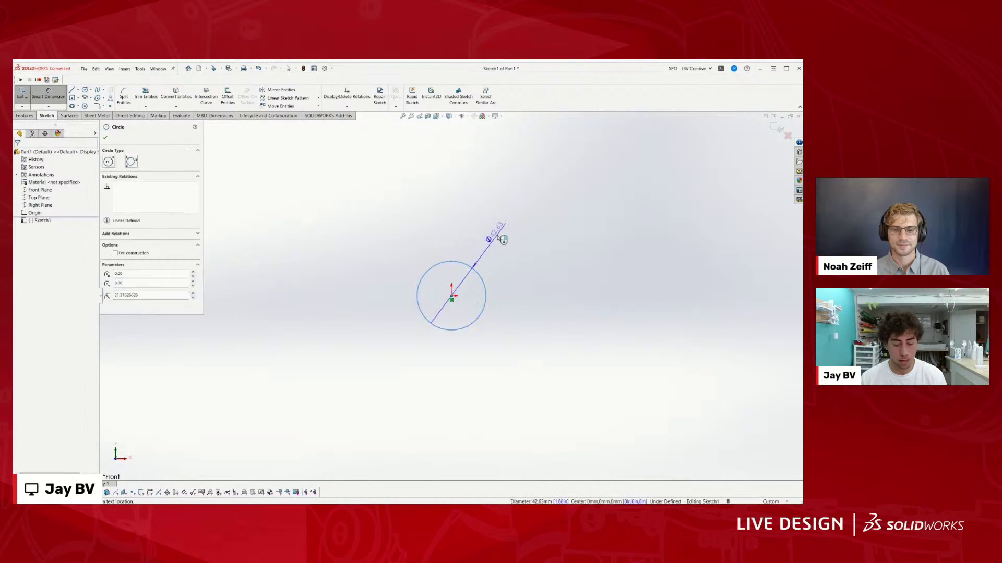
Step: Place the circle's diameter dimension and set it to 7 mm
click(502, 239)
text(7)
key(Return)
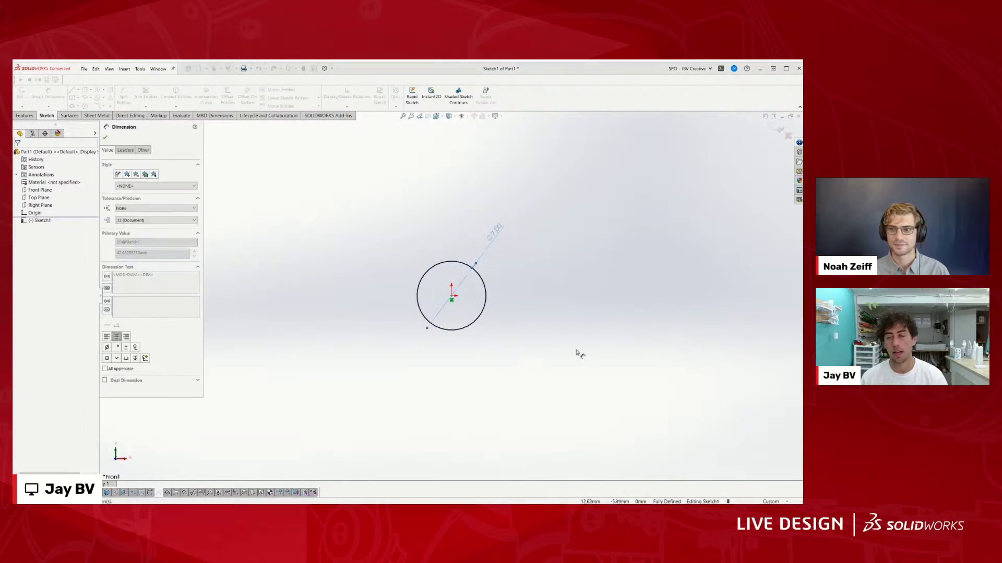
Step: Extrude the circle as a blind boss to a depth of 15 mm
click(26, 116)
click(27, 96)
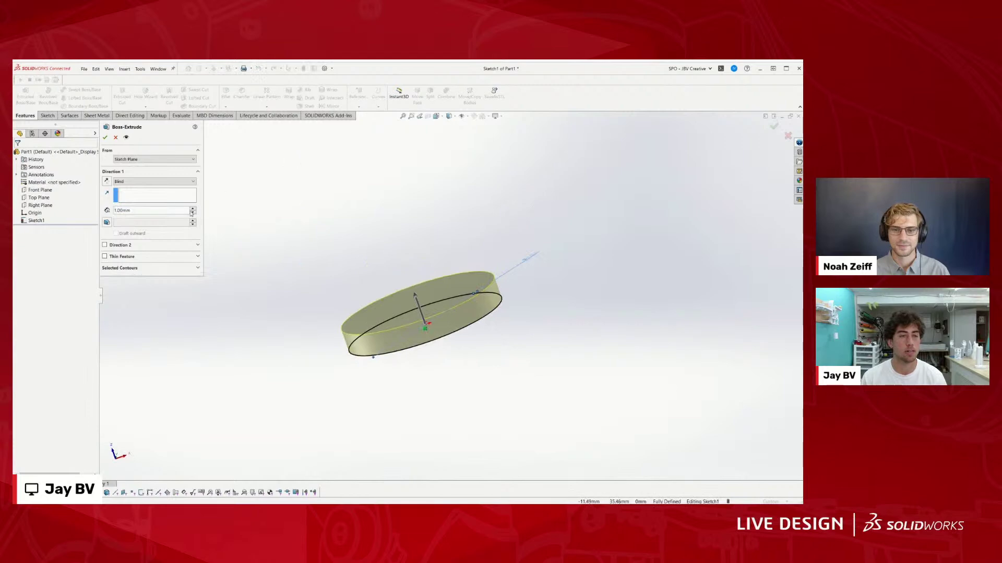
text(15)
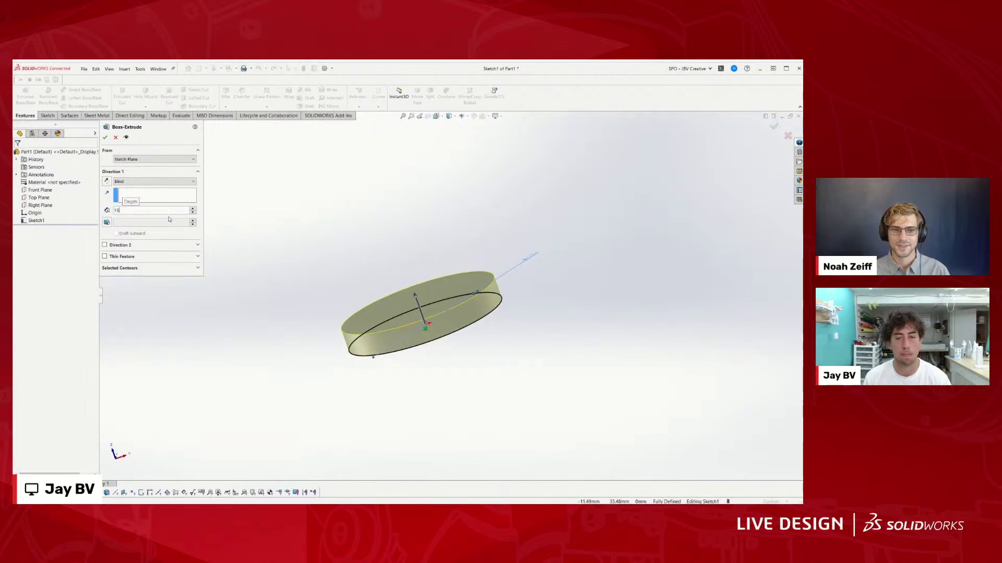
key(Return)
mouse_move(270, 270)
middle_down()
mouse_move(477, 313)
mouse_move(369, 201)
mouse_move(398, 313)
middle_up()
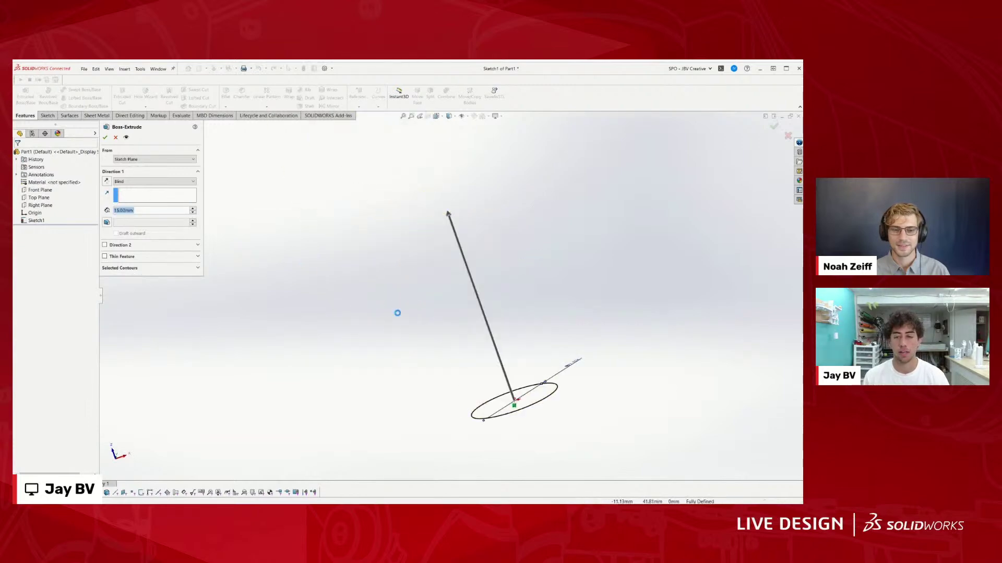
Step: Sketch a circle of about 3.8 mm radius on the cylinder's back end face, centred on the origin, and start dimensioning it
middle_drag(337, 335, 460, 283)
click(490, 387)
key(s)
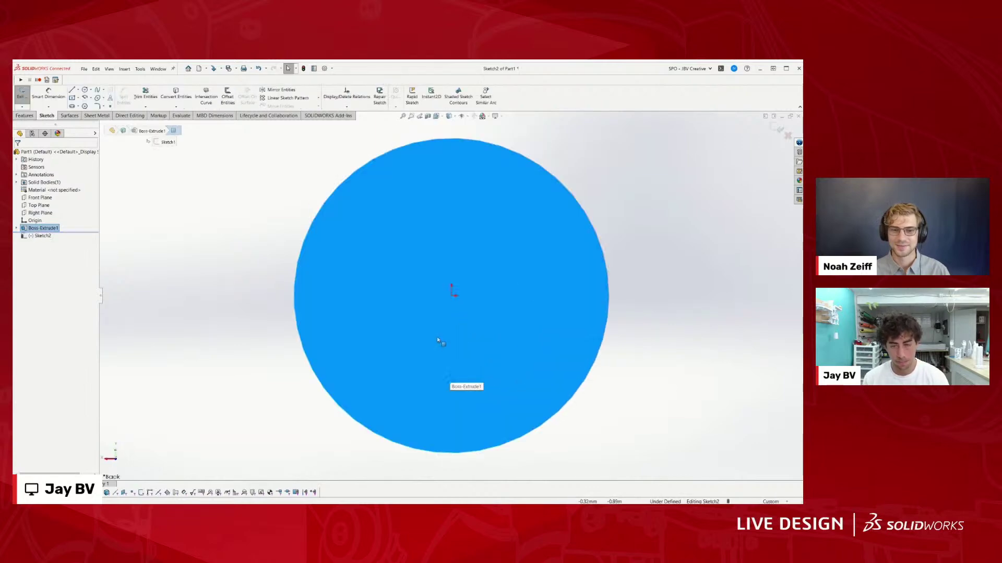
key(c)
click(451, 296)
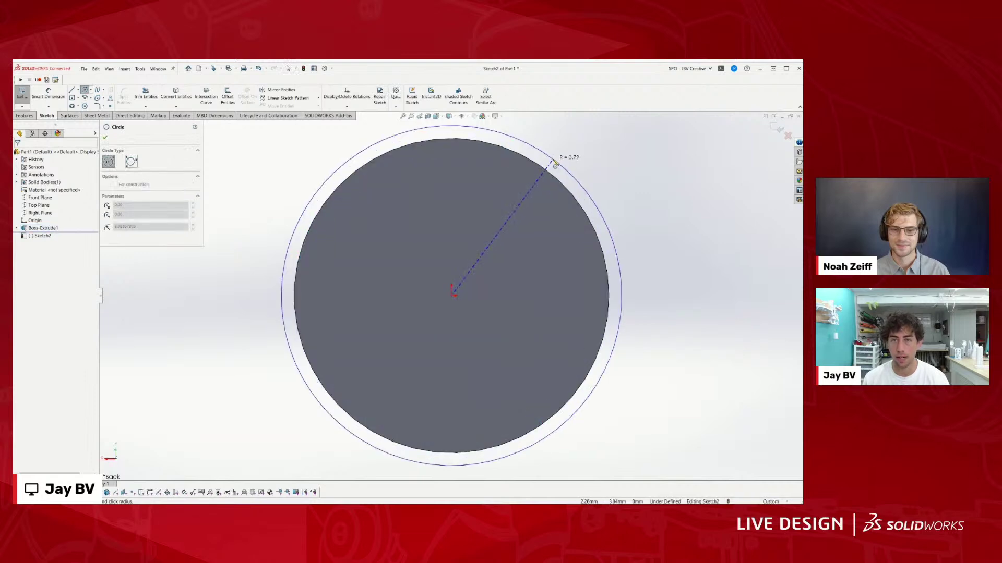
key(d)
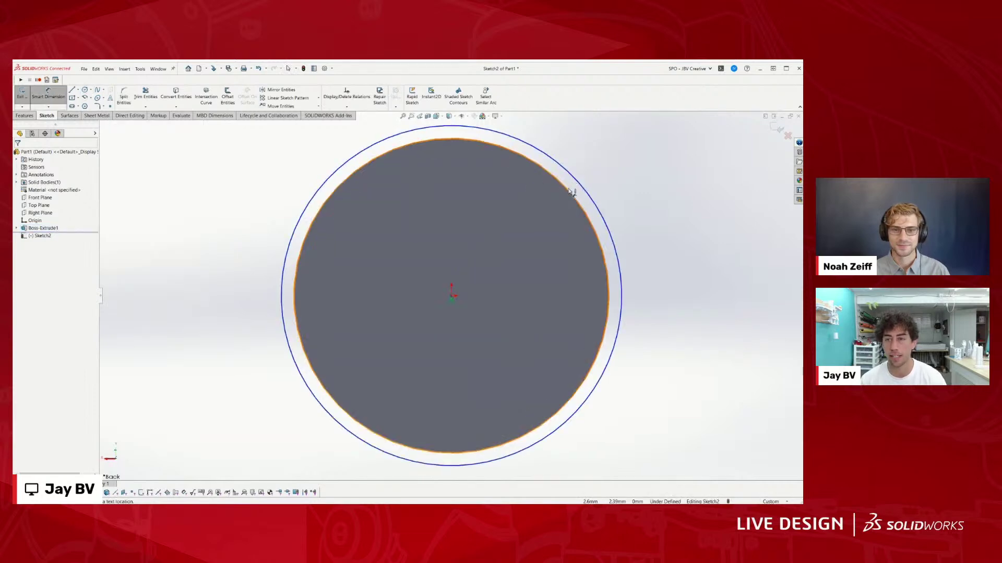
Step: Dimension the gap between the cylinder's edge and the surrounding sketch circle at 0.2 mm
click(578, 184)
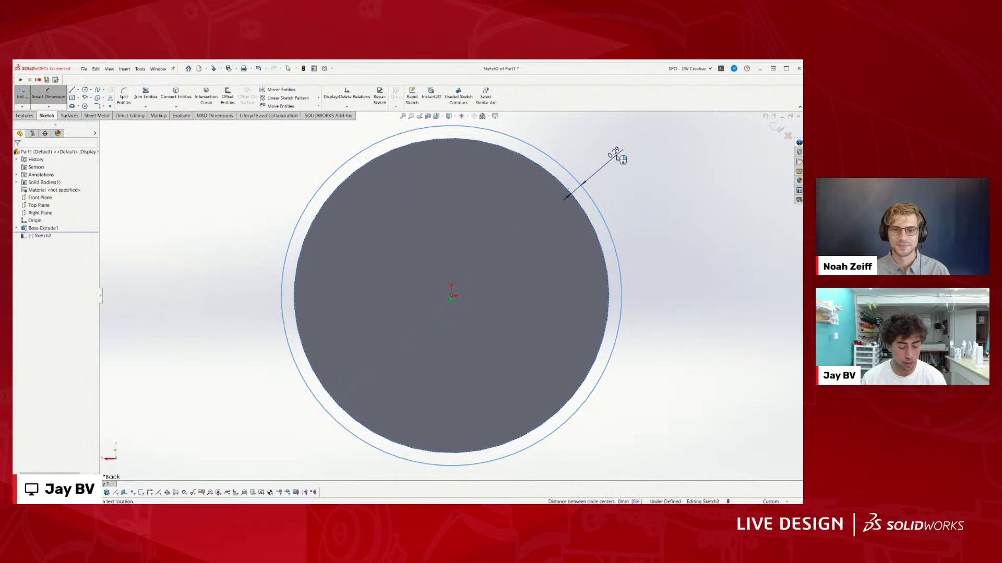
click(617, 162)
text(0.2)
key(Return)
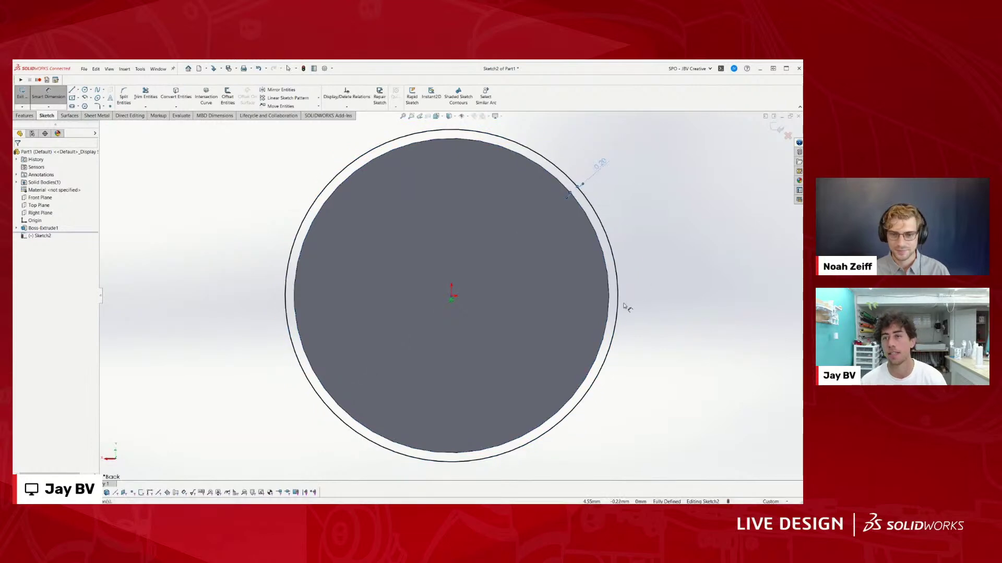
Step: Sketch a larger circle with a radius of about 4.5 mm around the existing circle, centred on the origin
key(z)
key(z)
key(c)
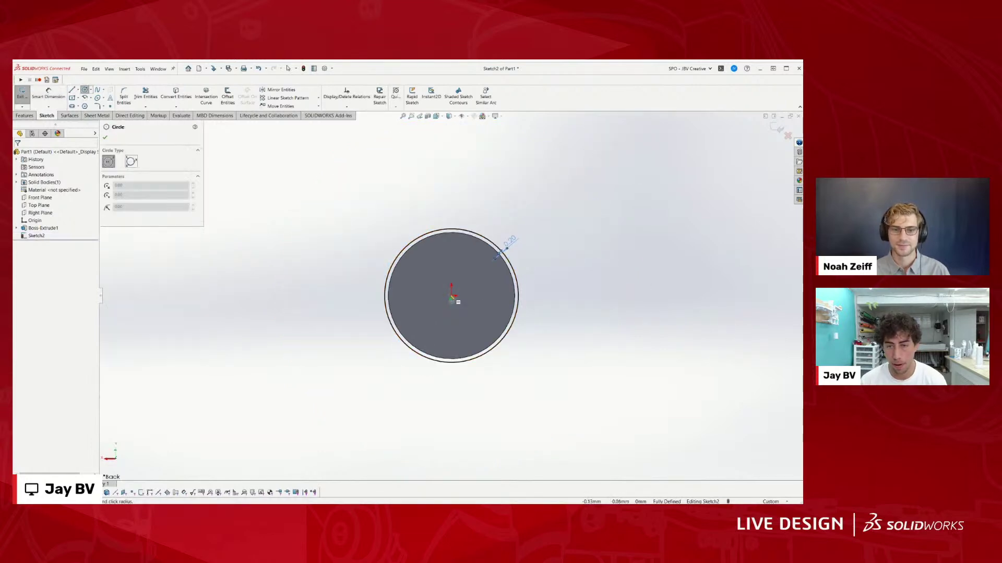
click(452, 295)
click(532, 296)
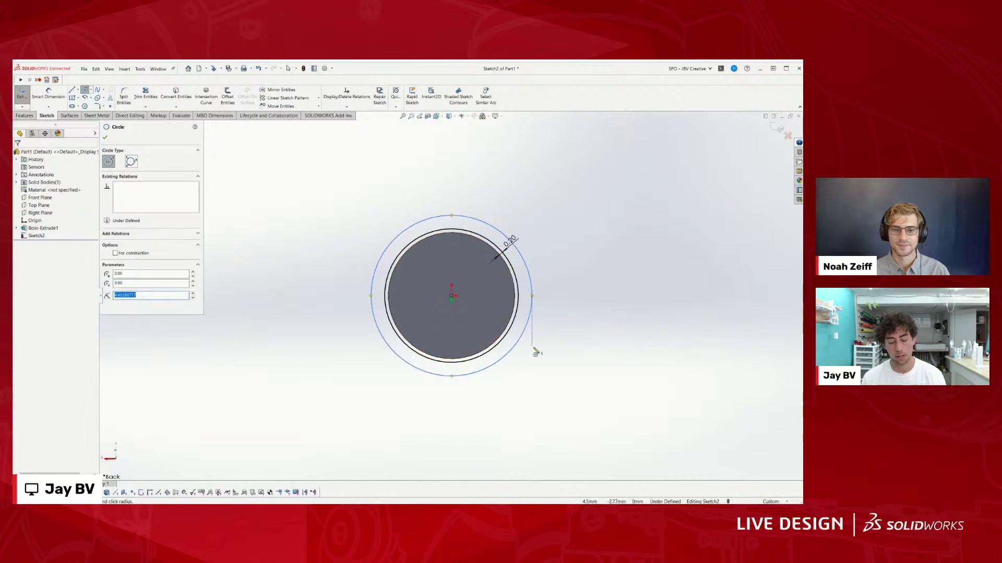
scroll(540, 378, down, 2)
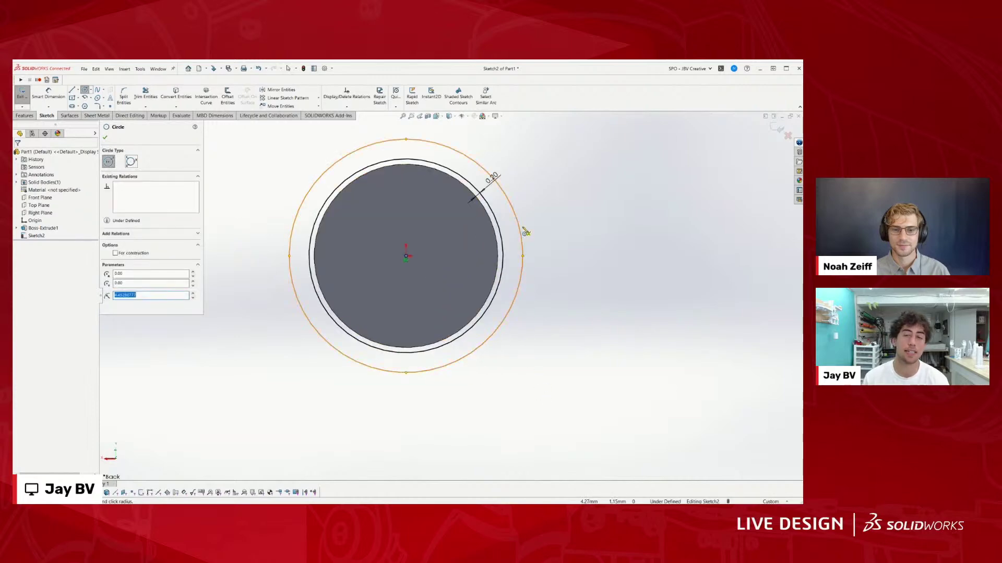
Step: Dimension the gap between the two sketched circles at 0.8 mm
key(d)
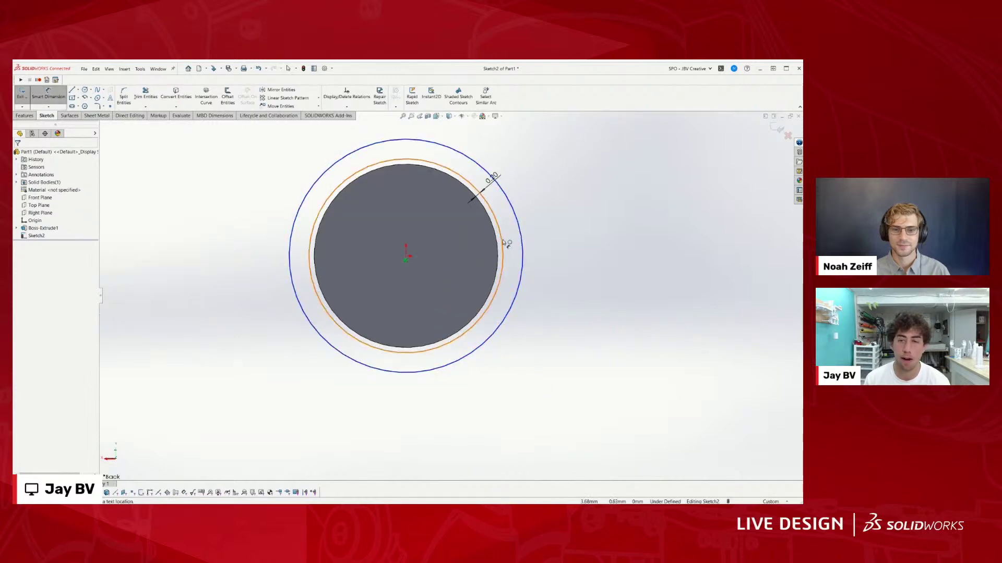
click(503, 241)
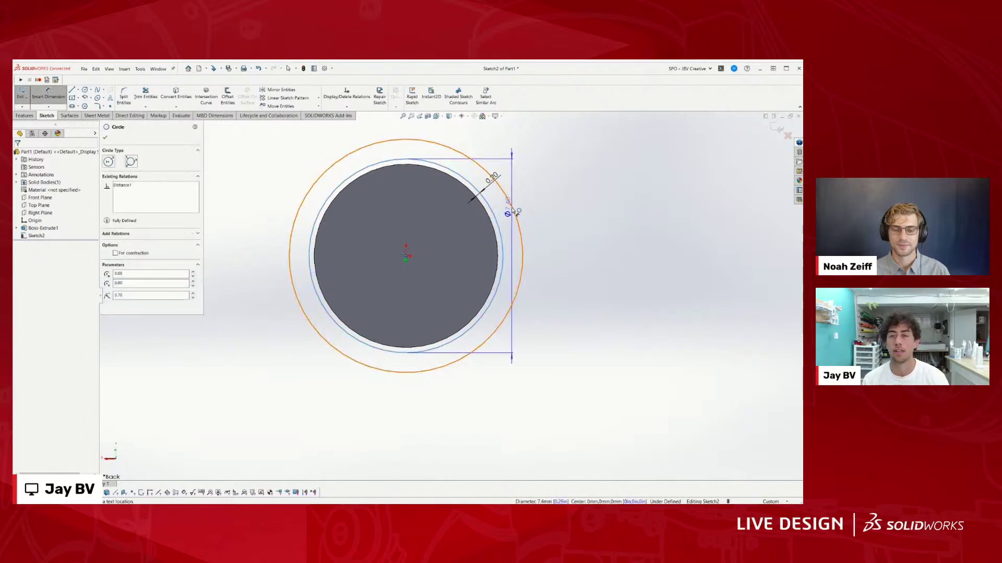
click(514, 211)
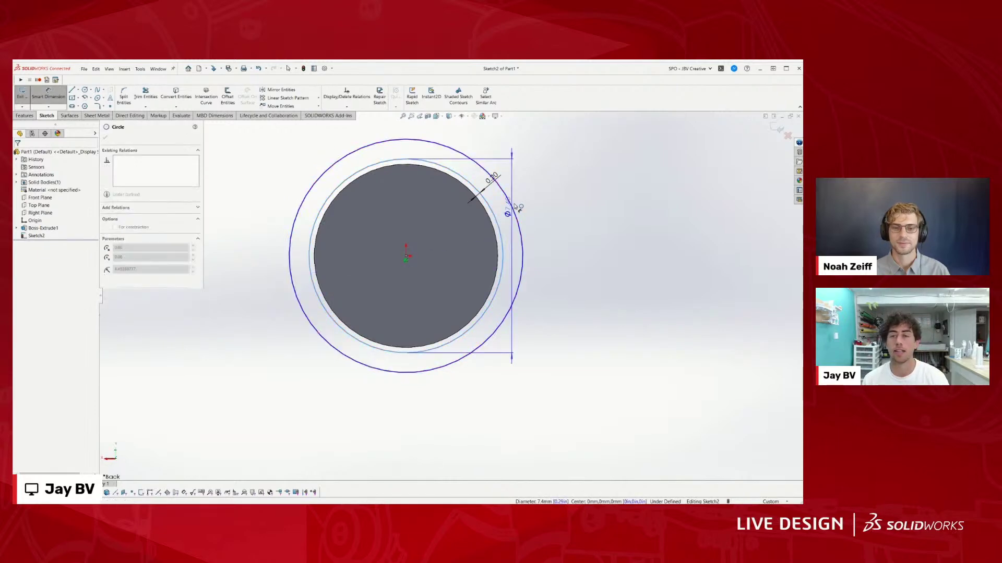
click(600, 238)
text(0)
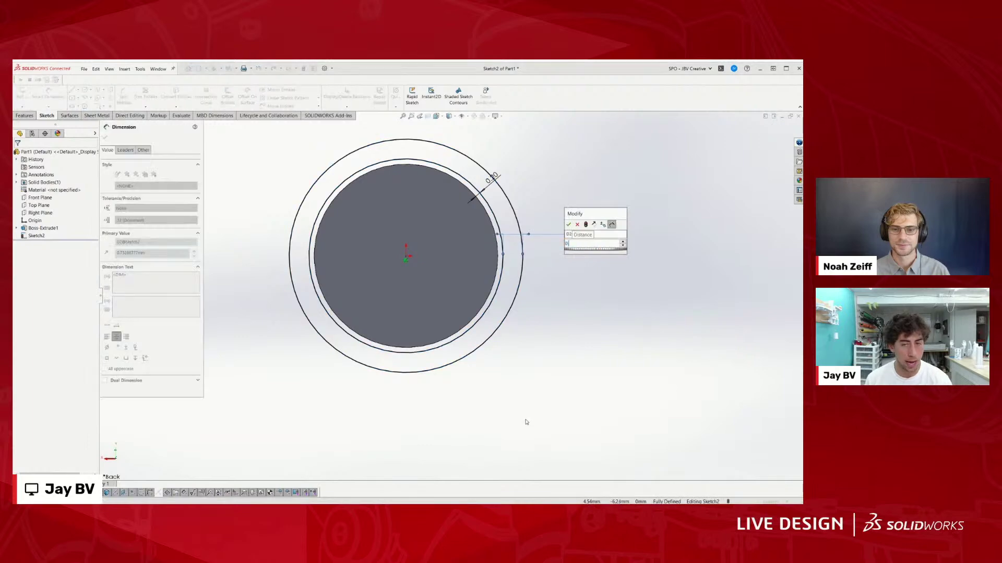
text(.8)
key(Return)
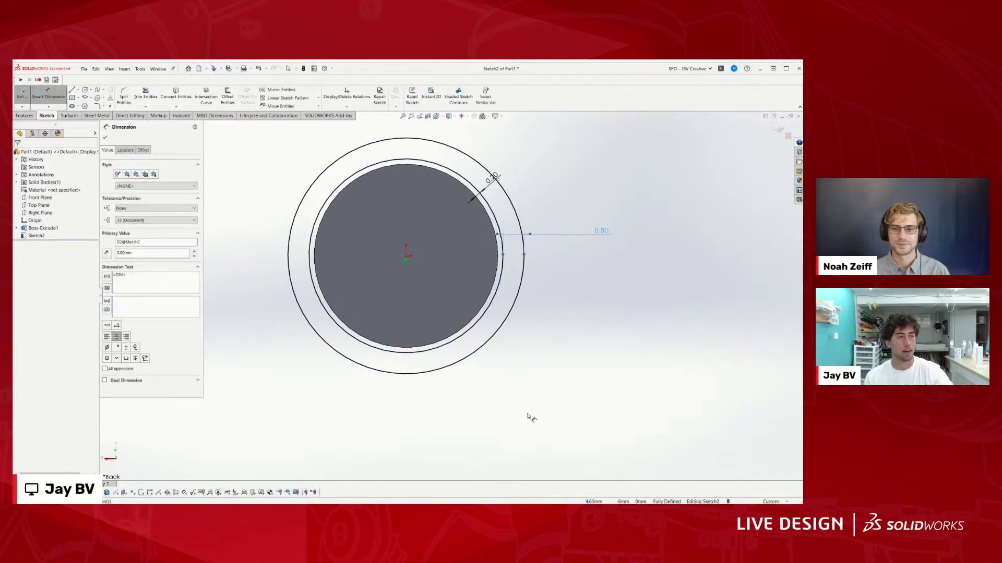
Step: Extrude the ring between the two circles 15 mm in the reversed direction so it surrounds the cylinder
scroll(512, 374, up, 5)
middle_drag(605, 308, 590, 393)
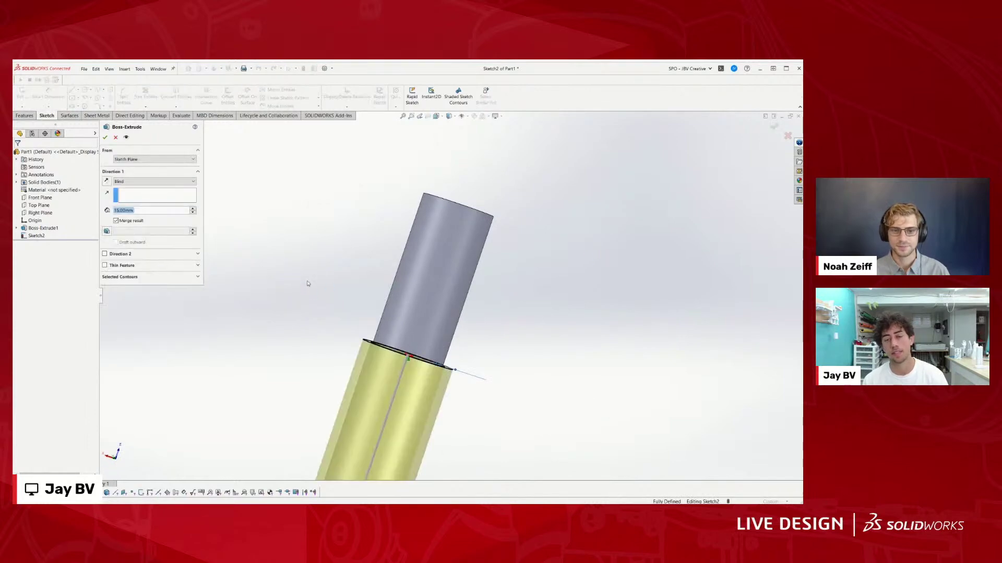
middle_drag(309, 285, 336, 235)
click(107, 182)
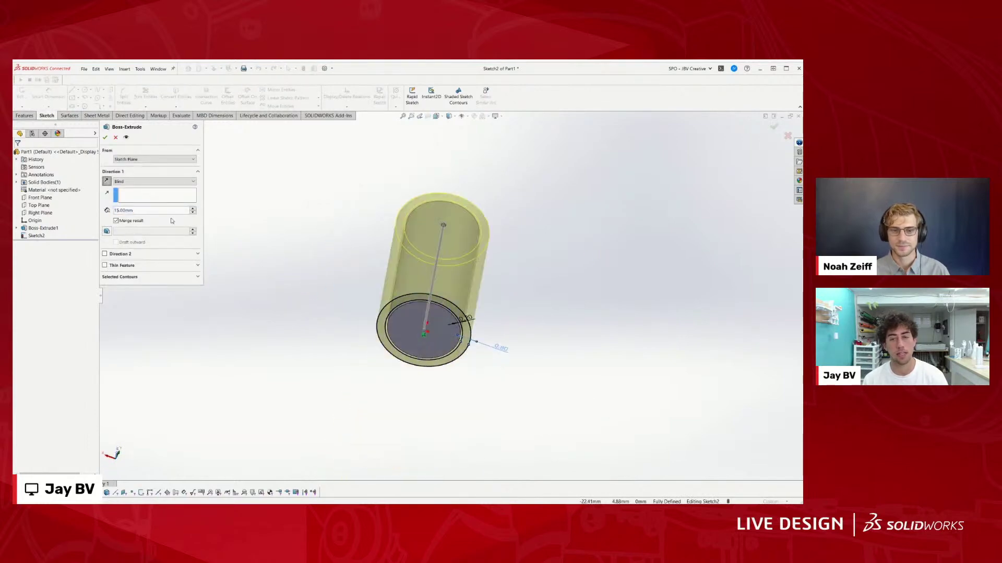
click(106, 137)
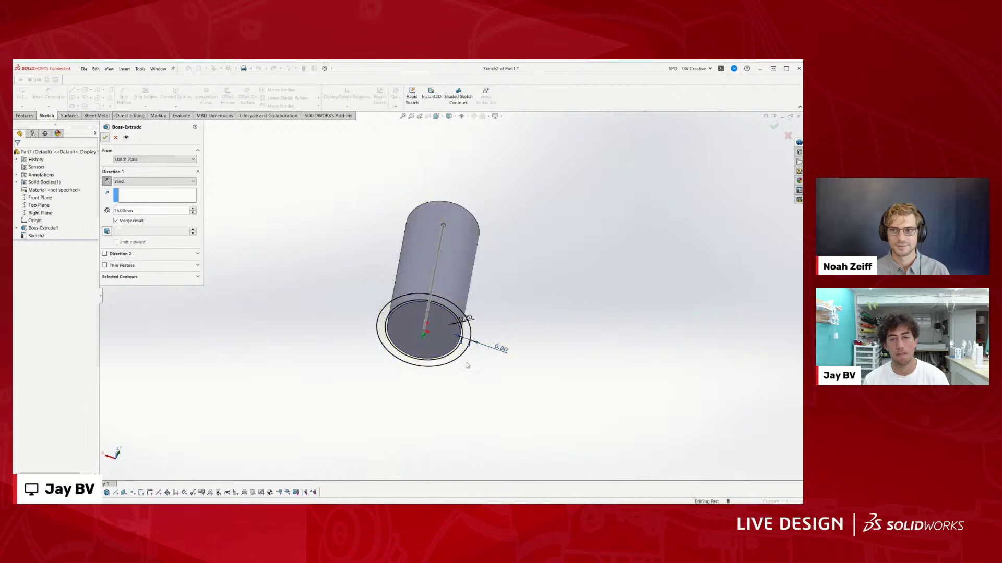
middle_drag(343, 183, 314, 302)
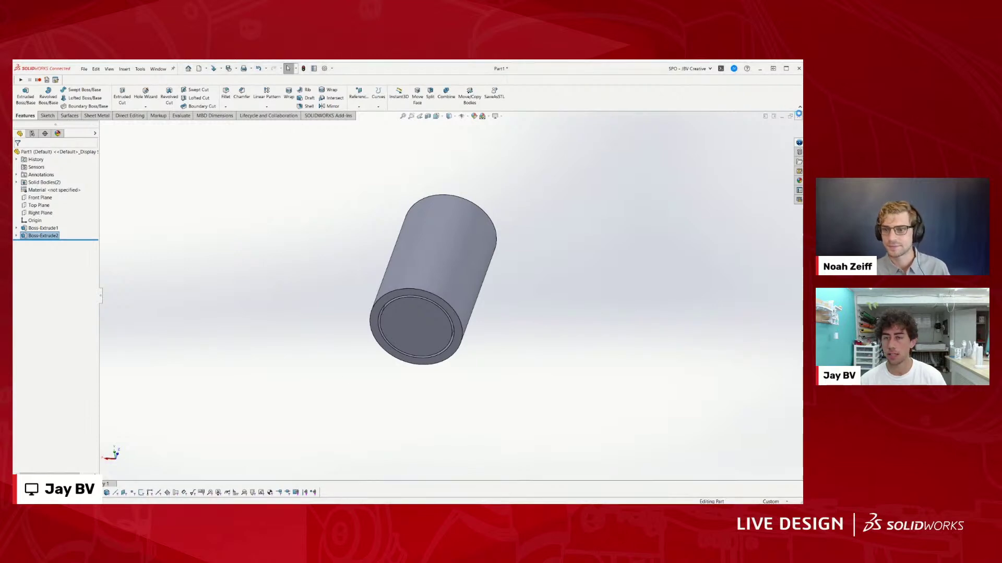
Step: Close the cylinder-and-sleeve part without saving its changes
click(799, 116)
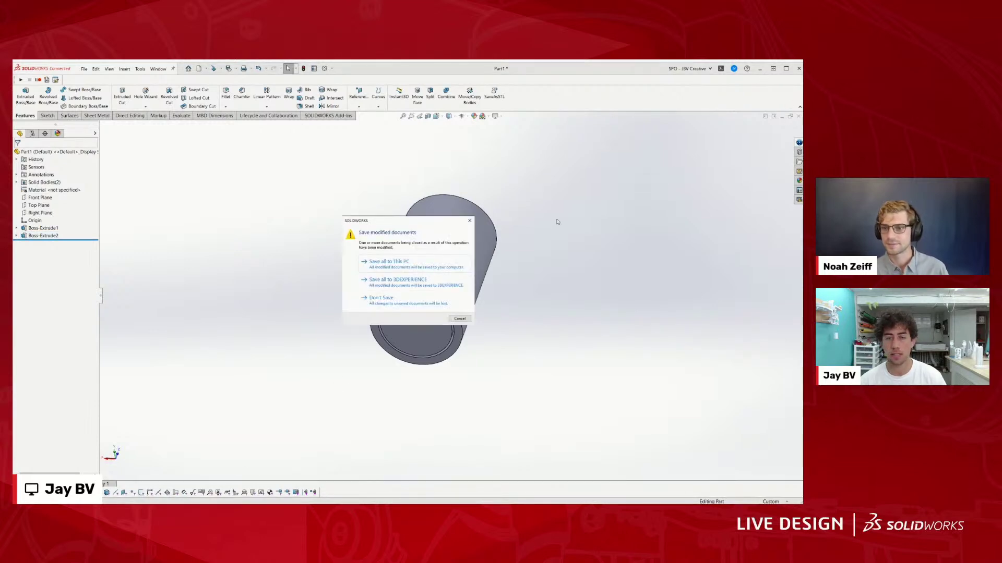
click(378, 299)
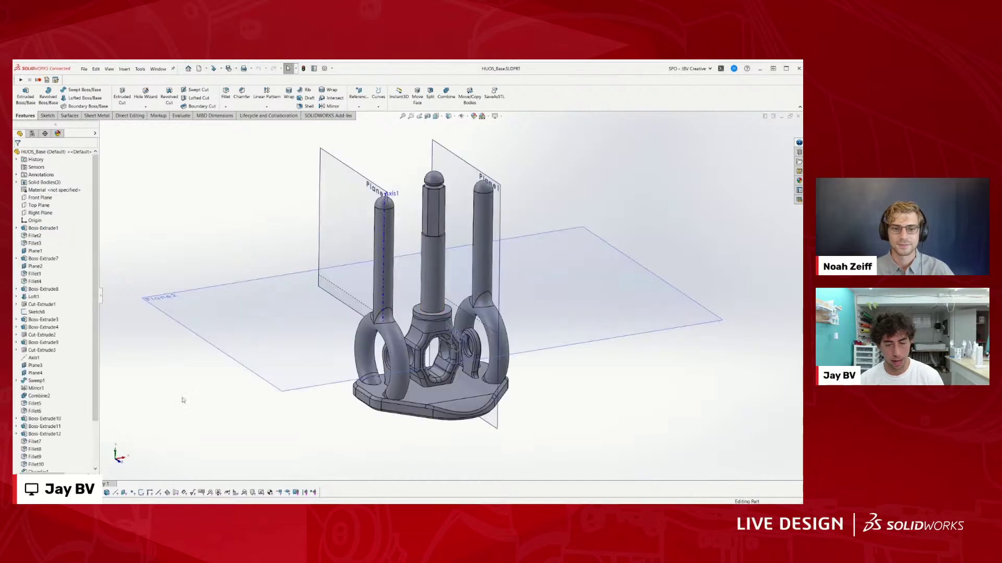
Step: Close the HUOS_Base part and leave the other HUOS documents to bring up SBAL_Assembly
scroll(352, 219, up, 3)
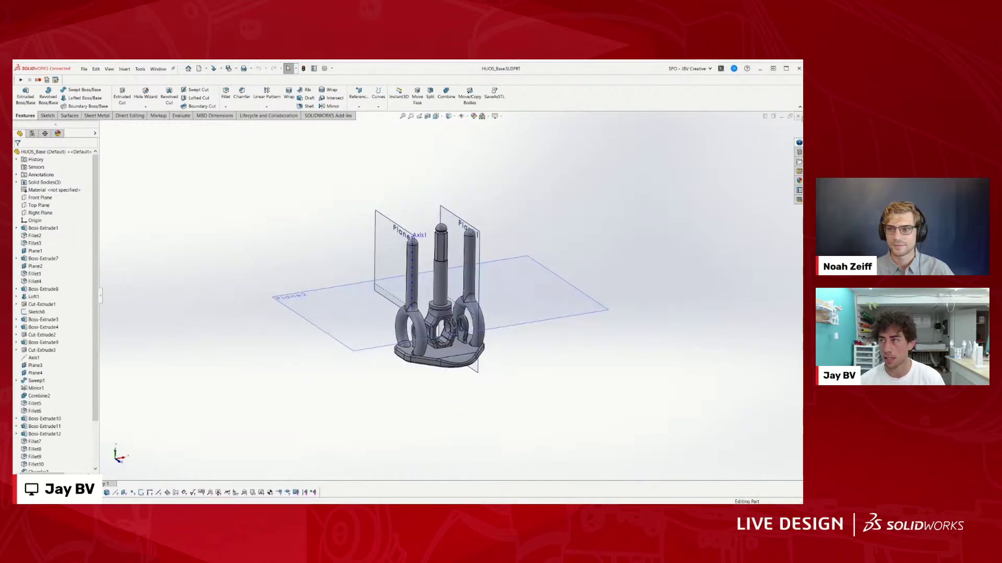
click(799, 116)
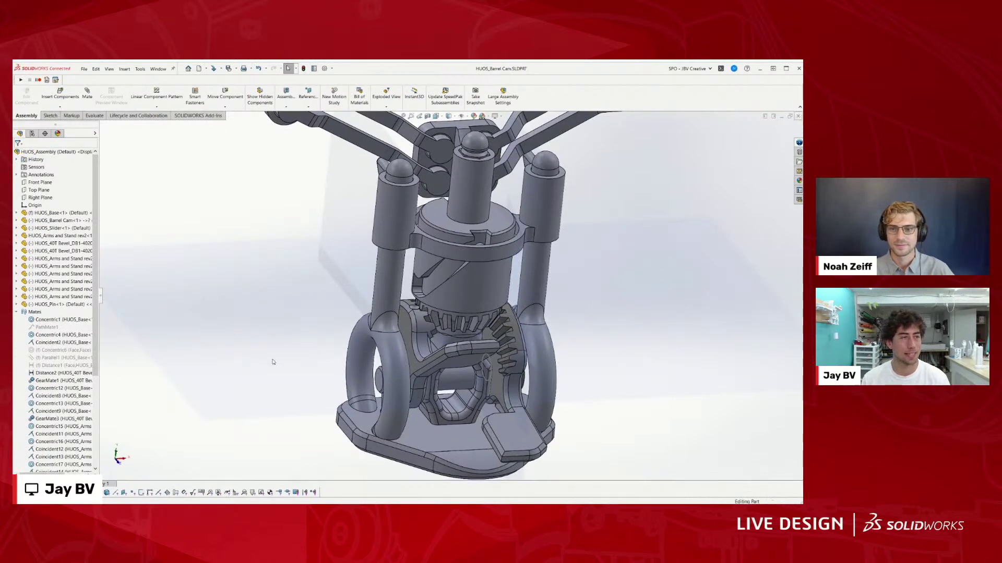
click(798, 117)
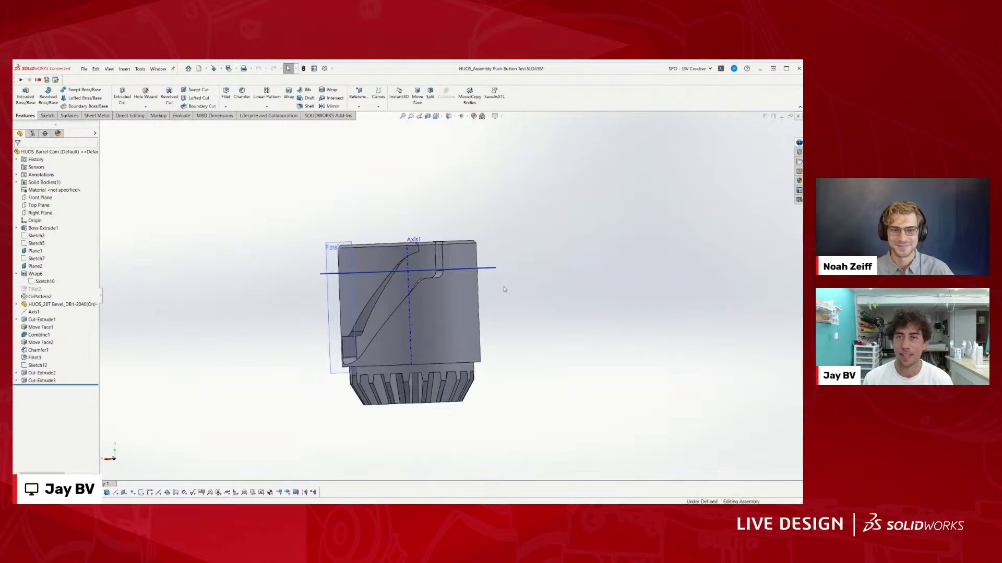
middle_drag(558, 256, 486, 230)
key(ctrl+Tab)
click(439, 287)
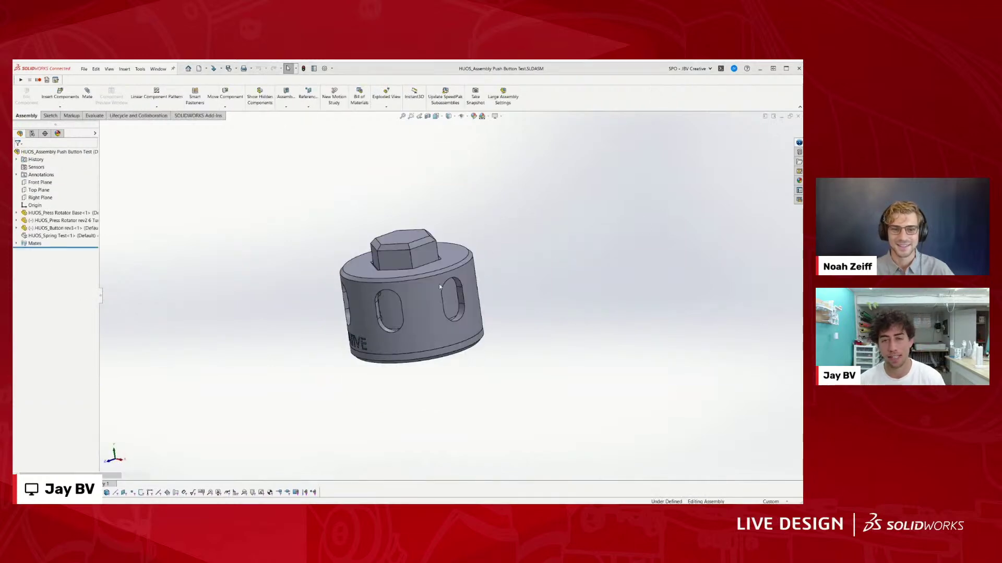
mouse_move(390, 254)
middle_down()
mouse_move(454, 217)
mouse_move(412, 237)
mouse_move(376, 234)
mouse_move(382, 240)
middle_up()
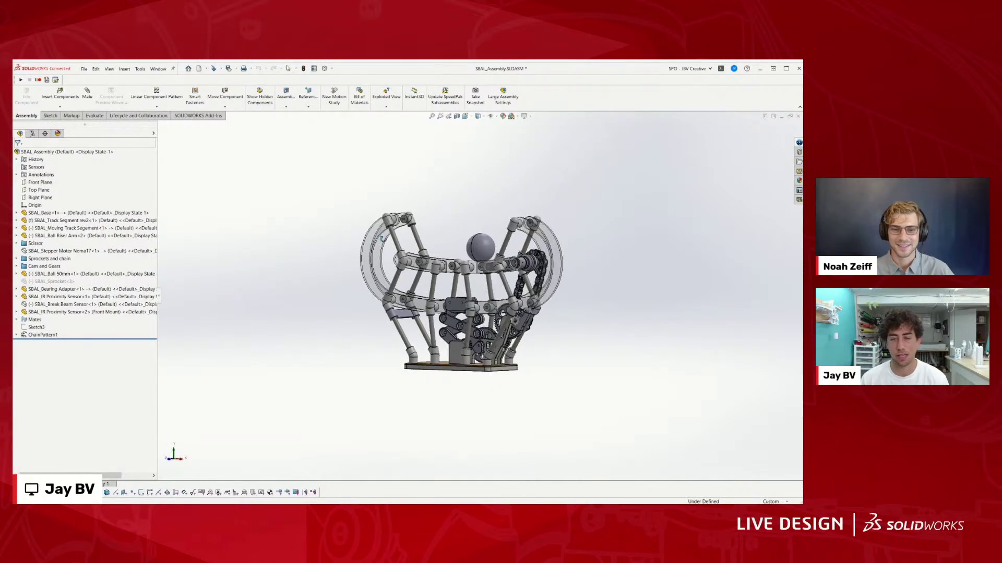
Step: Examine the marble-lift assembly from several angles and move its 50 mm ball along the upper track
scroll(532, 286, down, 3)
mouse_move(433, 284)
middle_down()
mouse_move(548, 277)
mouse_move(650, 294)
mouse_move(450, 287)
middle_up()
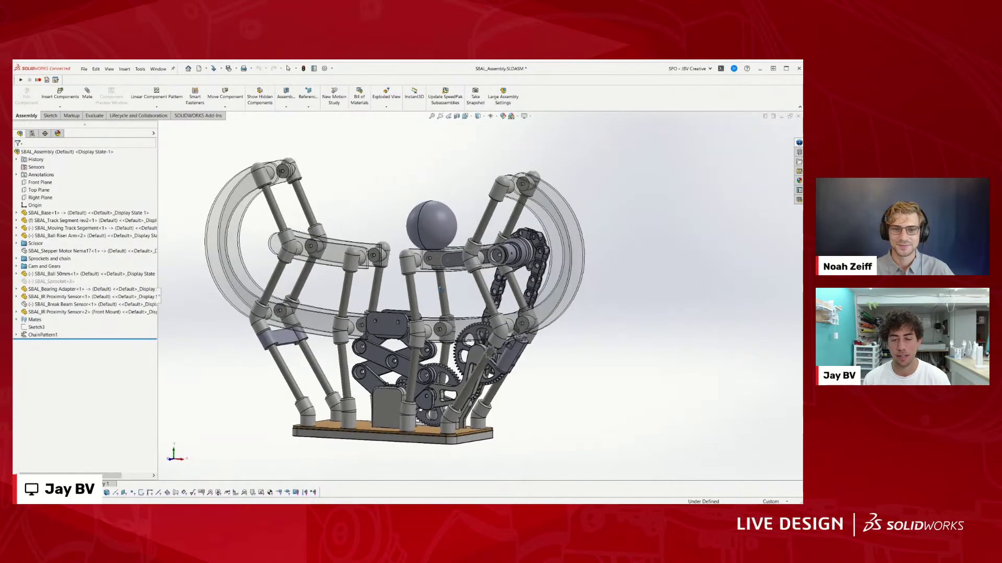
scroll(342, 346, down, 3)
key(z)
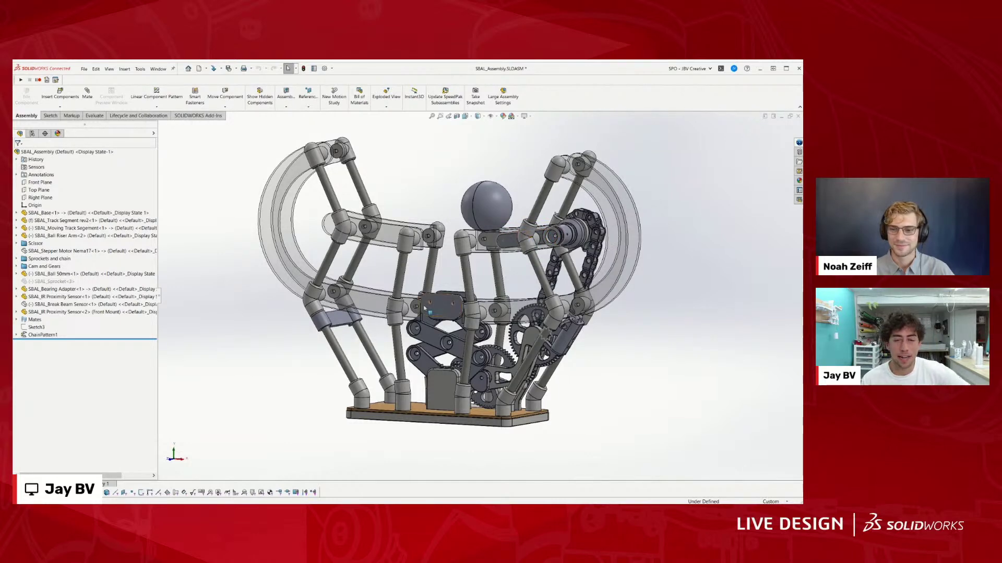
middle_drag(426, 310, 337, 307)
drag(513, 207, 519, 168)
key(Escape)
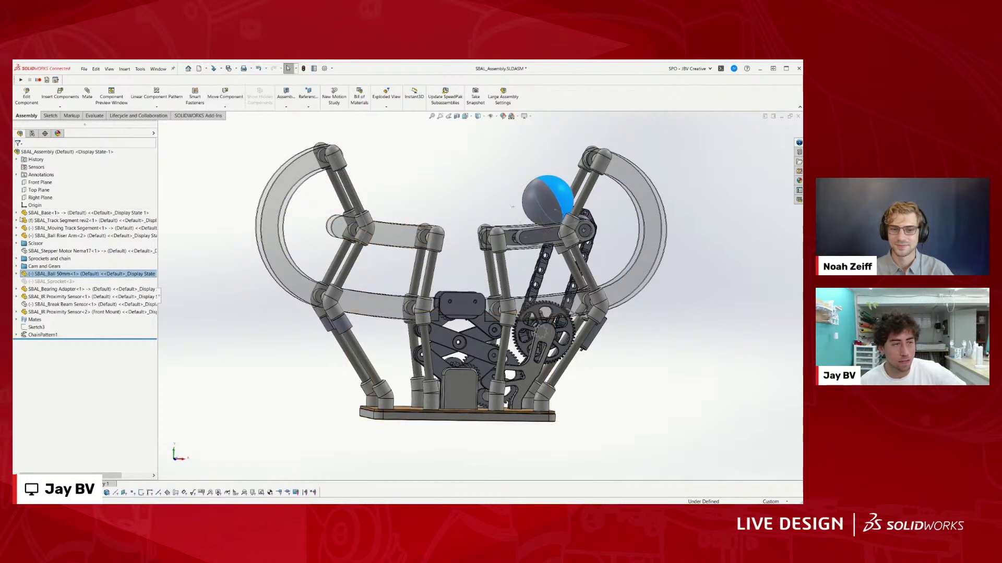
Step: Show Sketch5 of the SBAL_Track Segment rev2 component and move the 50 mm ball along that path to the opposite end curve
click(17, 221)
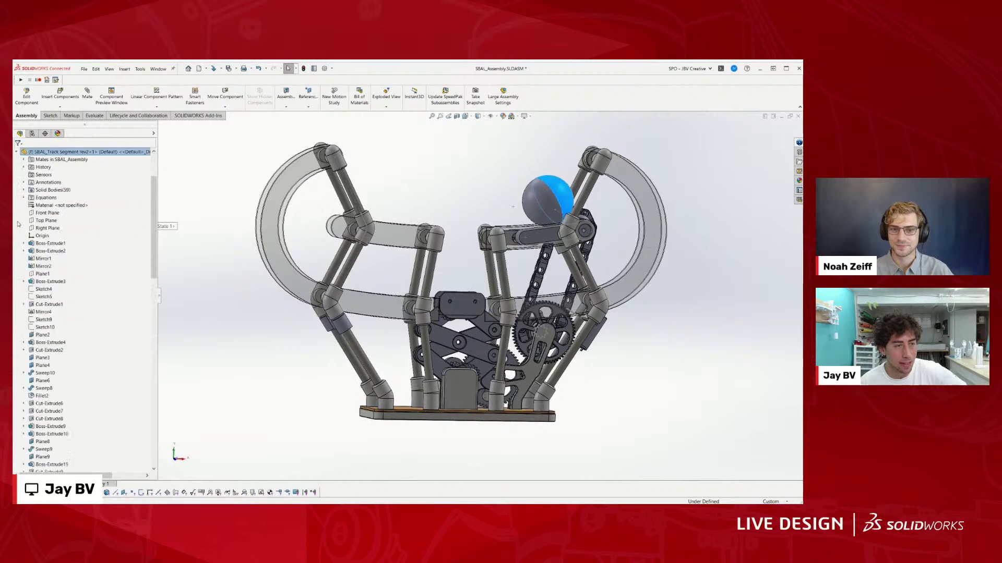
click(42, 296)
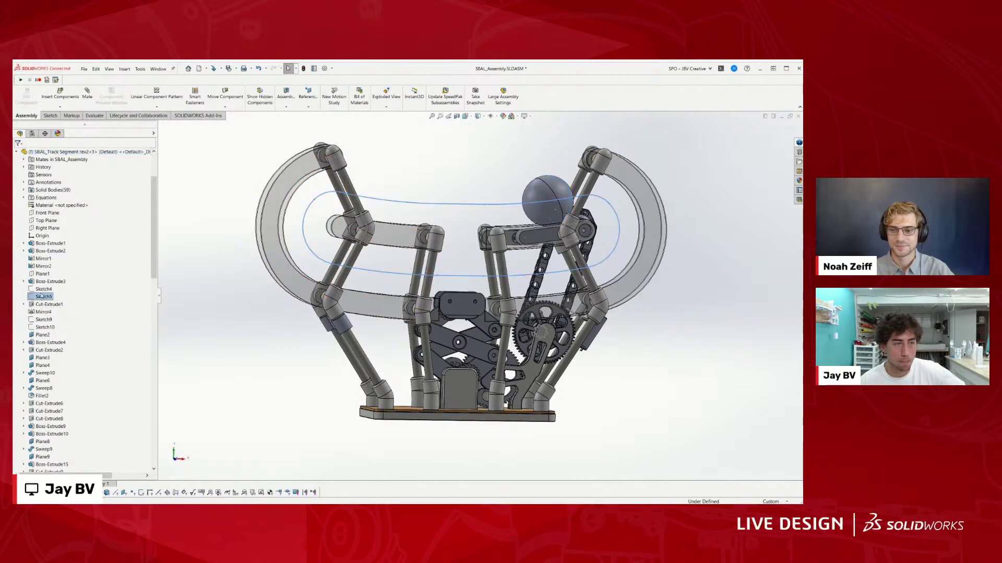
mouse_move(544, 193)
mouse_down()
mouse_move(471, 184)
mouse_move(405, 194)
mouse_up()
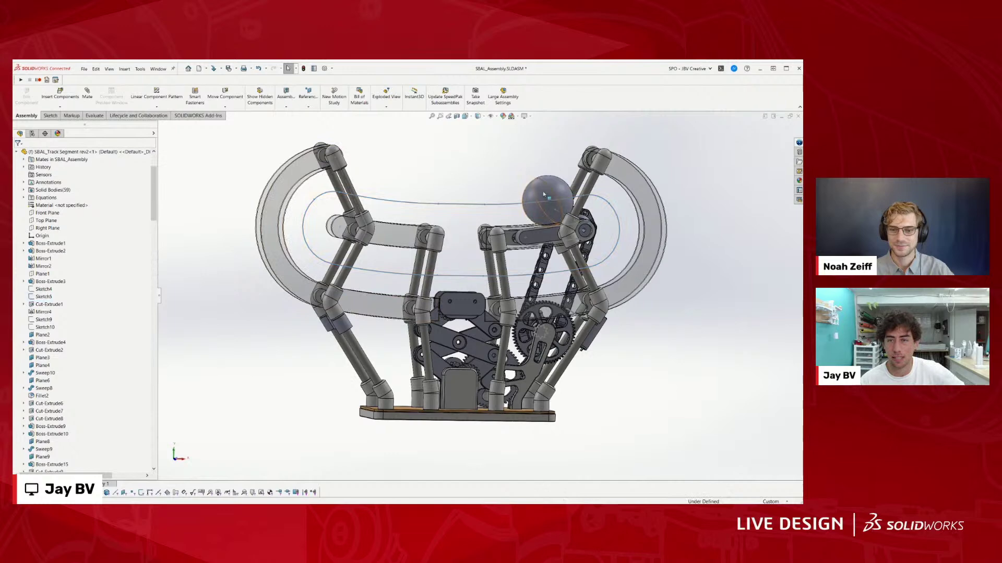
drag(495, 173, 256, 180)
scroll(293, 177, down, 5)
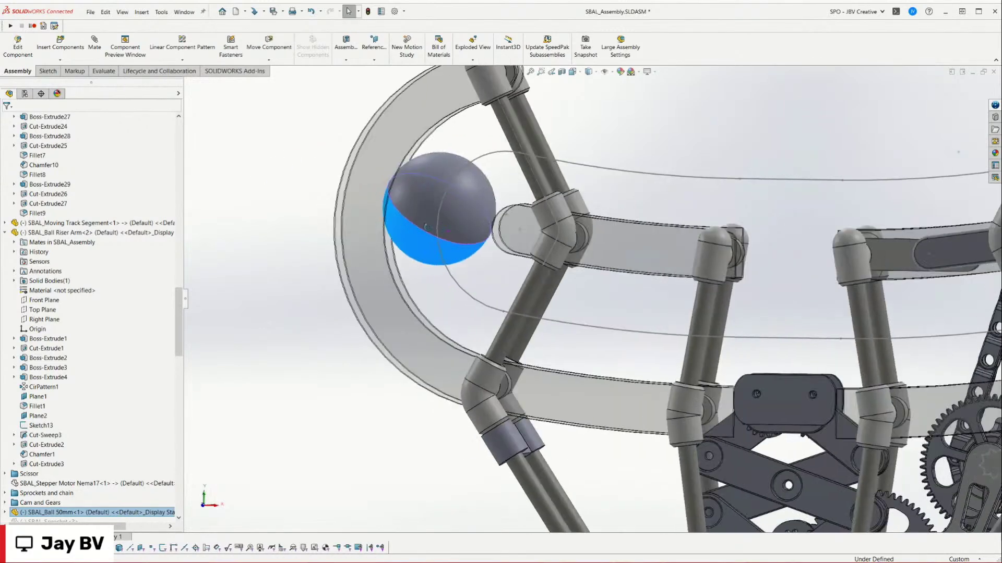
Step: Move the 50 mm ball along the lower part of the loop and up around the curve beside the chain
drag(452, 202, 602, 376)
mouse_move(602, 377)
middle_down()
mouse_move(620, 386)
mouse_move(594, 409)
mouse_move(616, 485)
mouse_move(601, 387)
middle_up()
scroll(601, 377, up, 3)
drag(604, 309, 928, 251)
middle_drag(931, 252, 794, 240)
click(794, 237)
drag(800, 264, 801, 151)
scroll(82, 357, up, 4)
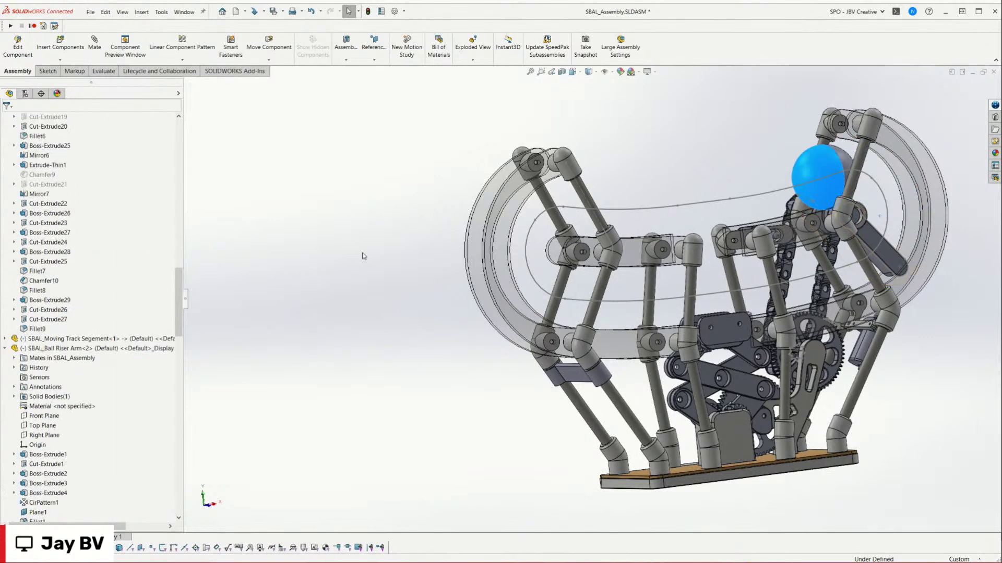
Step: Find the mates of the 50 mm ball component and open PathMate1 for editing
scroll(646, 151, down, 4)
scroll(798, 256, up, 5)
scroll(798, 257, down, 5)
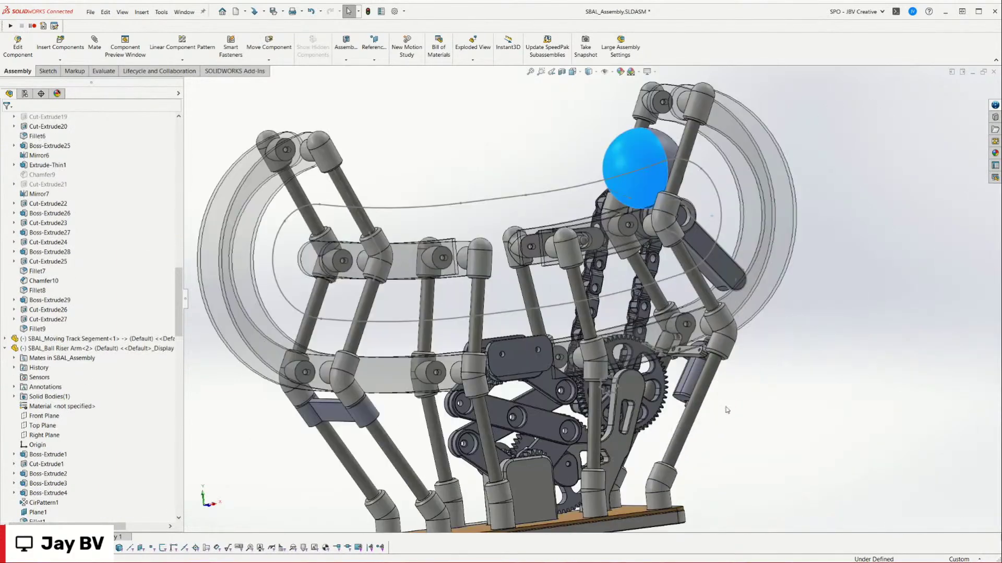
scroll(51, 378, down, 6)
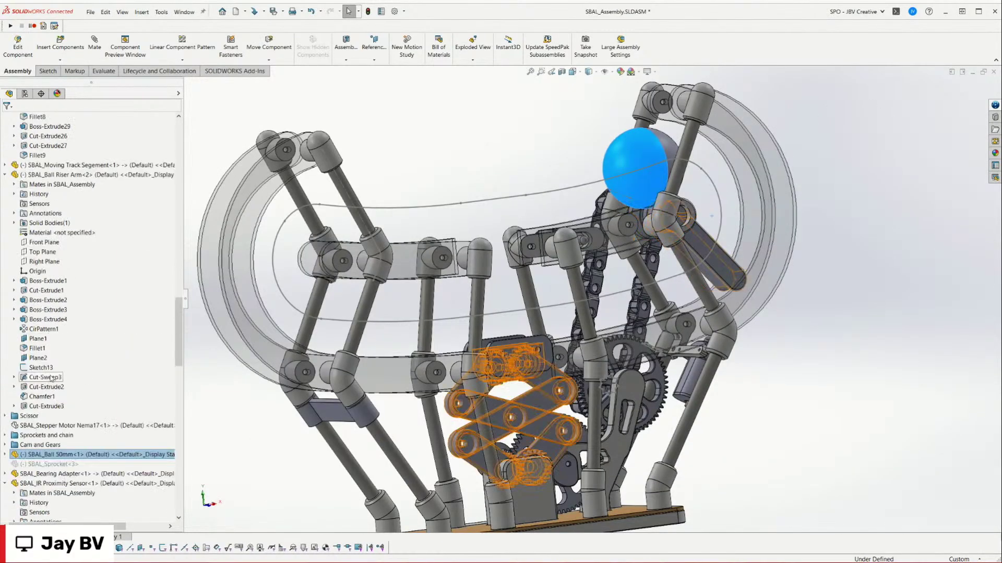
click(5, 454)
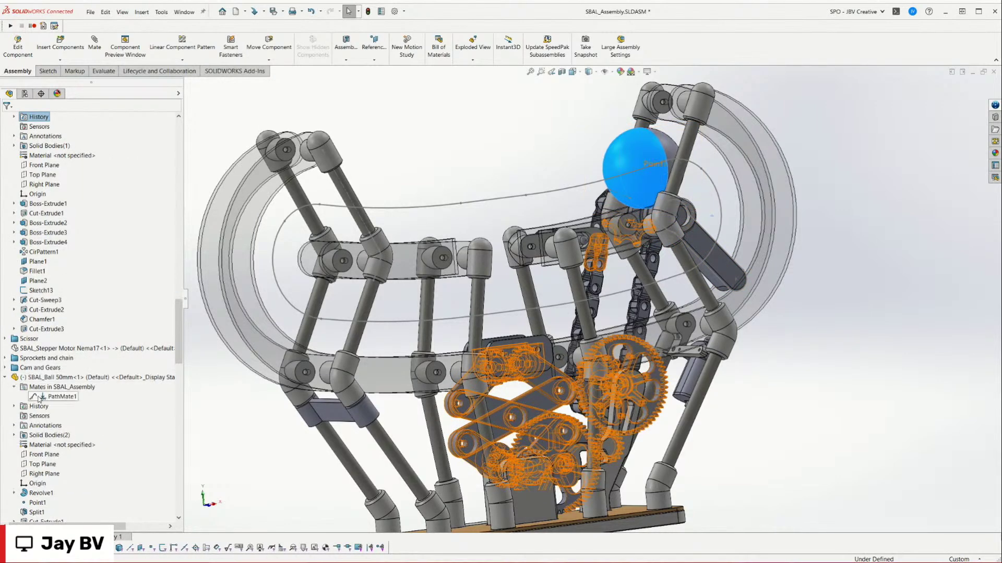
click(41, 399)
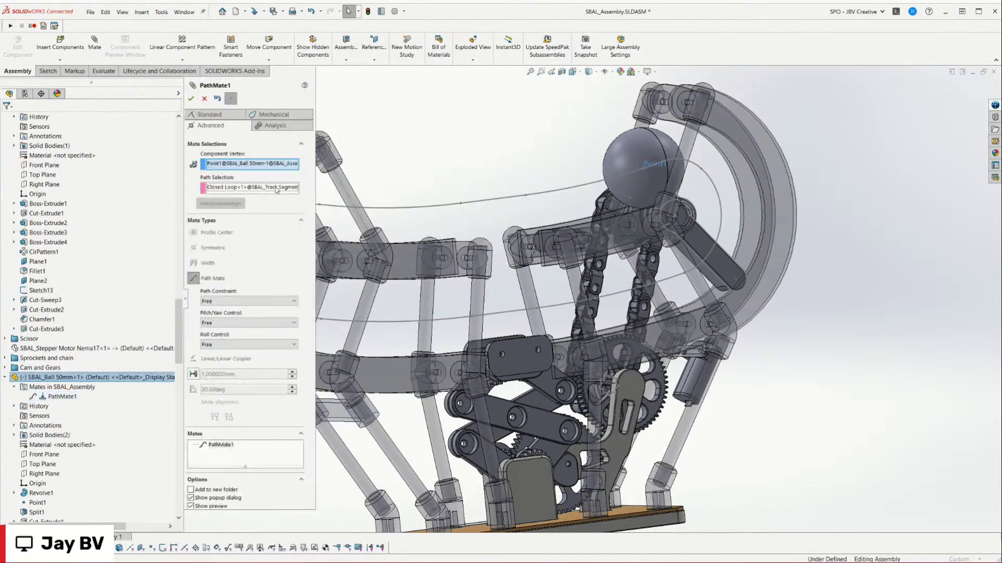
Step: Examine the path selection and component vertex used in PathMate1
click(253, 190)
scroll(570, 220, up, 5)
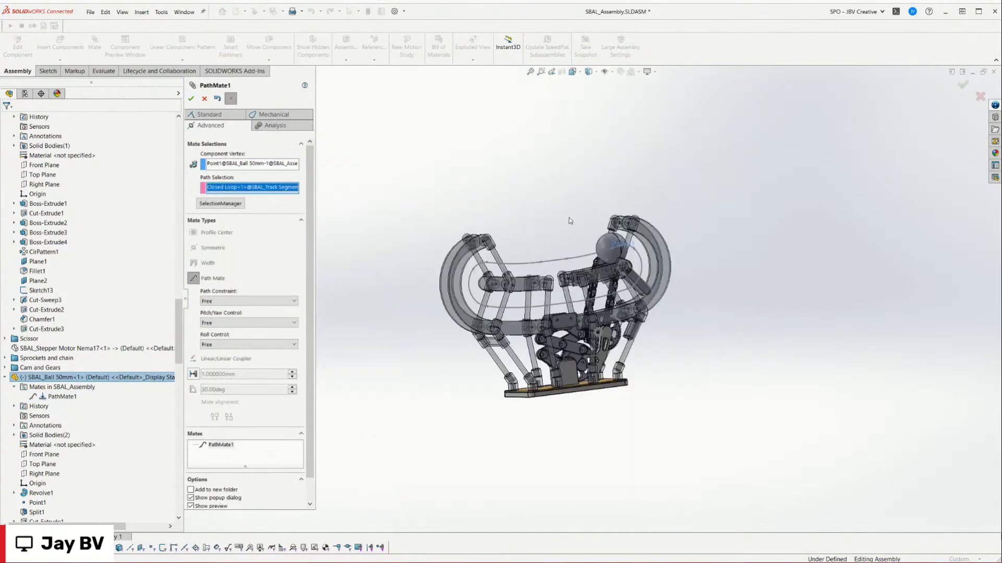
click(260, 165)
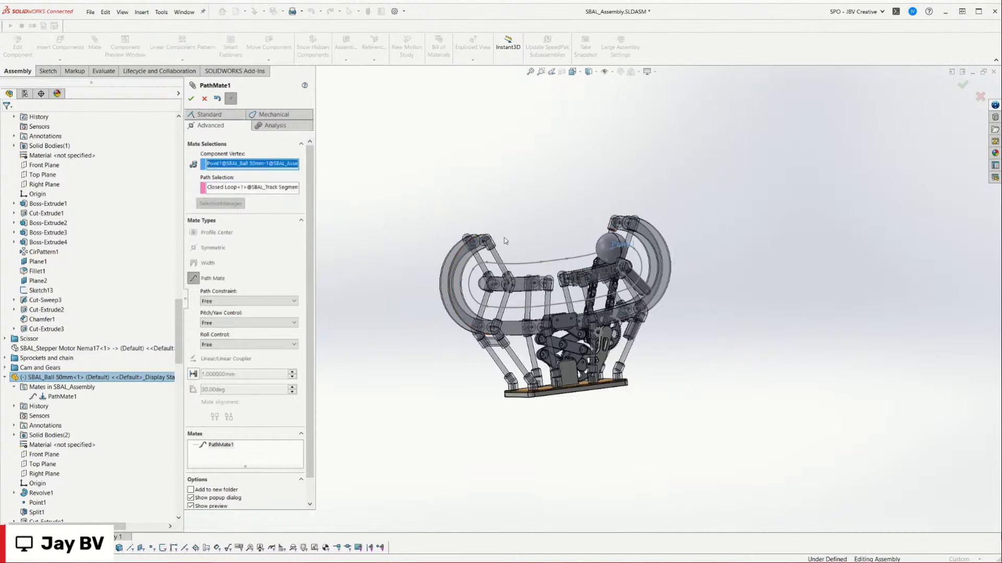
Step: Close PathMate1 without changes and move the 50 mm ball along its path to the track's opposite end curve
scroll(588, 305, down, 5)
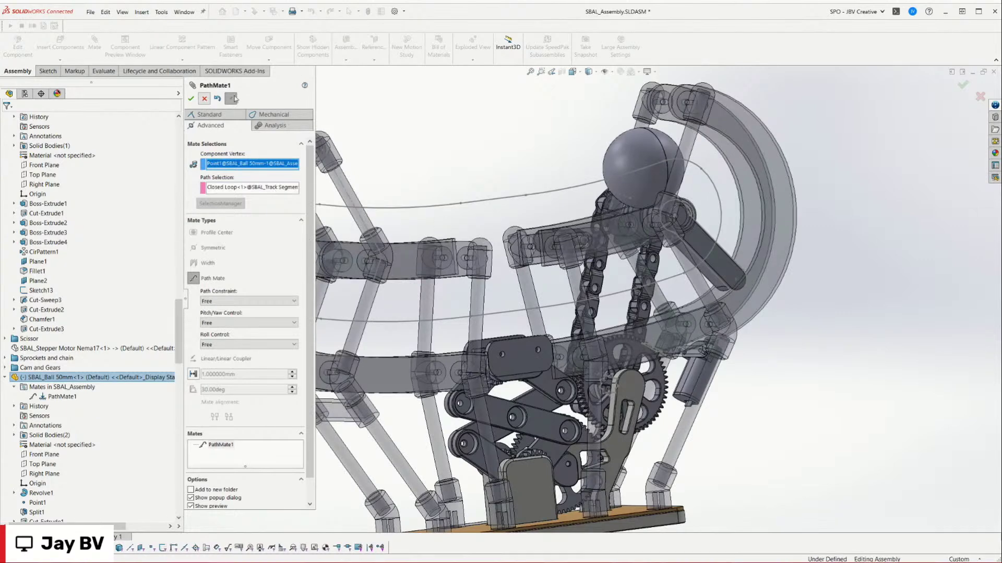
click(204, 99)
scroll(584, 292, up, 4)
middle_drag(579, 324, 573, 346)
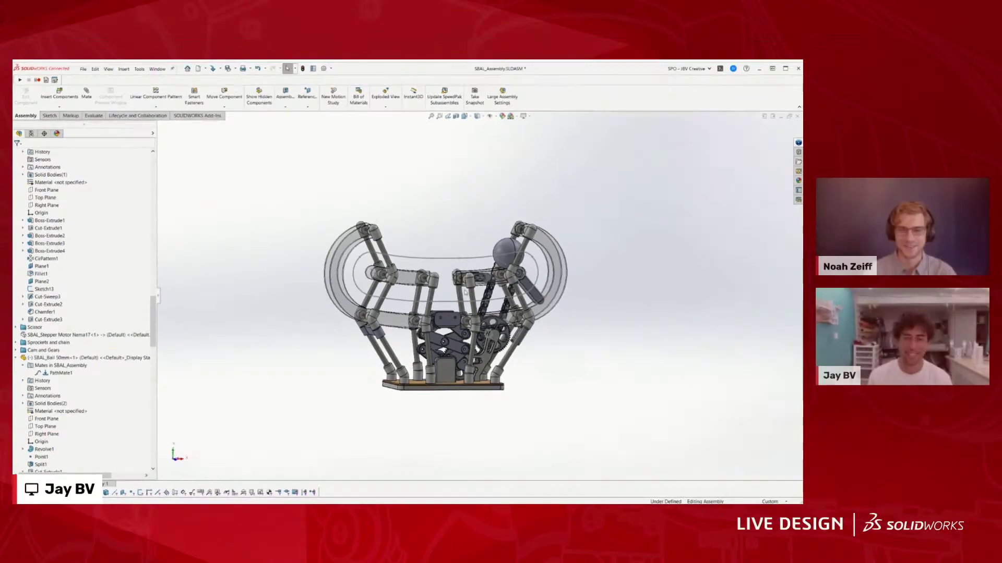
scroll(555, 260, down, 2)
drag(533, 237, 272, 302)
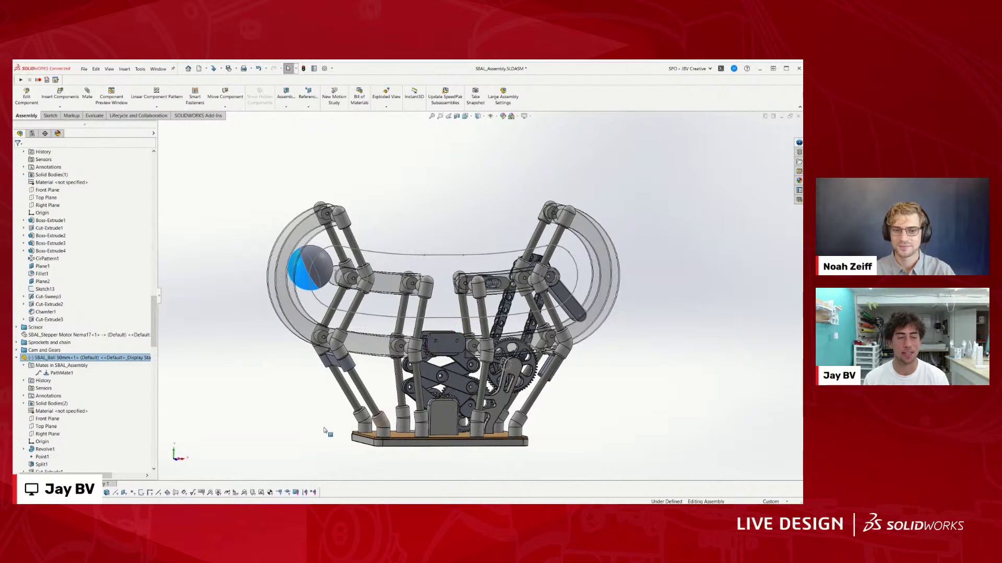
Step: Raise the moving track segment on its scissor linkage until it sits level in the upper track gap
scroll(606, 360, up, 2)
middle_drag(585, 368, 574, 333)
scroll(472, 331, down, 6)
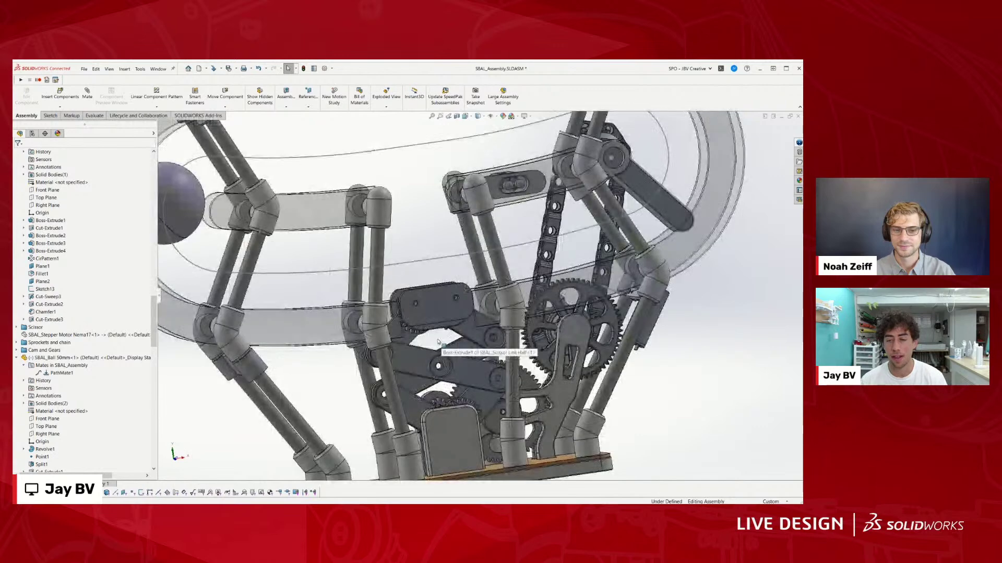
drag(441, 317, 452, 214)
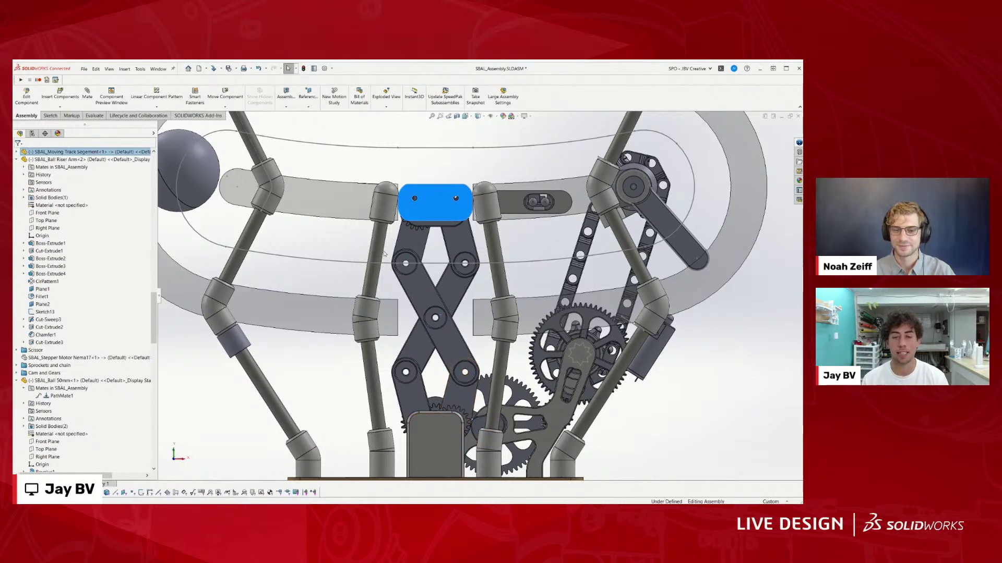
Step: Examine the scissor linkage's centre pivot by selecting the hole faces of the two crossing links
mouse_move(422, 300)
mouse_down()
mouse_move(433, 292)
mouse_move(434, 314)
mouse_up()
scroll(436, 316, up, 5)
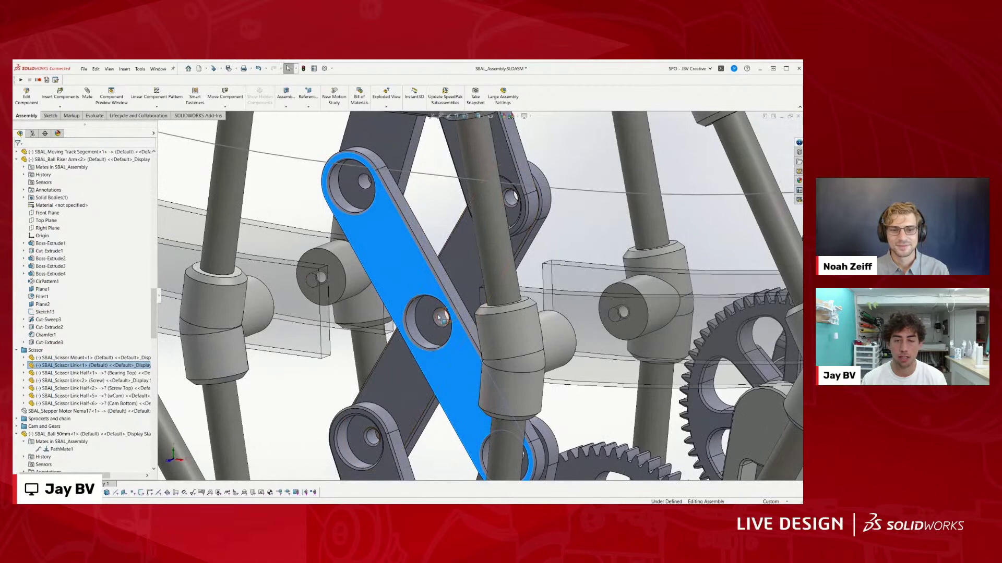
click(441, 317)
ctrl+click(412, 330)
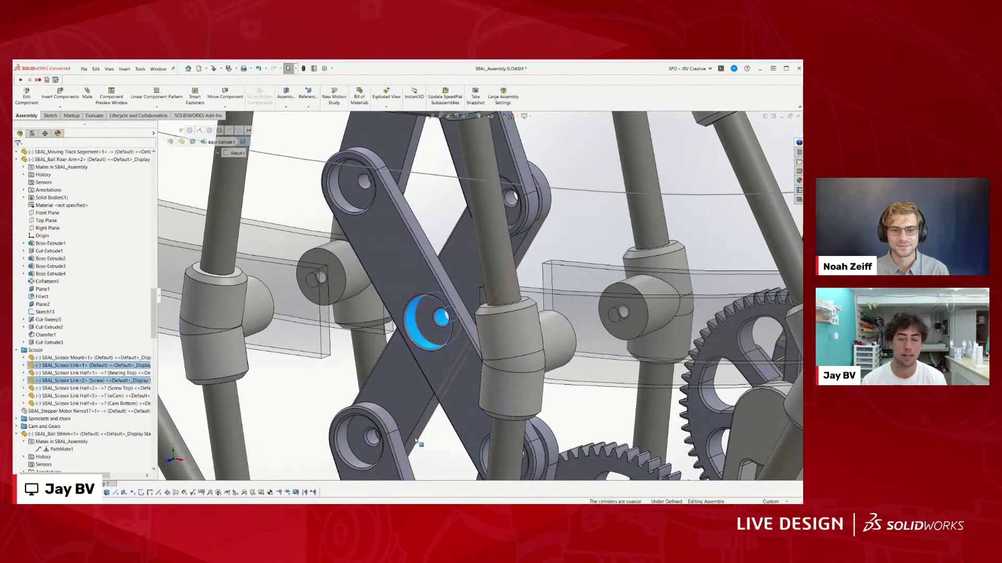
scroll(428, 311, down, 4)
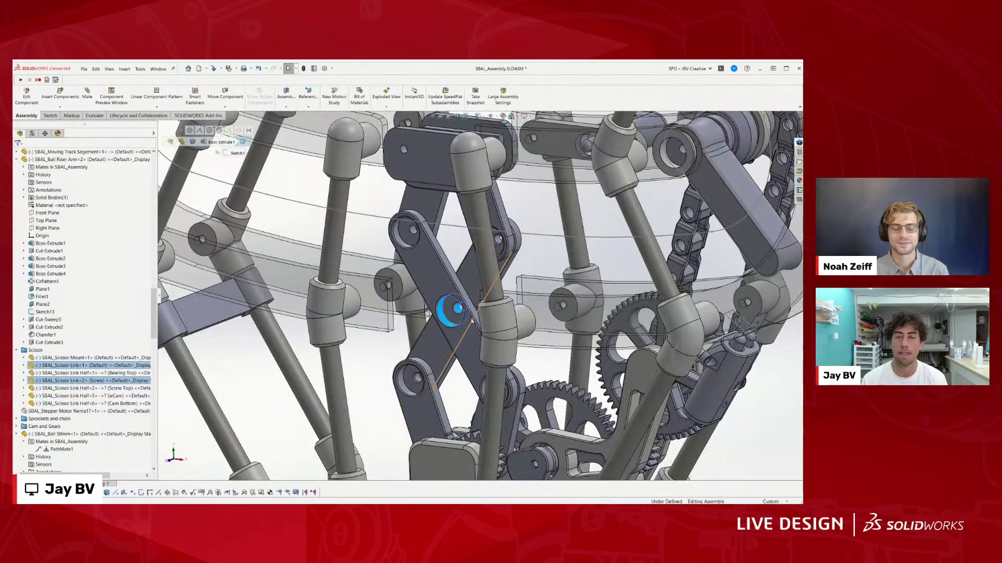
scroll(506, 204, down, 5)
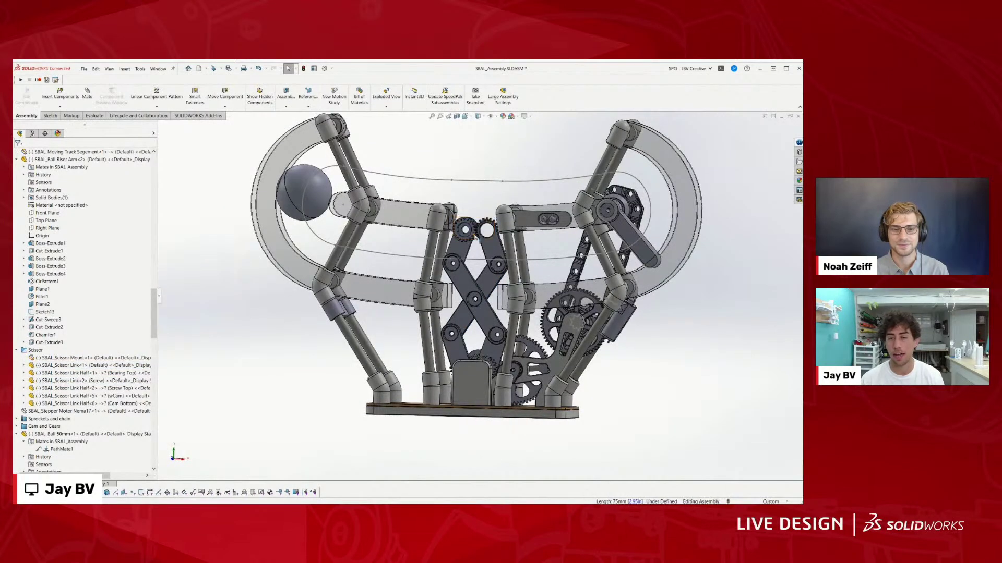
Step: Examine the meshing gear teeth at the upper ends of the two scissor link halves
scroll(474, 248, up, 4)
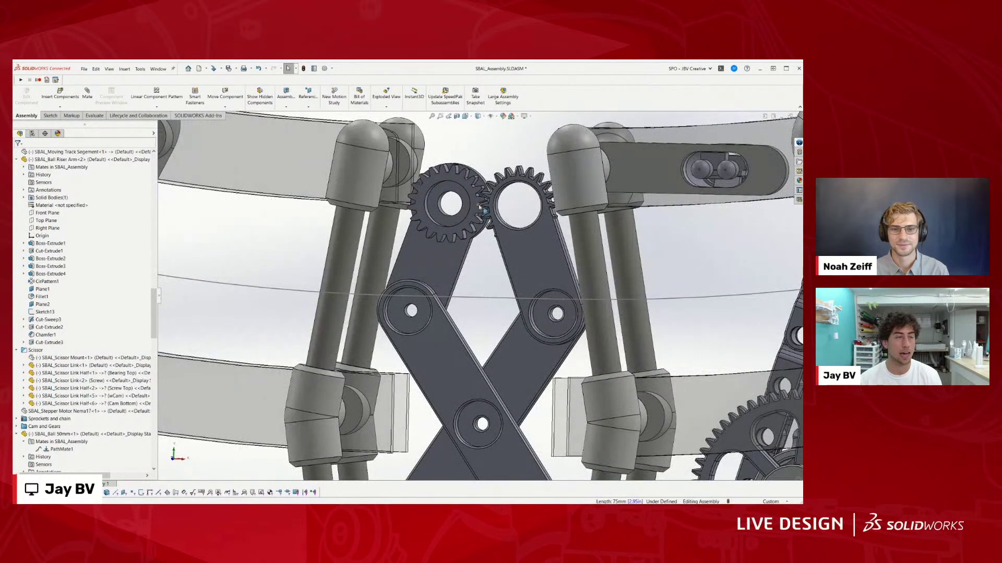
drag(481, 196, 516, 204)
key(Escape)
key(f)
Step: Select the cam beside the lower scissor link and examine how it sits within the mechanism
scroll(491, 286, up, 5)
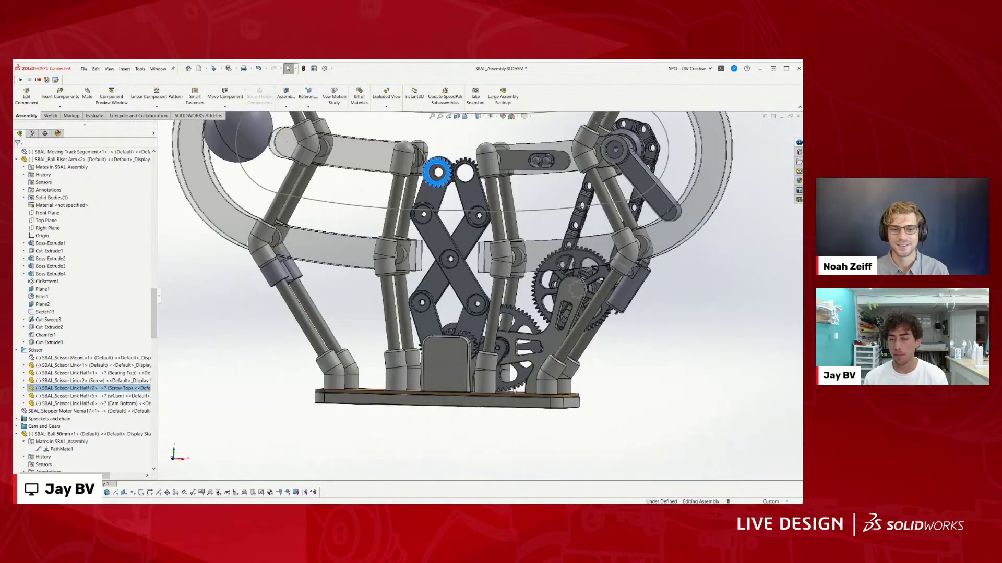
scroll(486, 384, up, 2)
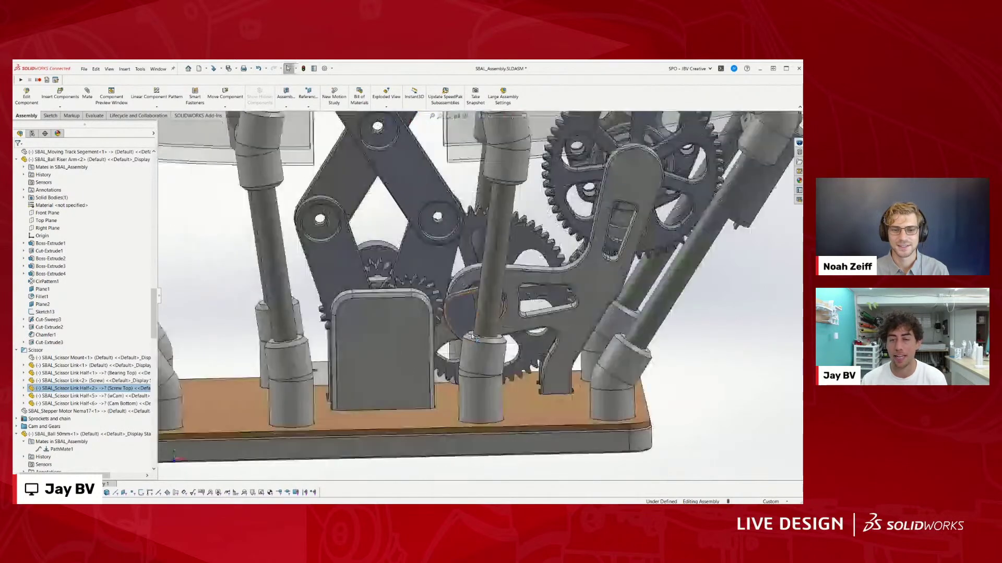
click(457, 308)
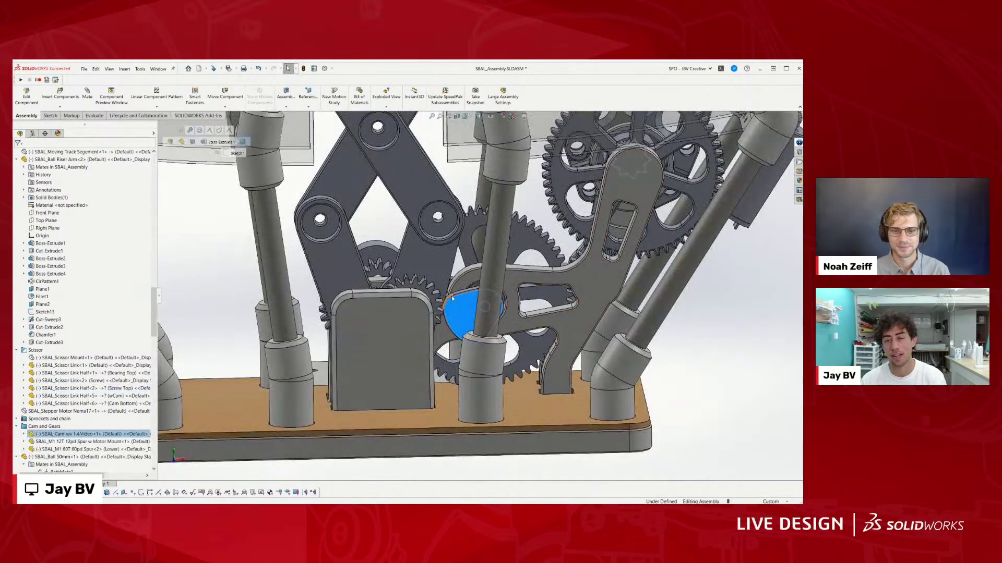
drag(454, 311, 476, 341)
scroll(476, 340, down, 3)
key(f)
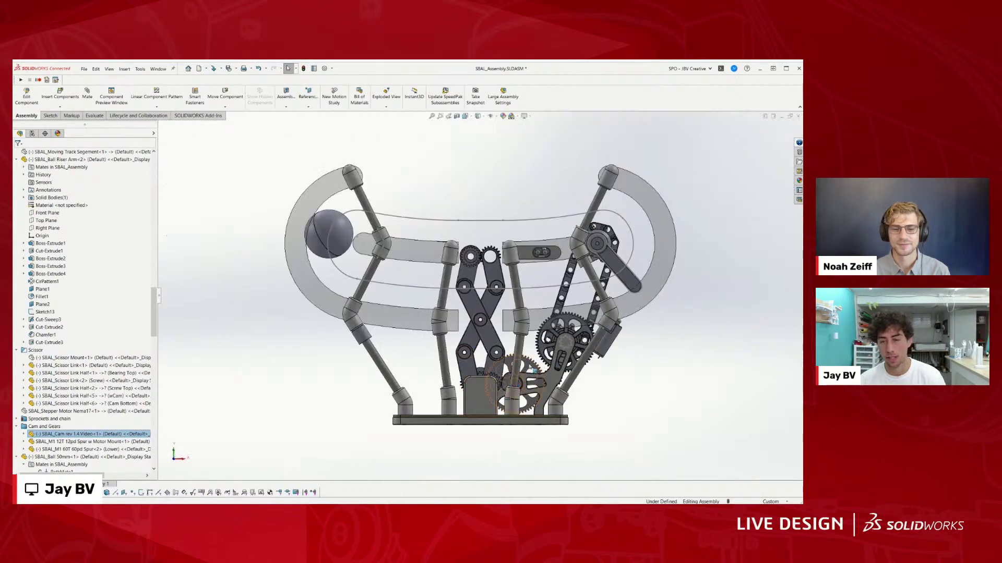
Step: Find the mates of the SBAL_Cam rev 1.4.Video component and open CamMateTangent1 for editing
key(Escape)
scroll(534, 386, up, 5)
click(452, 345)
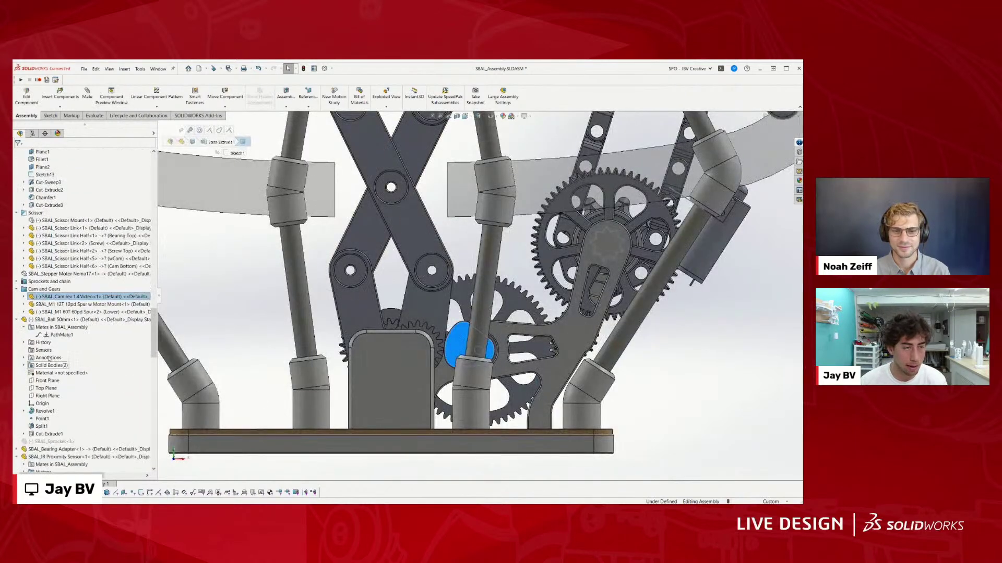
click(24, 297)
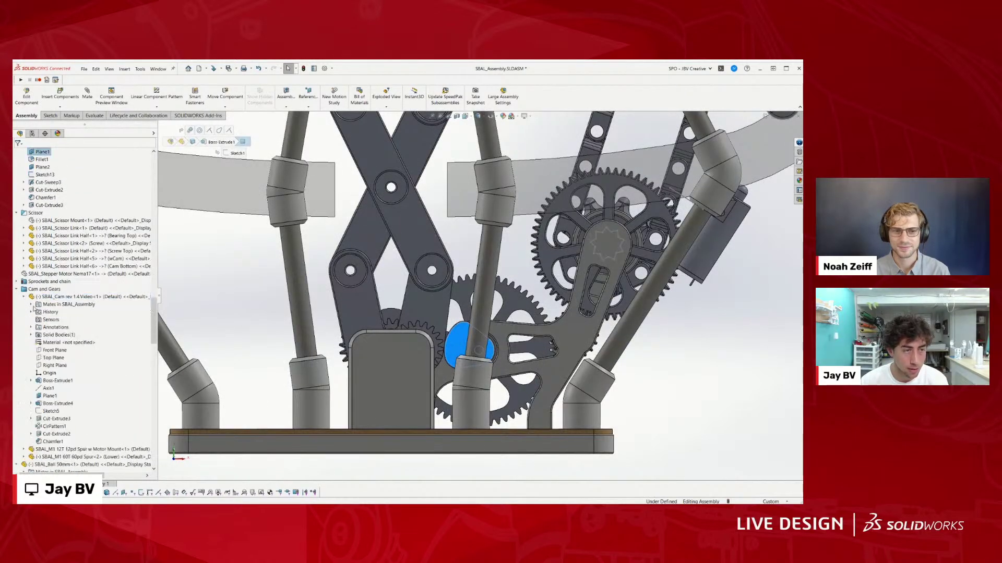
click(31, 305)
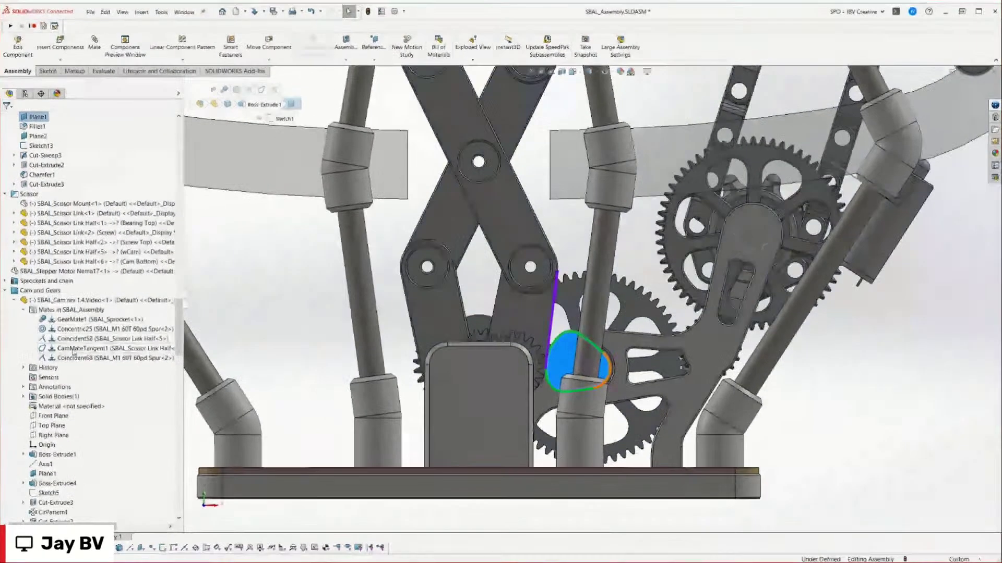
click(78, 335)
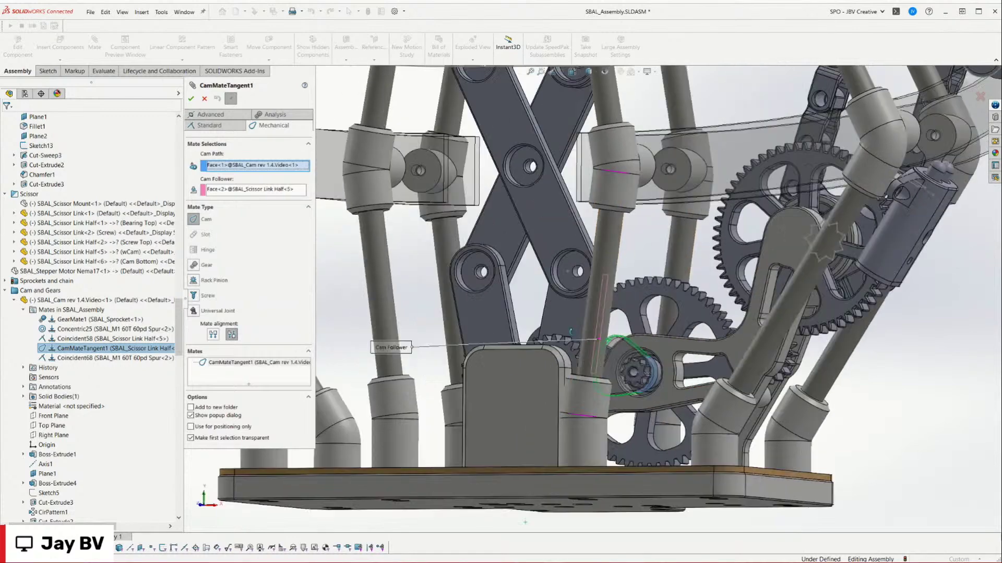
Step: Examine the cam path and cam follower faces of CamMateTangent1 and close the mate
scroll(629, 364, down, 8)
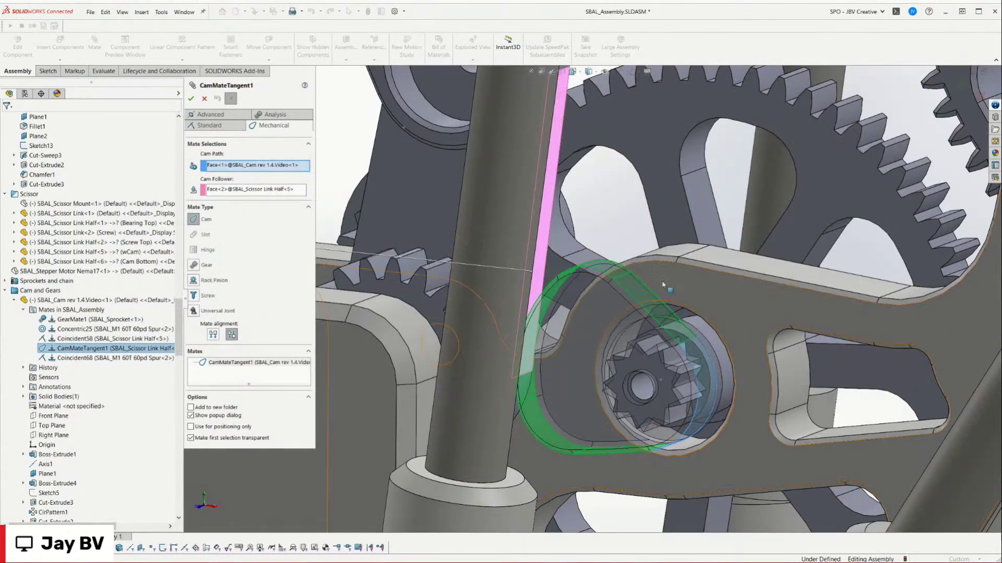
scroll(641, 281, up, 4)
middle_drag(673, 281, 619, 256)
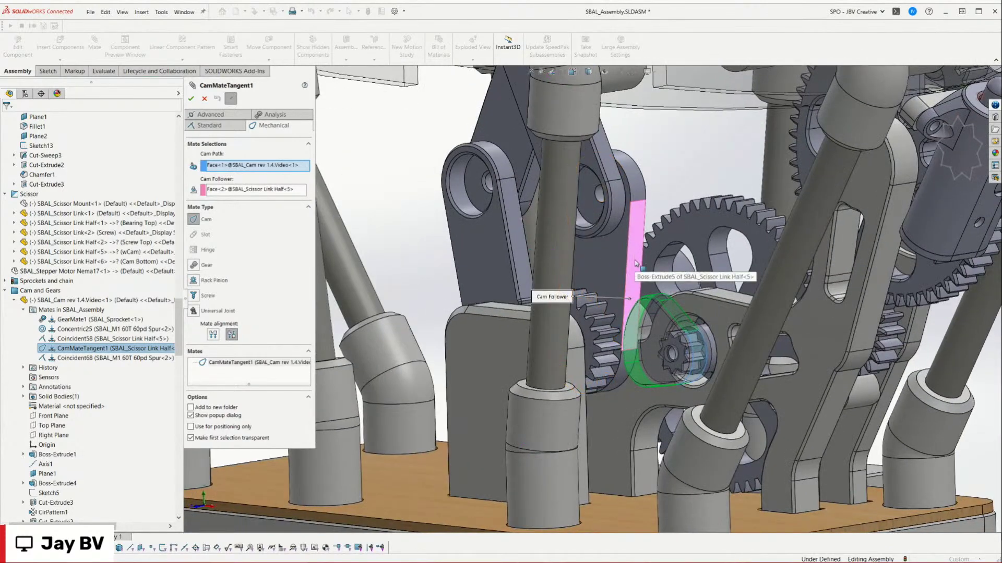
scroll(634, 276, down, 3)
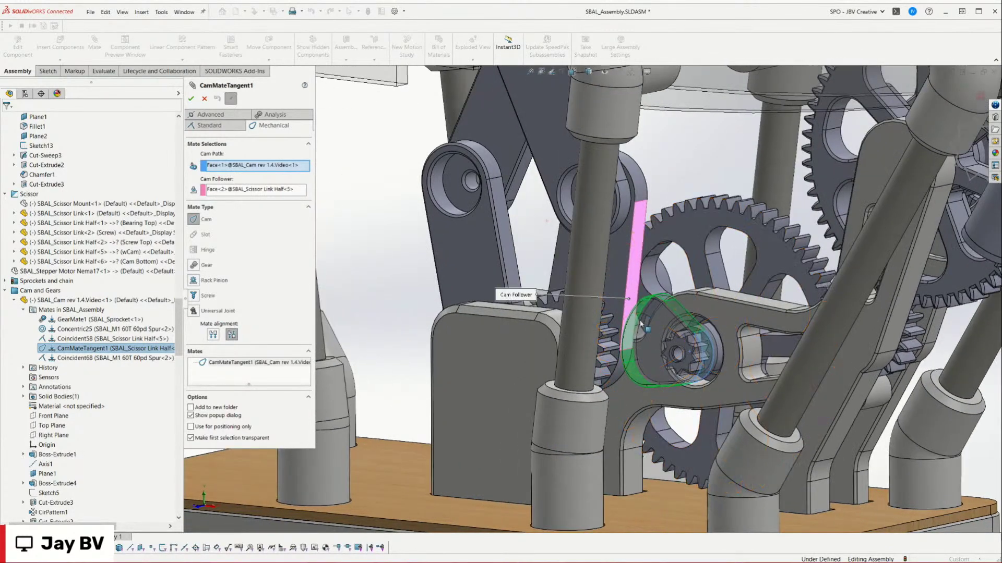
click(192, 99)
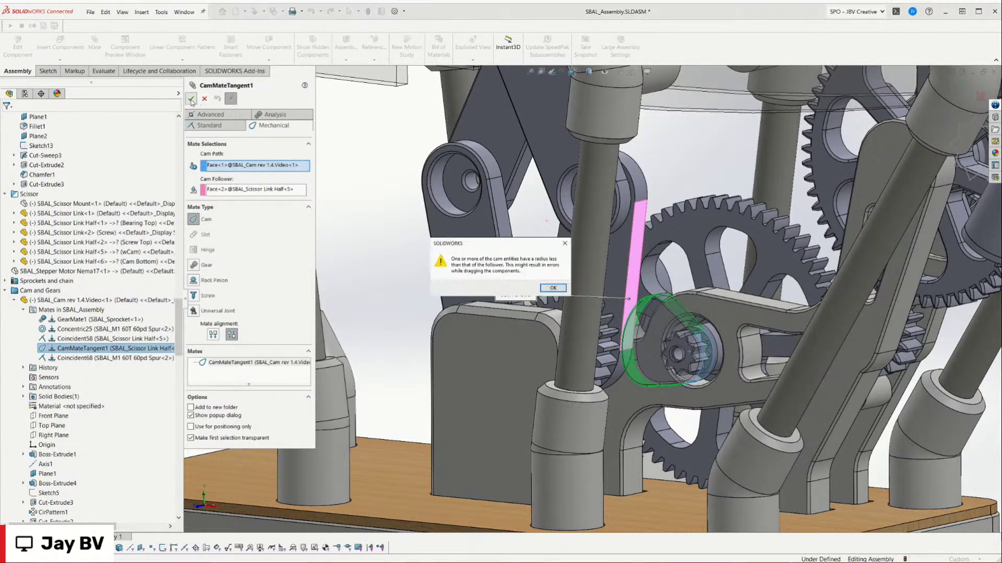
click(552, 288)
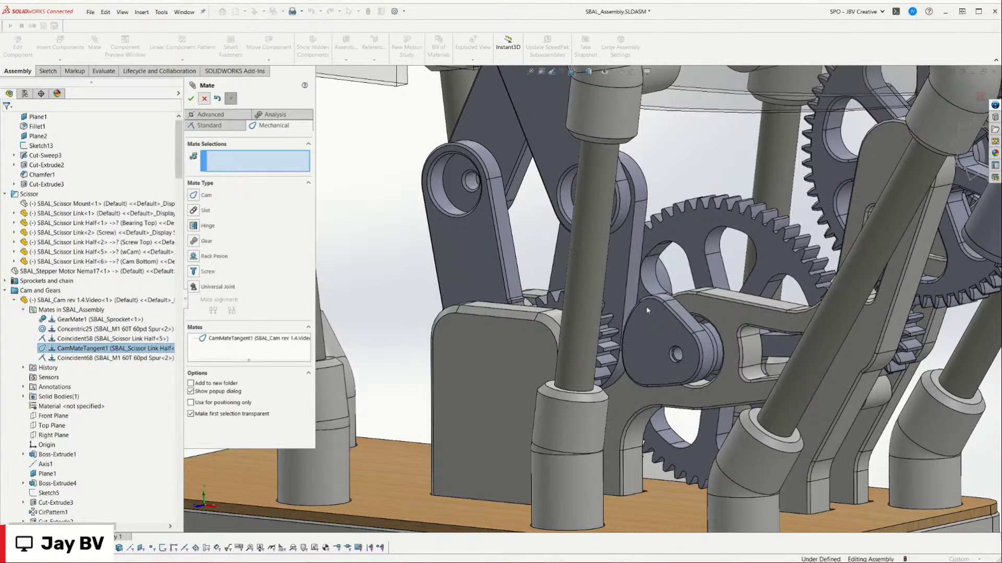
key(Escape)
Step: Rotate the cam about its axle to drive the scissor linkage down into its collapsed position
click(645, 319)
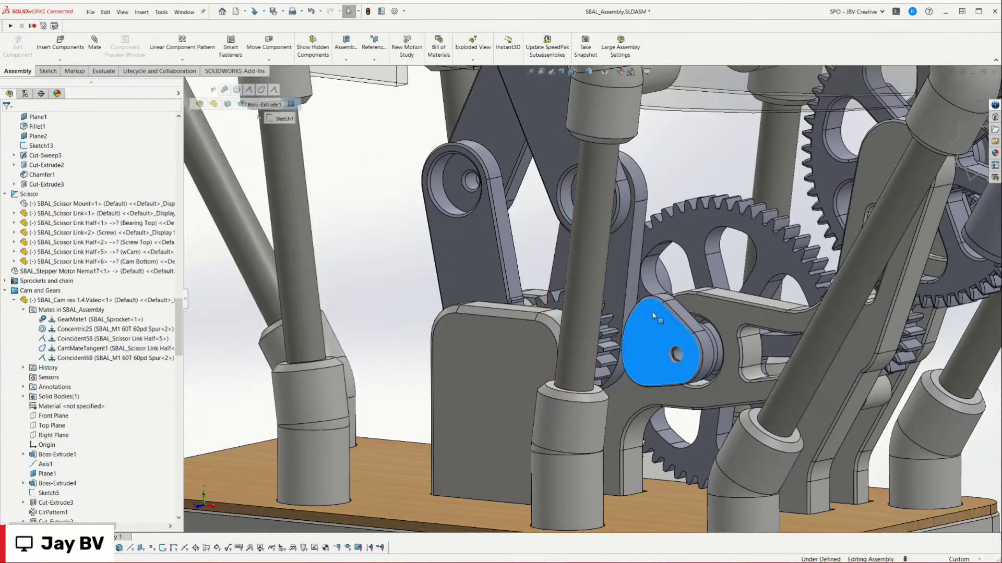
drag(645, 319, 611, 290)
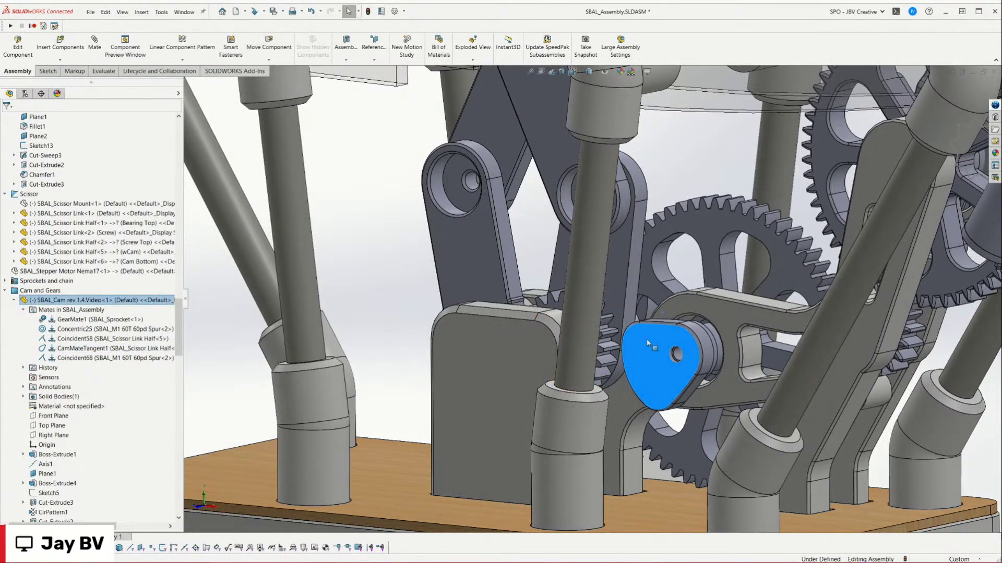
key(ctrl+8)
drag(633, 354, 720, 320)
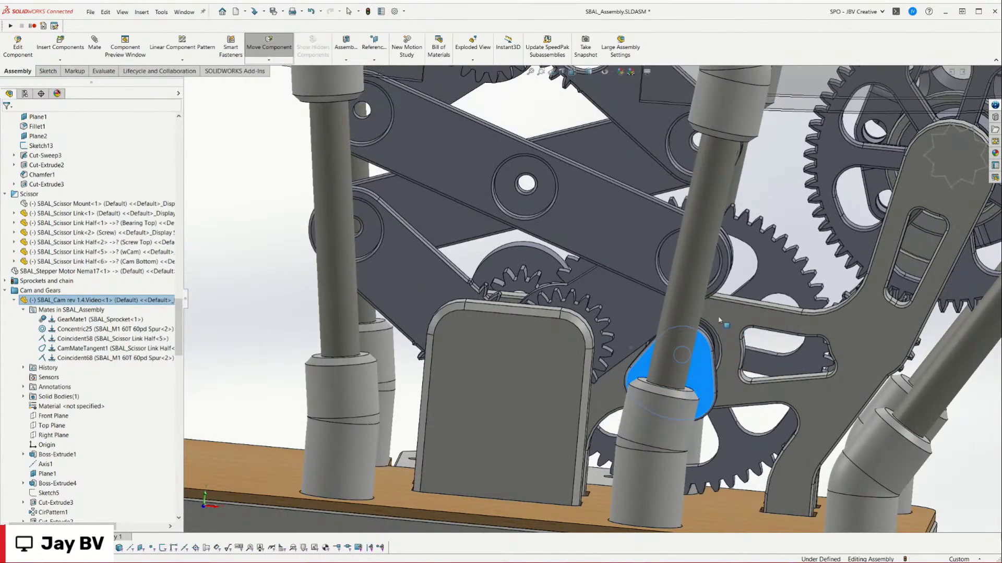
Step: Show the moving track segment in the front view and turn the cam to demonstrate the lift motion
key(Escape)
key(f)
key(ctrl+1)
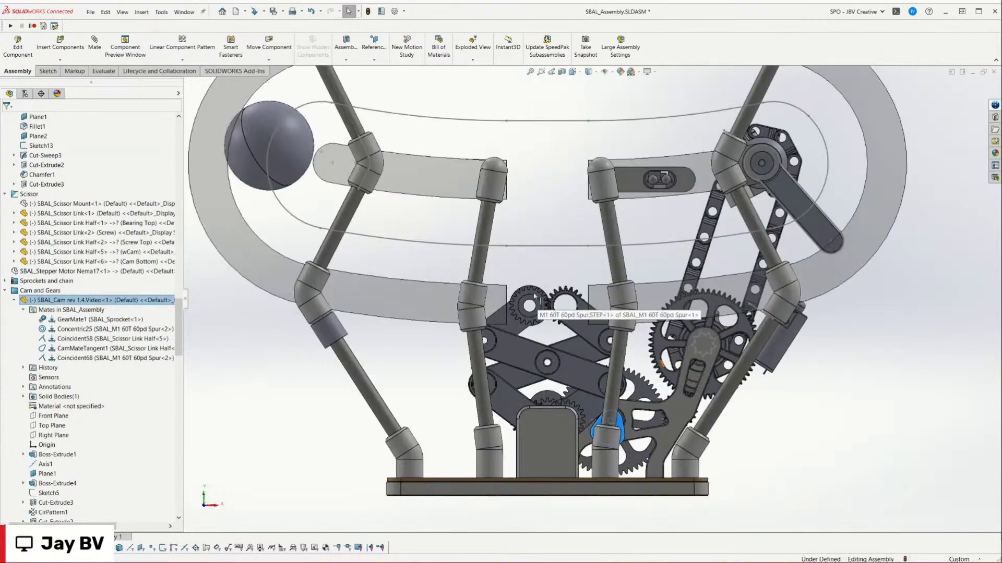
click(535, 299)
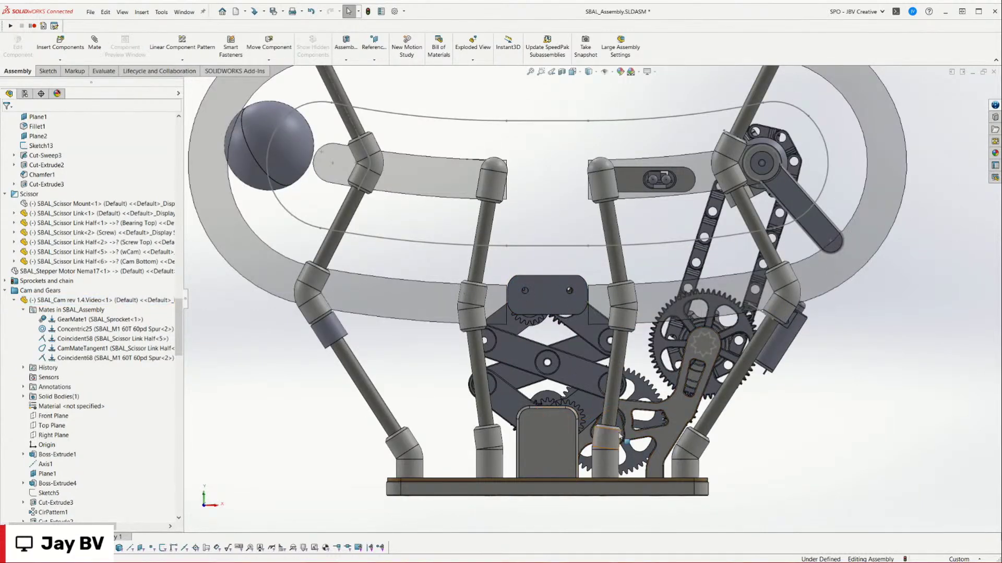
drag(624, 441, 755, 495)
key(Escape)
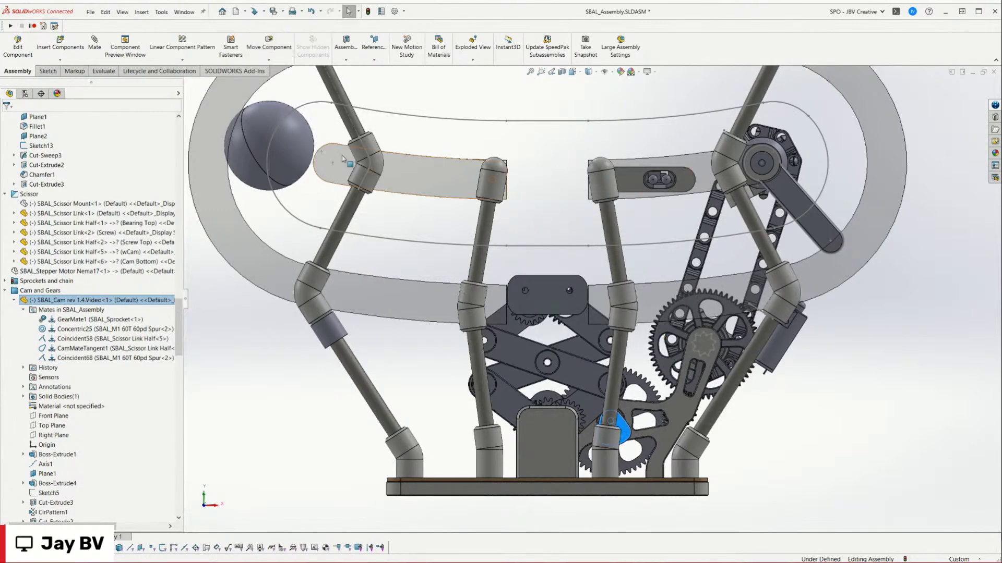
Step: Swing the ball riser arm downward and move the moving track segment up to the upper track gap and back down
drag(833, 234, 801, 203)
key(Escape)
drag(536, 297, 538, 180)
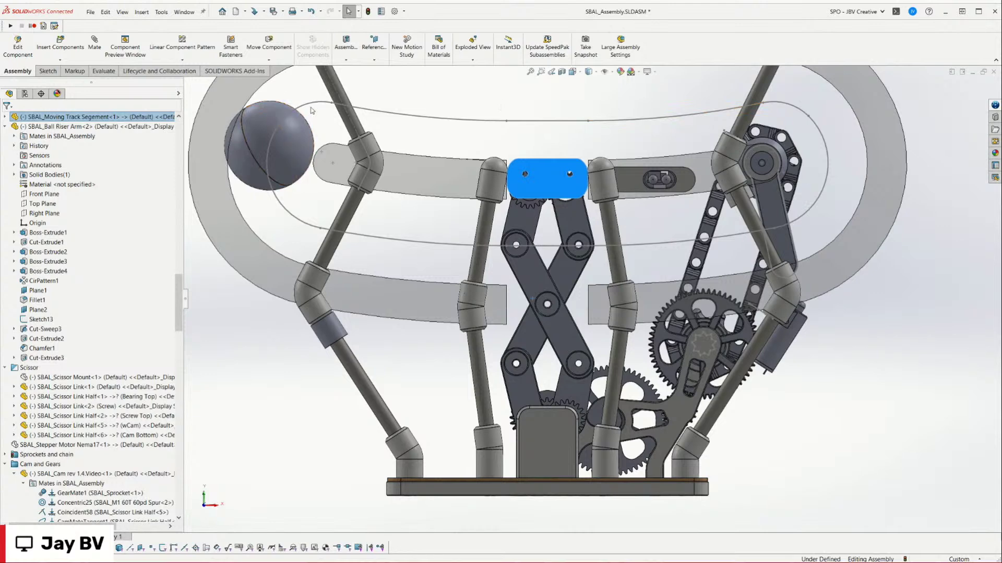
drag(518, 164, 545, 316)
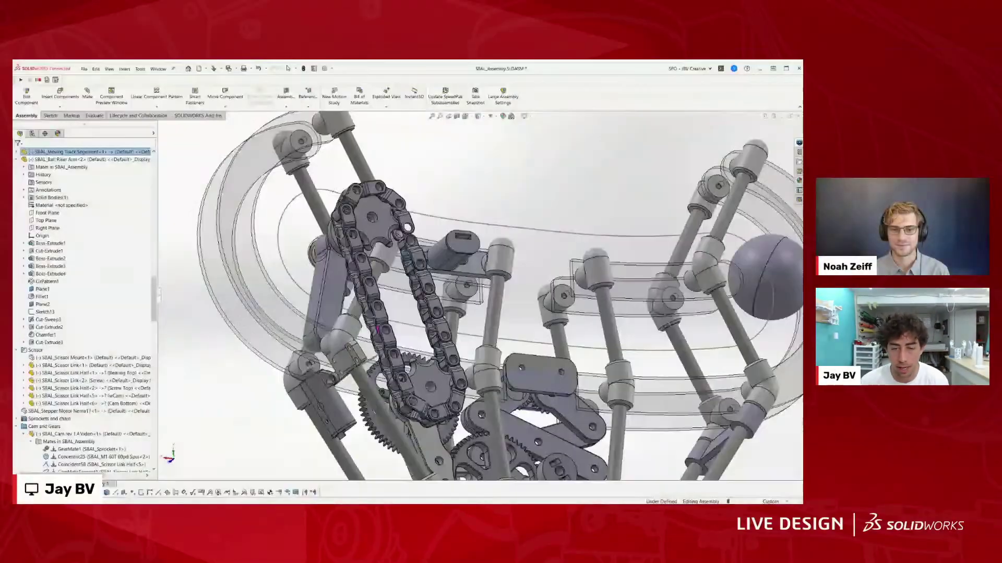
Step: Orient the assembly towards the chain, collapse the expanded component branches in the feature tree, and select ChainPattern1
middle_drag(418, 260, 292, 282)
click(17, 159)
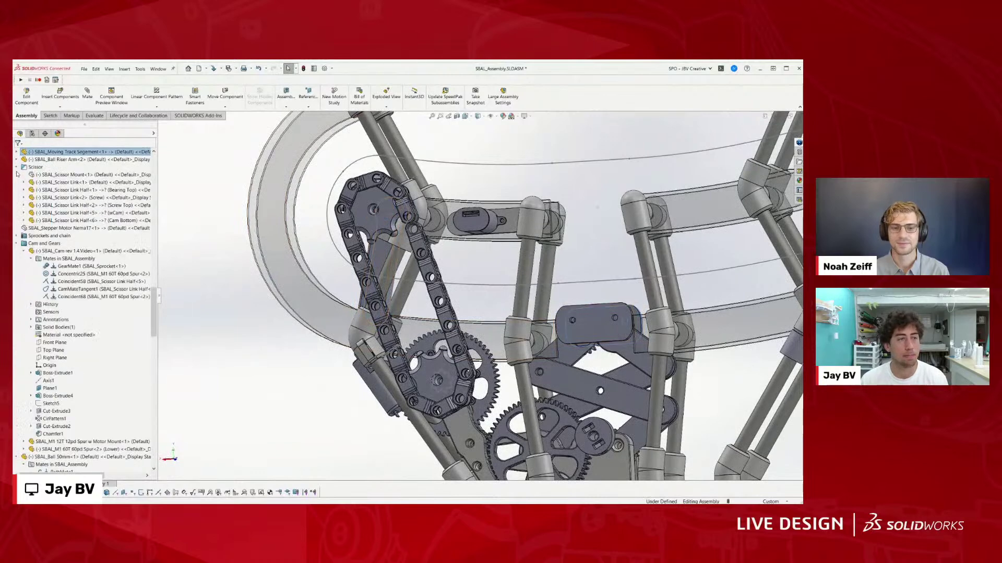
click(16, 167)
click(17, 190)
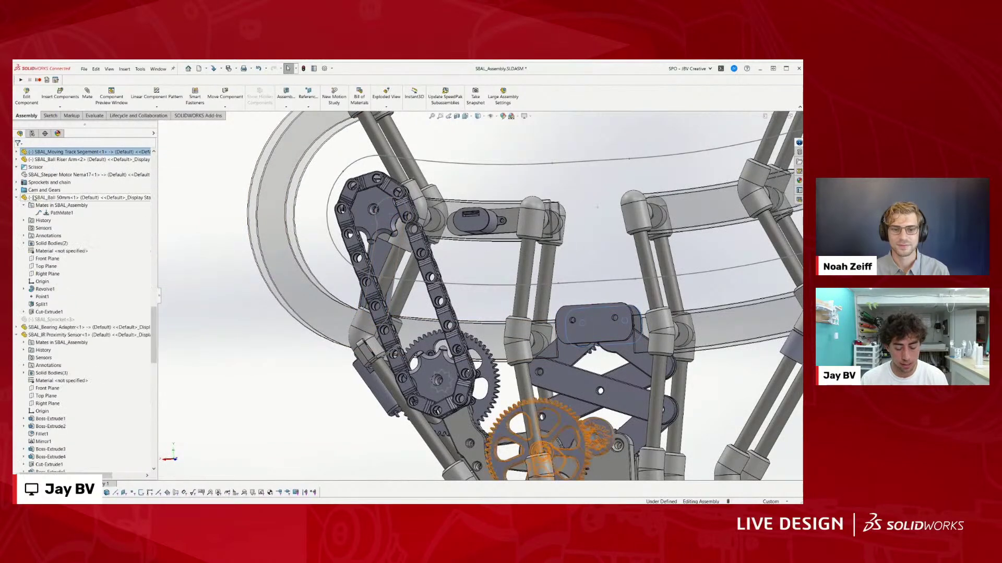
click(33, 198)
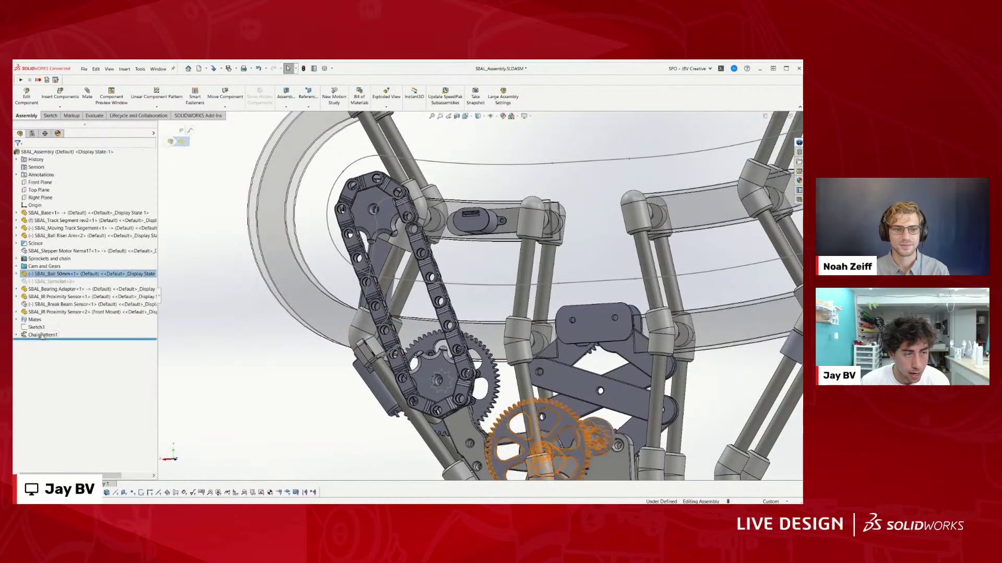
click(42, 335)
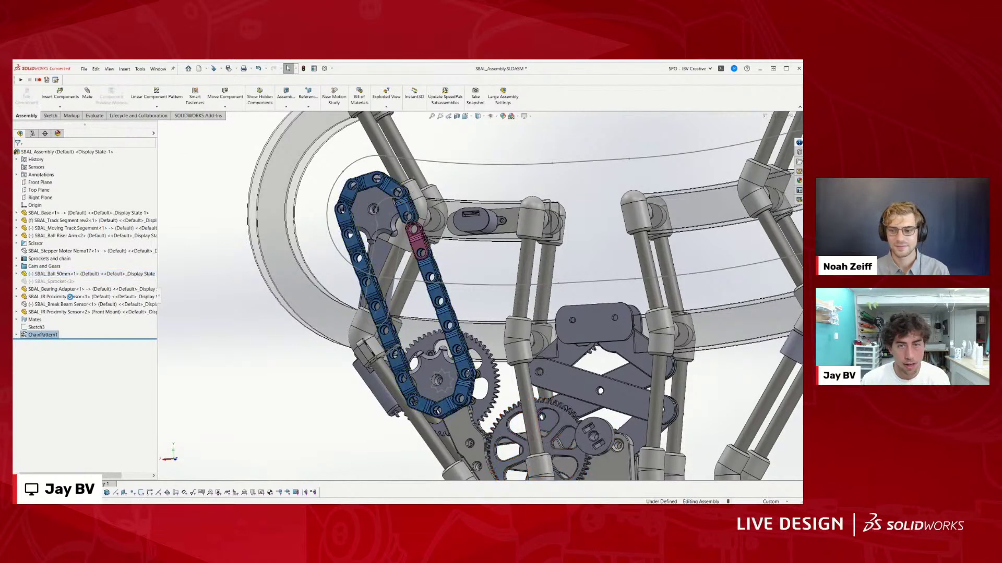
Step: Open ChainPattern1 for editing to examine its link faces and path alignment plane, exit without changes, and view the chain path Sketch3
scroll(419, 240, down, 5)
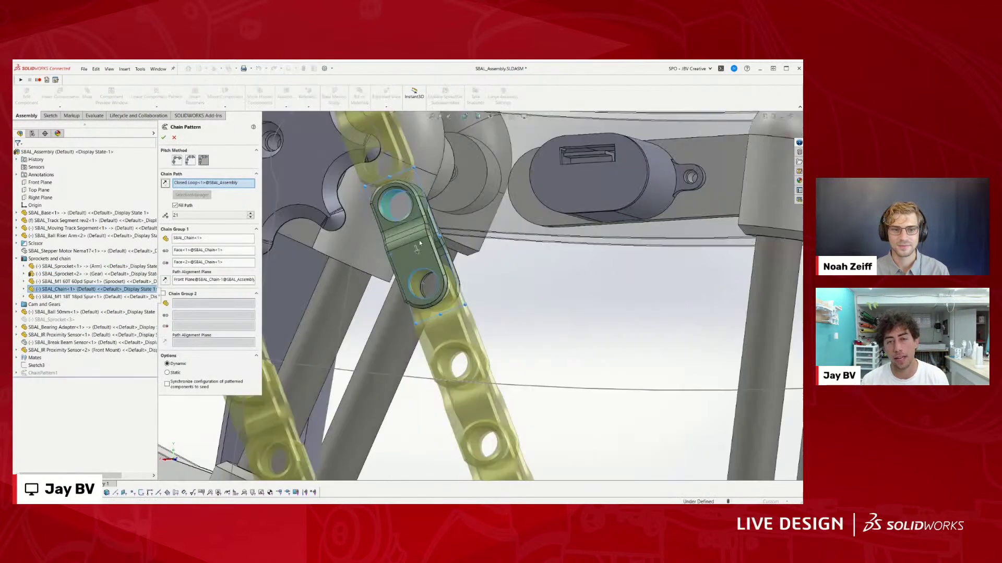
middle_drag(419, 240, 357, 218)
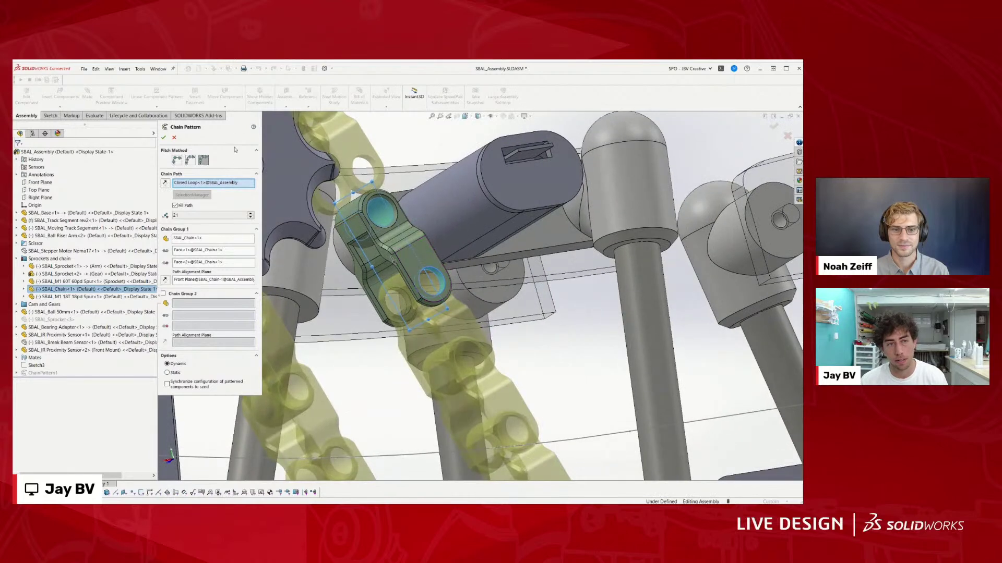
click(222, 251)
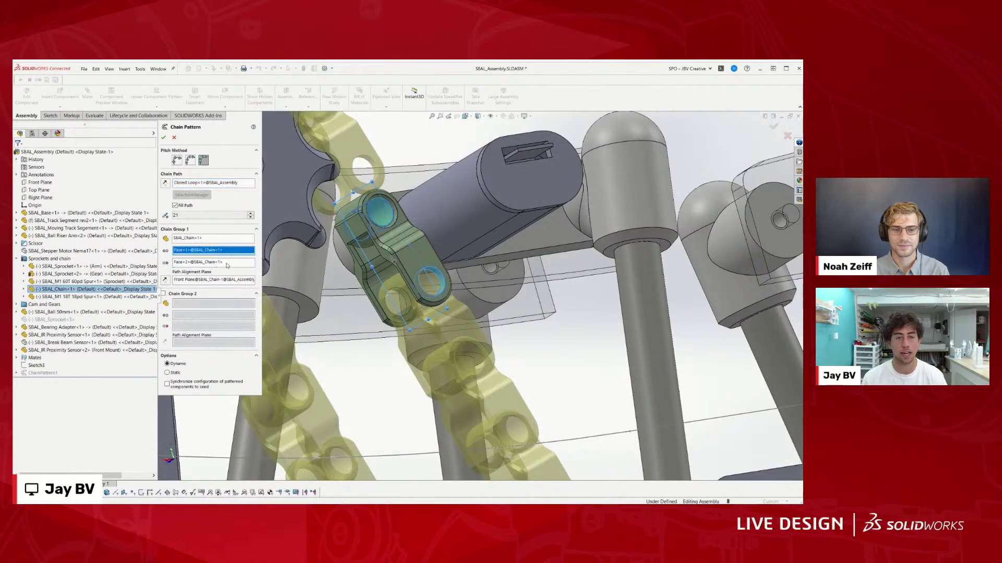
click(227, 263)
key(f)
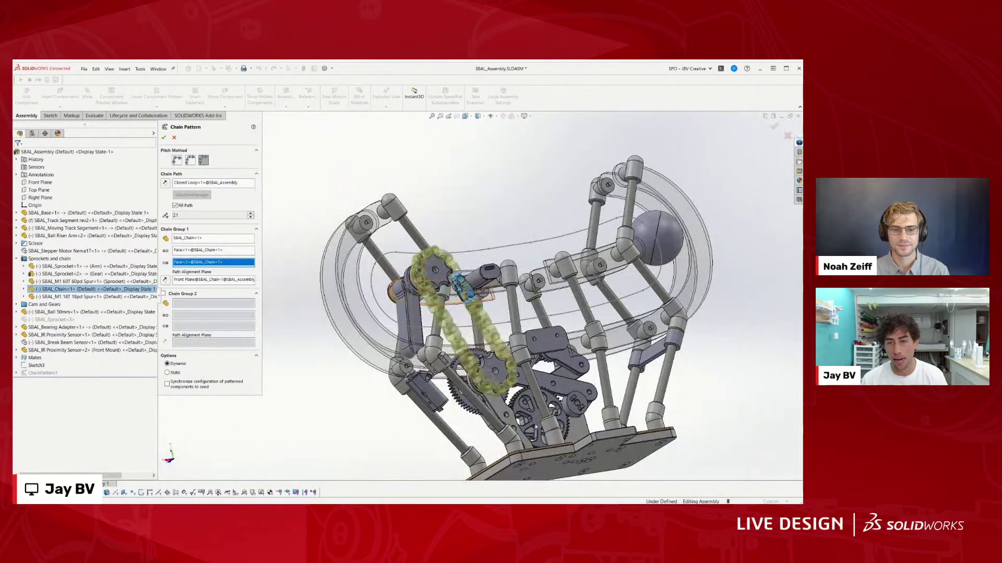
click(31, 366)
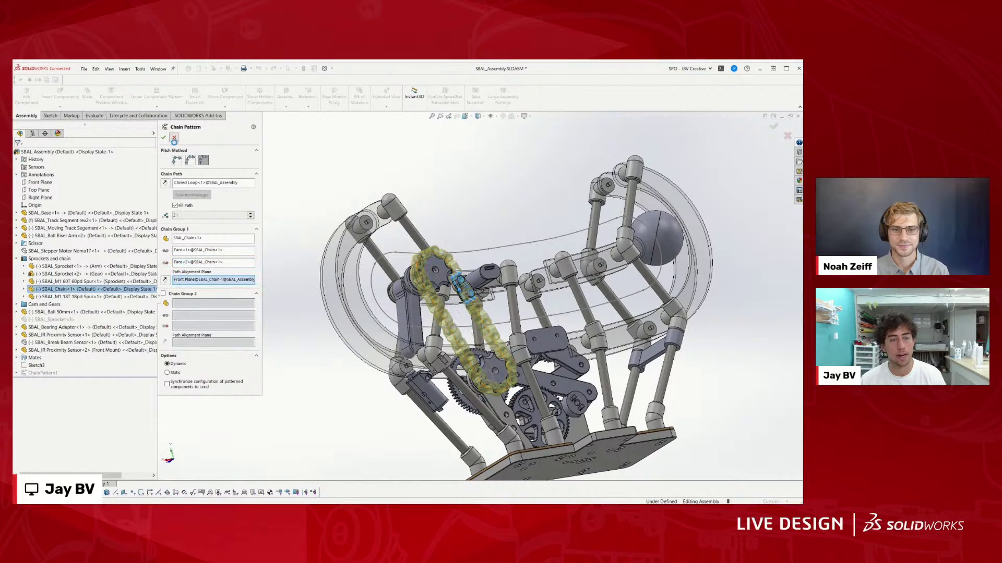
key(Return)
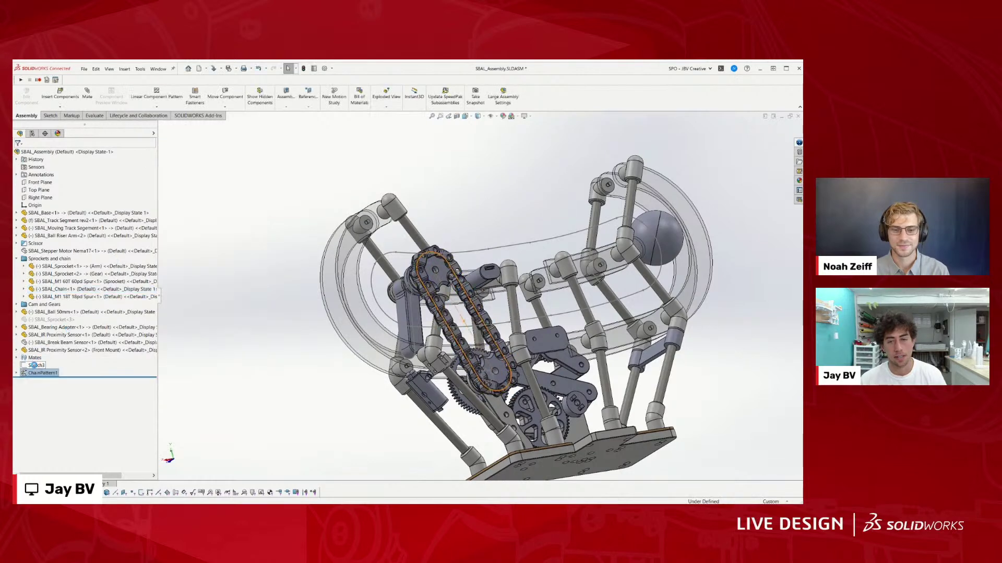
key(ctrl+8)
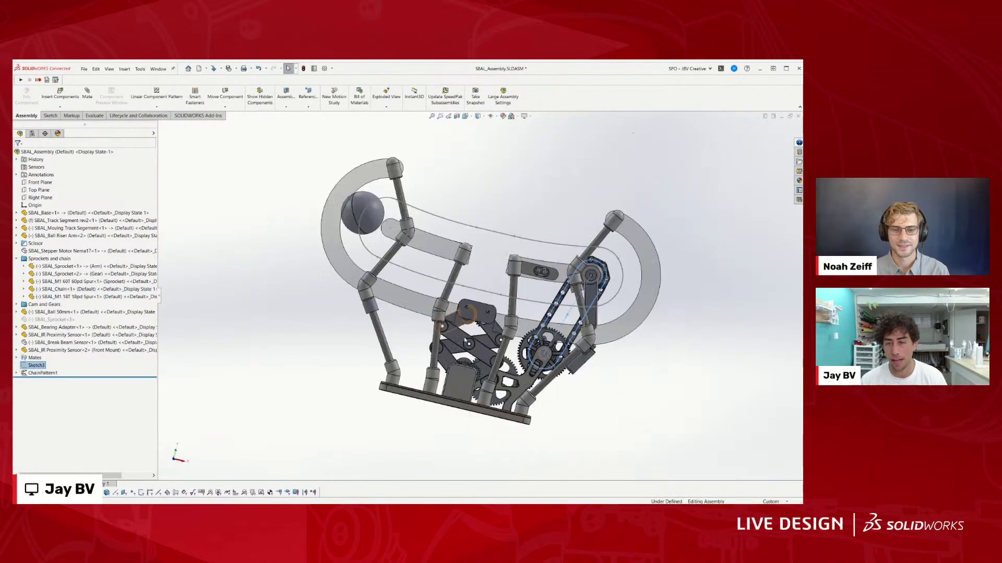
mouse_move(534, 322)
middle_down()
mouse_move(386, 261)
mouse_move(388, 281)
middle_up()
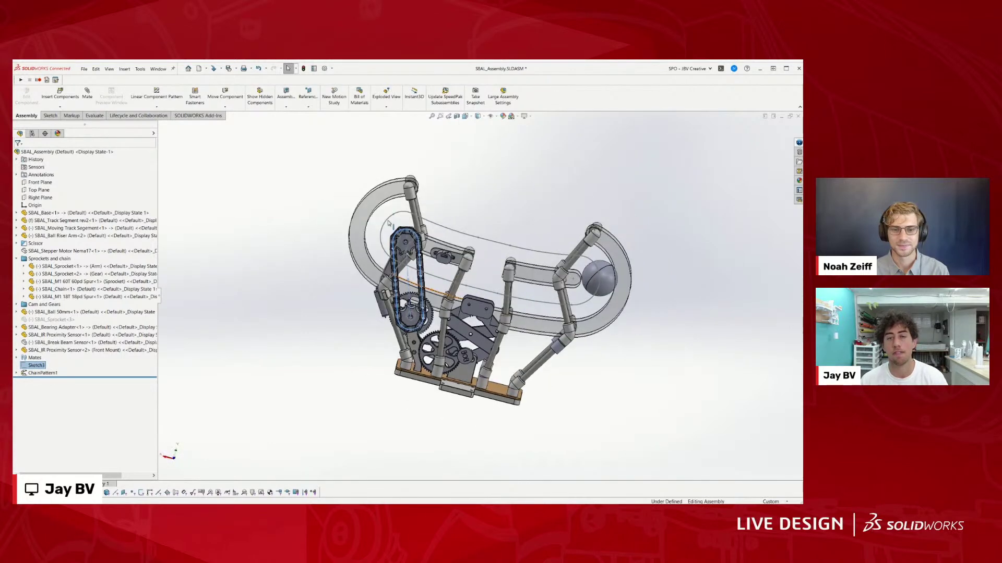
Step: Clear the sketch selection and move the scissor linkage up to its extended position
scroll(396, 250, down, 3)
click(347, 324)
drag(463, 245, 428, 180)
key(Escape)
key(Escape)
drag(437, 336, 399, 345)
middle_drag(399, 345, 410, 147)
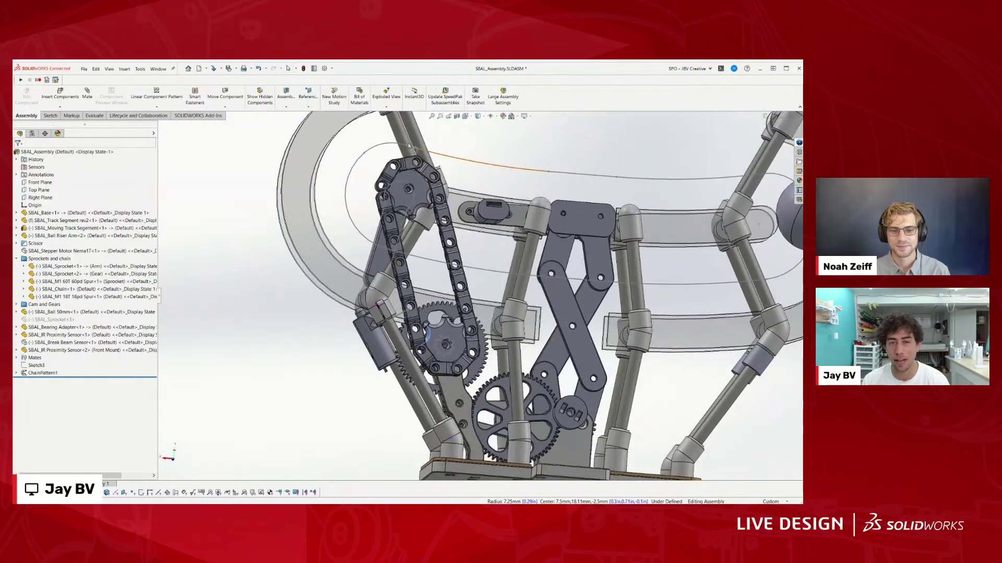
Step: Rotate the sprocket on the ball riser arm about its axle inside the upper end of the chain
scroll(477, 270, down, 2)
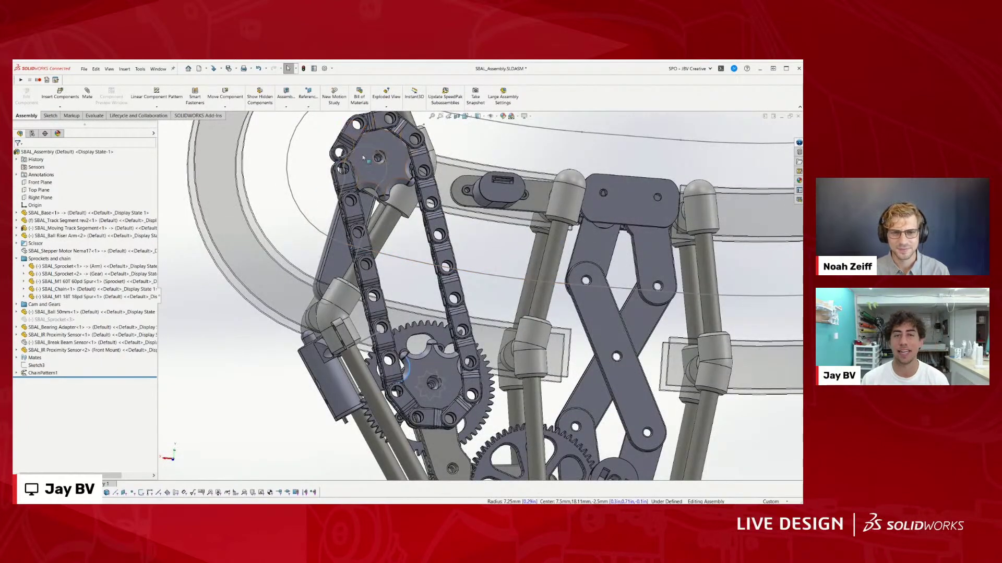
scroll(364, 158, down, 4)
click(375, 204)
drag(374, 202, 373, 196)
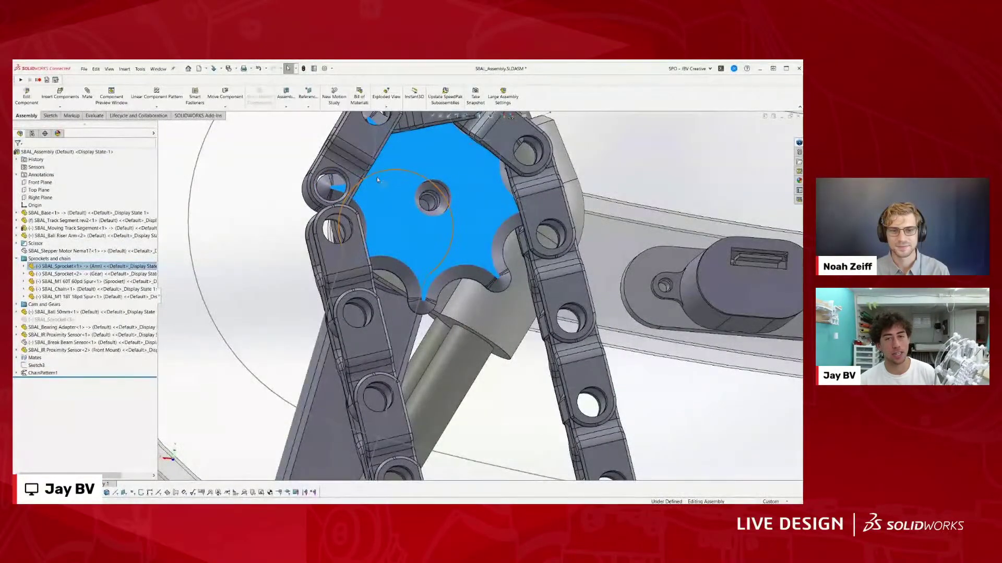
click(378, 180)
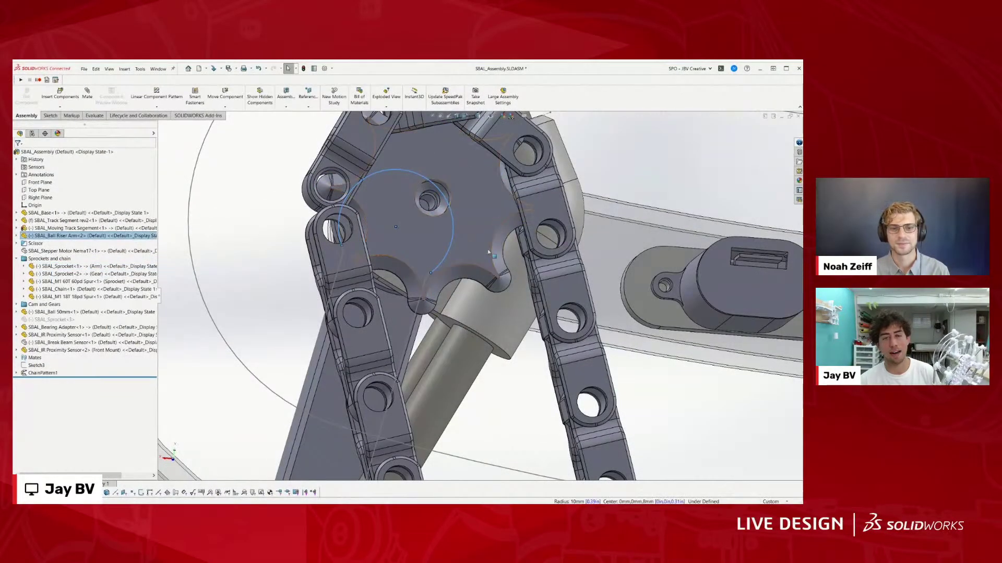
click(469, 300)
drag(470, 301, 488, 315)
key(Escape)
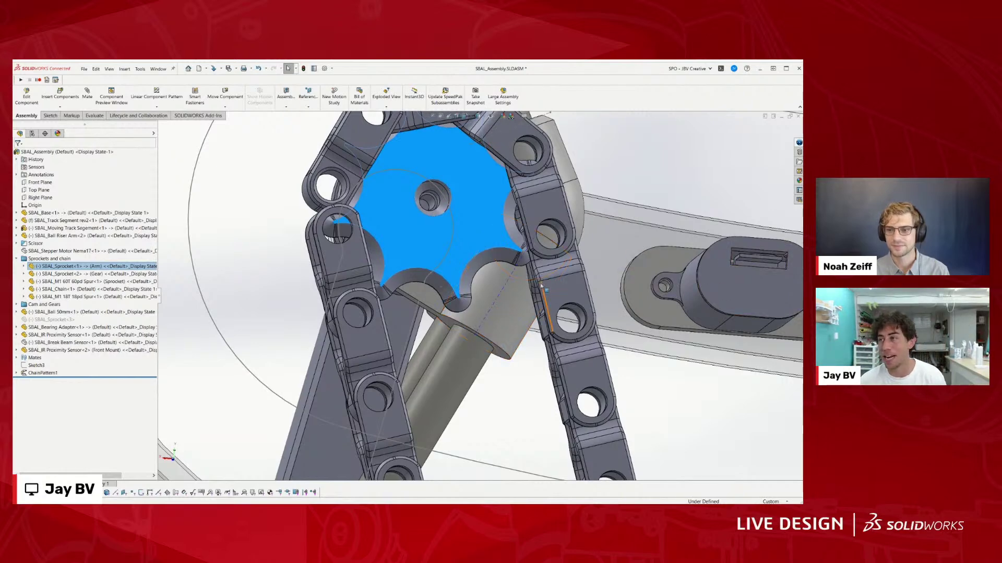
Step: Unsuppress the idler sprocket SBAL_Sprocket<3>, view it beside the chain, and suppress it again
scroll(545, 301, up, 10)
middle_drag(498, 382, 503, 344)
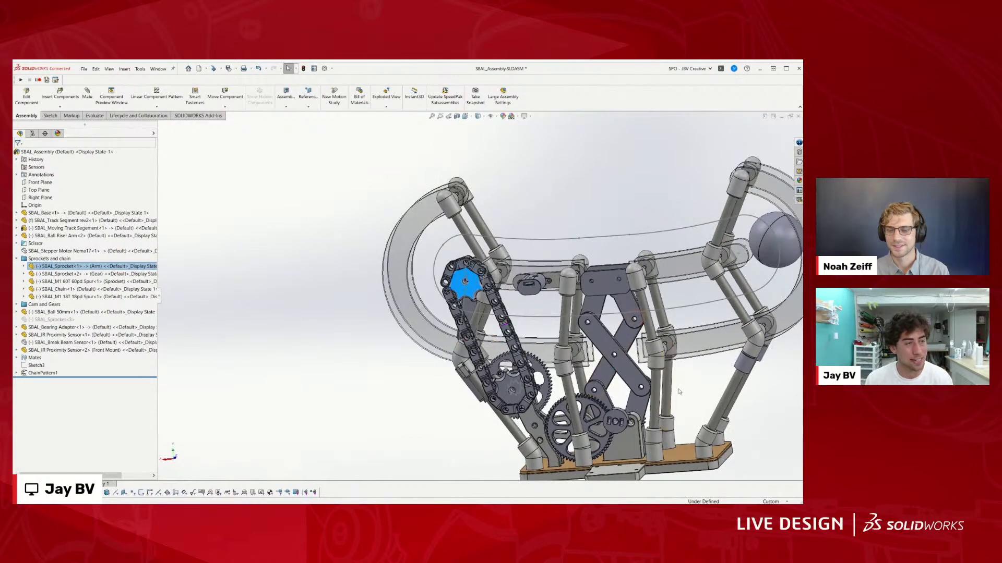
scroll(470, 313, up, 2)
scroll(525, 358, down, 5)
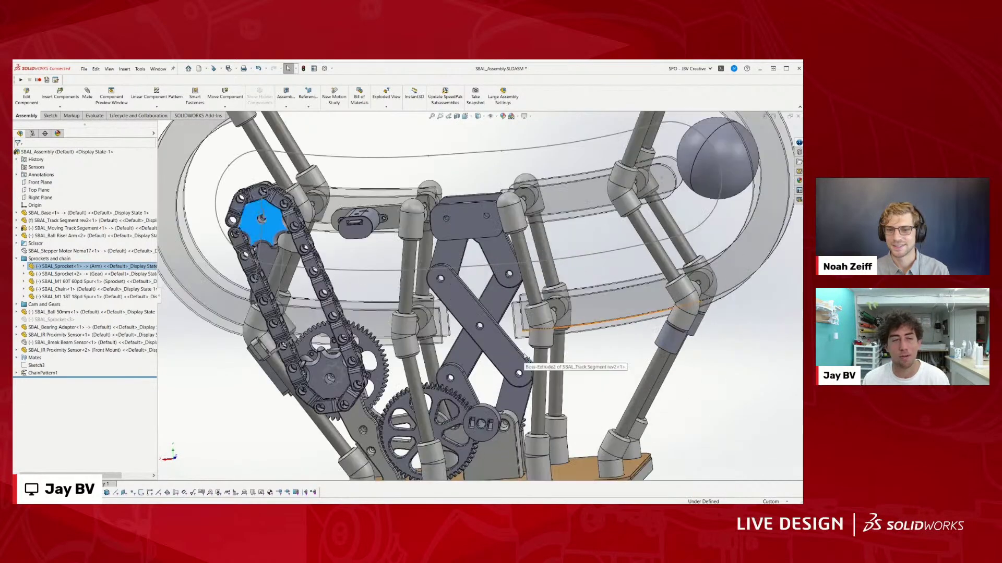
middle_drag(418, 385, 397, 357)
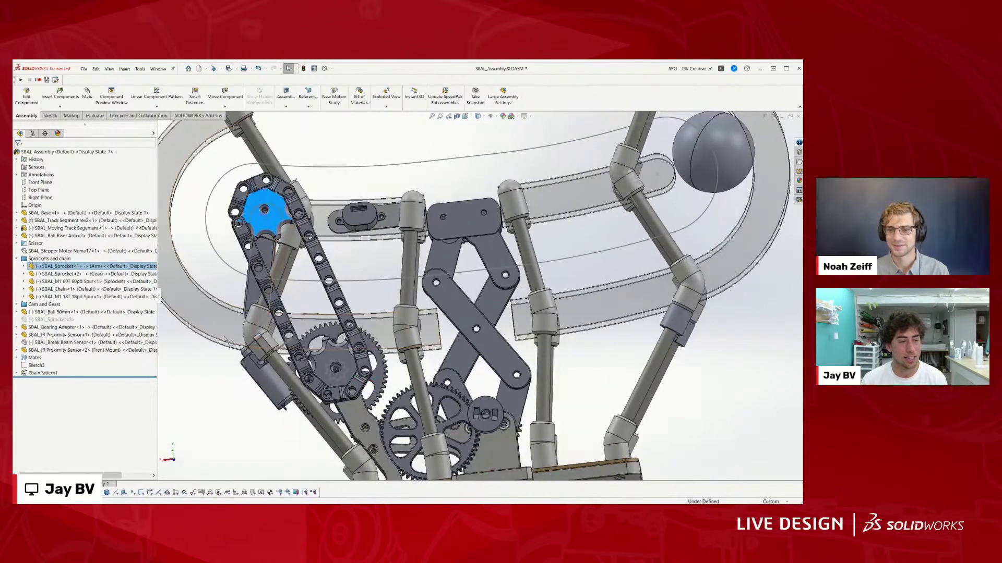
click(65, 320)
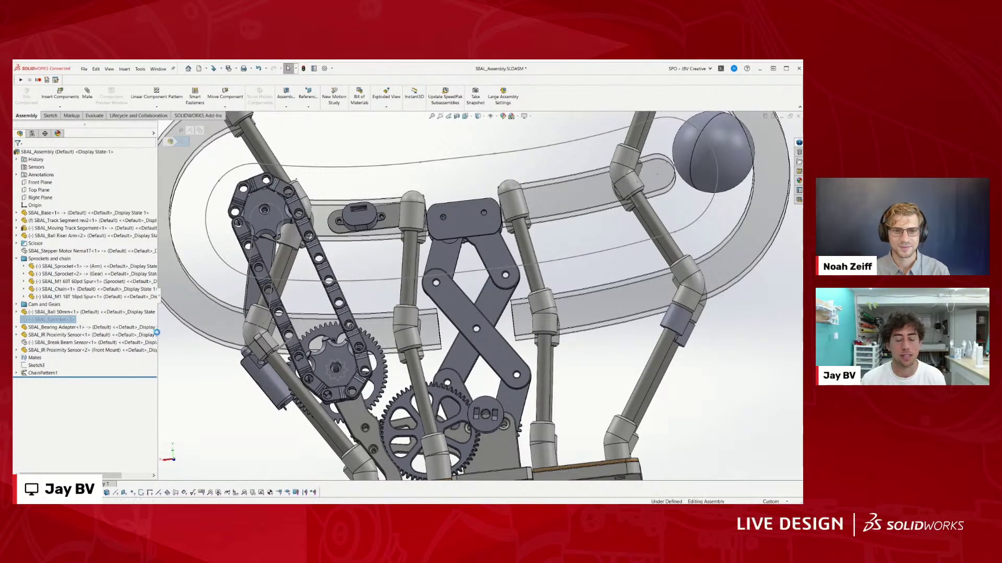
click(48, 320)
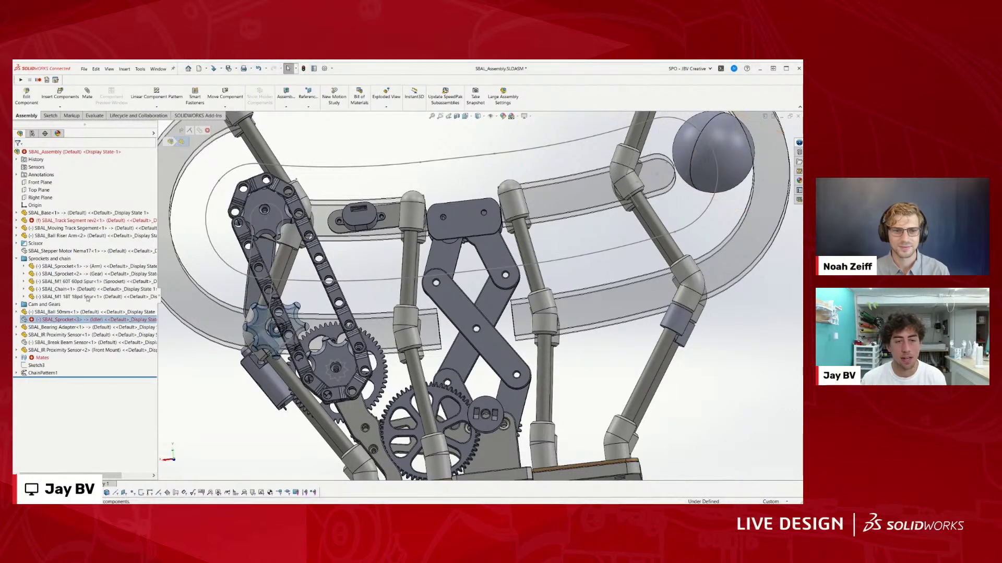
middle_drag(270, 330, 297, 308)
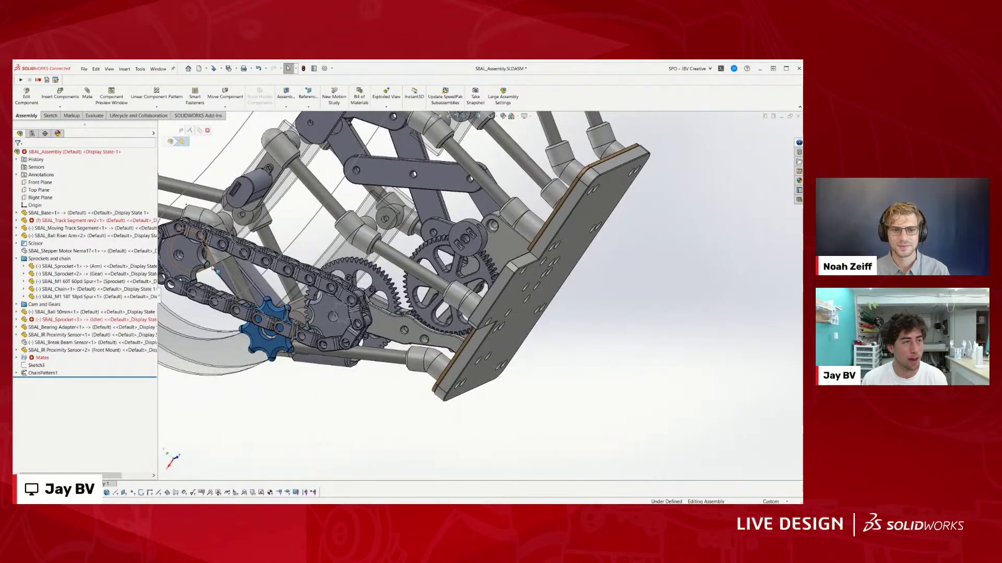
scroll(218, 272, up, 3)
middle_drag(218, 271, 337, 295)
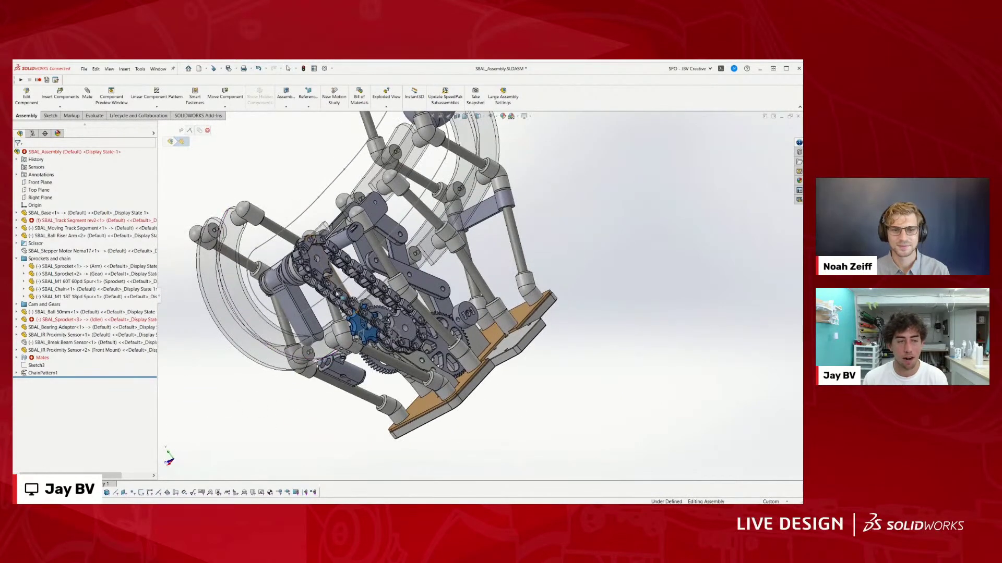
click(88, 319)
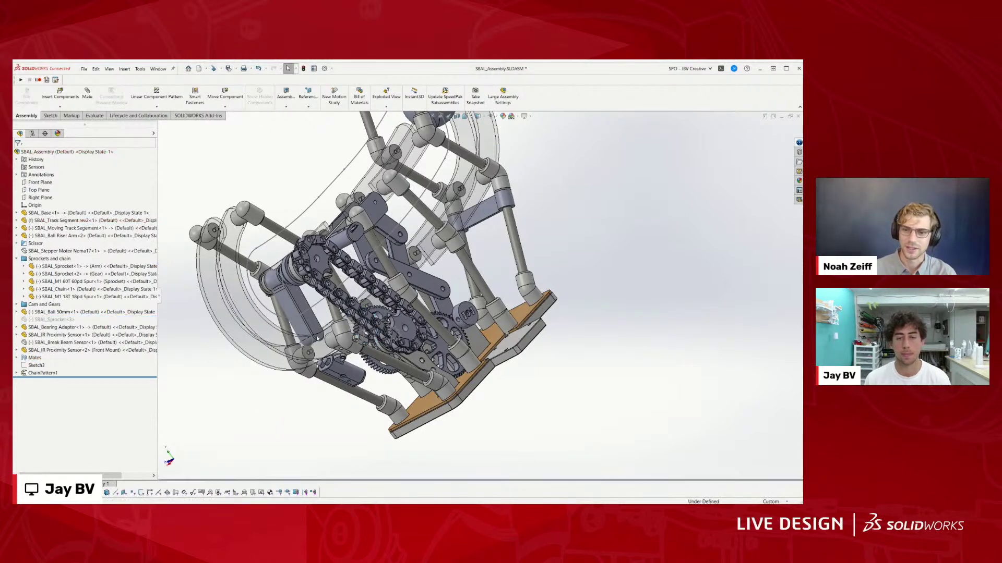
Step: Orient the assembly towards the chain side, swing the ball riser arm slightly outward, and clear the selection
middle_drag(270, 418, 438, 371)
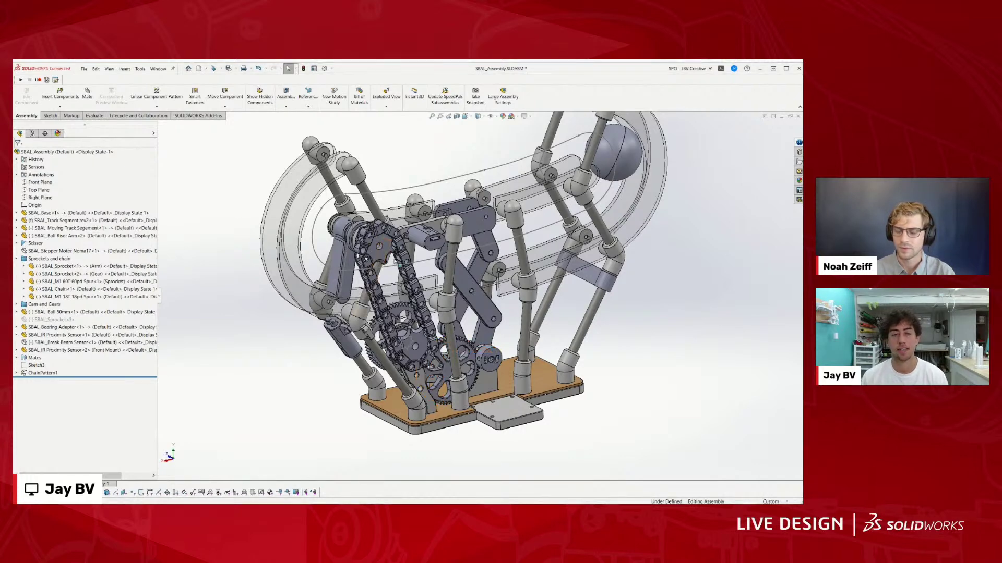
middle_drag(312, 347, 287, 323)
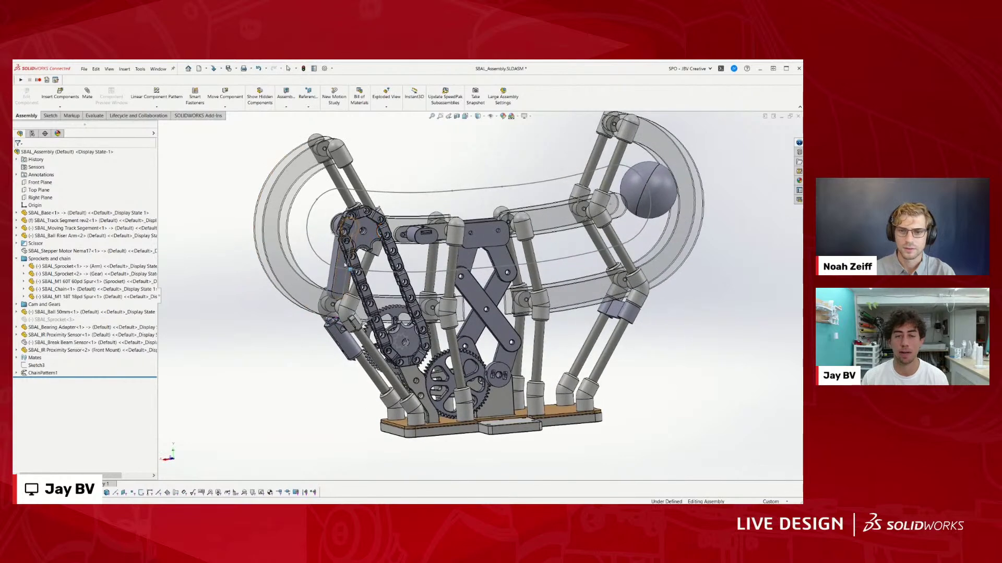
click(347, 272)
drag(335, 285, 309, 284)
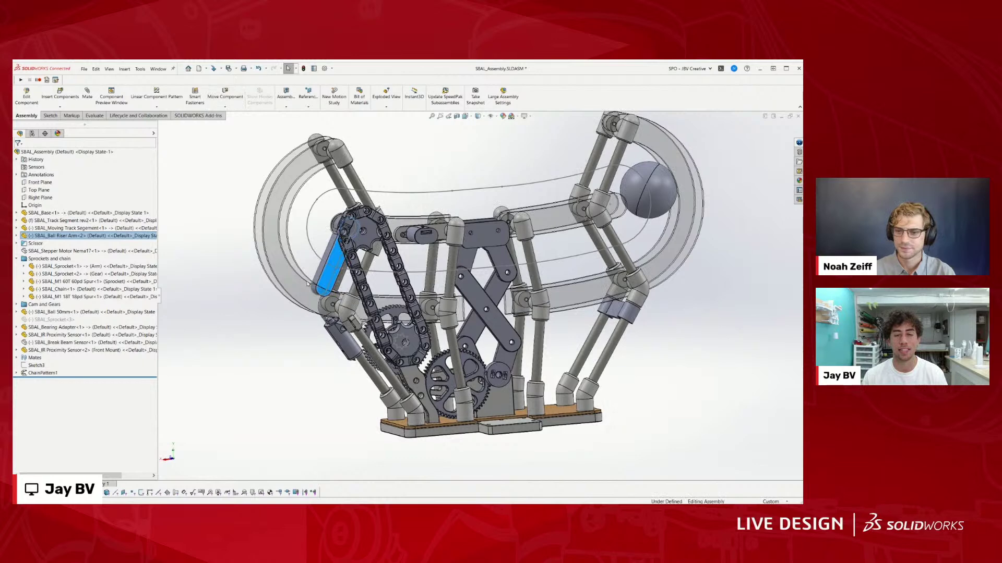
click(237, 324)
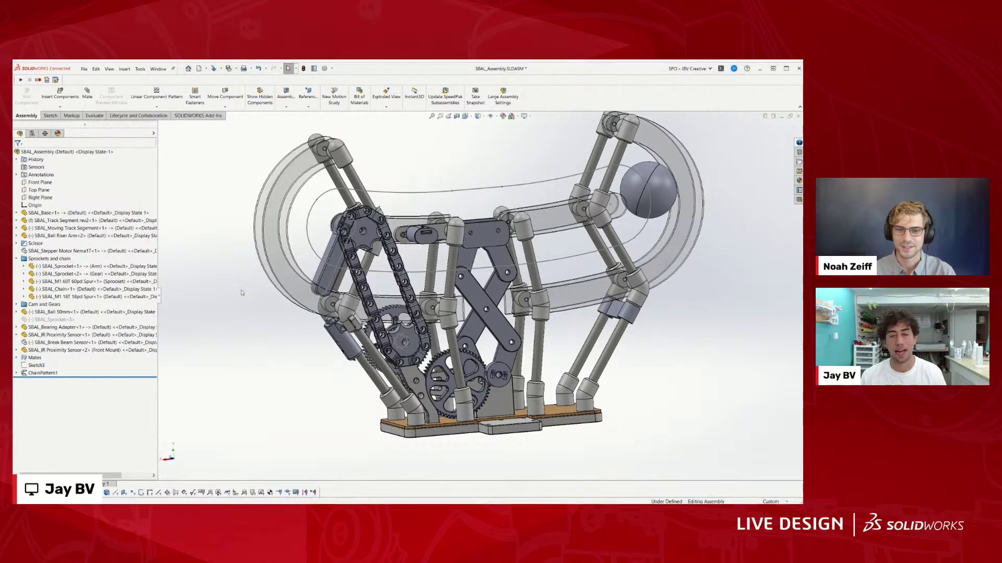
Step: Show the assembly in the front view and turn the cam to lower the scissor linkage
key(ctrl+1)
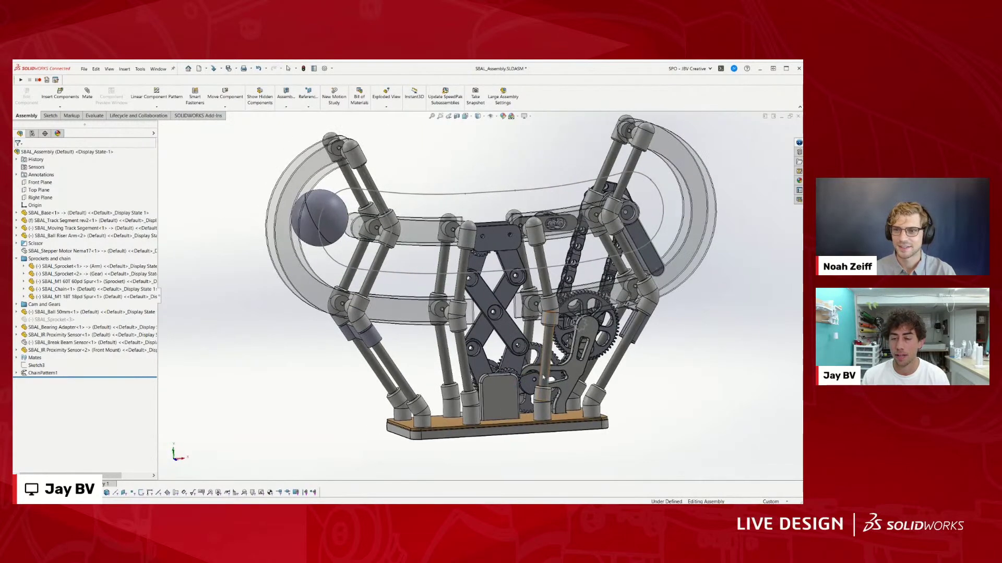
scroll(494, 374, up, 5)
drag(495, 374, 515, 335)
scroll(515, 335, down, 2)
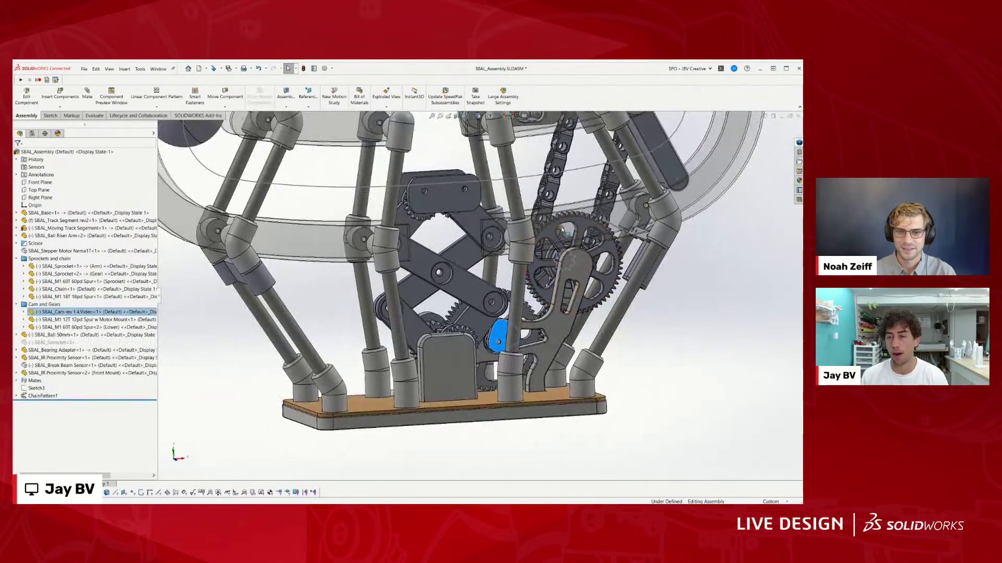
key(ctrl+1)
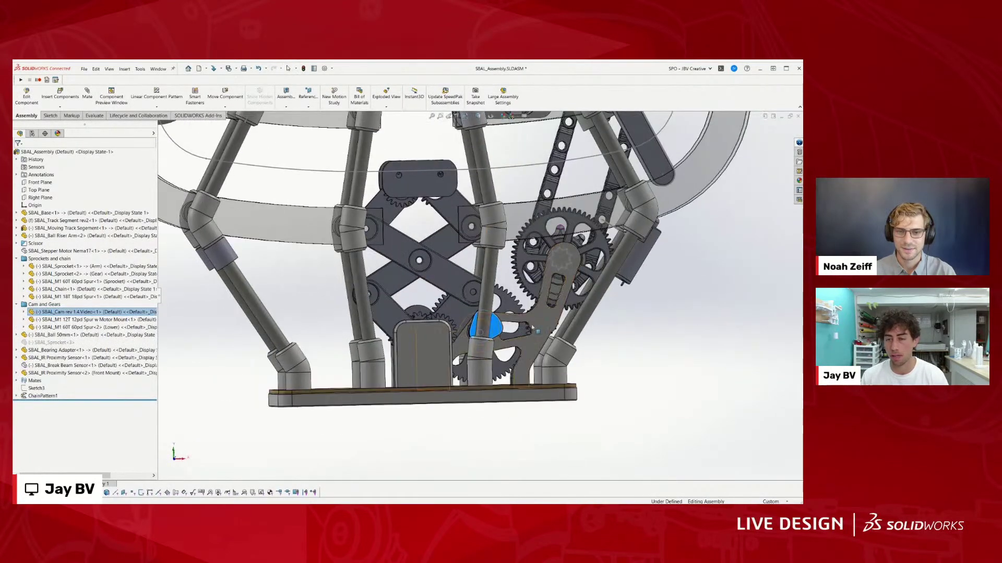
Step: Orient the assembly back to the chain side and rotate the lower 60T spur gear to drive the scissor linkage
middle_drag(579, 272, 416, 251)
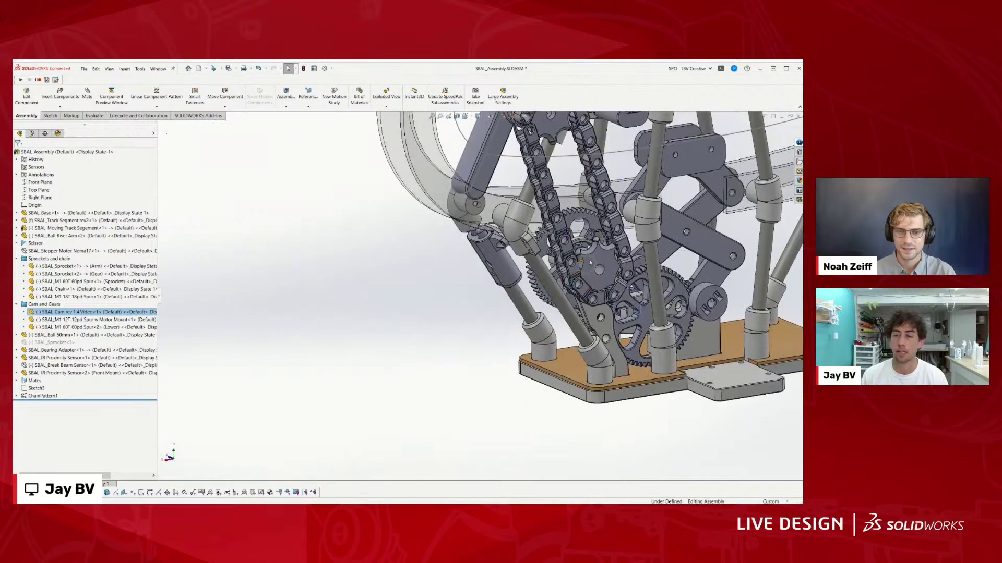
scroll(572, 281, up, 5)
scroll(511, 219, down, 3)
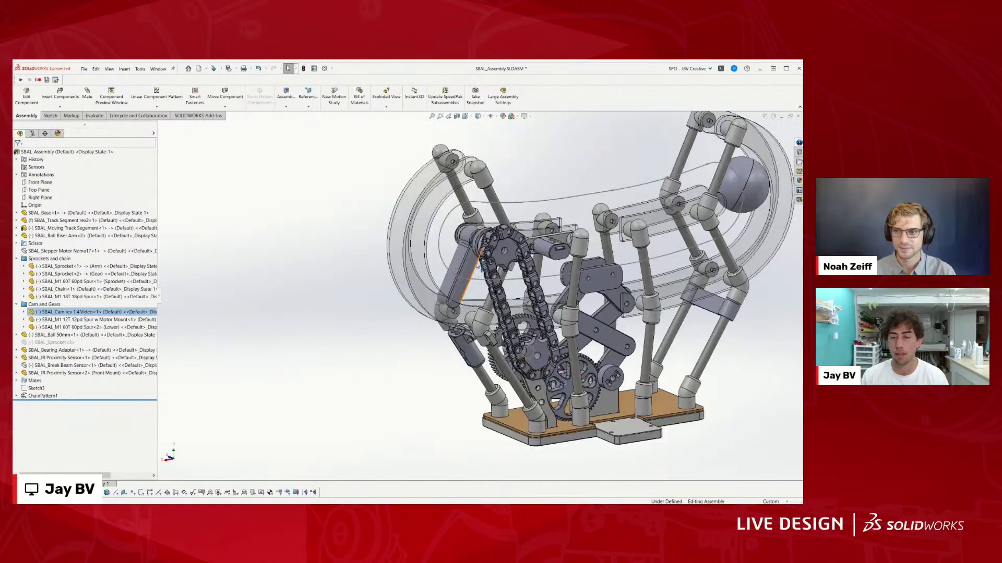
middle_drag(527, 354, 552, 366)
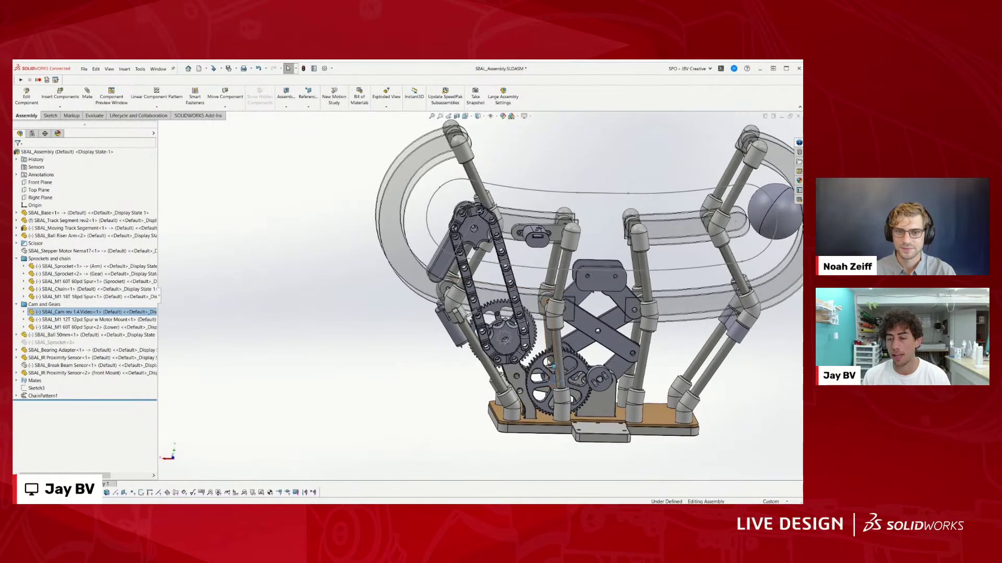
drag(585, 371, 559, 376)
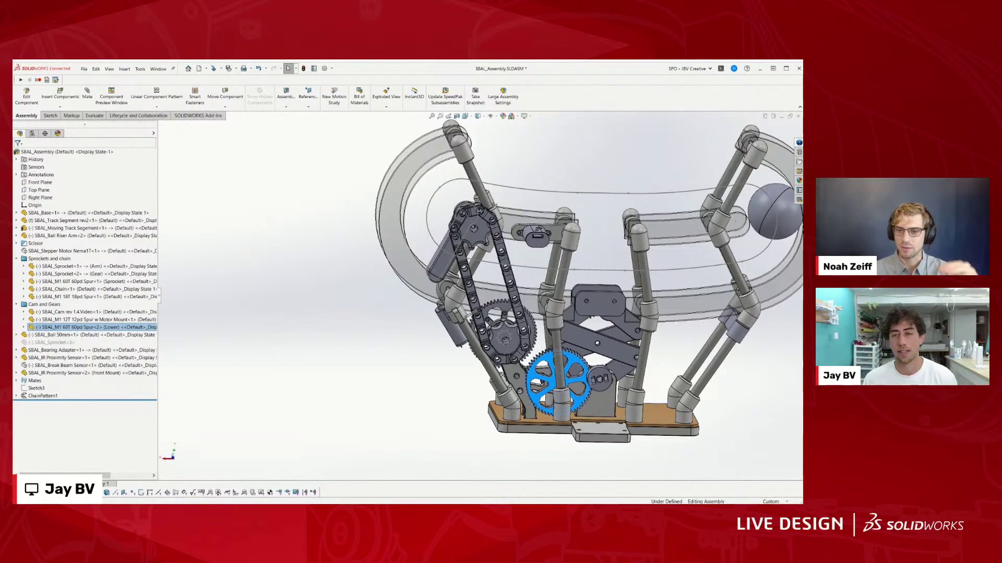
Step: Open the ball riser arm as a separate part from the assembly
scroll(478, 286, down, 5)
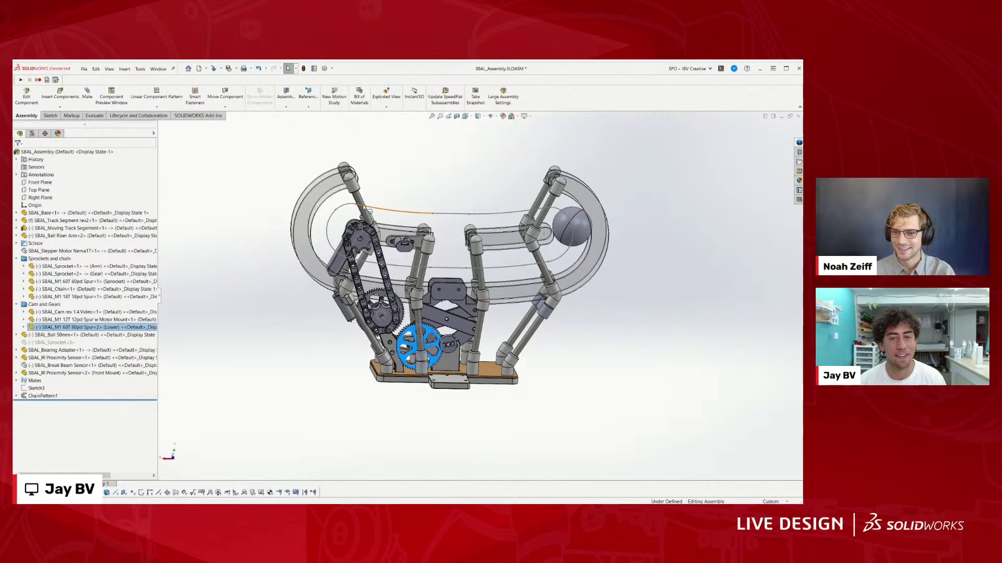
scroll(368, 214, up, 5)
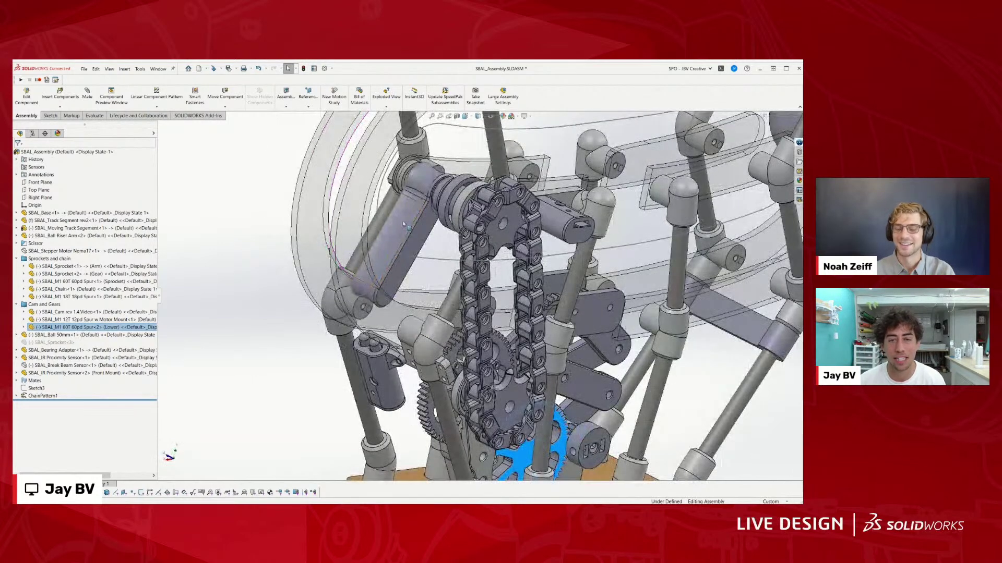
click(403, 223)
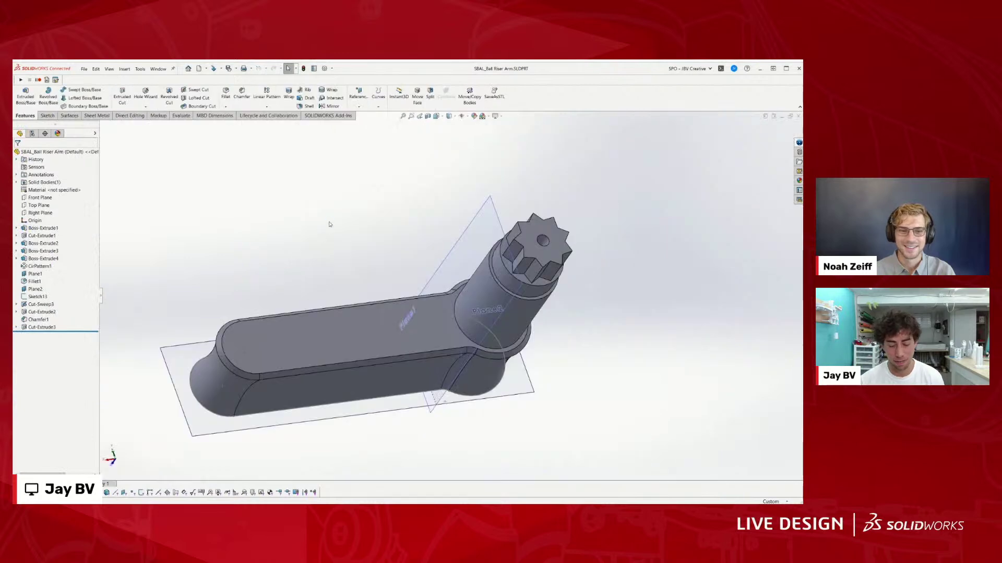
Step: Browse the part files in the 123 - Satisfying Ball Animation Loop folder sorted by name, and close the file browser without opening any
key(ctrl+o)
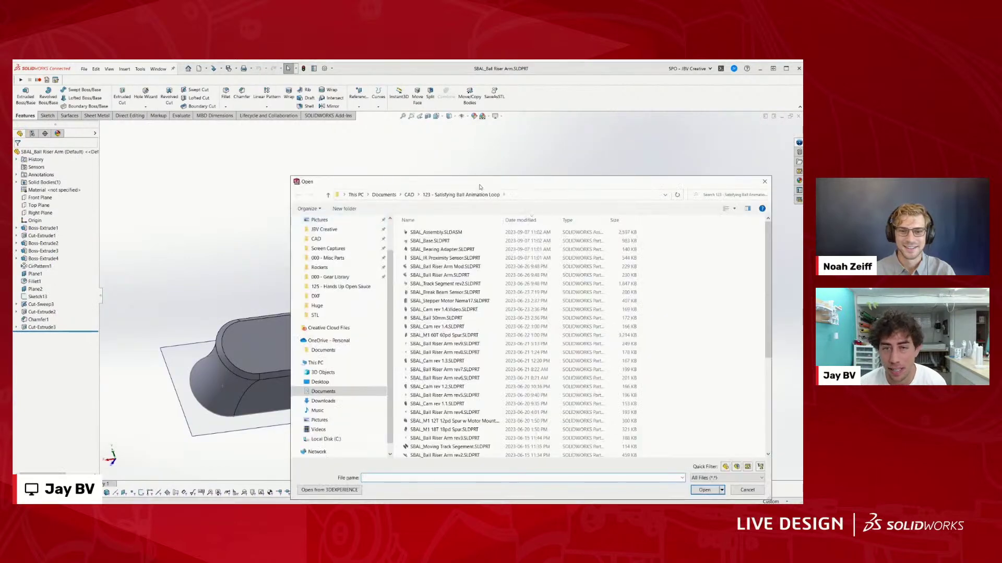
drag(544, 183, 554, 111)
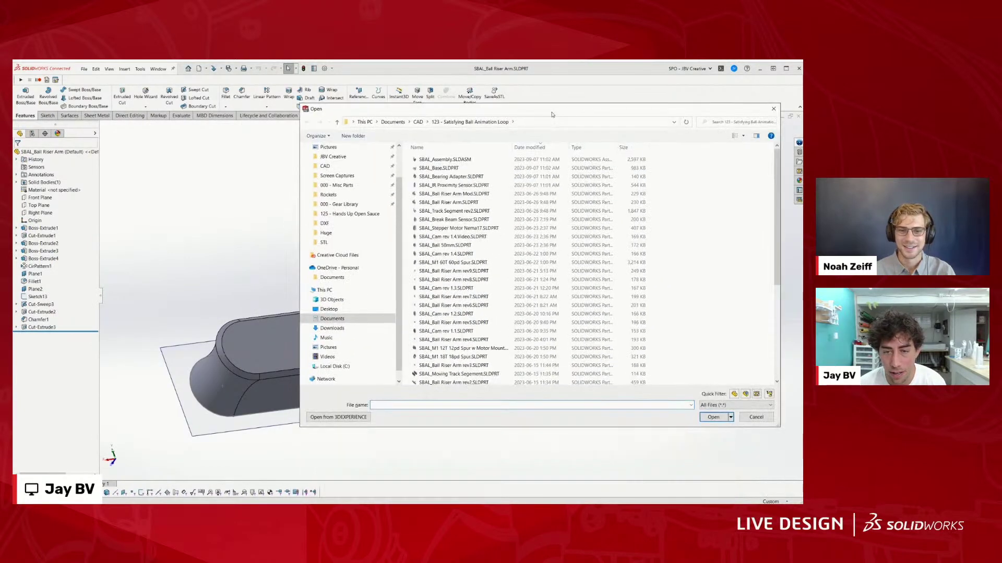
scroll(485, 237, down, 1)
click(490, 148)
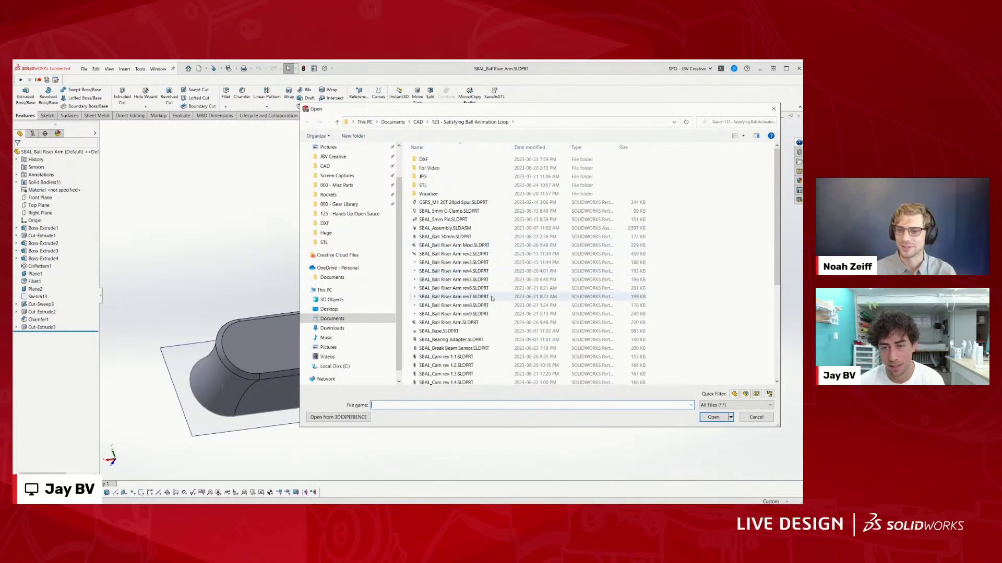
scroll(482, 303, down, 5)
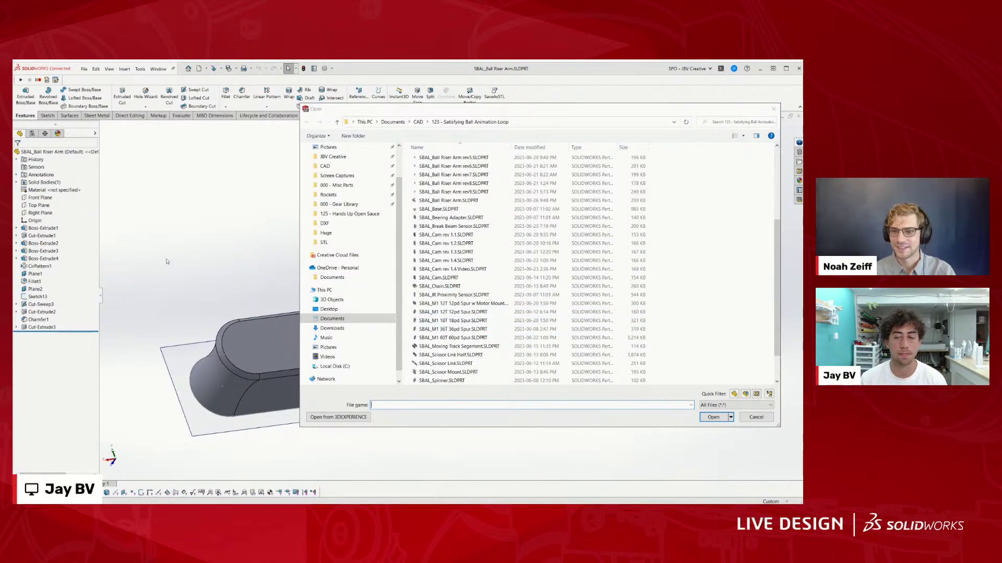
click(756, 417)
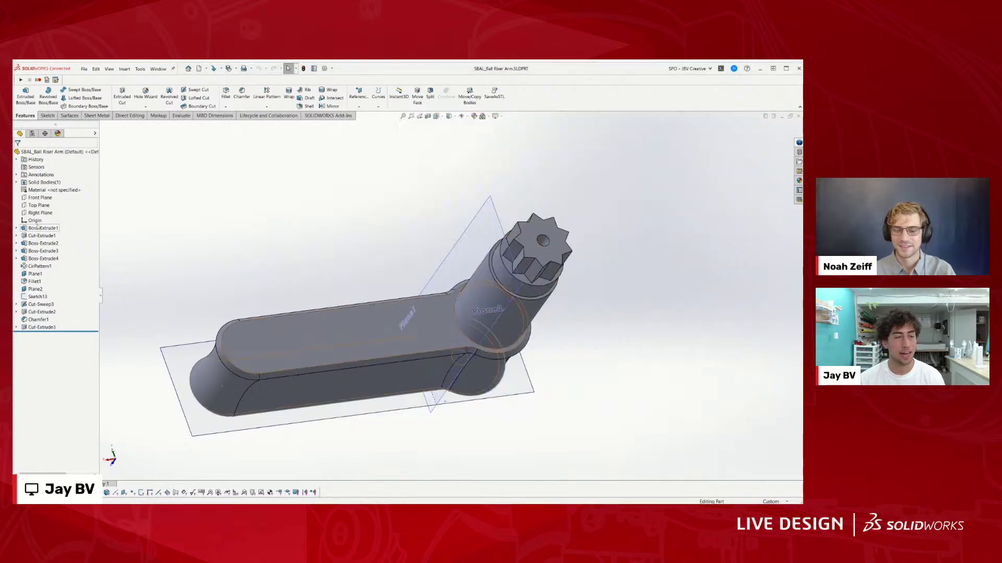
Step: Switch to SBAL_Assembly and examine the chain drive, track and scissor linkage from both sides and up close
key(ctrl+Tab)
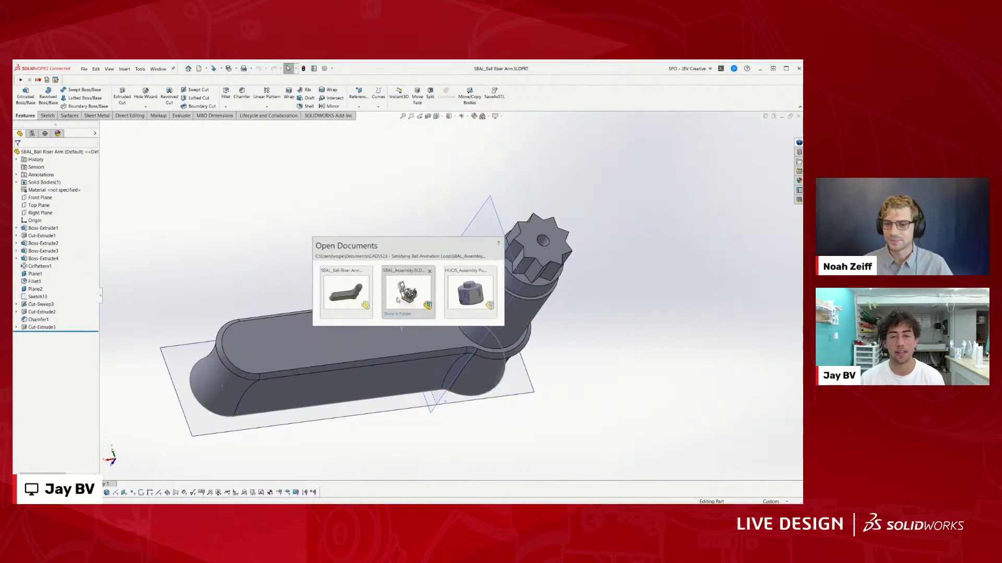
click(397, 299)
middle_drag(409, 230, 613, 199)
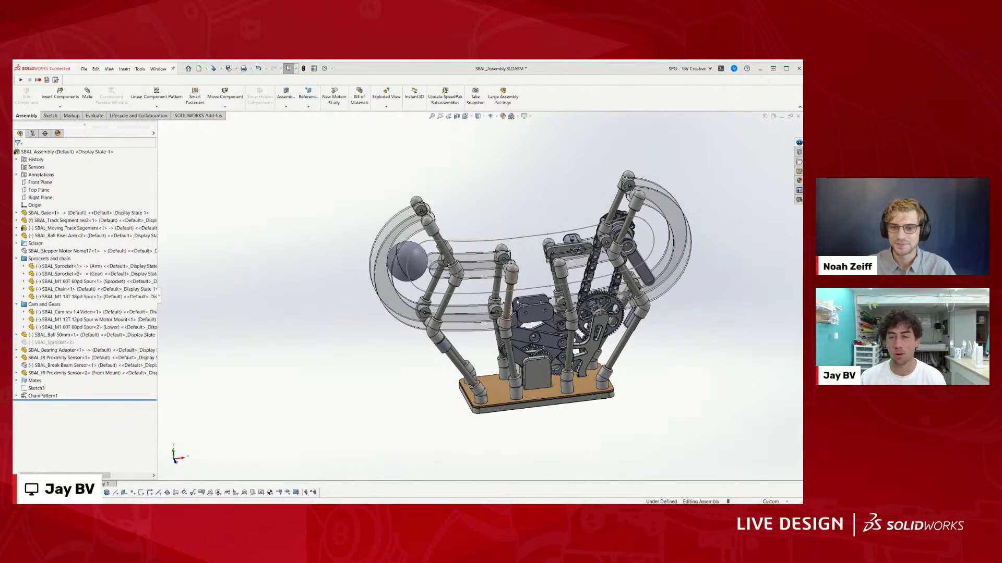
scroll(614, 255, up, 2)
scroll(616, 255, down, 3)
middle_drag(562, 289, 622, 284)
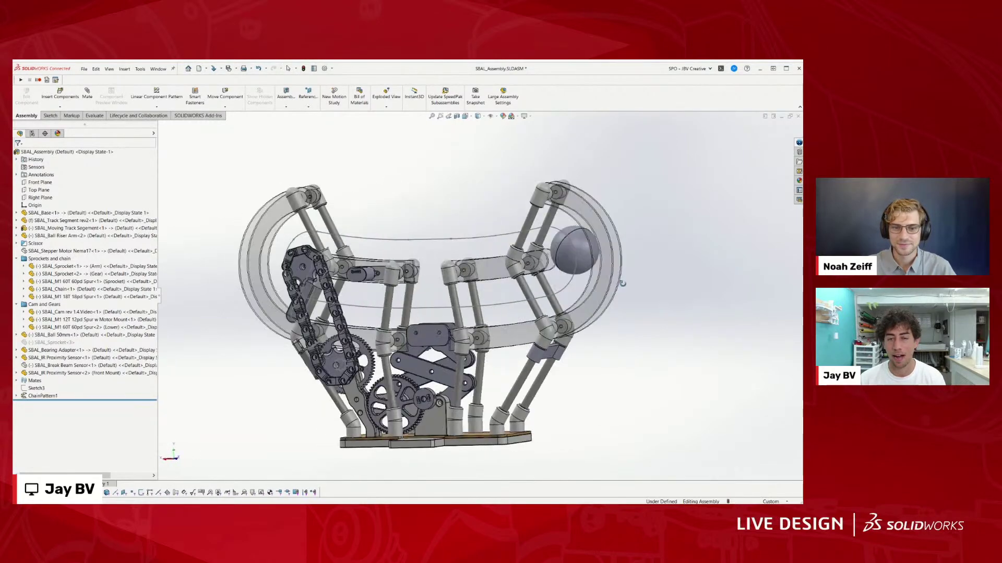
scroll(334, 277, down, 5)
middle_drag(433, 245, 387, 271)
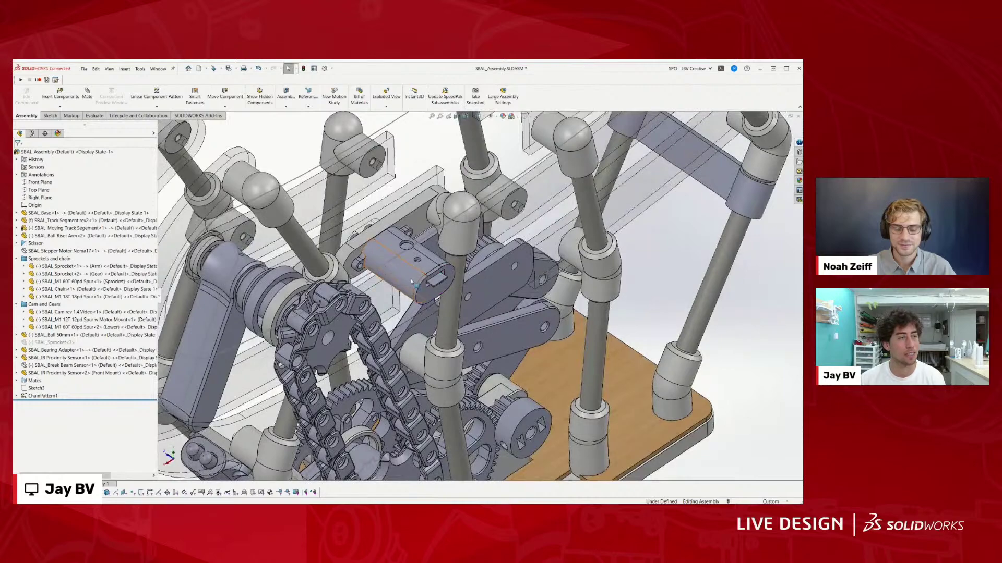
scroll(366, 315, up, 5)
middle_drag(365, 323, 339, 224)
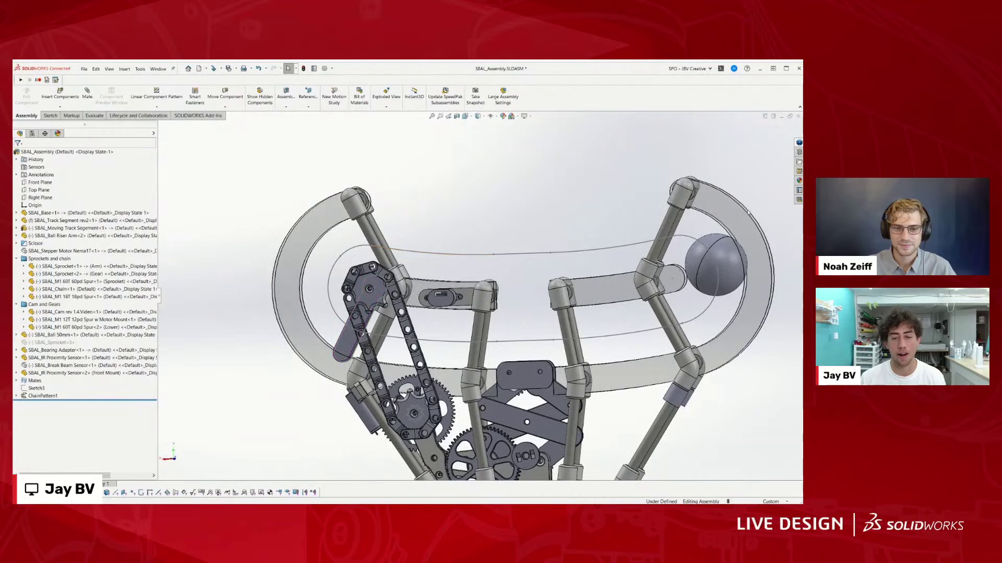
Step: Highlight the ball riser arm in the assembly and examine how it sits relative to the track and chain drive
click(346, 340)
key(f)
mouse_move(407, 341)
middle_down()
mouse_move(277, 342)
mouse_move(409, 336)
mouse_move(417, 352)
middle_up()
scroll(584, 287, down, 6)
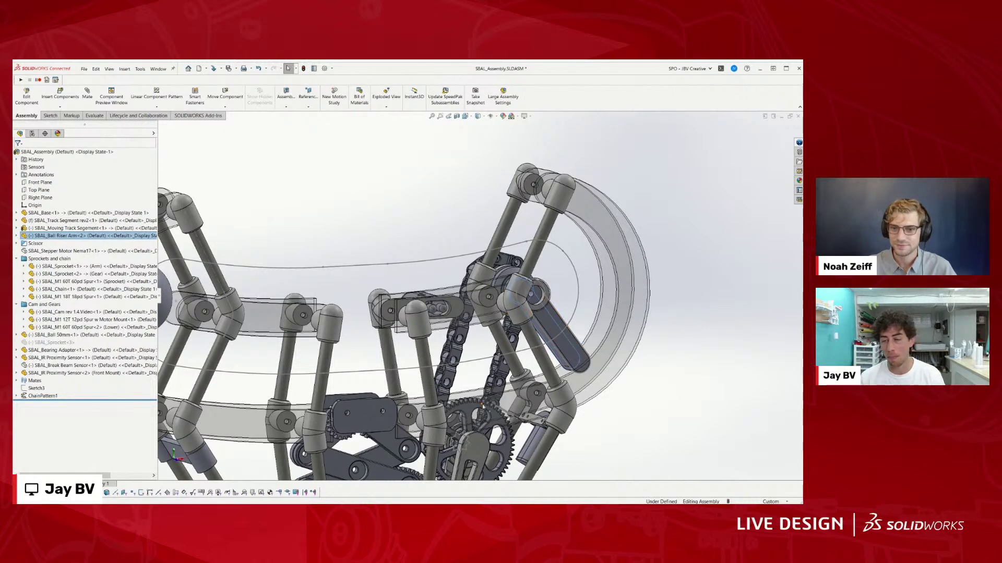
middle_drag(491, 367, 245, 296)
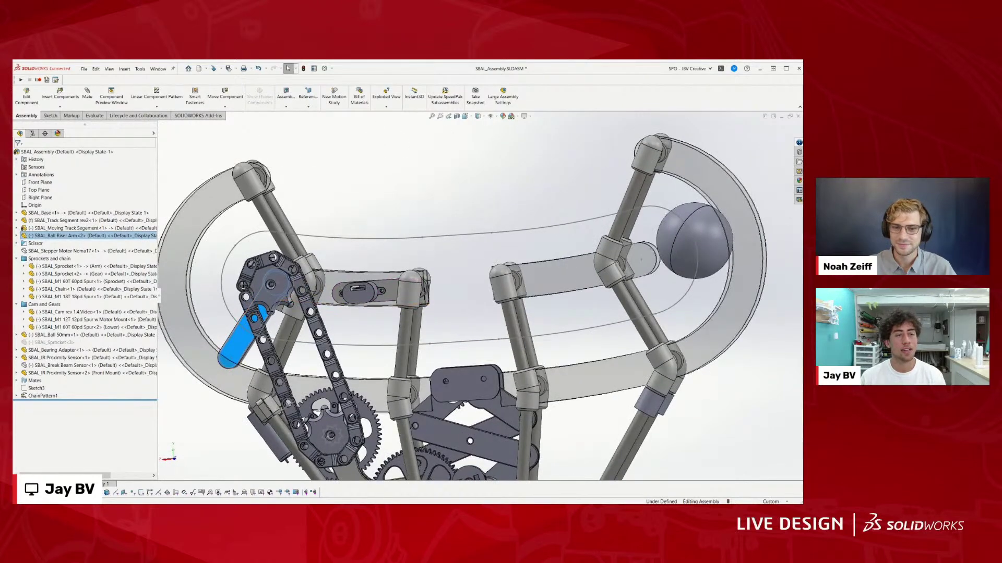
scroll(480, 290, up, 5)
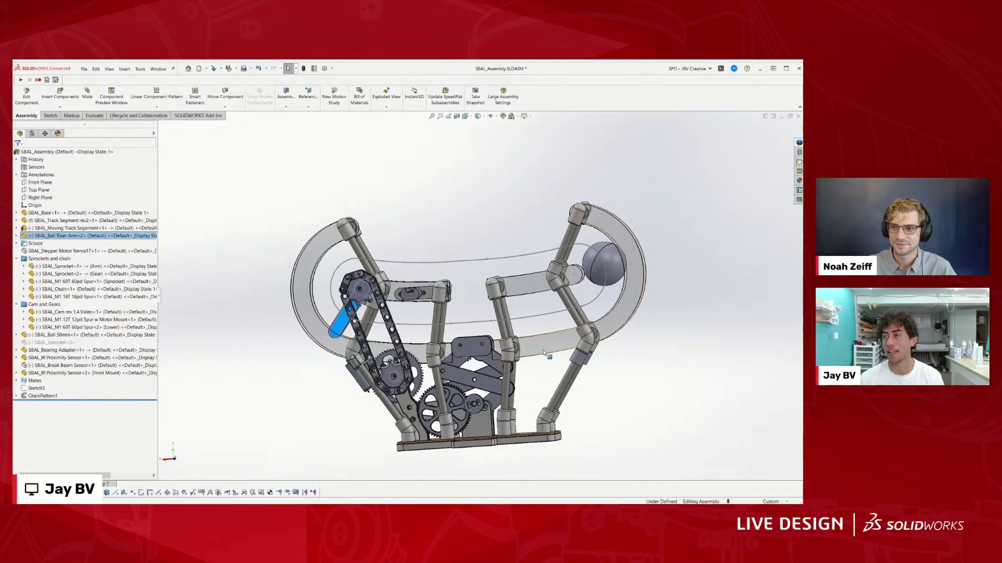
middle_drag(389, 376, 426, 385)
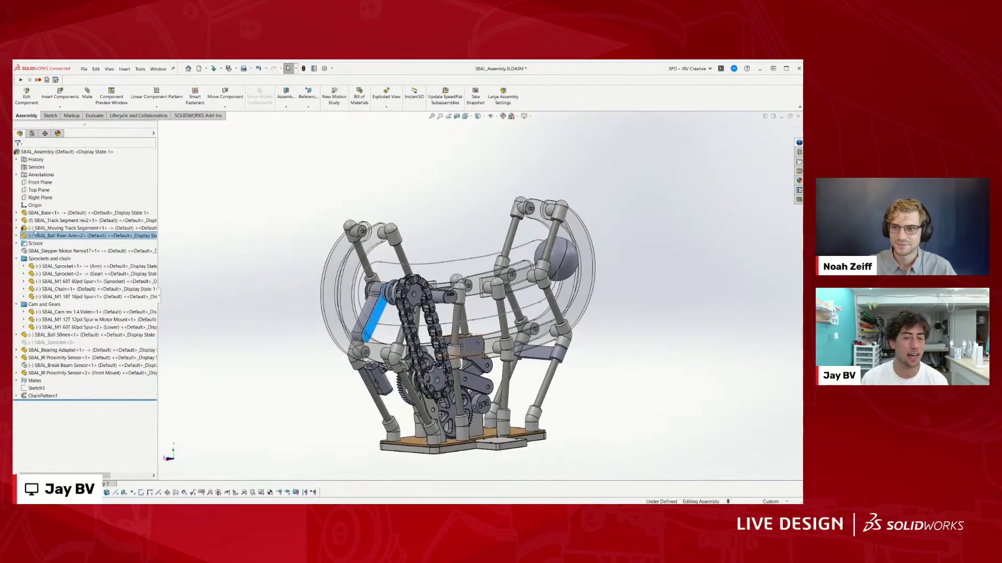
middle_drag(412, 321, 462, 326)
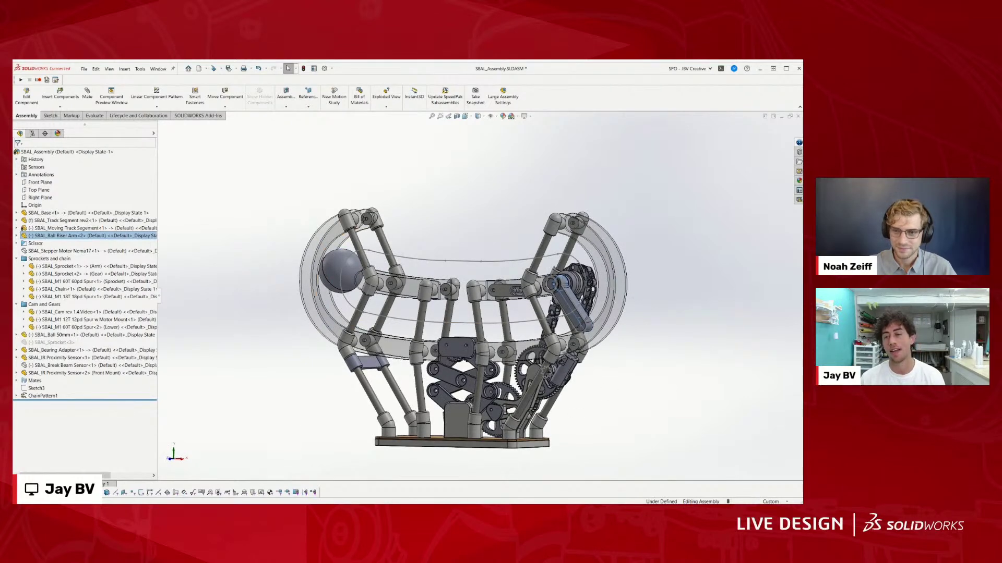
Step: Examine the ball's track loop and the drive mechanism from the riser arm side, and return to the ball riser arm part
scroll(516, 303, down, 5)
middle_drag(208, 305, 219, 305)
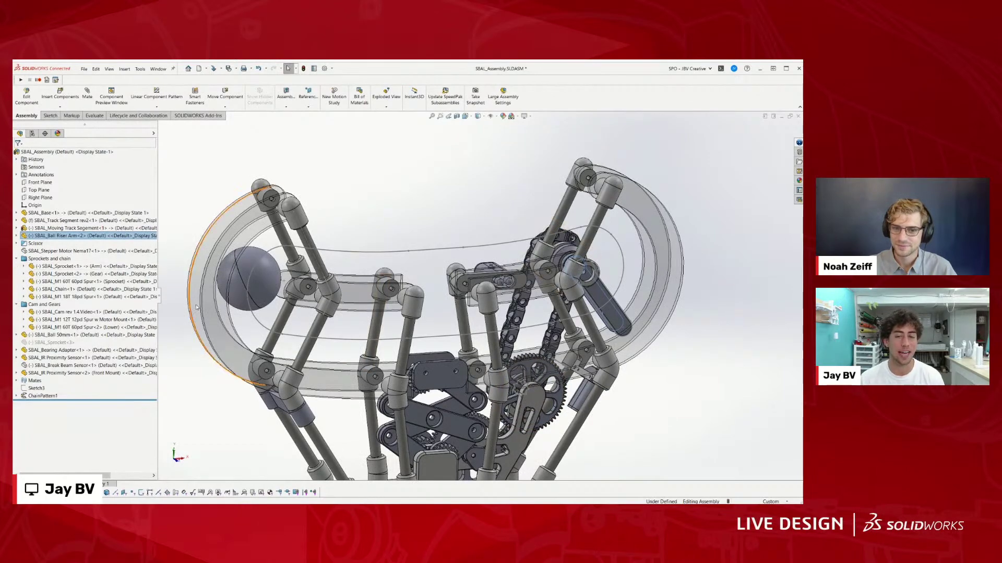
scroll(461, 295, up, 4)
scroll(491, 305, down, 3)
middle_drag(493, 311, 183, 254)
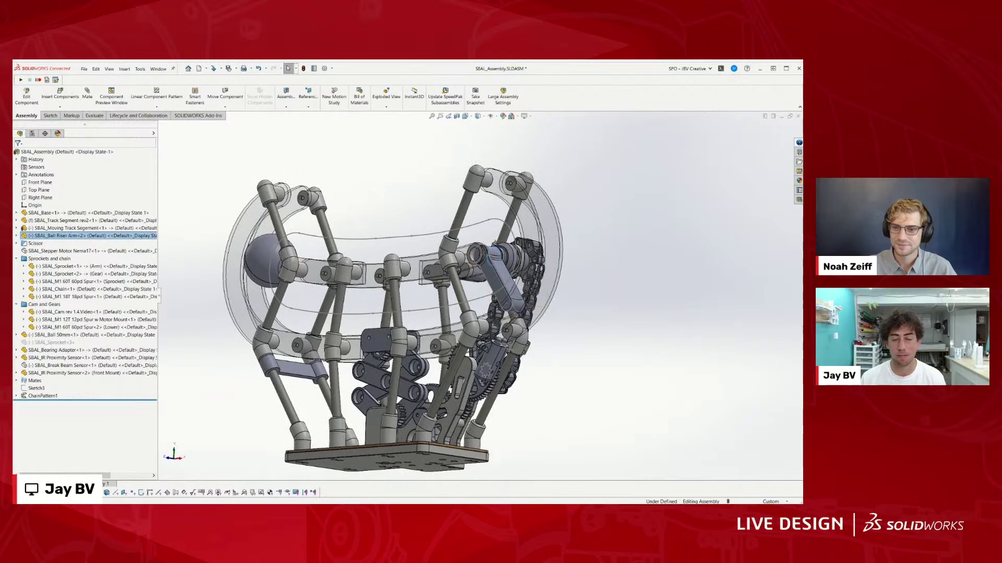
middle_drag(264, 338, 318, 339)
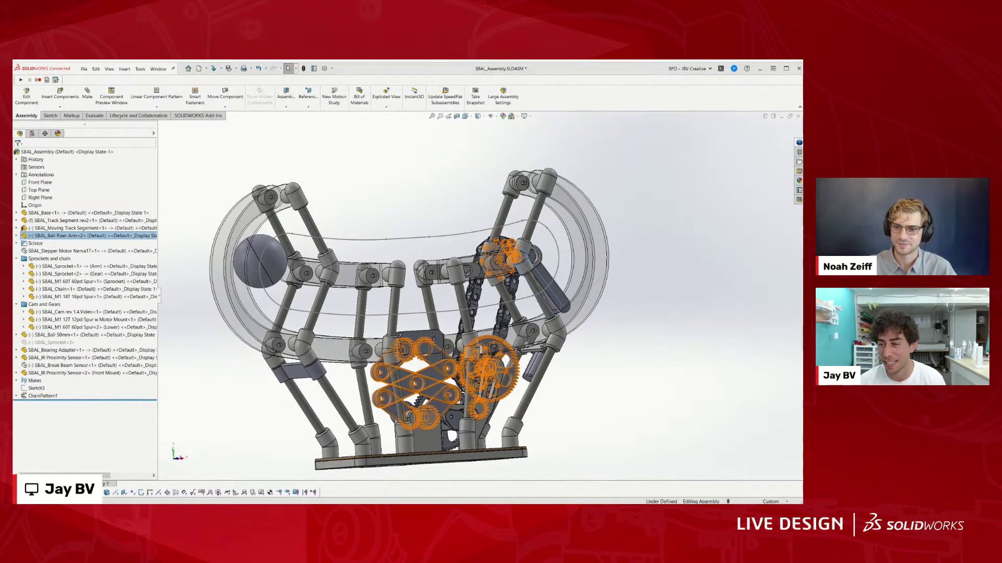
middle_drag(475, 264, 553, 294)
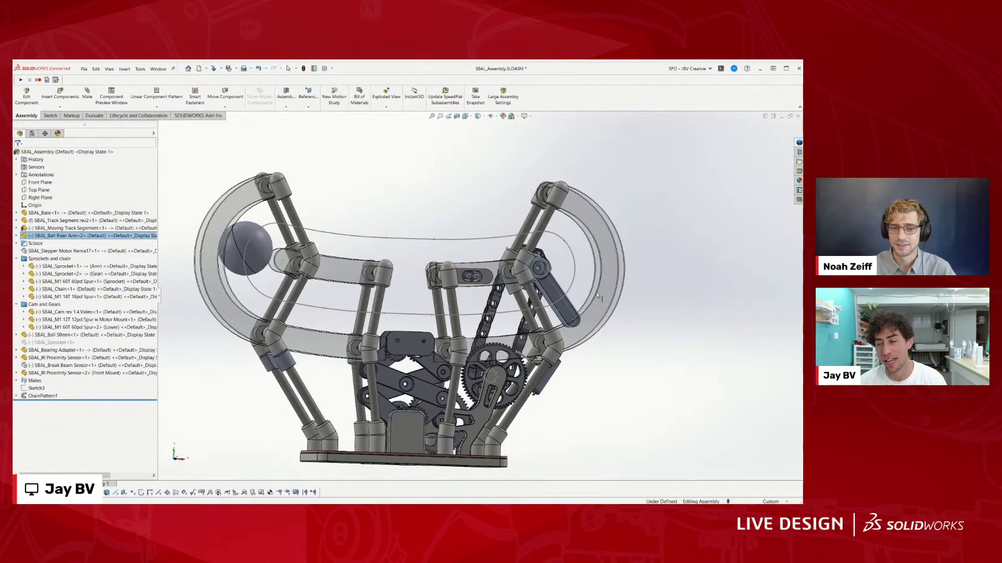
click(556, 291)
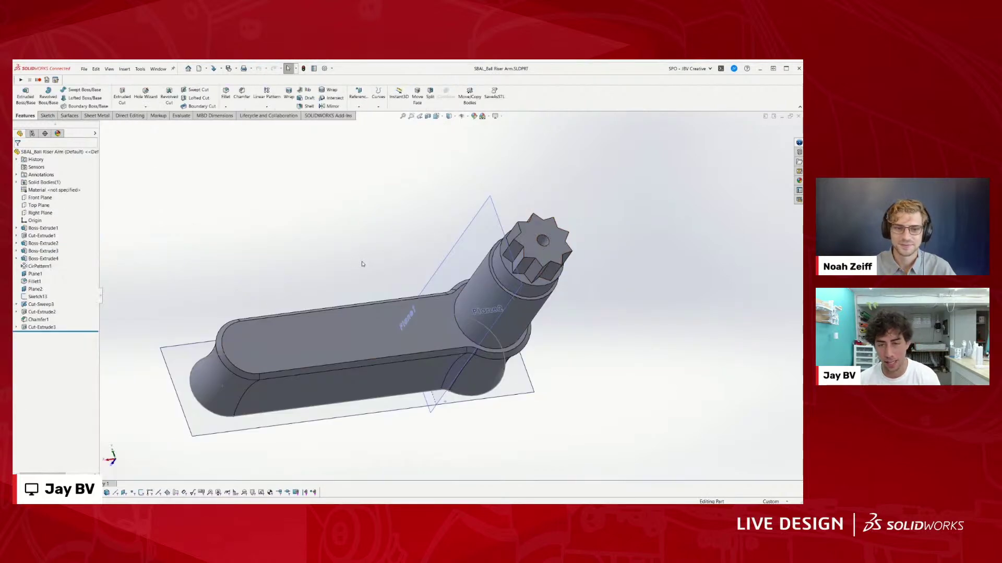
Step: Bring up the project folder for opening files and show its contents as large thumbnails
key(ctrl+o)
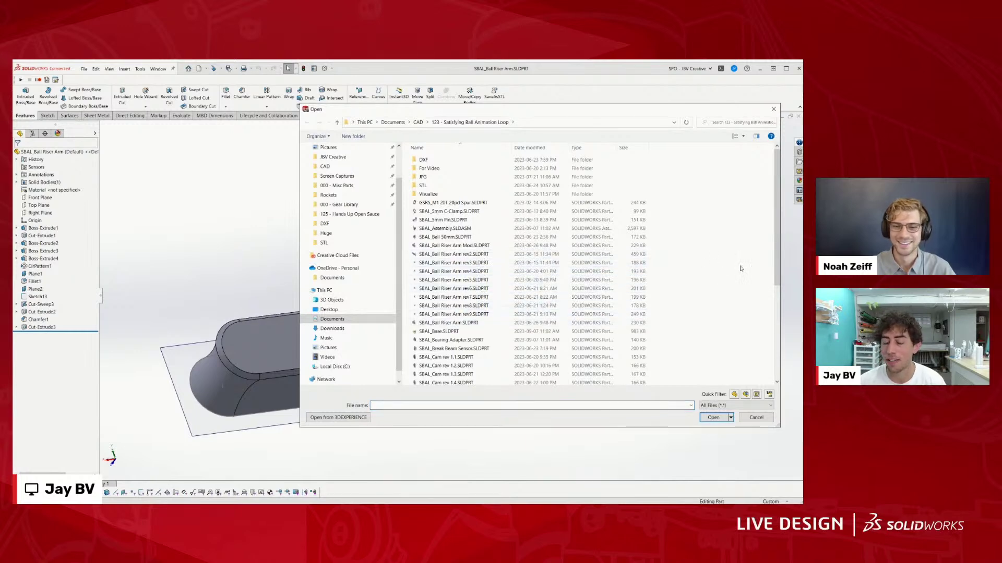
right_click(719, 276)
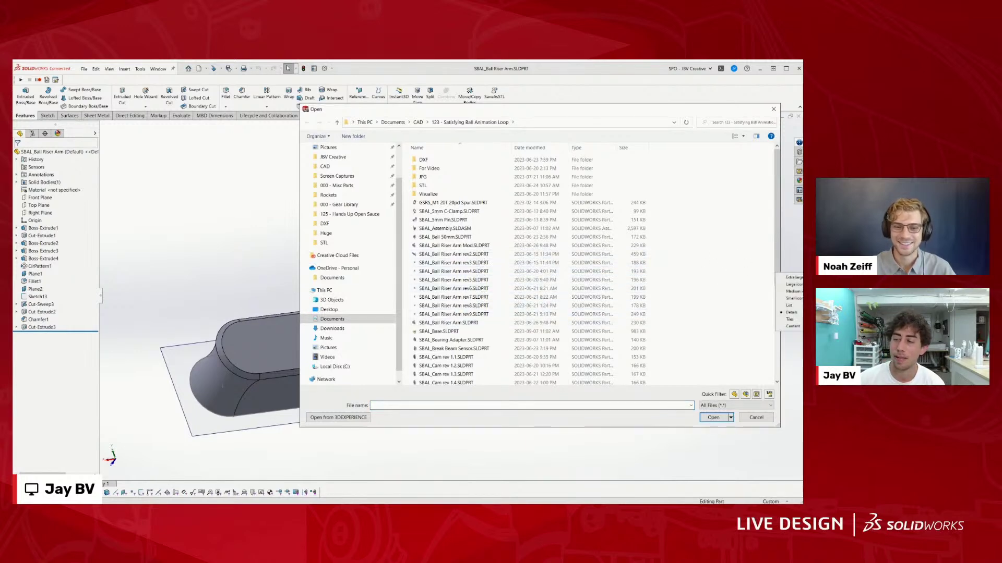
click(798, 285)
click(611, 227)
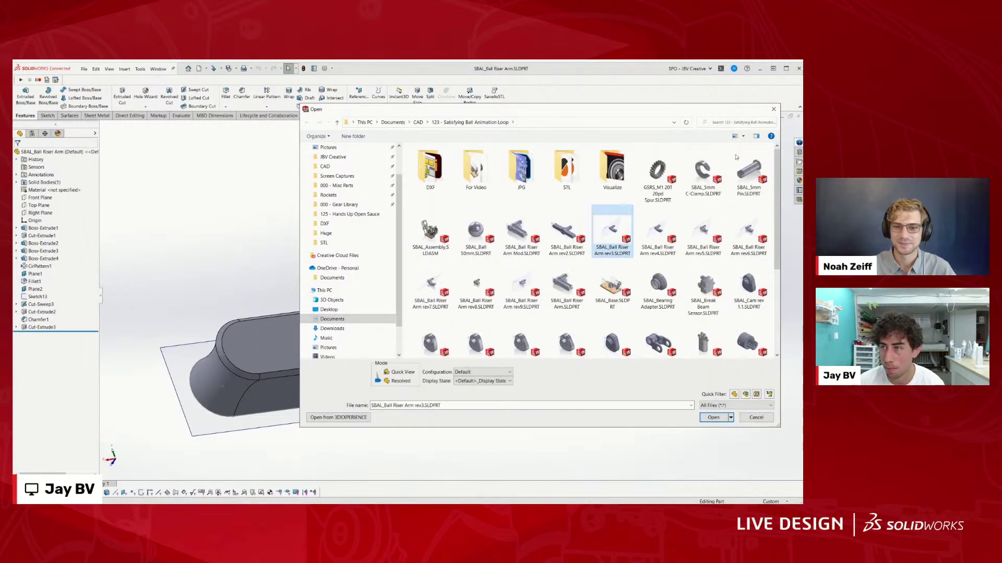
click(743, 136)
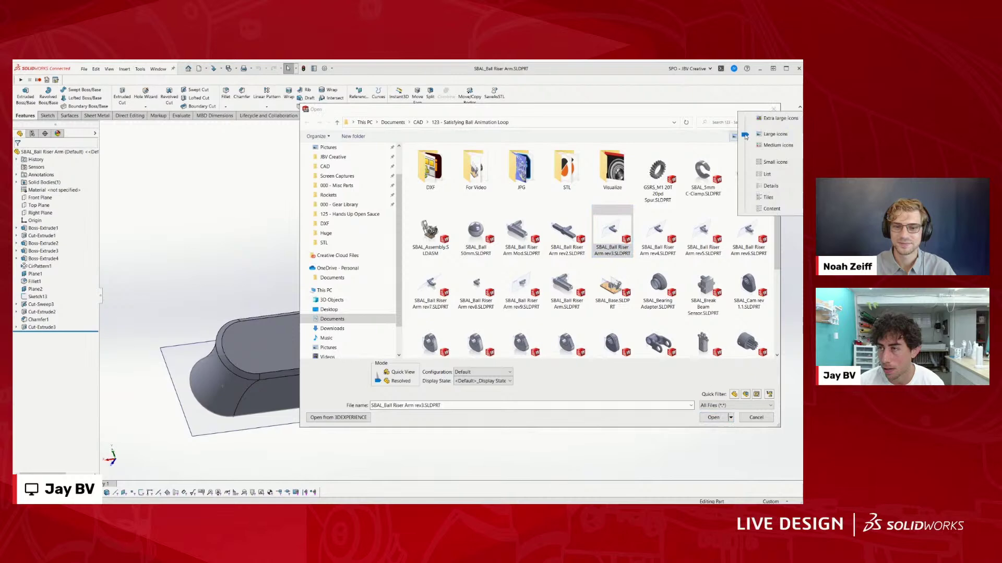
click(783, 127)
Step: Compare the thumbnails of the ball riser arm revisions rev2 to rev9 and close the file browser without opening any
scroll(740, 215, down, 10)
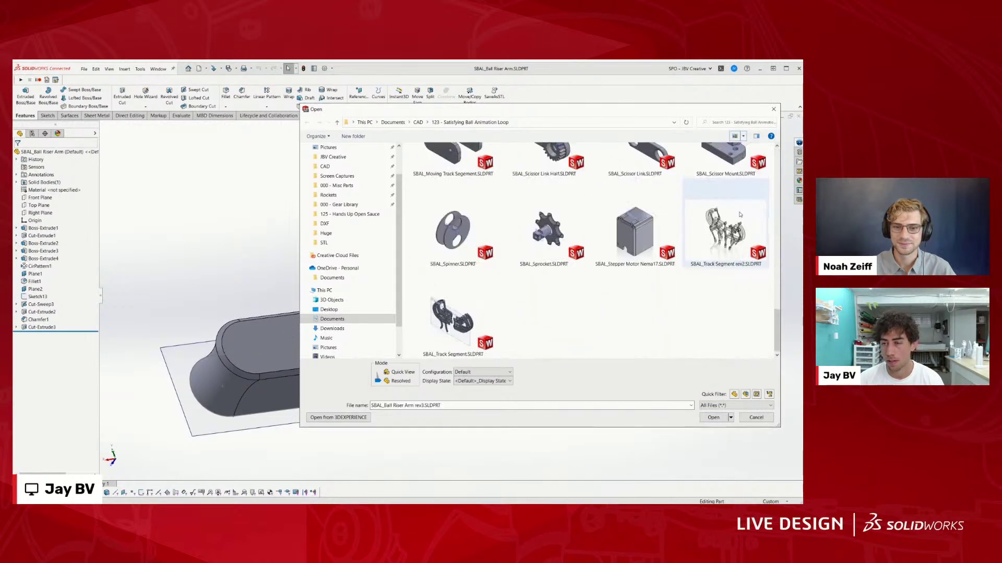
drag(775, 328, 787, 205)
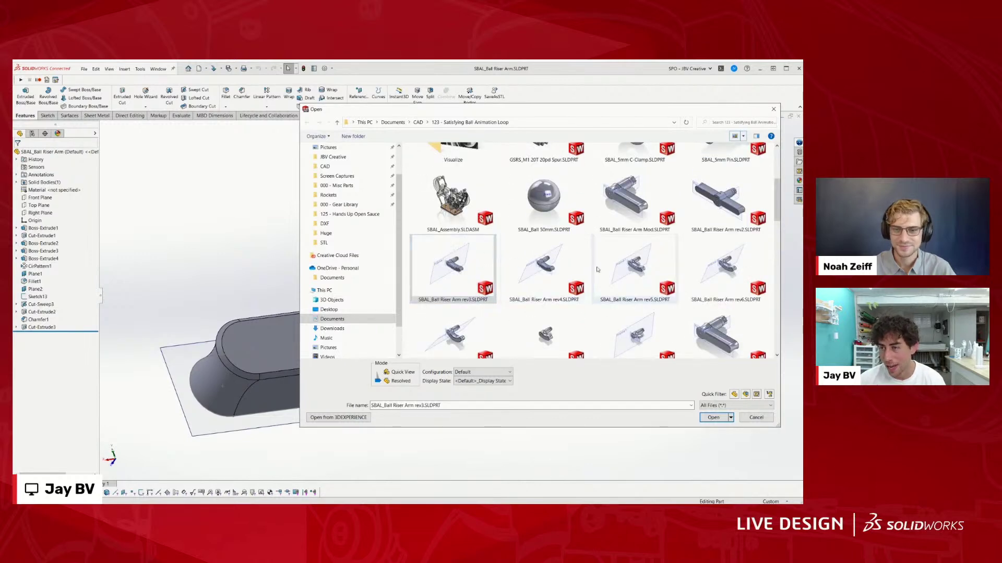
scroll(512, 290, down, 2)
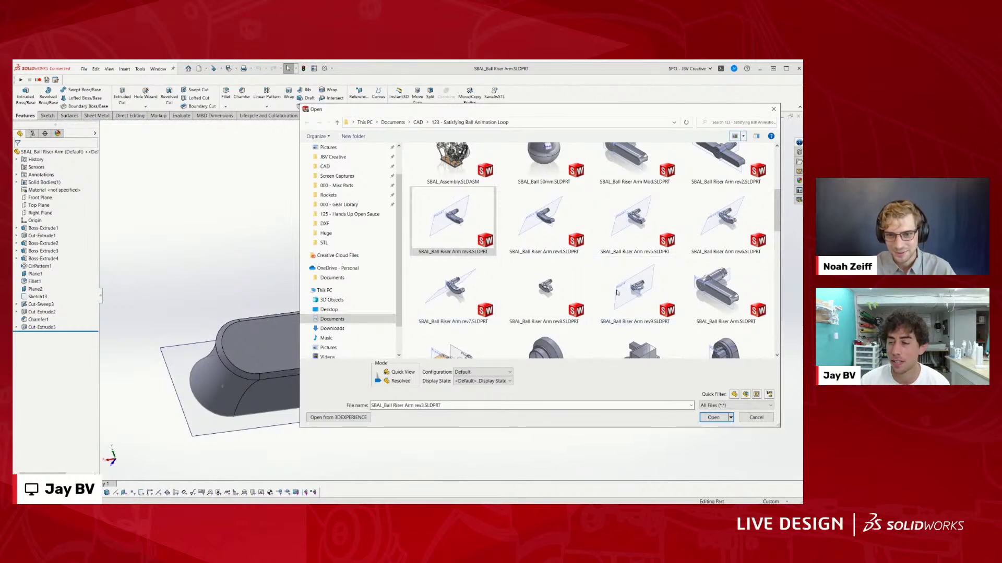
scroll(777, 209, up, 2)
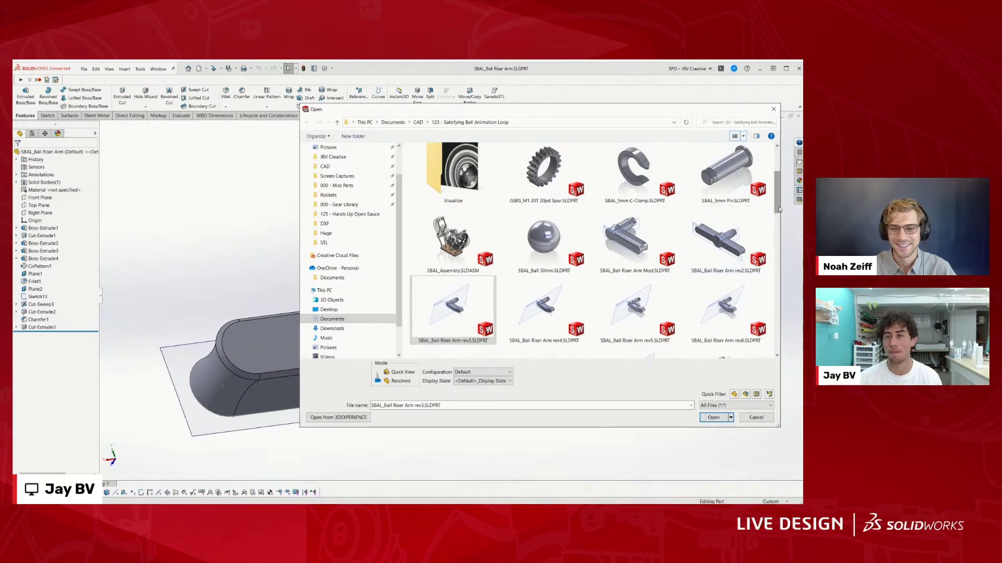
click(756, 417)
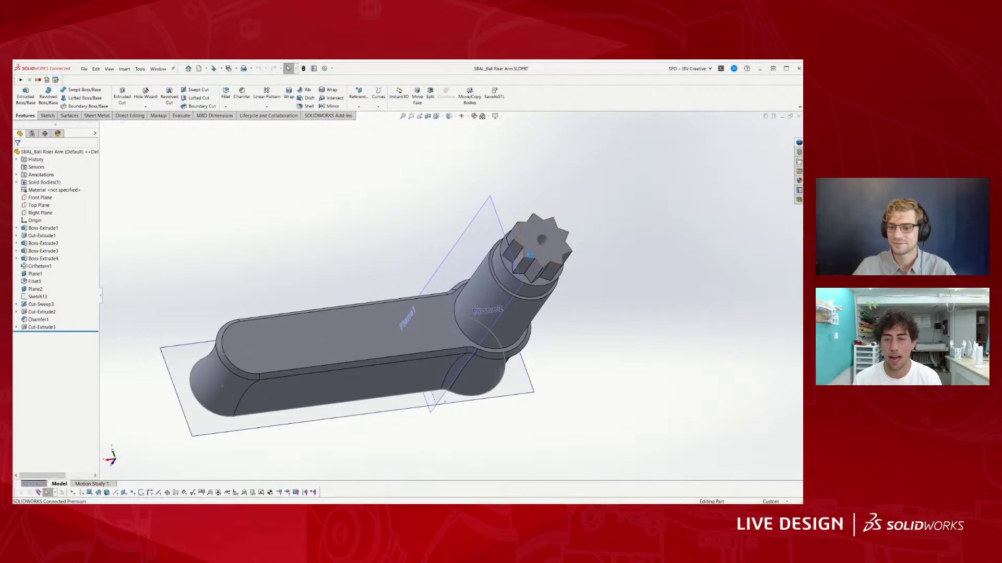
Step: Return from the ball riser arm part to SBAL_Assembly and orient it towards the chain and sprockets
key(ctrl+Tab)
click(559, 174)
middle_drag(545, 254, 501, 256)
key(alt+Tab)
key(ctrl+Tab)
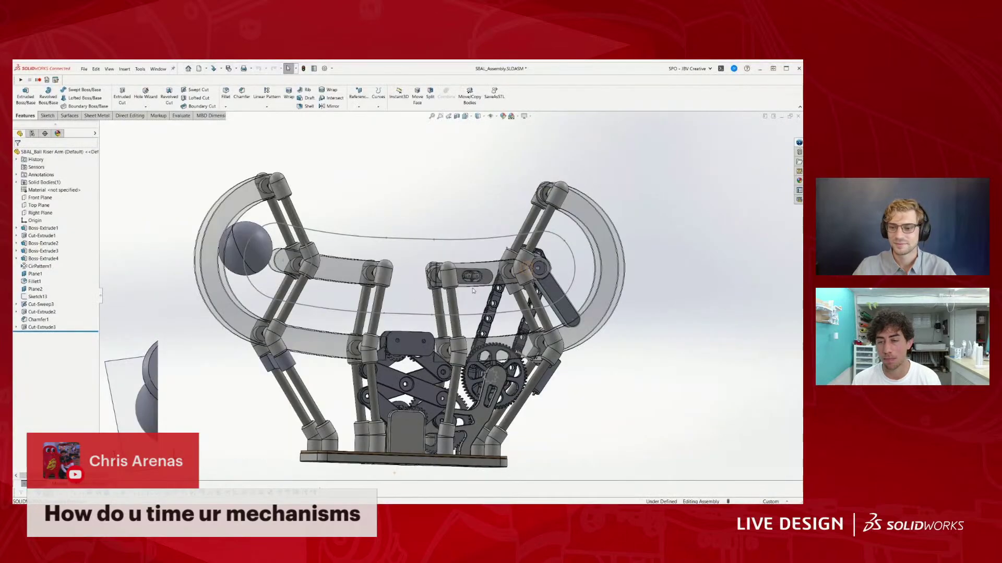
middle_drag(390, 281, 499, 265)
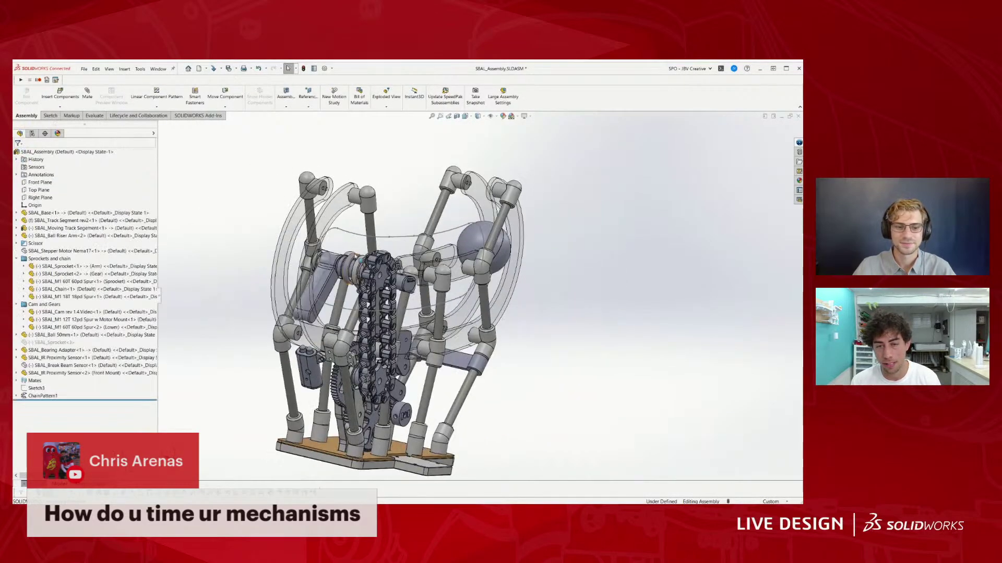
Step: Isolate the arm's upper sprocket, inspect the splined socket in its hub, and exit the isolated view
scroll(499, 266, down, 5)
click(485, 268)
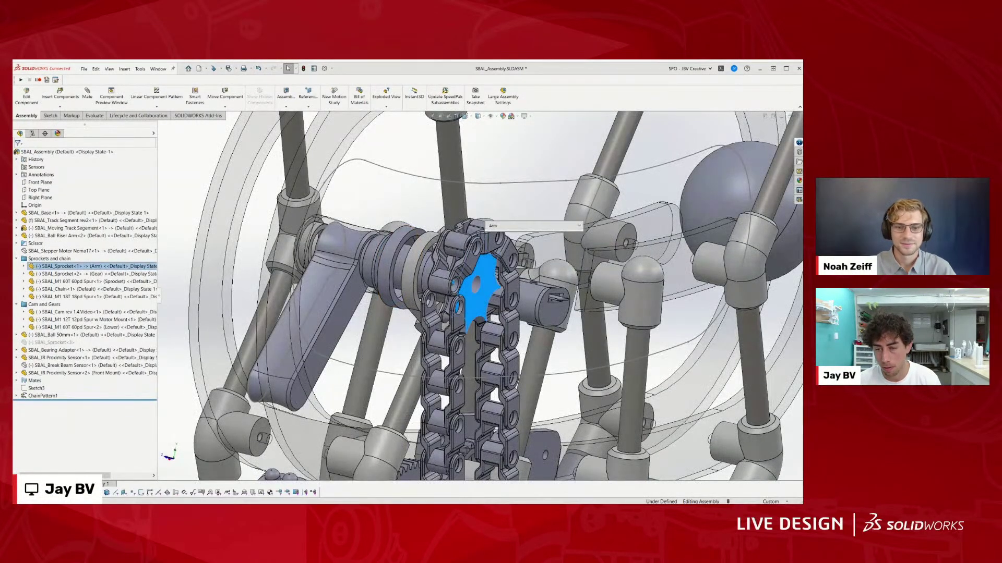
key(i)
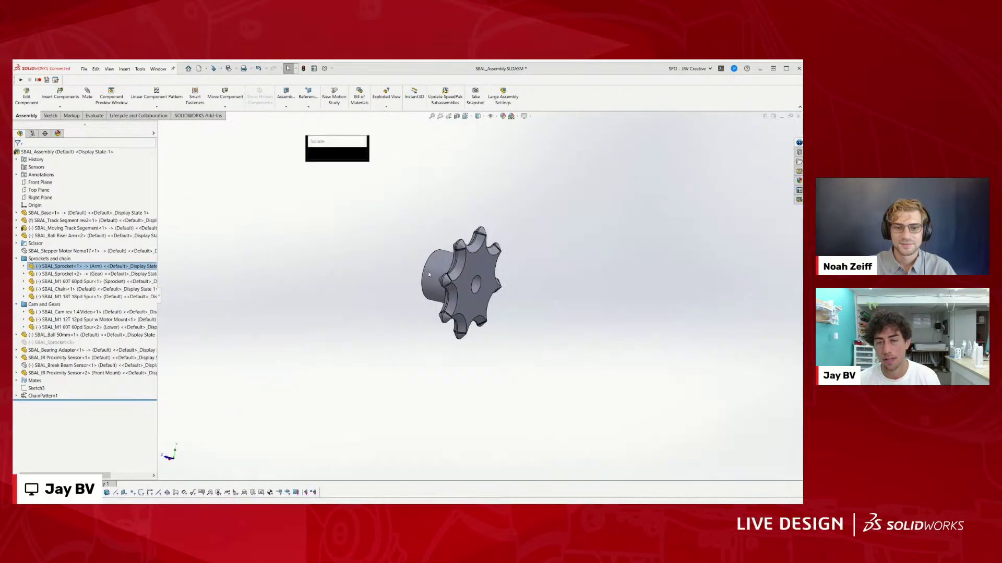
middle_drag(431, 274, 496, 292)
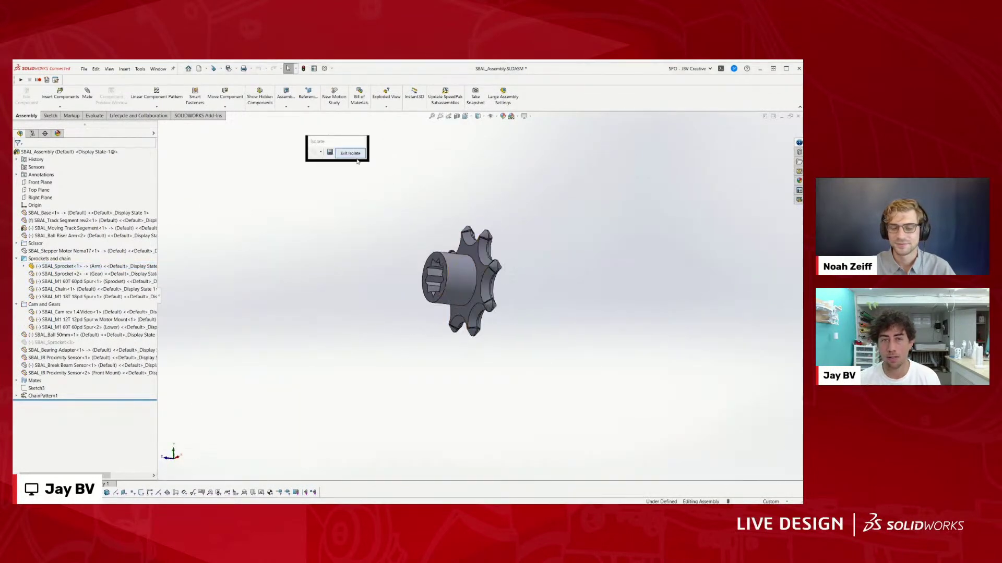
click(350, 153)
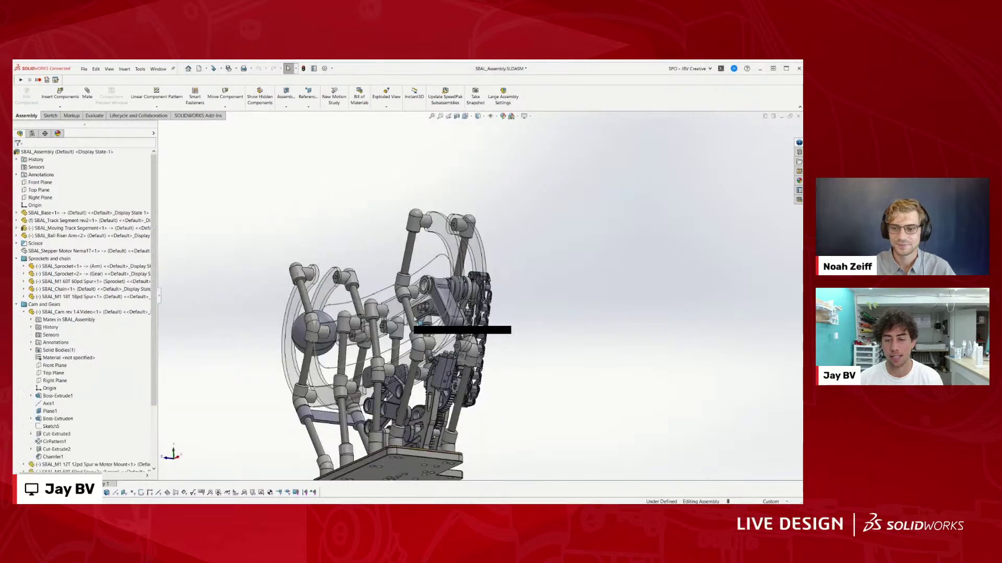
Step: Examine SBAL_Assembly from several sides, concentrating on the chain drive and the ball riser arm
middle_drag(486, 347, 577, 380)
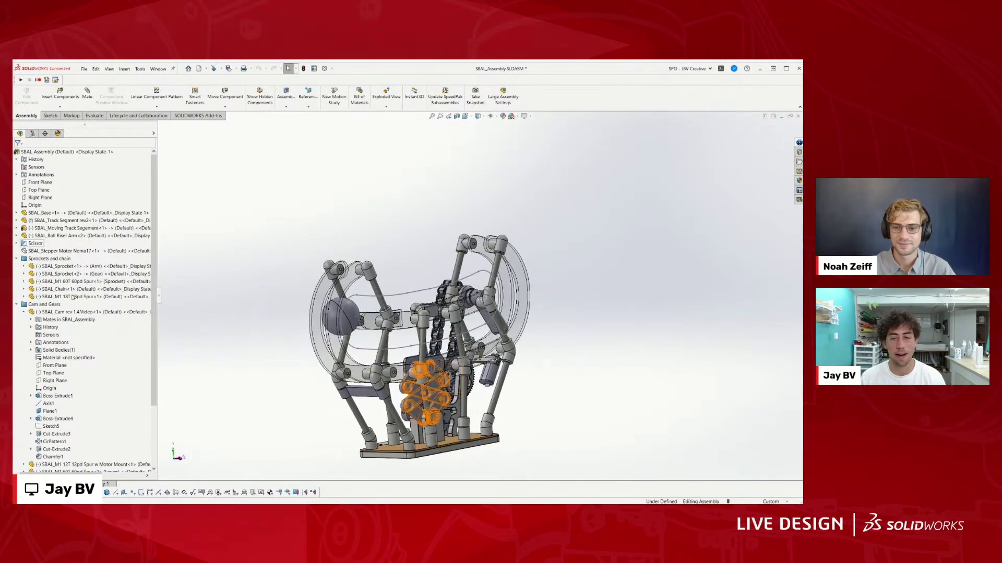
mouse_move(313, 334)
middle_down()
mouse_move(363, 322)
mouse_move(327, 340)
mouse_move(309, 318)
middle_up()
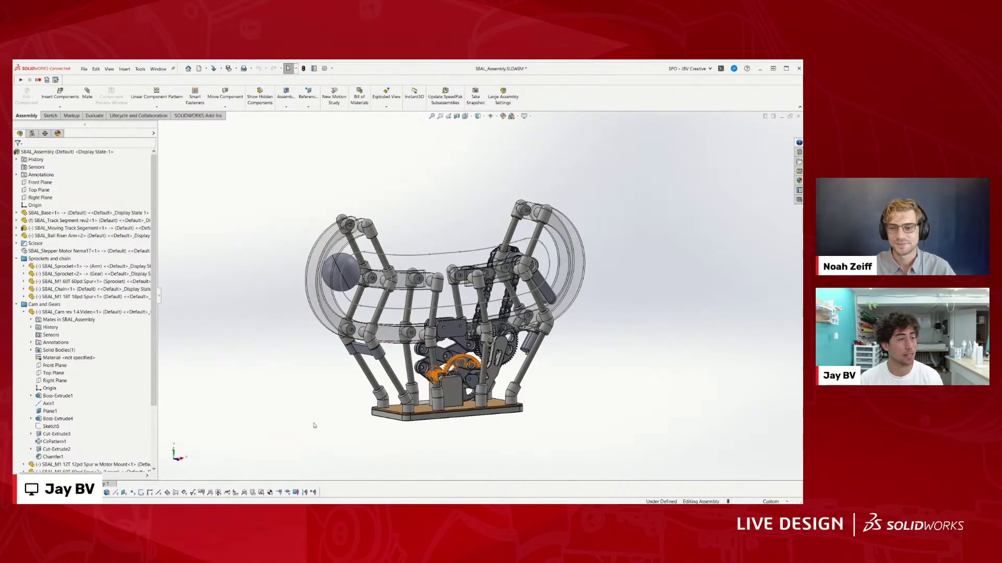
middle_drag(481, 191, 449, 157)
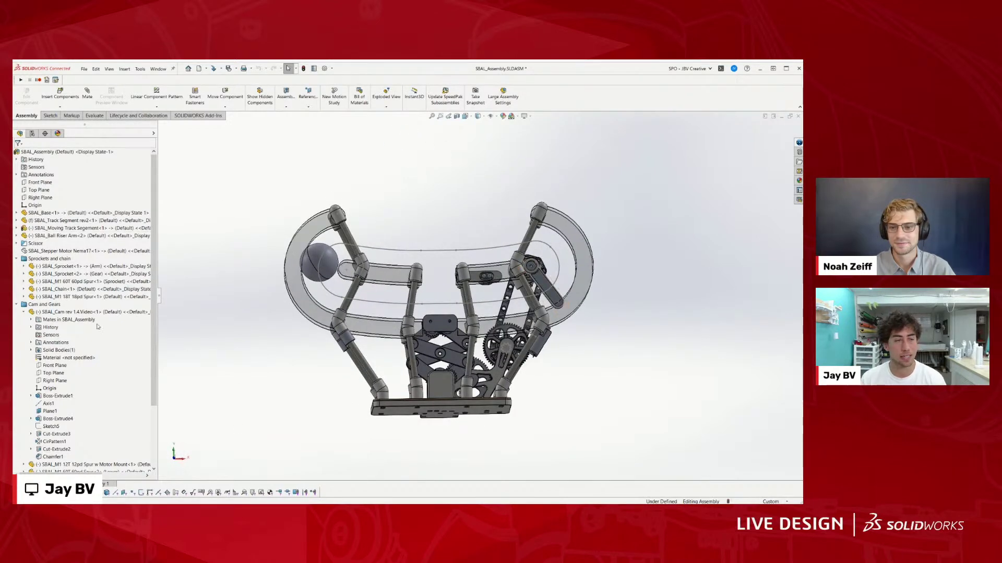
click(45, 304)
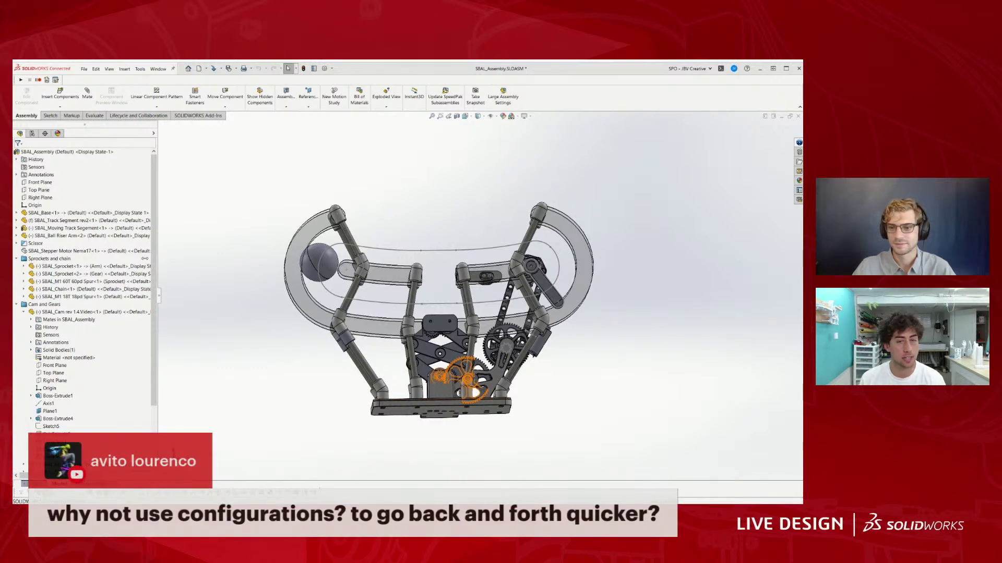
scroll(486, 237, up, 1)
middle_drag(506, 224, 214, 247)
scroll(515, 304, down, 5)
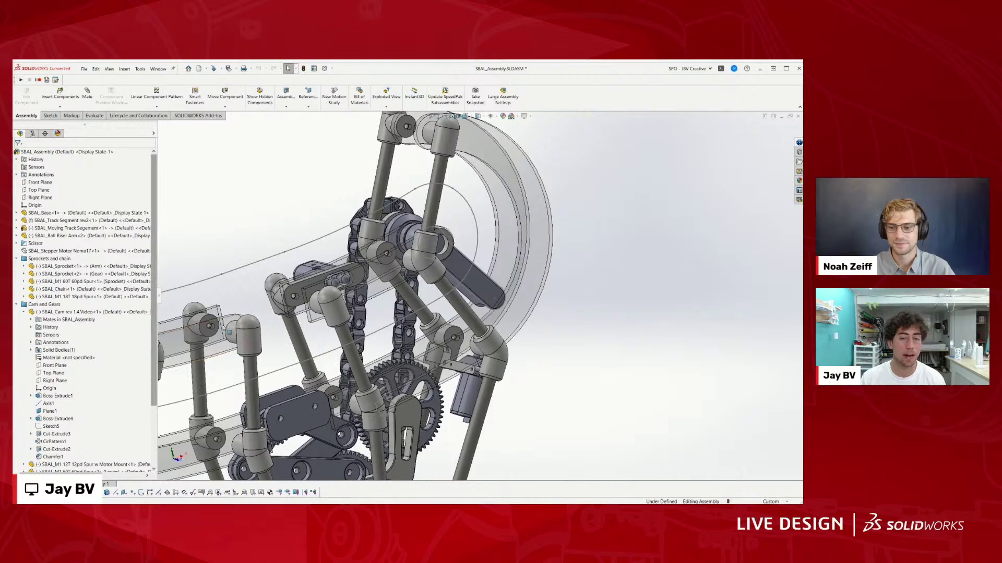
scroll(228, 329, up, 4)
middle_drag(229, 328, 250, 362)
scroll(461, 318, down, 4)
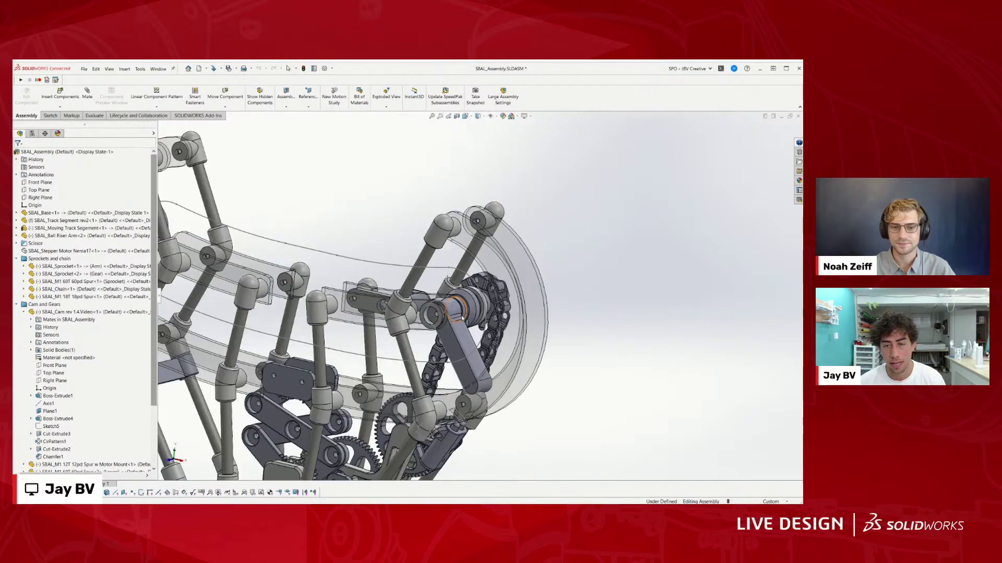
Step: Replace the ball riser arm with the SBAL_Ball Riser Arm rev8 part, accept its mated entities, and swing the new arm about its pivot
scroll(462, 319, down, 1)
click(466, 348)
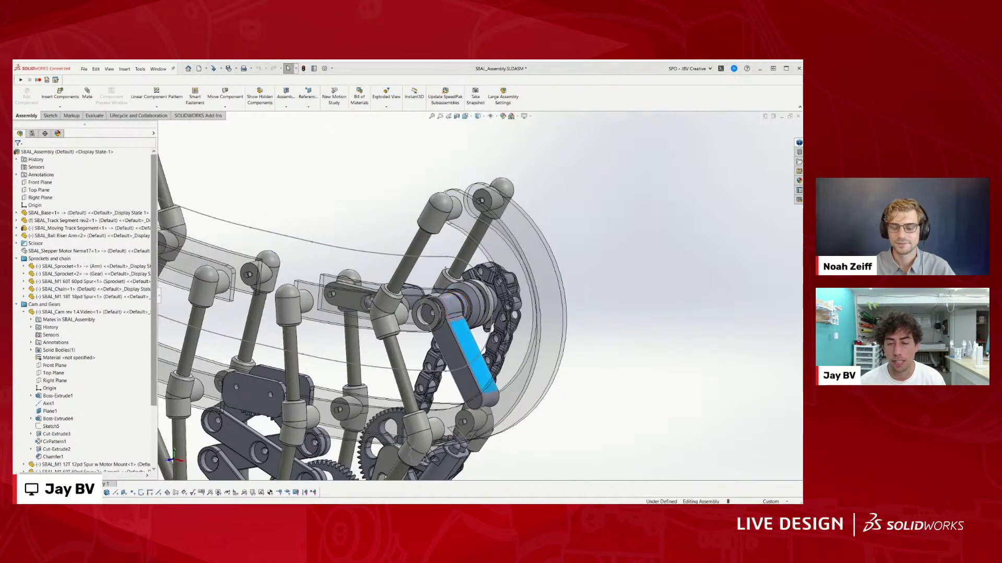
click(702, 368)
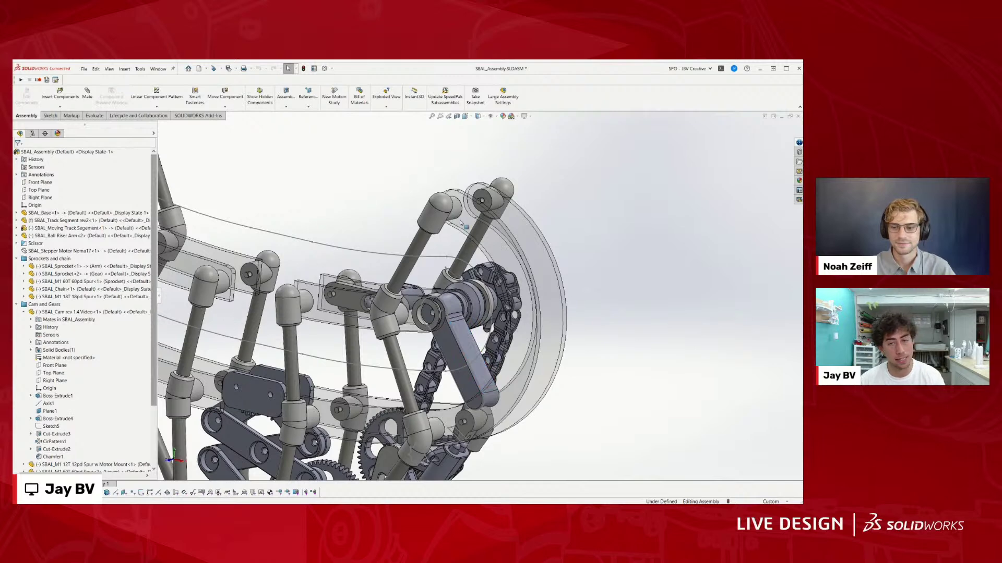
click(469, 341)
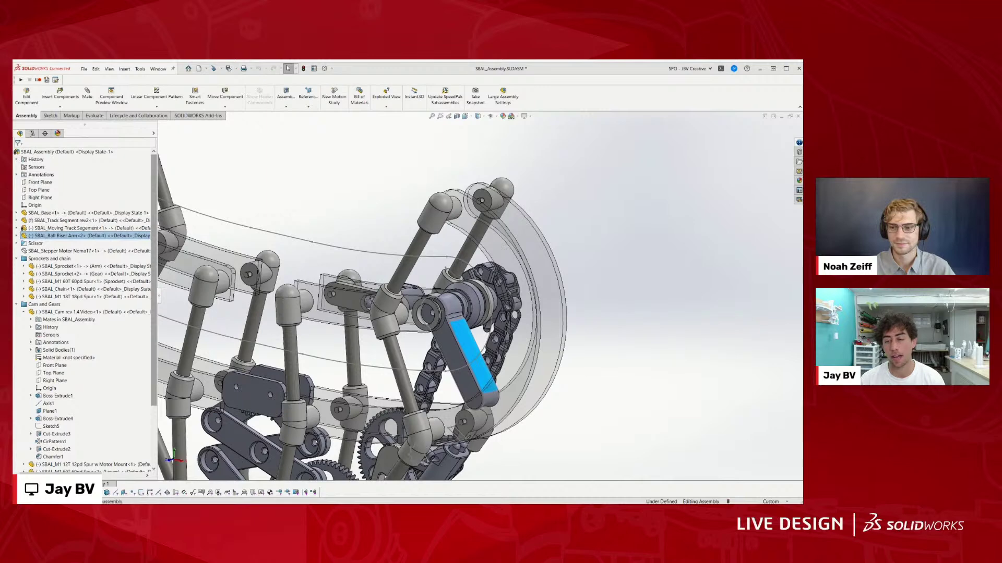
click(495, 392)
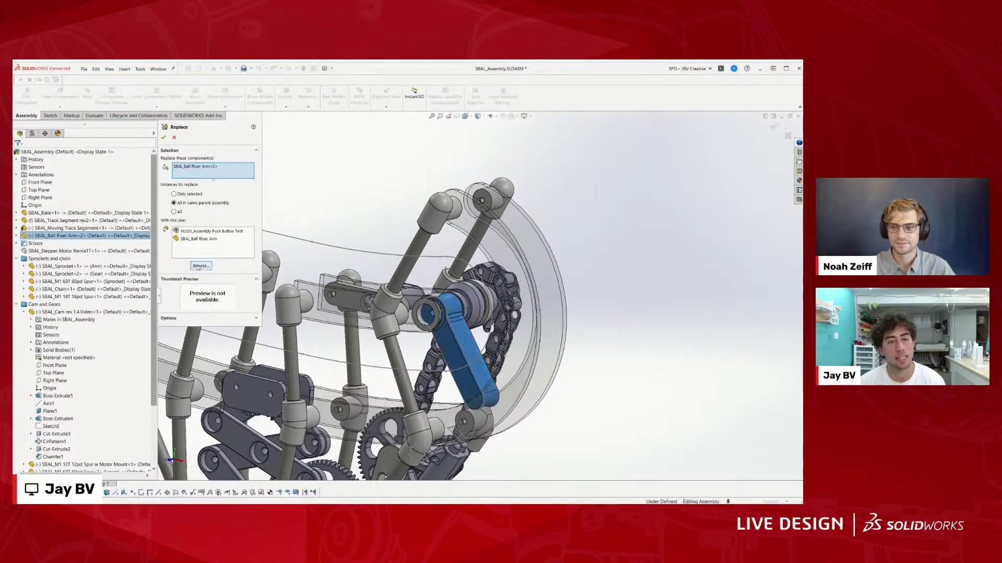
click(201, 266)
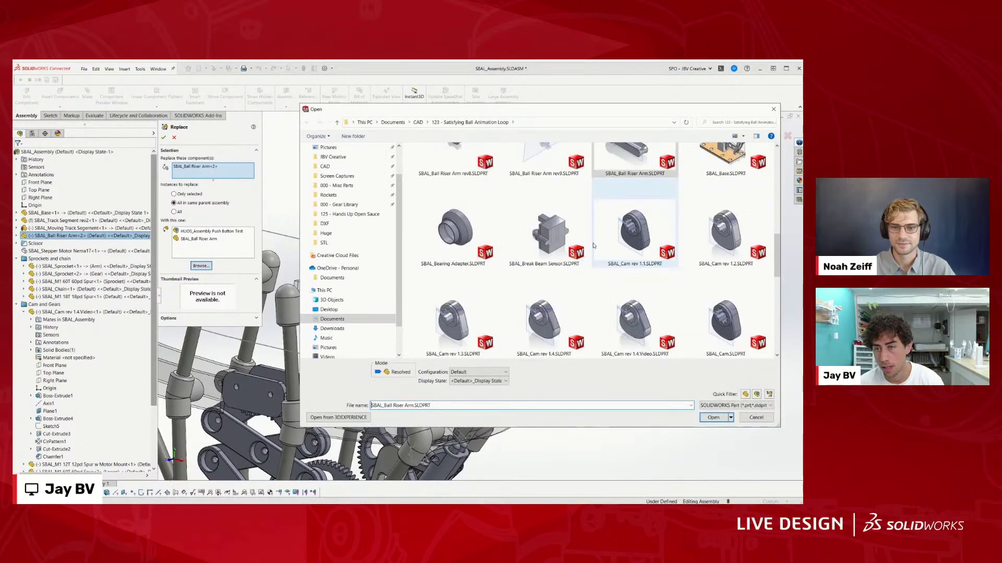
click(444, 326)
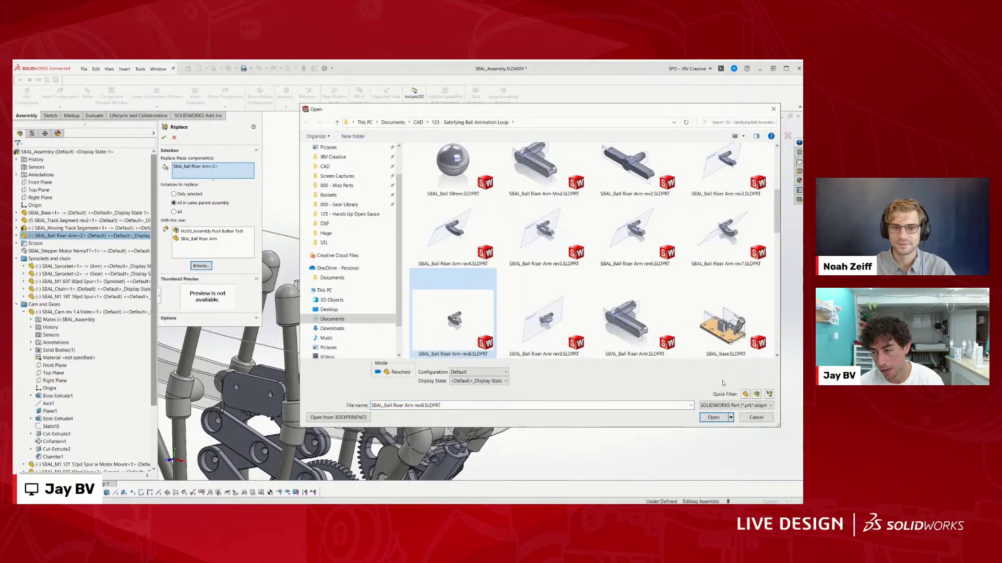
click(713, 417)
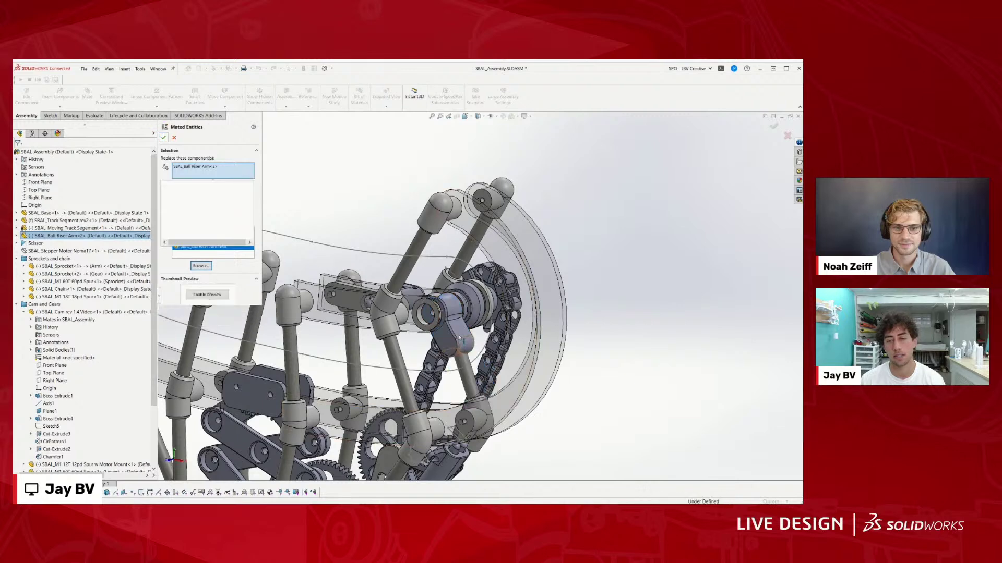
click(163, 136)
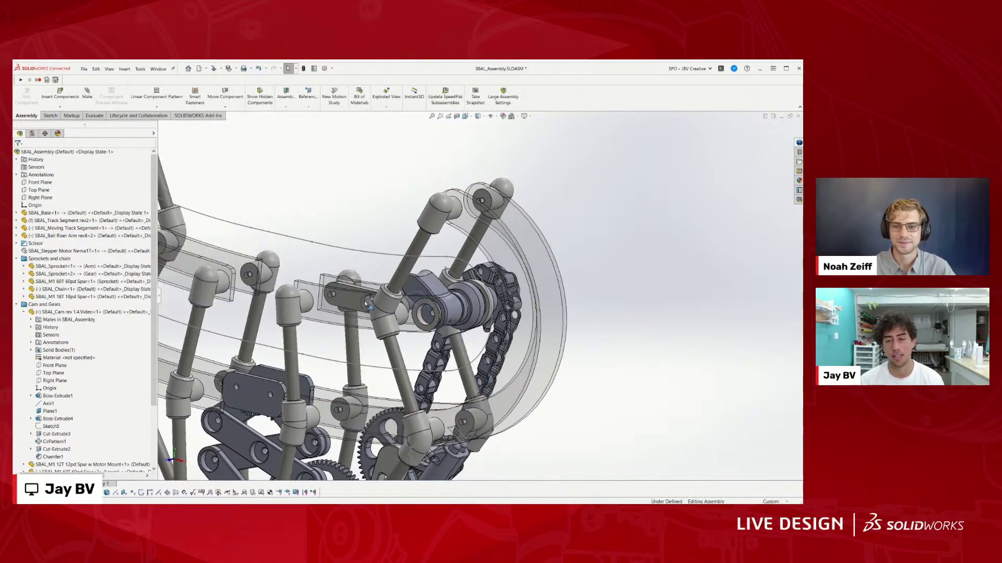
drag(367, 309, 328, 226)
scroll(392, 367, up, 5)
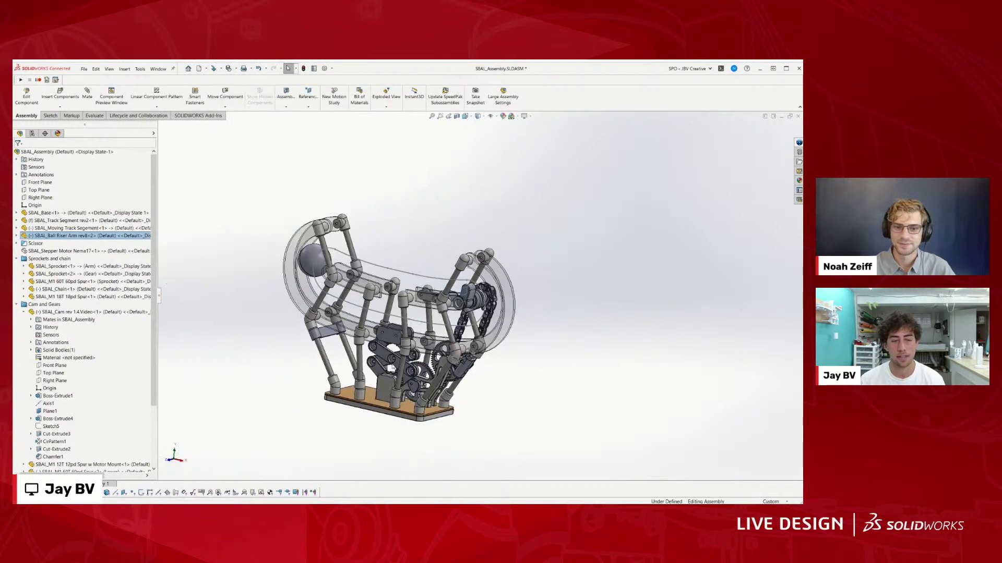
Step: Collapse the assembly's feature tree, check its configuration list, and return to the tree
click(71, 298)
key(shift+c)
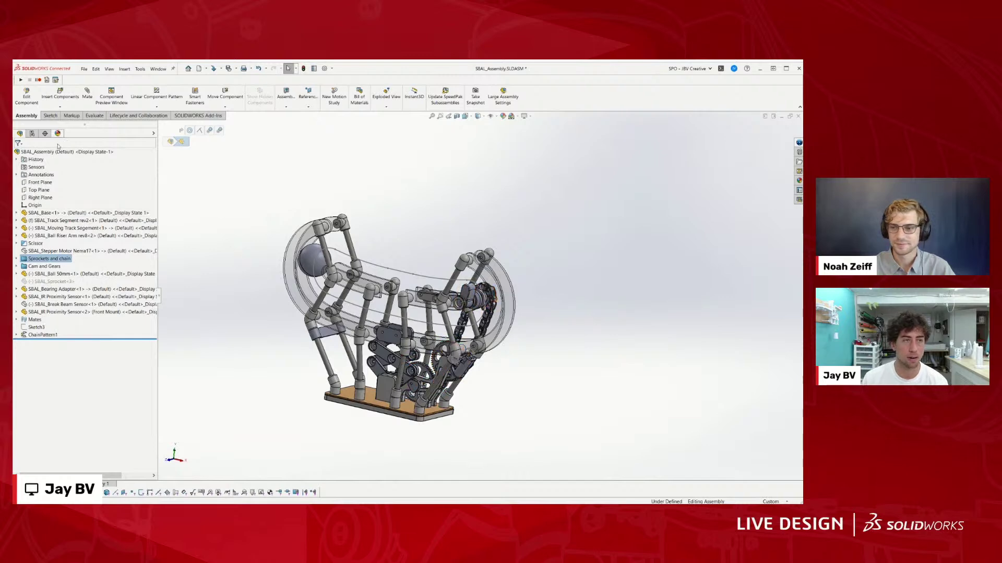
click(32, 133)
click(20, 134)
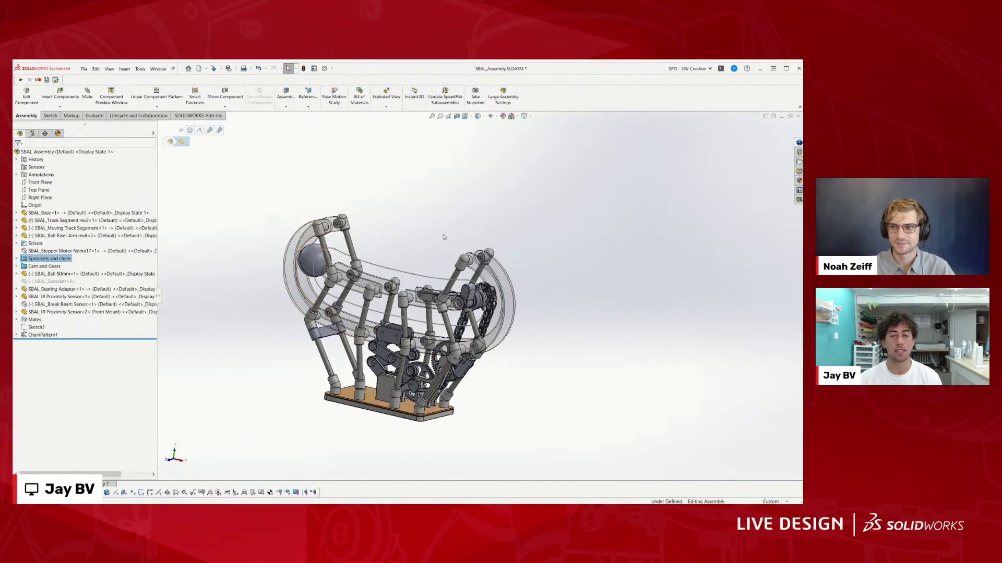
Step: Close all open documents, including SBAL_Assembly and HUOS_Assembly Push Button Test
middle_drag(433, 261, 466, 230)
scroll(467, 229, down, 5)
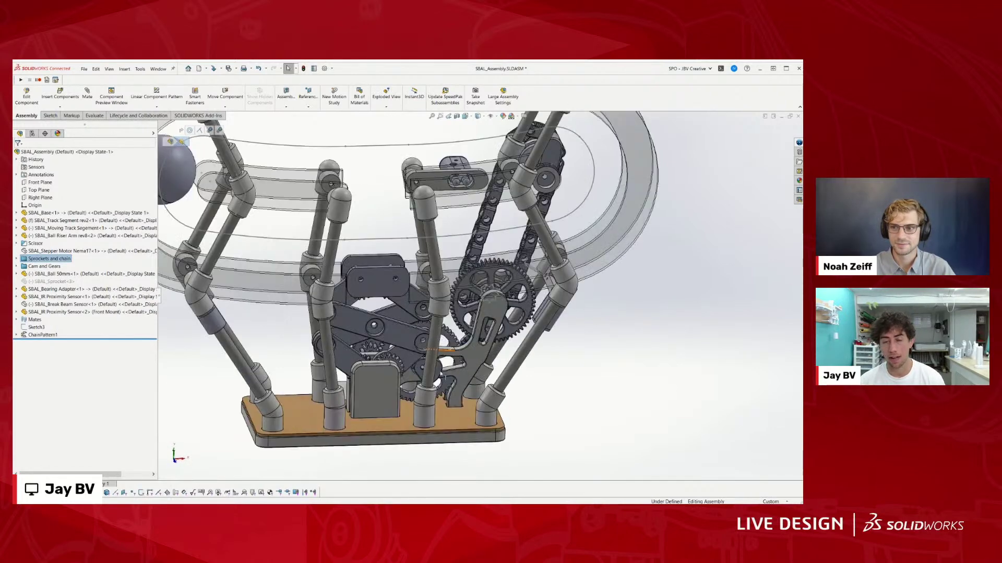
key(f)
click(228, 180)
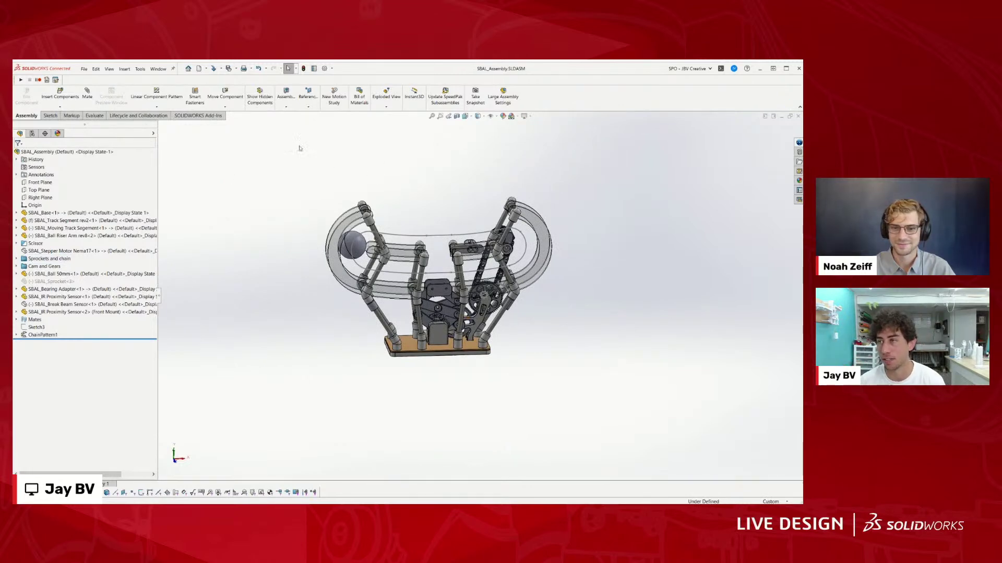
click(799, 116)
click(798, 116)
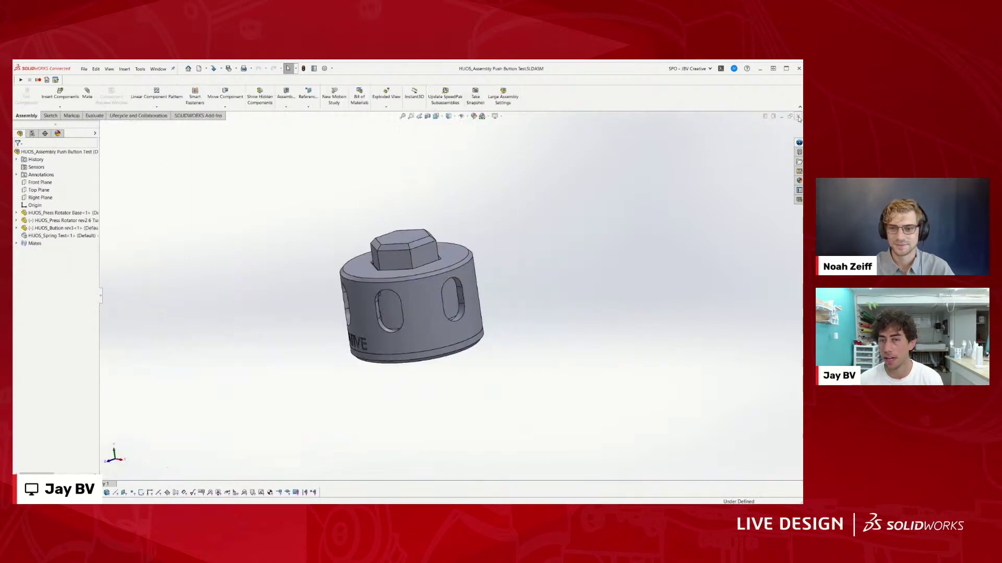
click(798, 117)
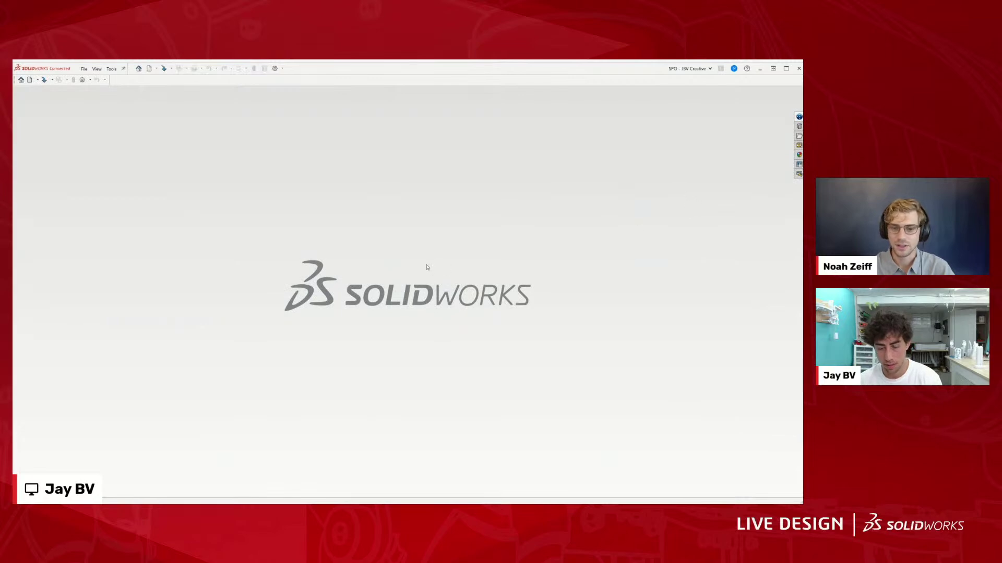
Step: Open ERGM_Assembly SL Chebyshev 1 from the Chebyshev 1 folder under Straight Line Mechanisms in the 126 - Epic Rube Goldberg Machine project
key(ctrl+o)
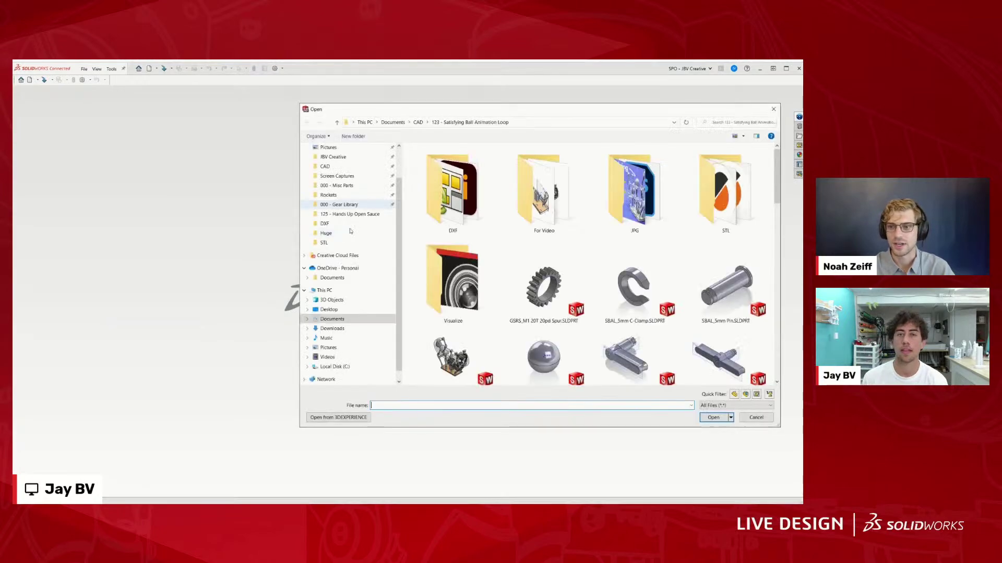
click(418, 123)
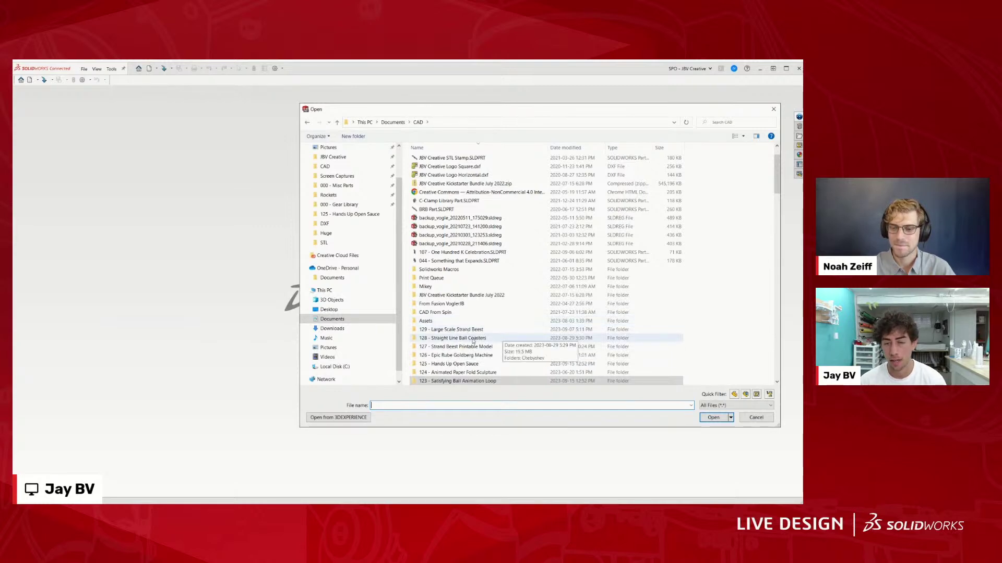
double_click(459, 355)
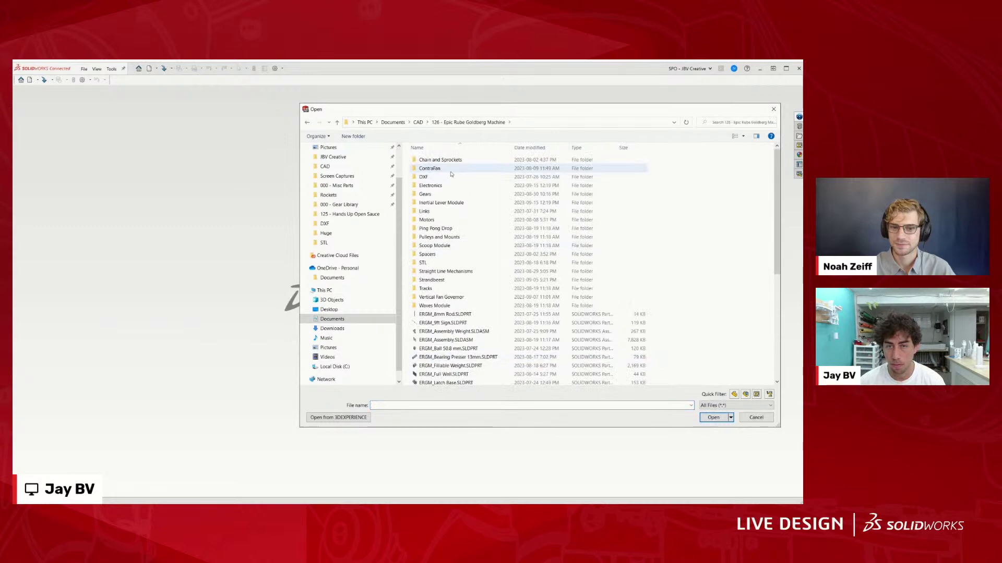
double_click(443, 271)
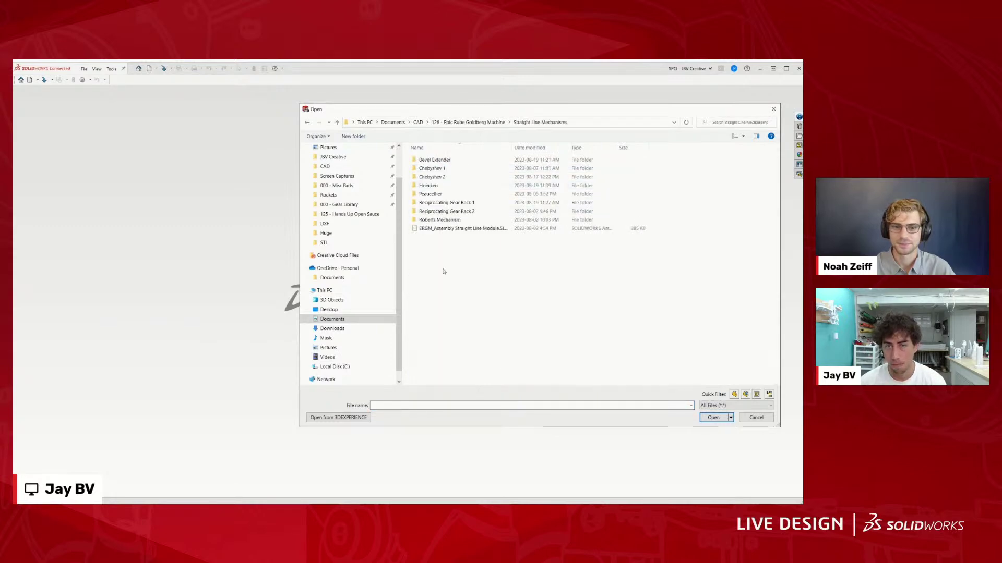
double_click(437, 178)
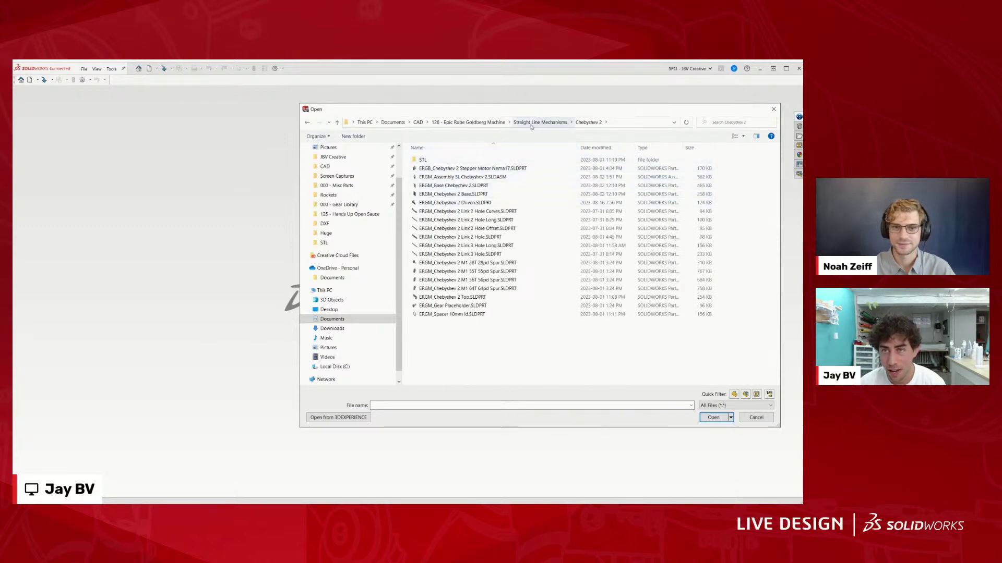
click(540, 122)
double_click(459, 160)
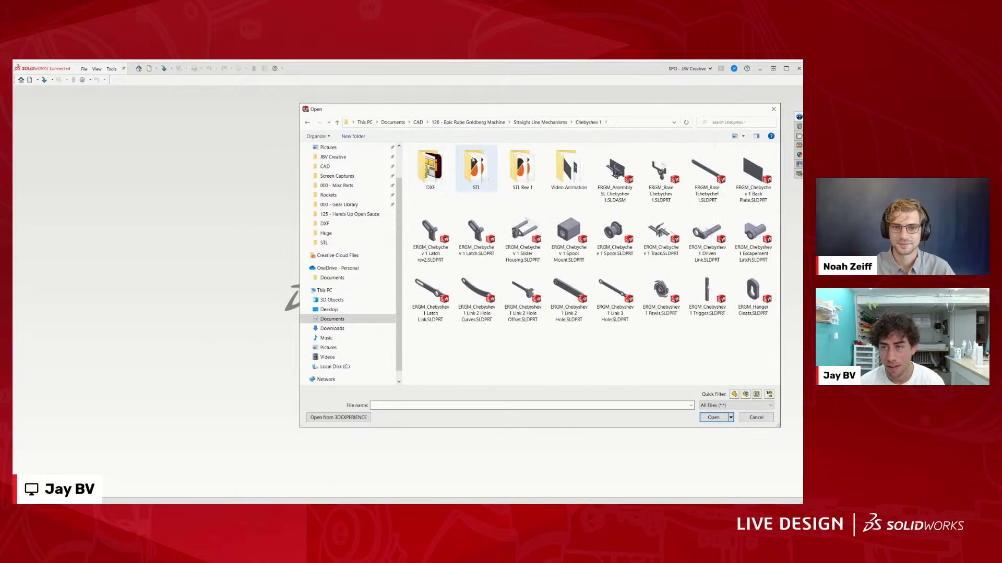
double_click(616, 170)
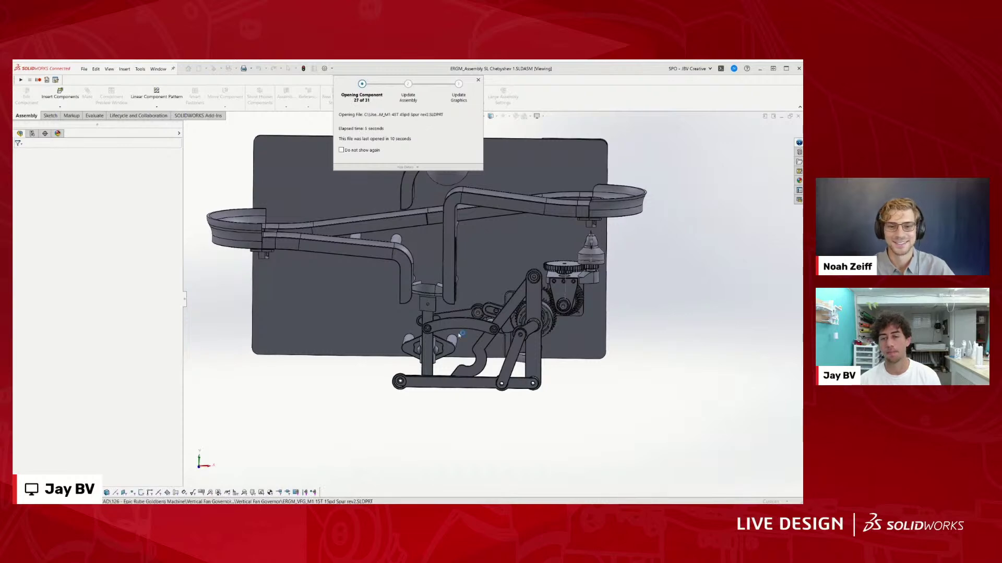
click(412, 290)
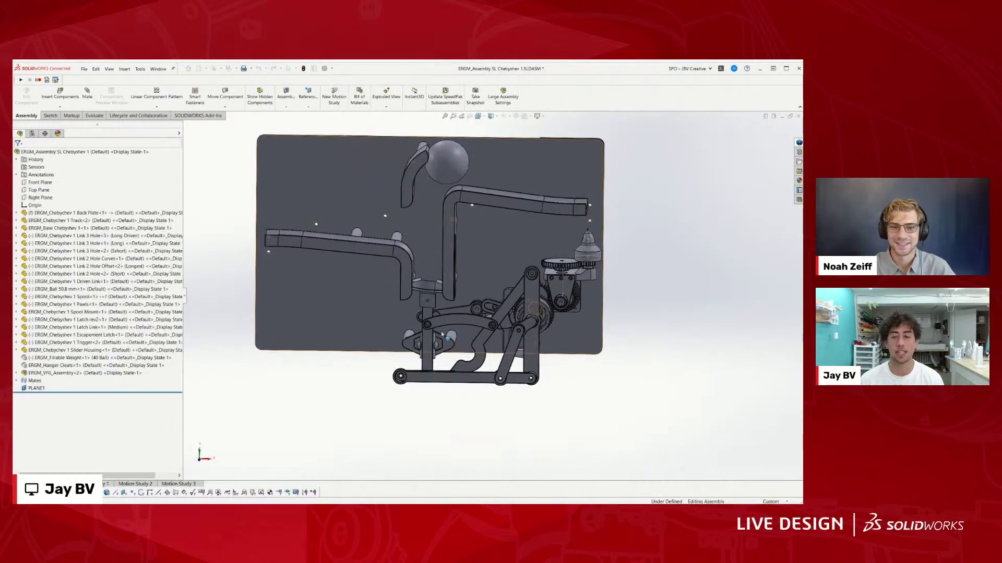
Step: Open the short ERGM_Chebyshev 1 Link 2 Hole link as its own part and activate its Medium configuration
click(509, 355)
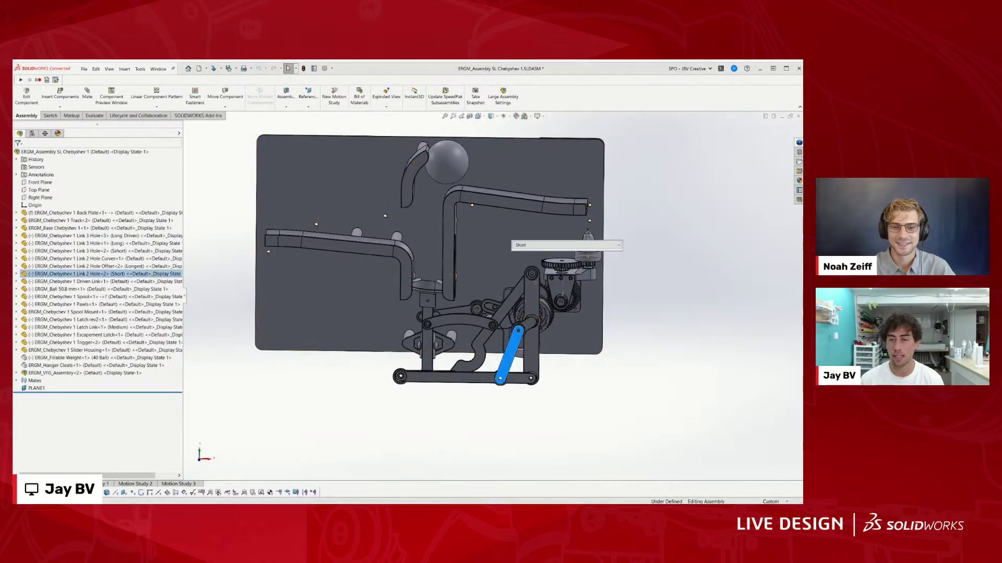
click(515, 258)
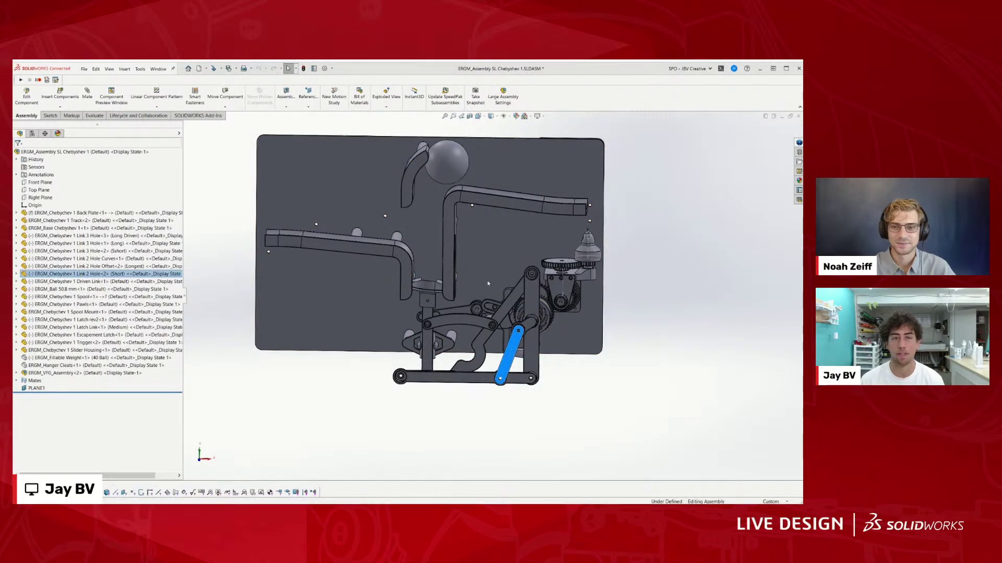
click(32, 134)
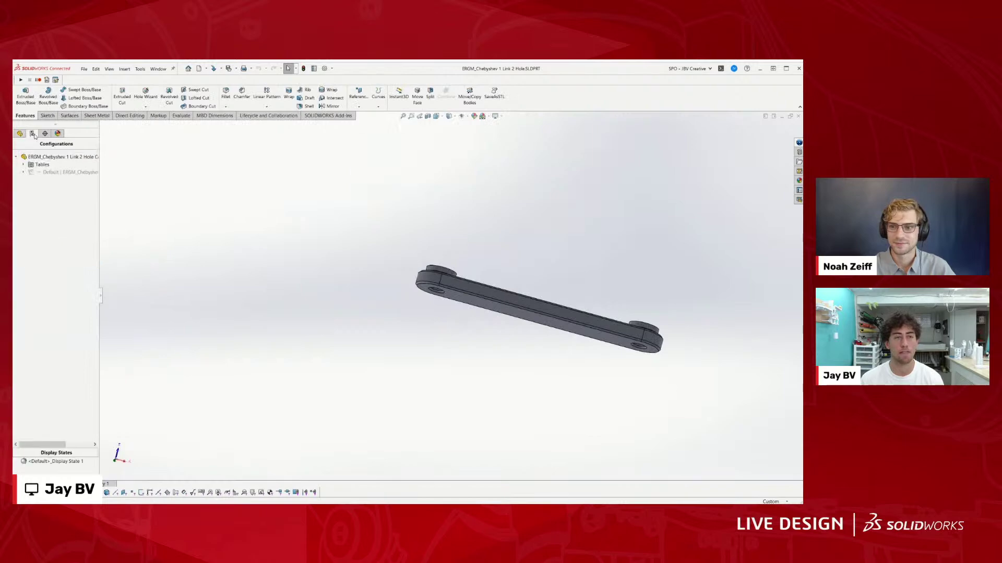
click(24, 173)
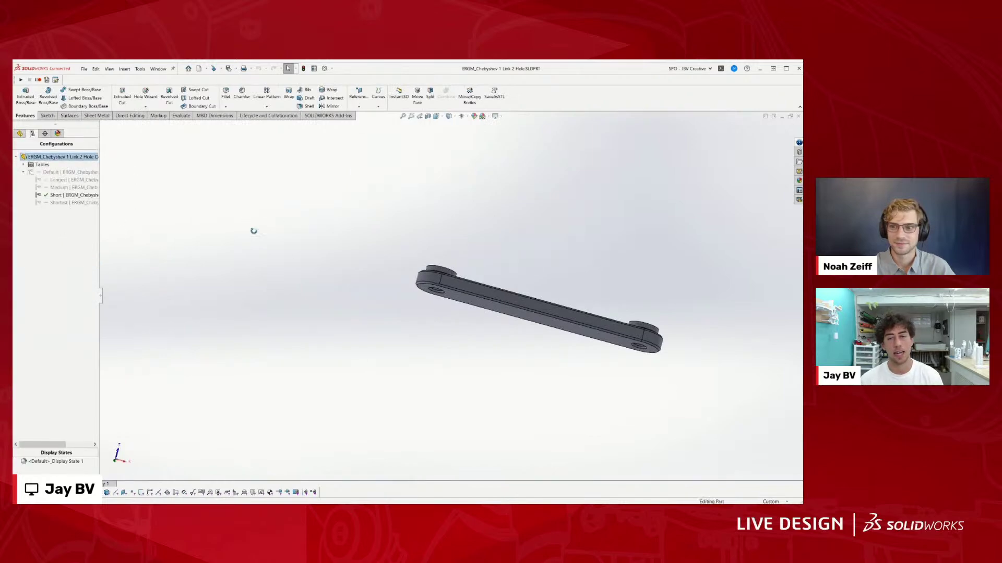
middle_drag(503, 279, 485, 412)
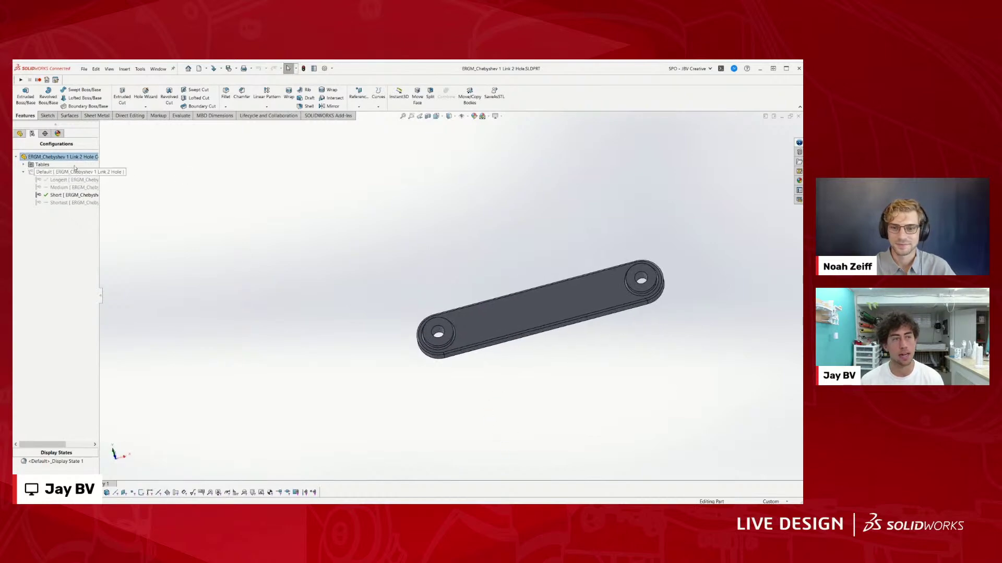
double_click(79, 188)
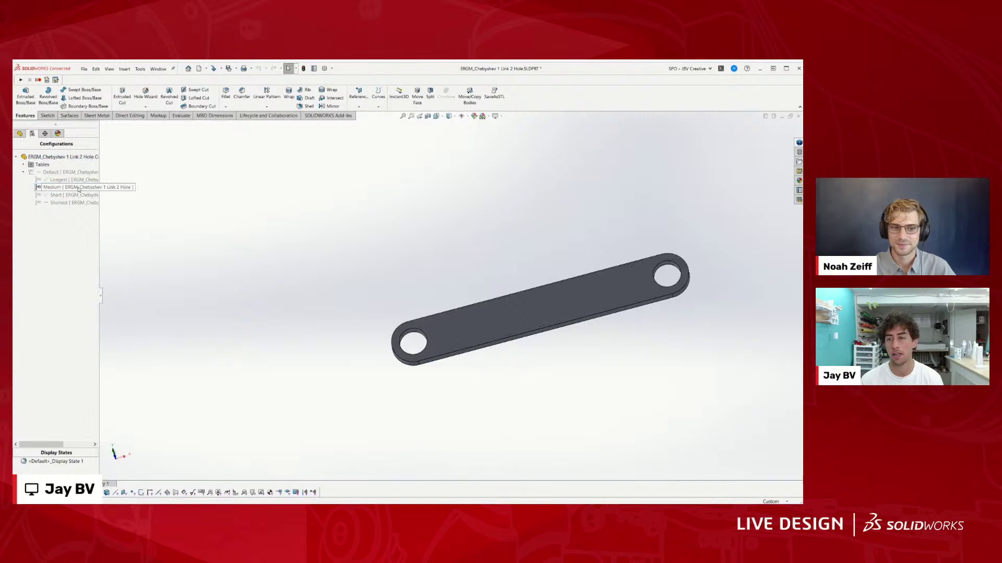
Step: Activate the Short configuration of the two-hole link and inspect its shape
middle_drag(524, 202, 431, 365)
double_click(73, 195)
middle_drag(463, 334, 348, 287)
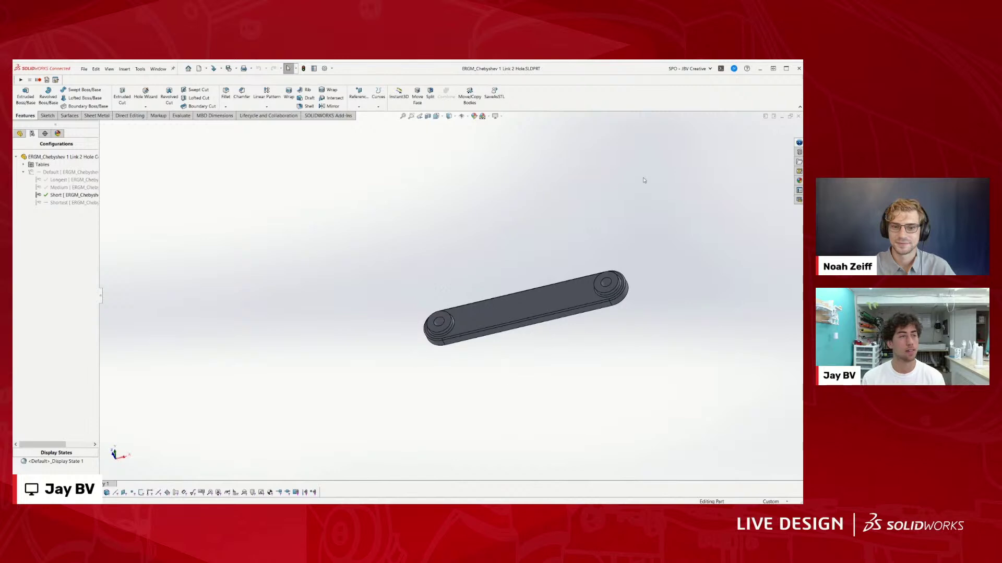
middle_drag(328, 285, 475, 284)
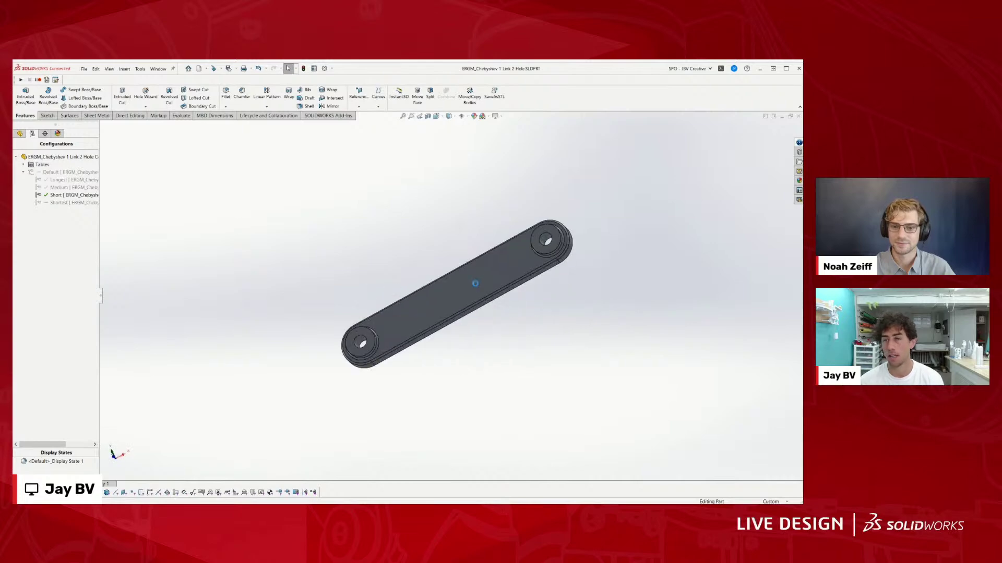
Step: Return to ERGM_Assembly SL Chebyshev 1 and look through the back plate's mates and features
key(ctrl+Tab)
click(450, 297)
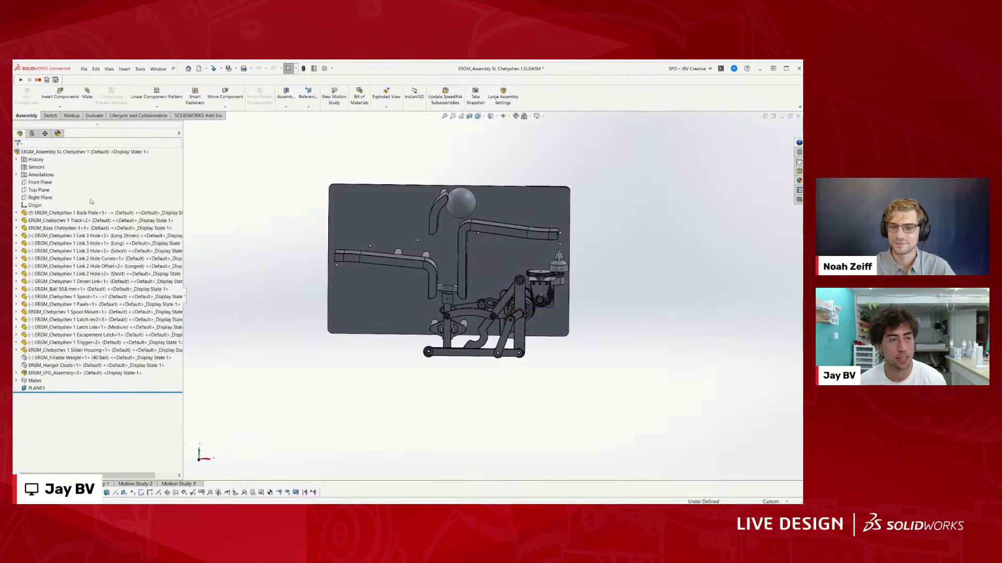
click(17, 213)
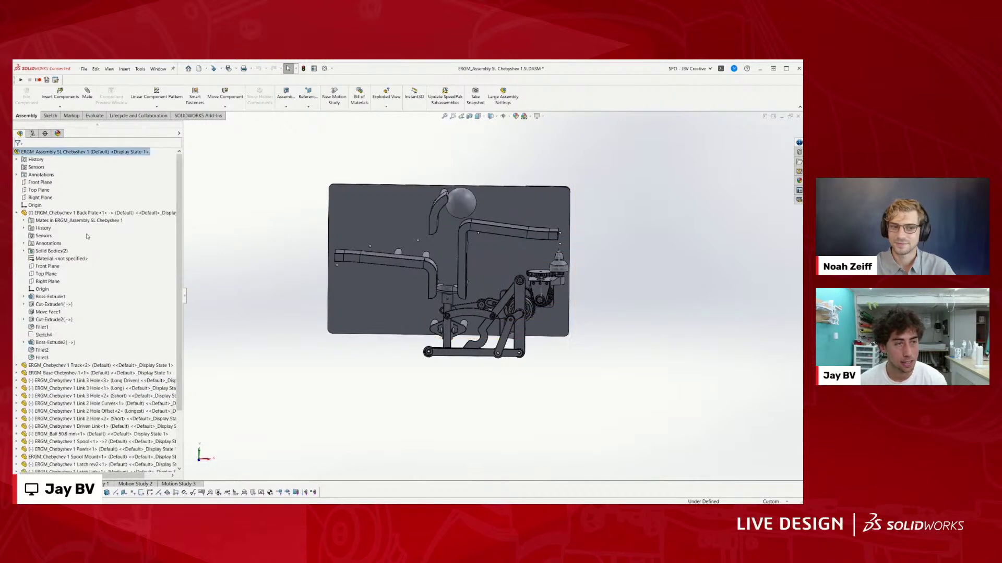
click(23, 221)
click(24, 221)
click(17, 213)
Step: Show the track's hidden solid bodies Chamfer7 through Chamfer12 and Sweep9 in the assembly
click(24, 220)
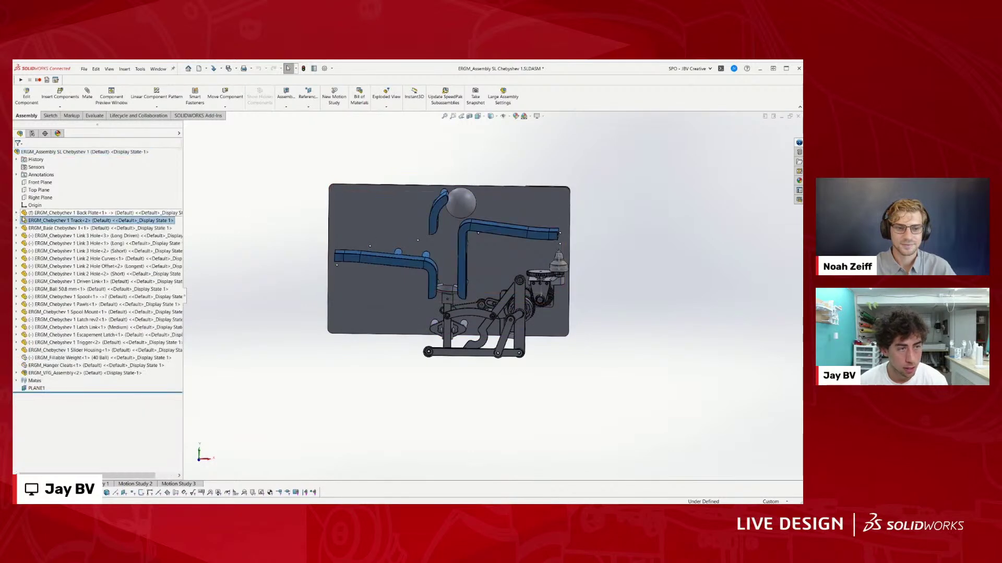
click(16, 221)
click(23, 190)
click(52, 212)
shift+click(52, 252)
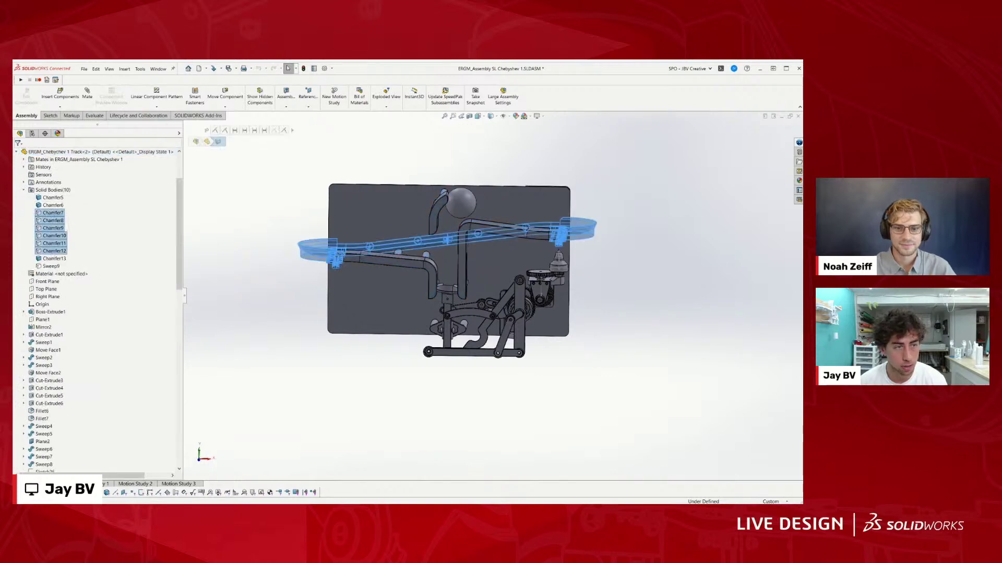
click(53, 266)
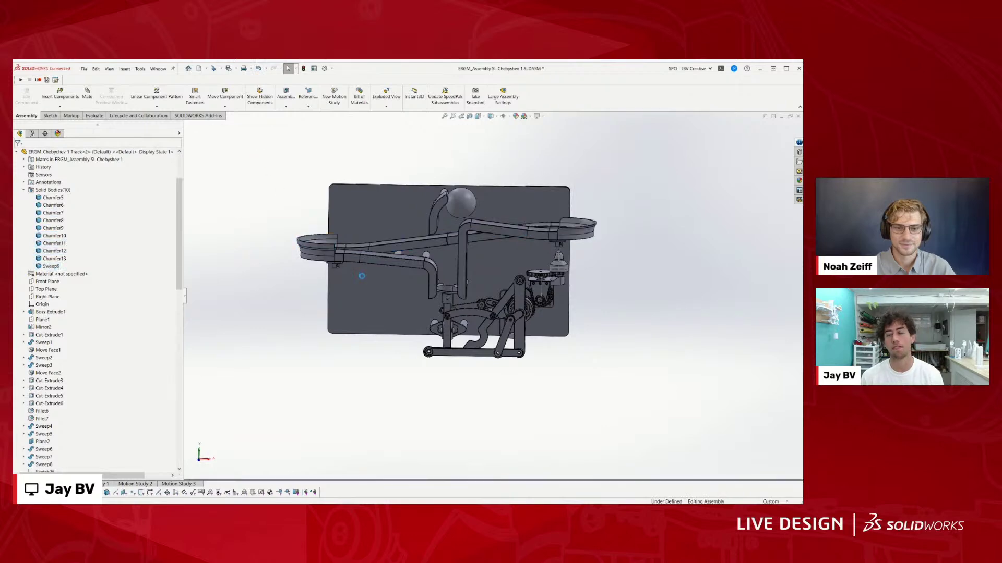
Step: Move the vertical two-hole offset link upward beneath the track to set the Chebyshev linkage in motion
scroll(497, 292, up, 1)
scroll(518, 228, down, 3)
middle_drag(461, 275, 389, 333)
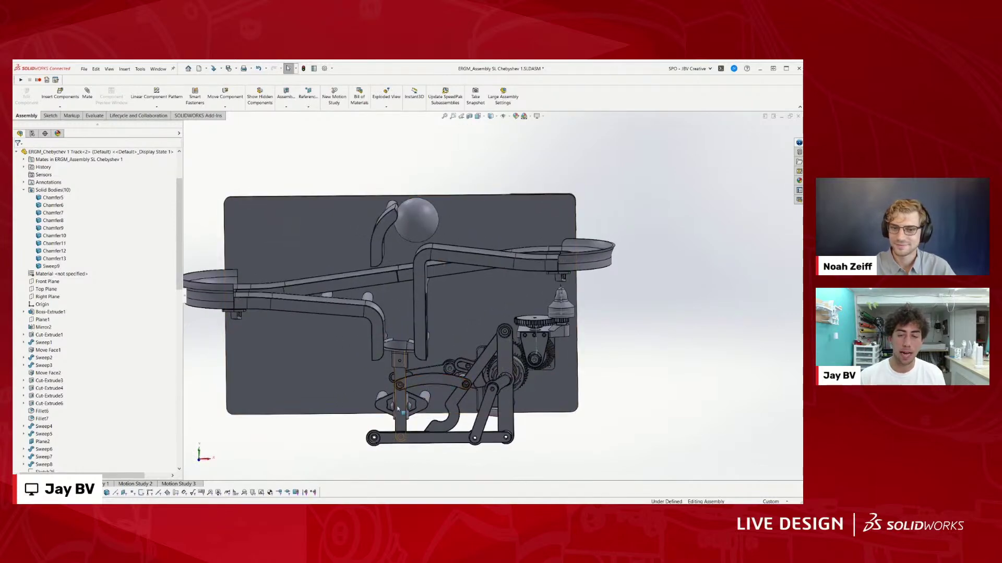
drag(398, 409, 451, 365)
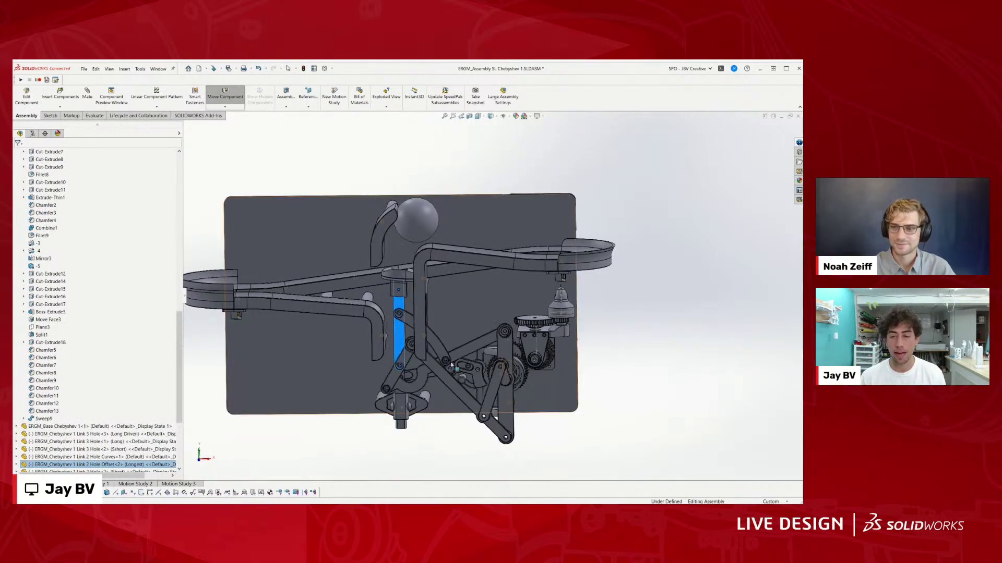
key(Escape)
Step: Rotate the short driven link around its pivot several times to cycle the linkage and raise the ball lifter
drag(505, 381, 562, 393)
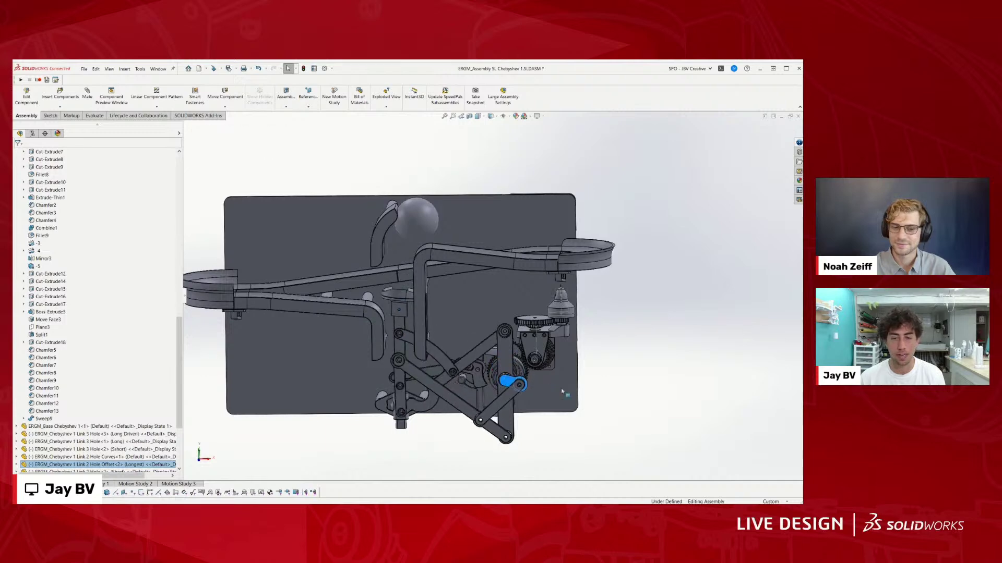
drag(495, 408, 552, 448)
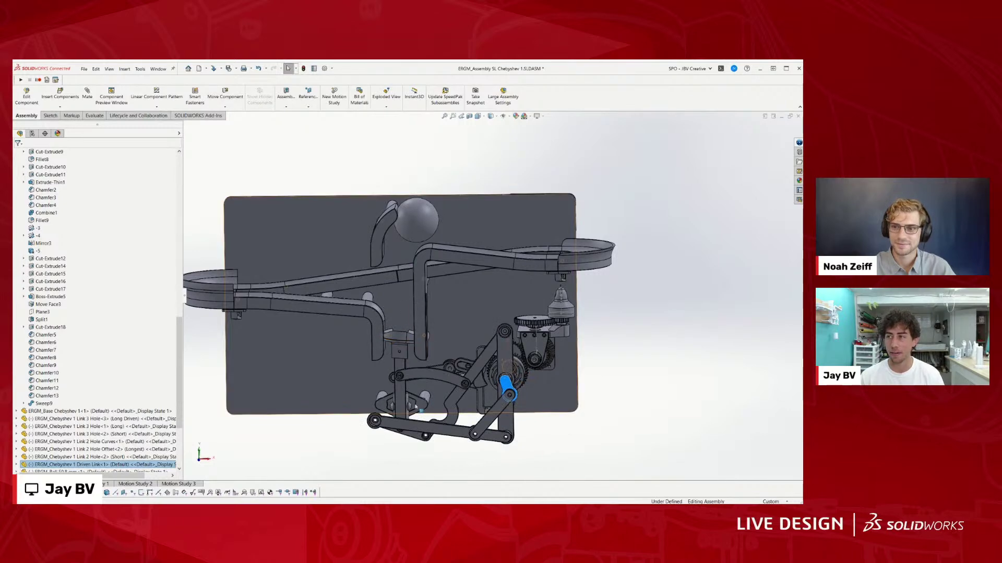
scroll(368, 276, down, 3)
scroll(463, 340, down, 5)
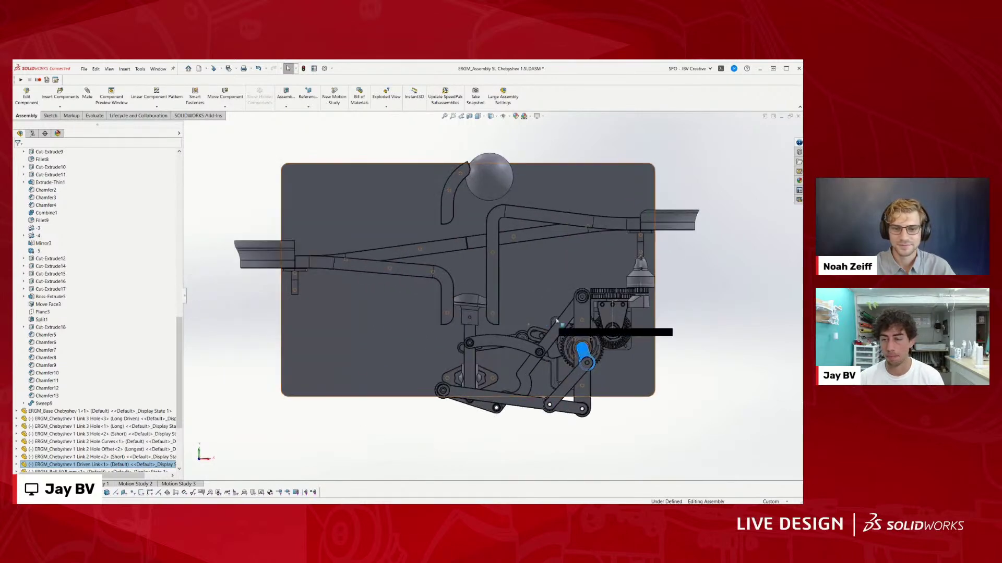
drag(578, 367, 651, 424)
scroll(498, 292, up, 4)
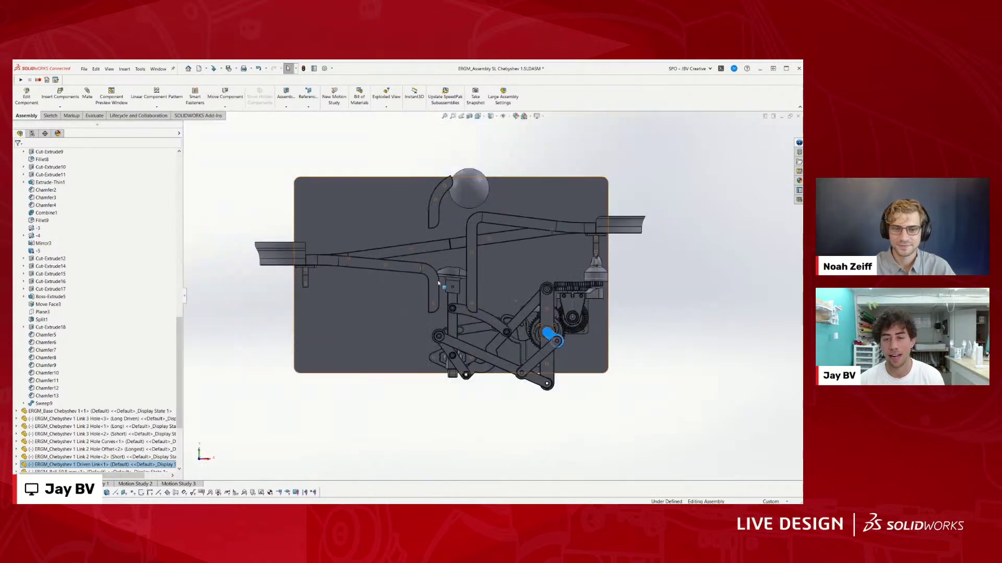
Step: Open the track as its own part, hide its lower sloped rail body, and show it again
click(438, 284)
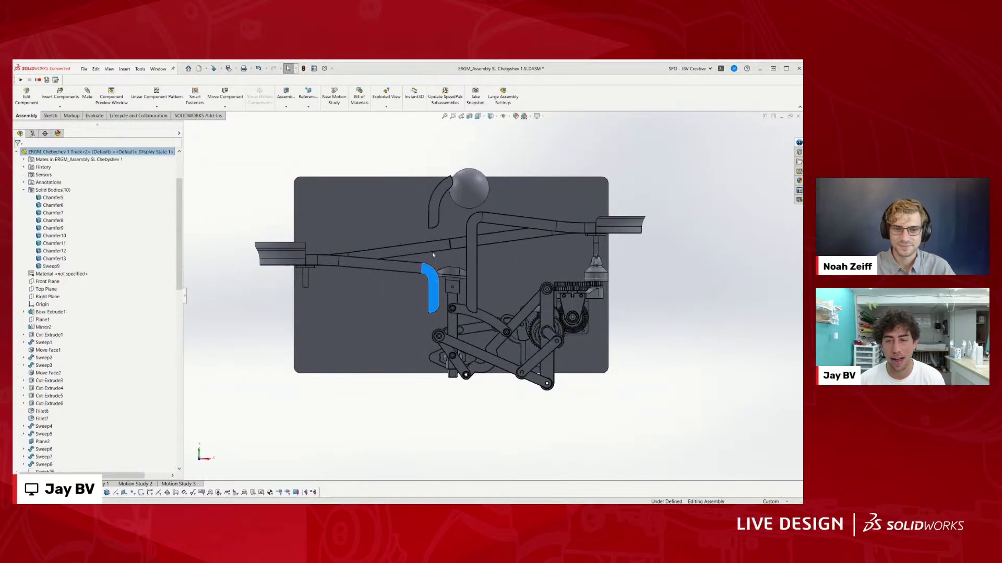
click(440, 252)
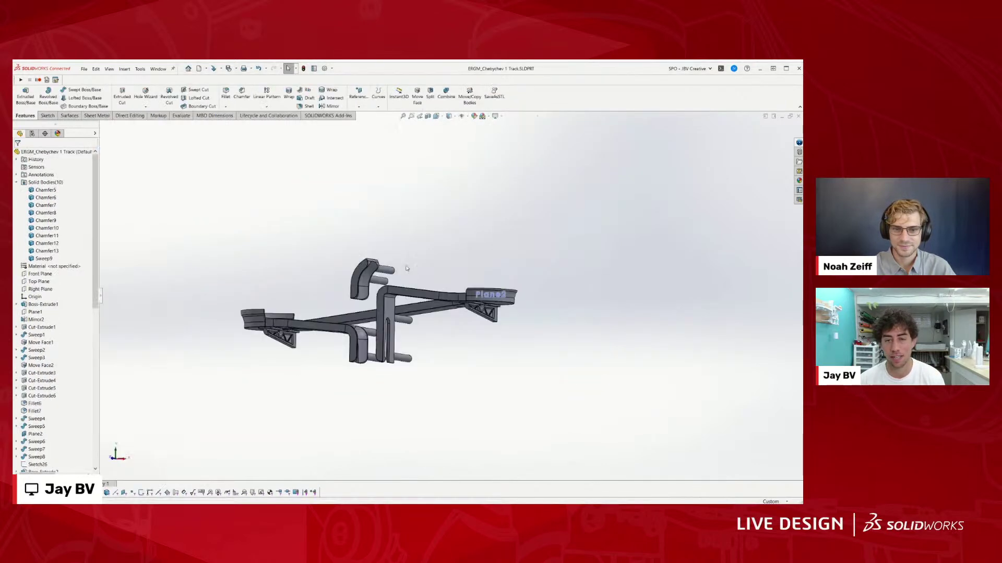
middle_drag(365, 312, 394, 347)
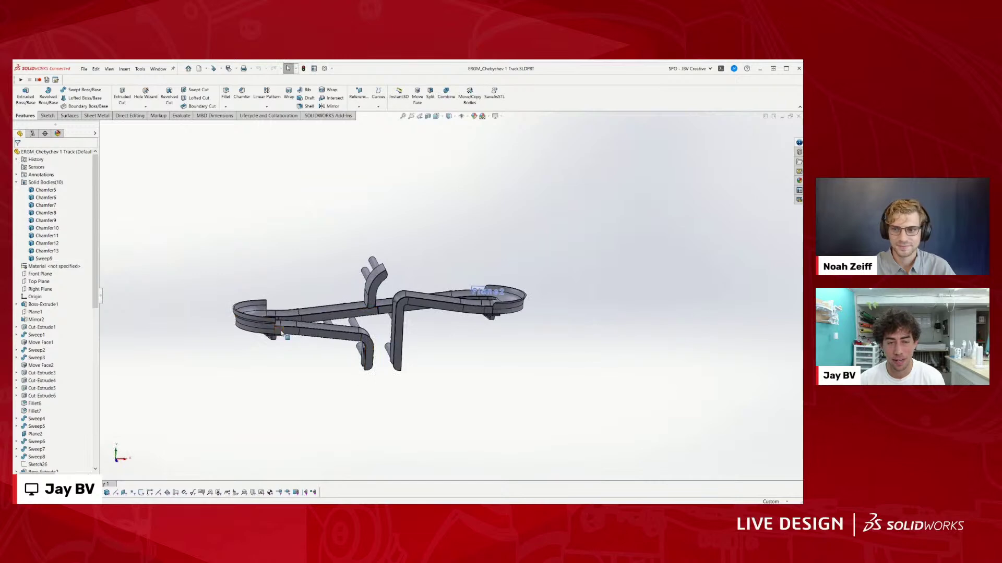
key(Tab)
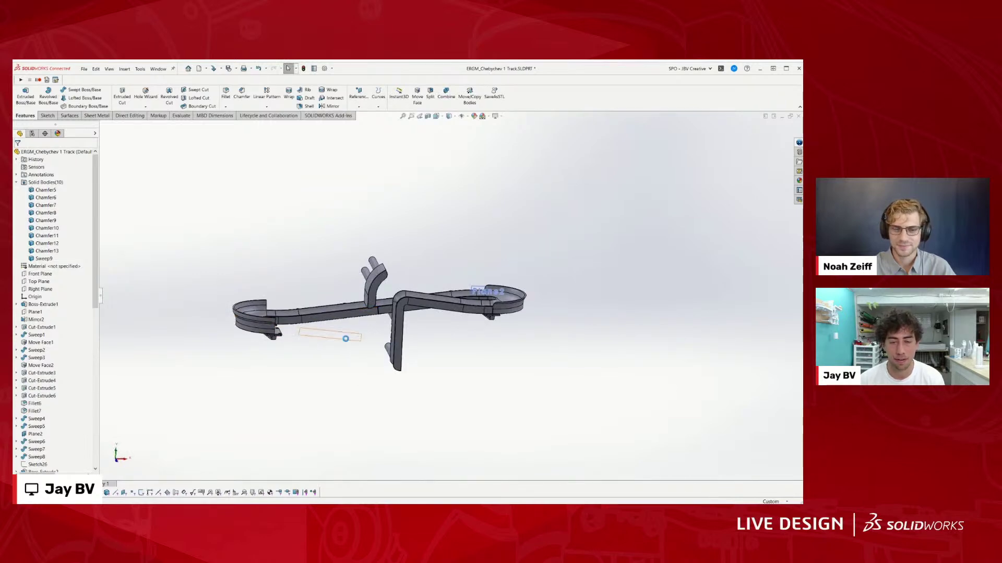
key(shift+Tab)
Step: Return to the assembly and reposition the 50.8 mm ball beside the curved guide at the top of the track
key(ctrl+Tab)
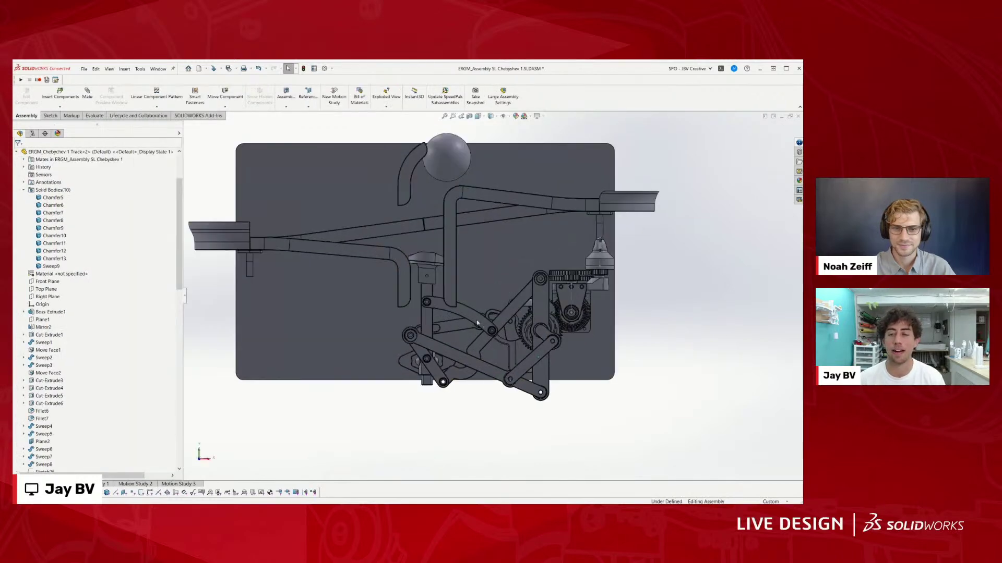
middle_drag(477, 323, 479, 316)
scroll(479, 316, down, 6)
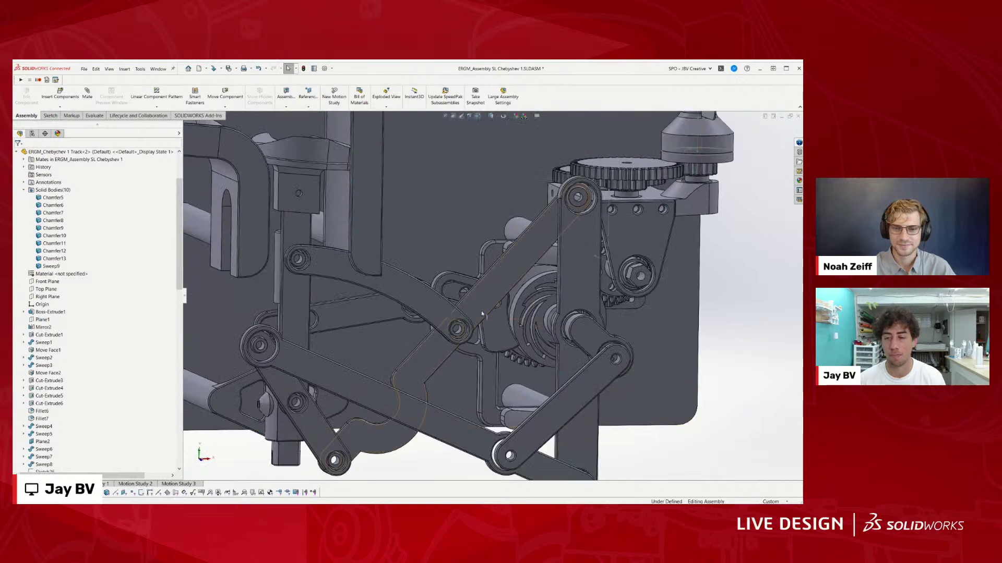
scroll(543, 369, up, 6)
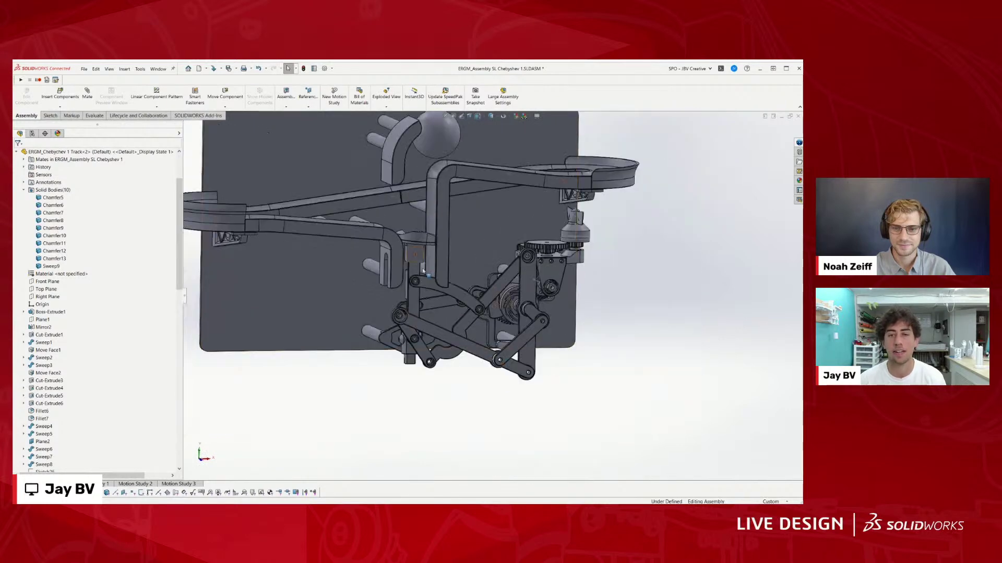
drag(447, 136, 427, 213)
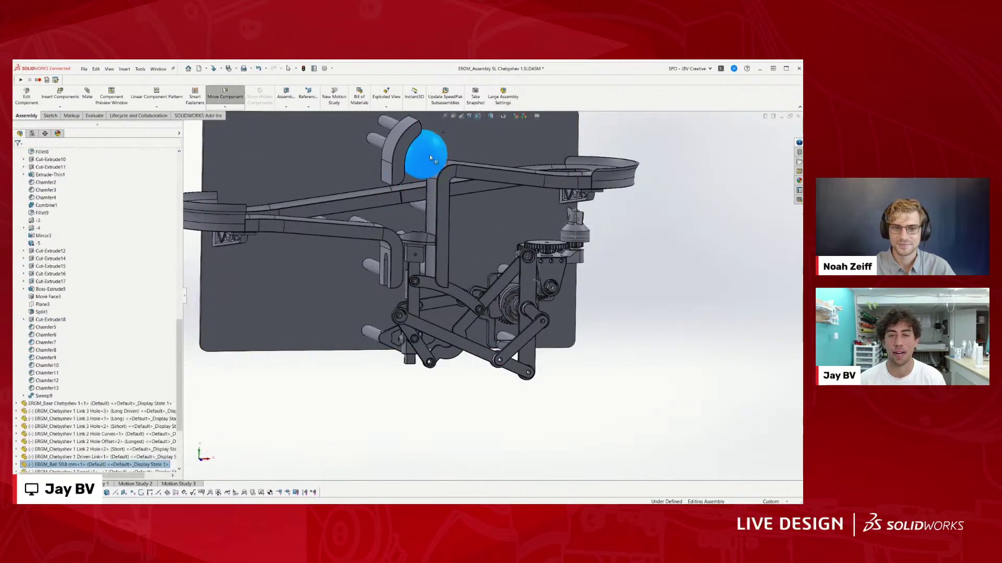
drag(464, 138, 464, 140)
scroll(521, 203, up, 3)
middle_drag(516, 210, 515, 260)
scroll(415, 219, down, 3)
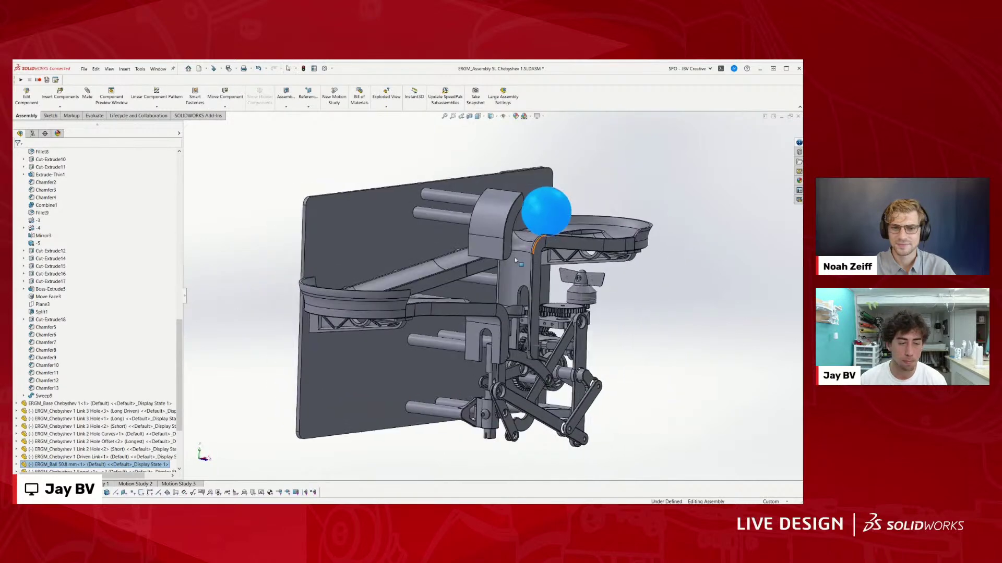
Step: Play Motion Study 3 and Motion Study 2 from the start to watch the ball-lifting linkage
click(179, 484)
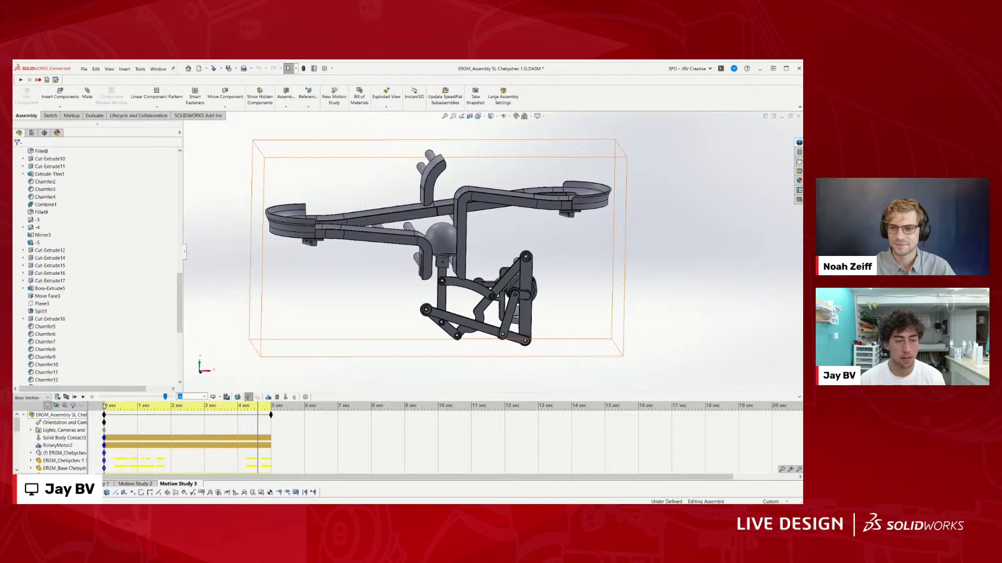
click(75, 398)
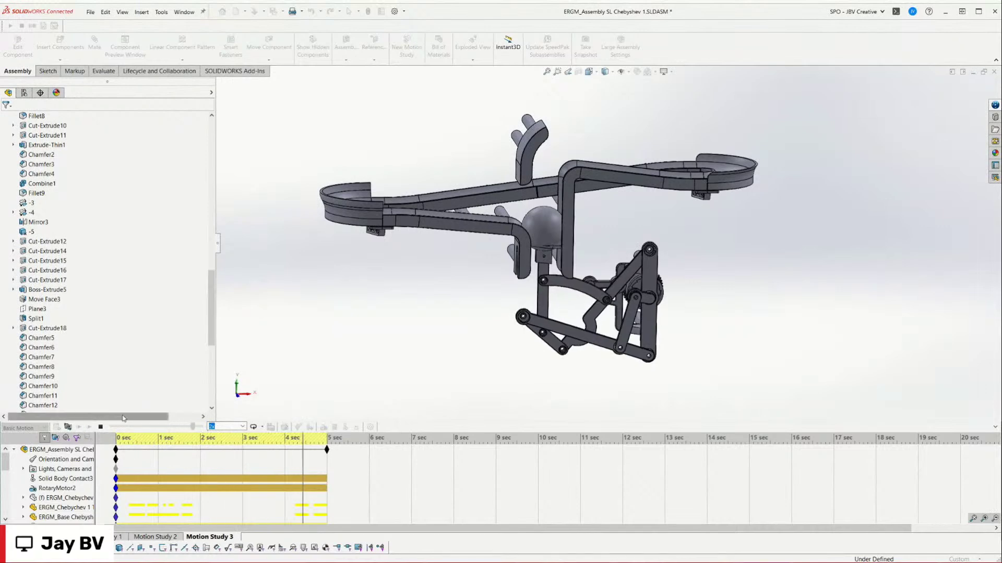
click(159, 537)
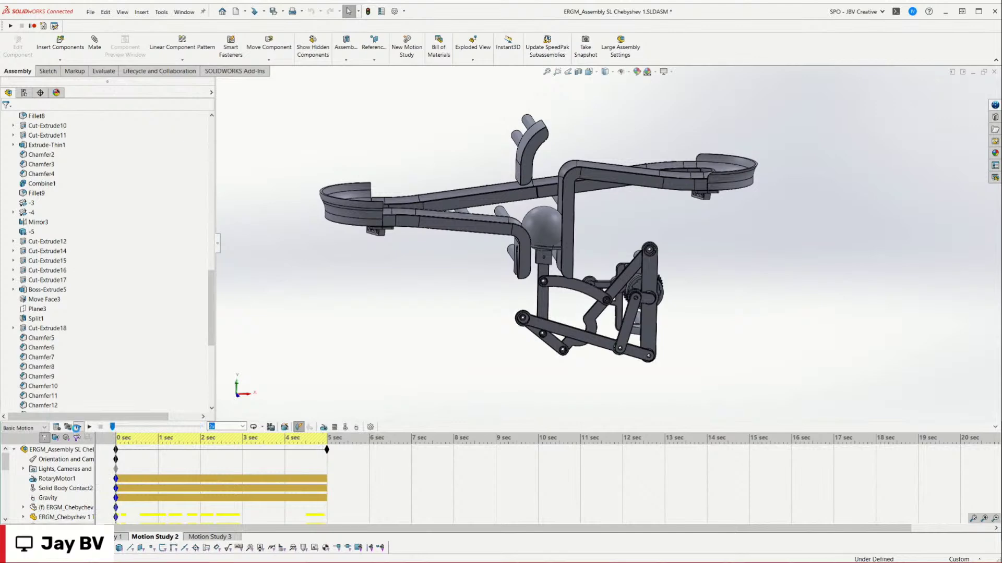
click(78, 427)
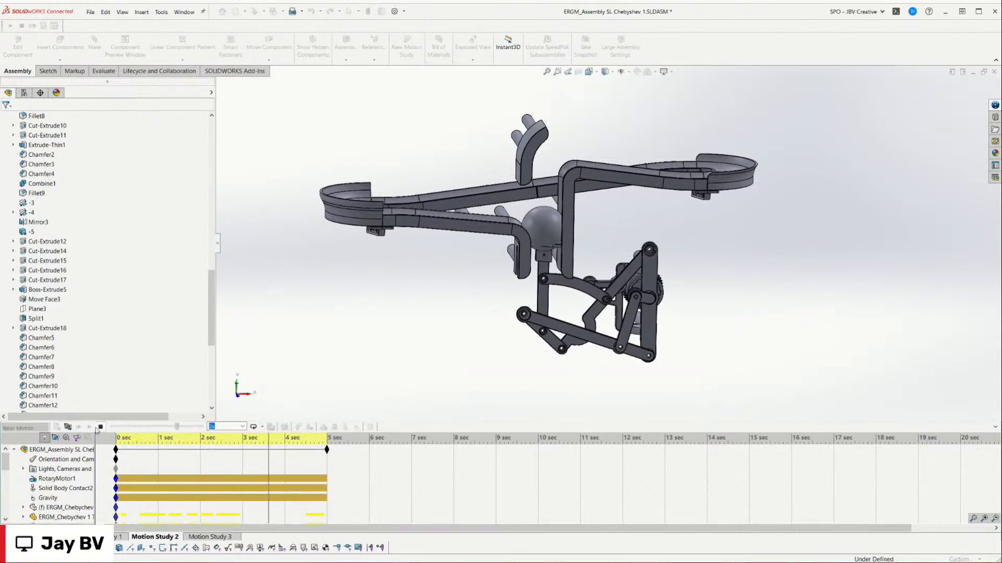
Step: Switch to Motion Study 1 and play it from the start with the back plate in view
click(119, 537)
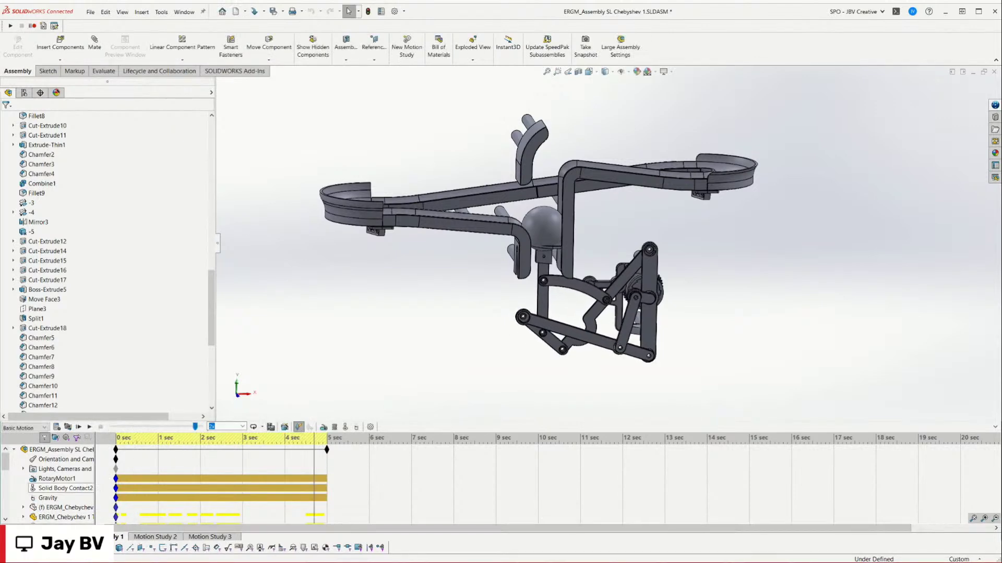
scroll(498, 141, up, 5)
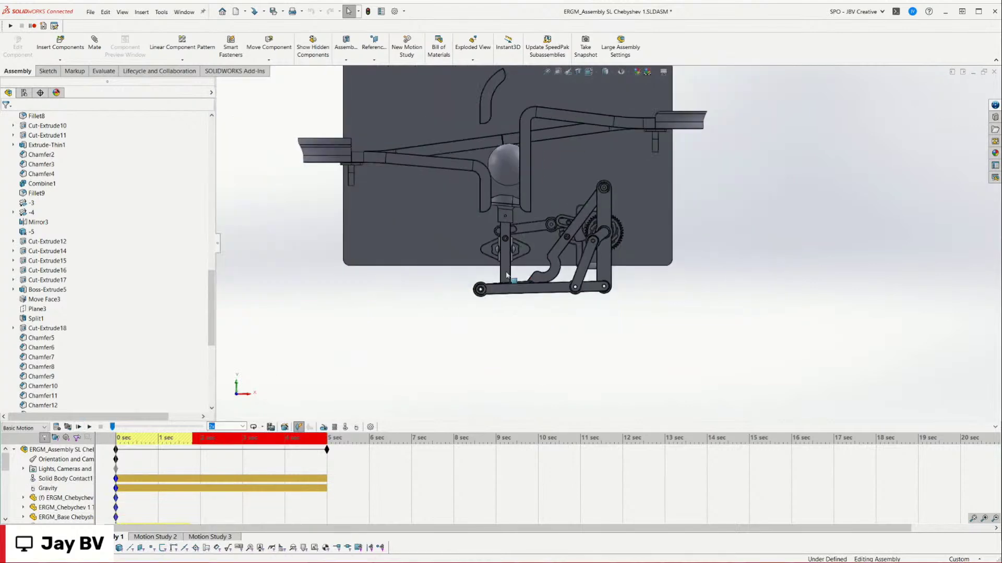
scroll(551, 120, down, 4)
middle_drag(465, 289, 532, 308)
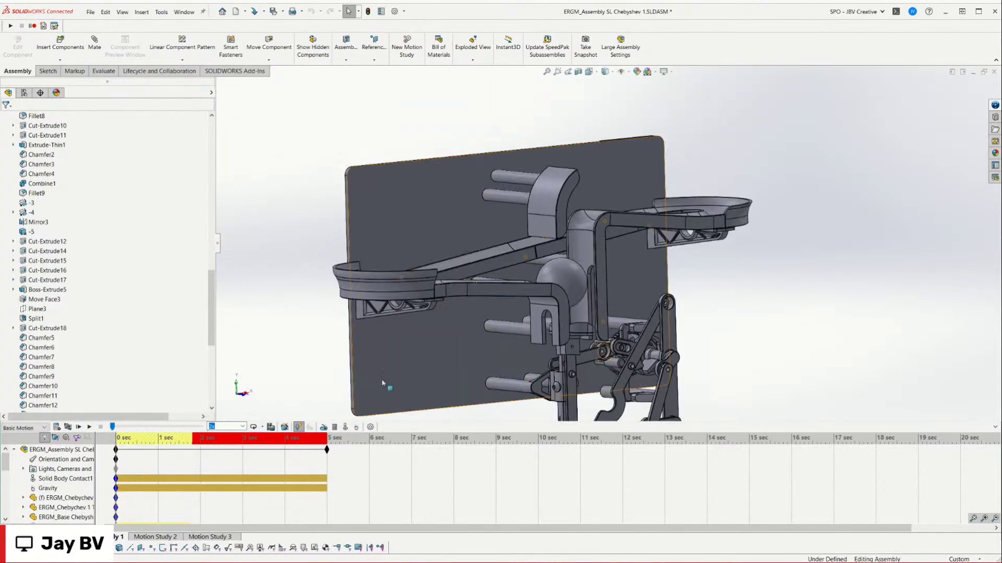
click(79, 427)
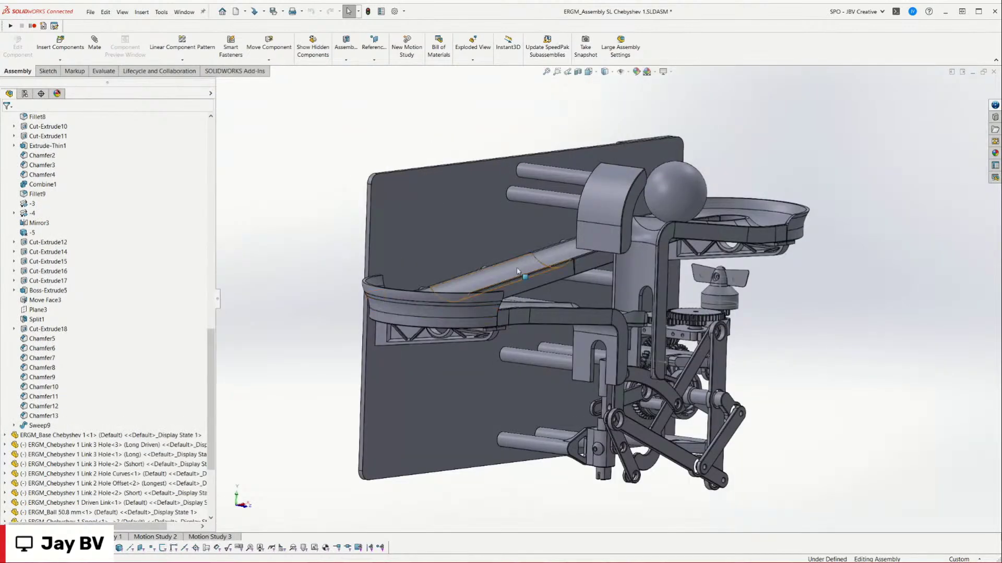
Step: Select the ball and examine how it sits against the upper track and curved guide
scroll(623, 274, up, 3)
middle_drag(624, 274, 626, 235)
scroll(590, 243, up, 3)
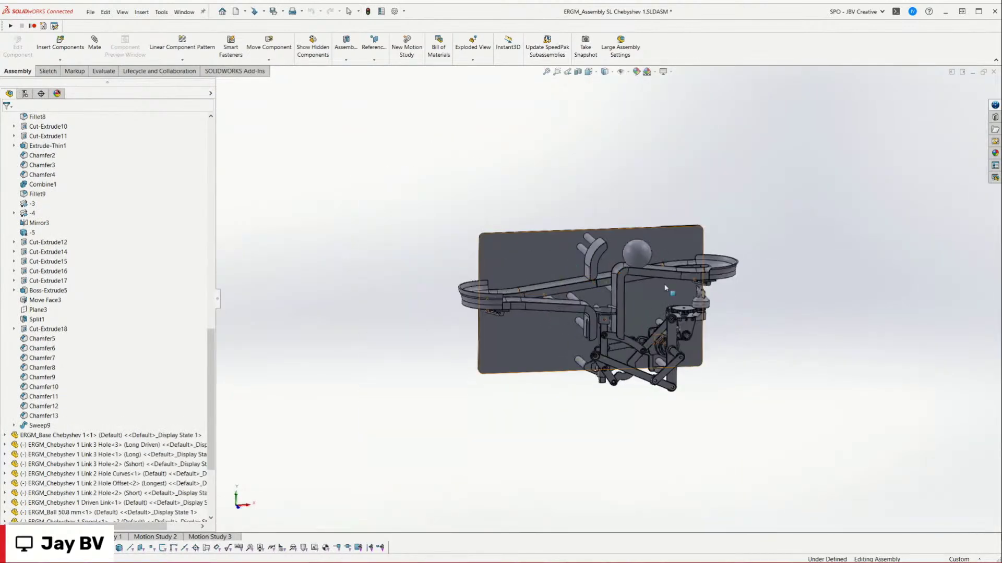
click(626, 235)
scroll(506, 245, up, 3)
middle_drag(506, 246, 472, 270)
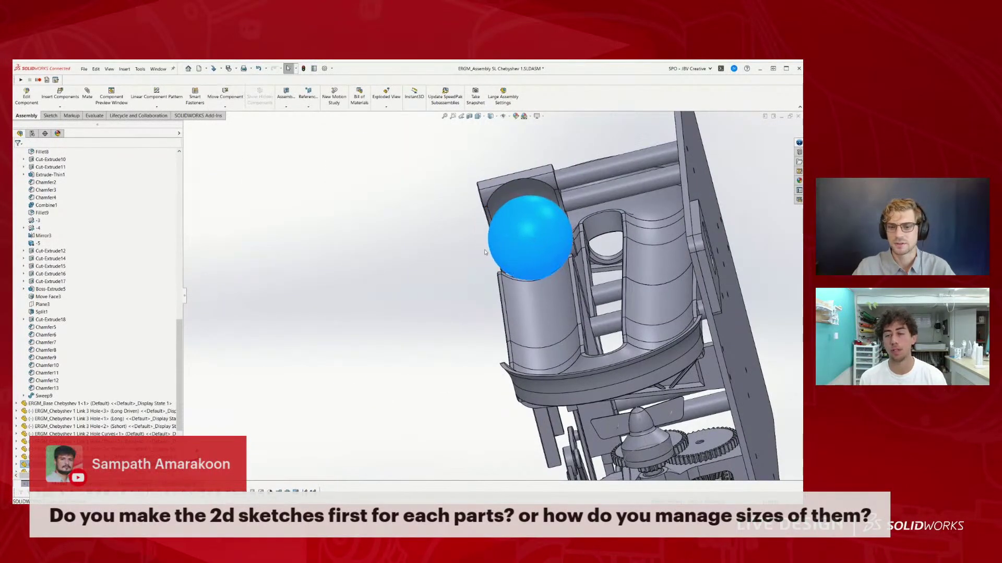
Step: Switch to the track part and inspect Sketch1 under Boss-Extrude1, the profile drawn around the ball
key(ctrl+1)
click(445, 334)
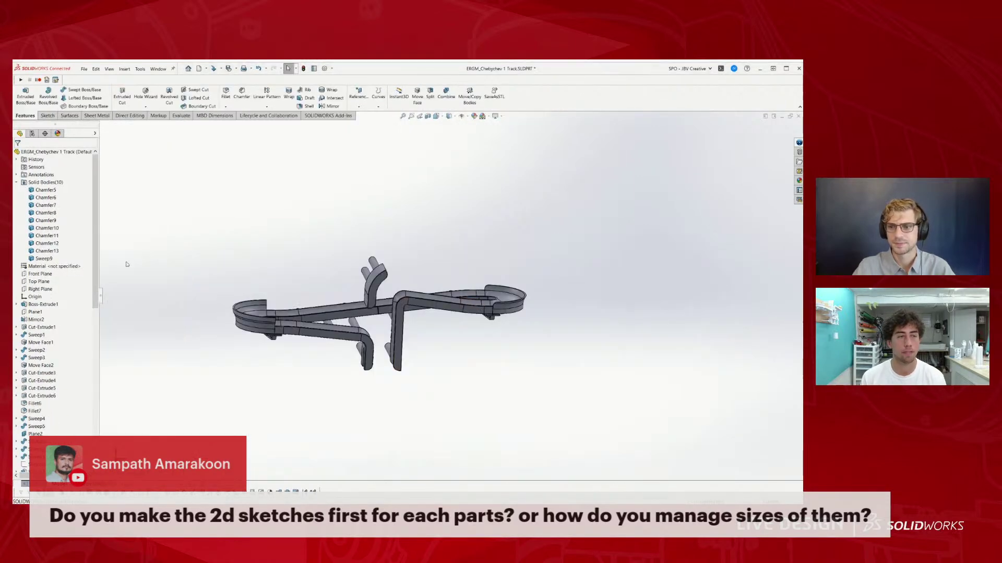
click(17, 305)
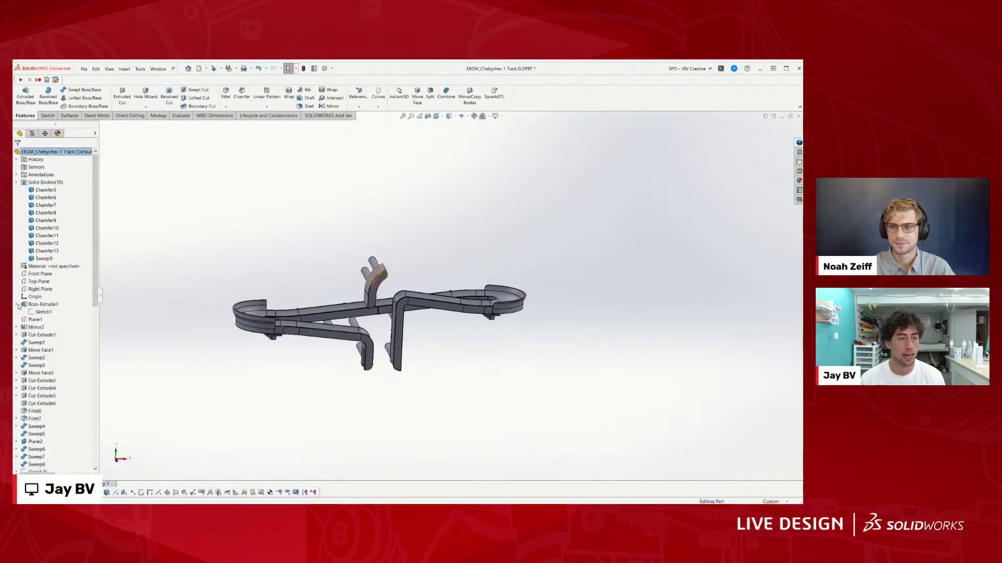
scroll(380, 376, down, 4)
middle_drag(386, 376, 359, 287)
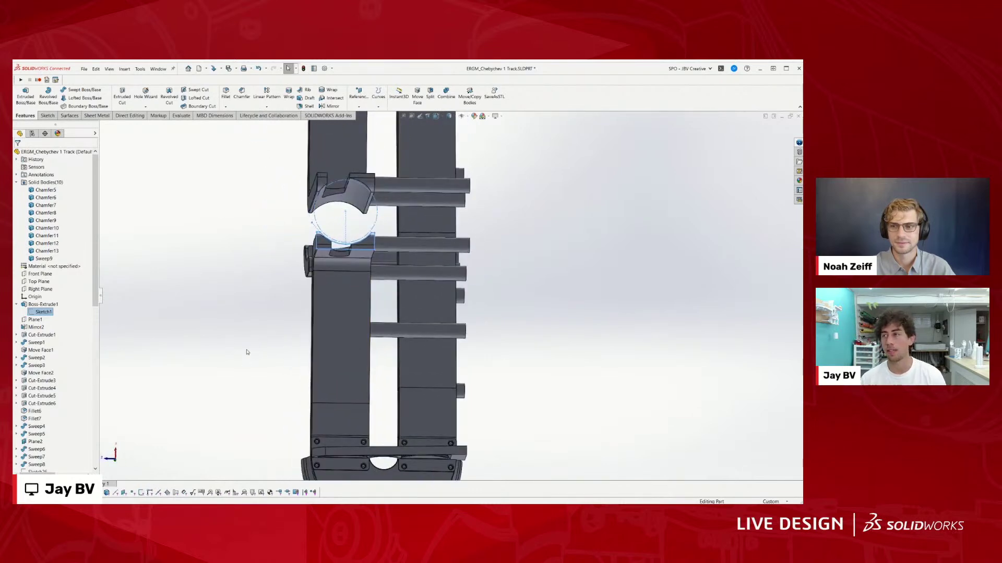
Step: Inspect the ball circle's diameter dimension in Sketch1 of the track part, then close the dimension and exit the sketch
right_drag(329, 218, 331, 242)
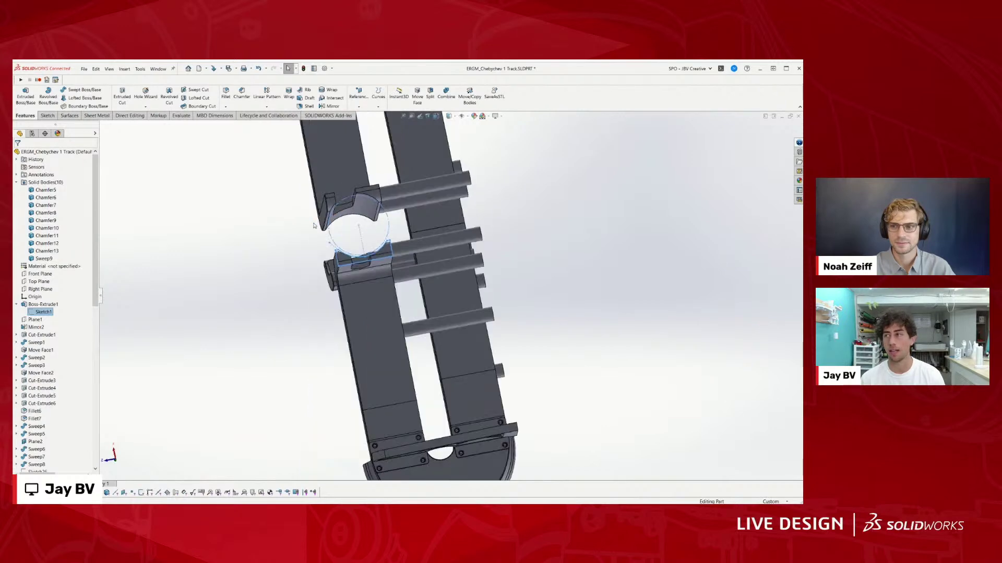
scroll(439, 326, down, 3)
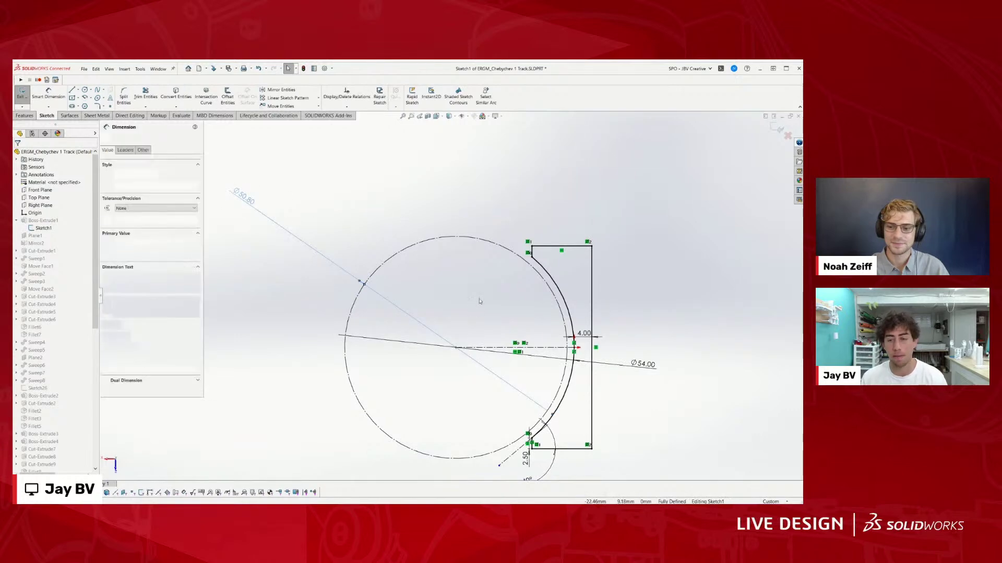
scroll(479, 301, up, 3)
scroll(473, 261, down, 3)
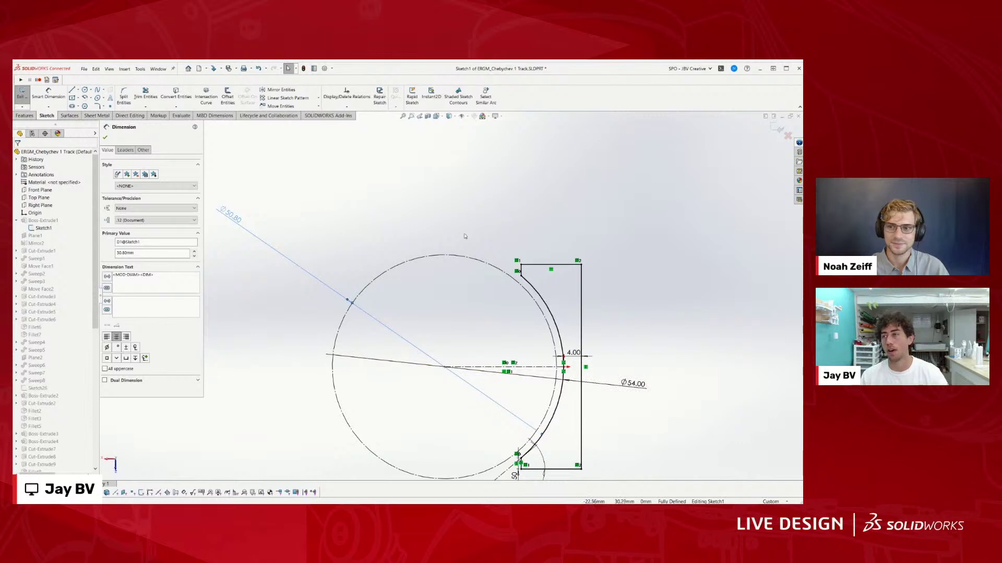
scroll(446, 210, up, 5)
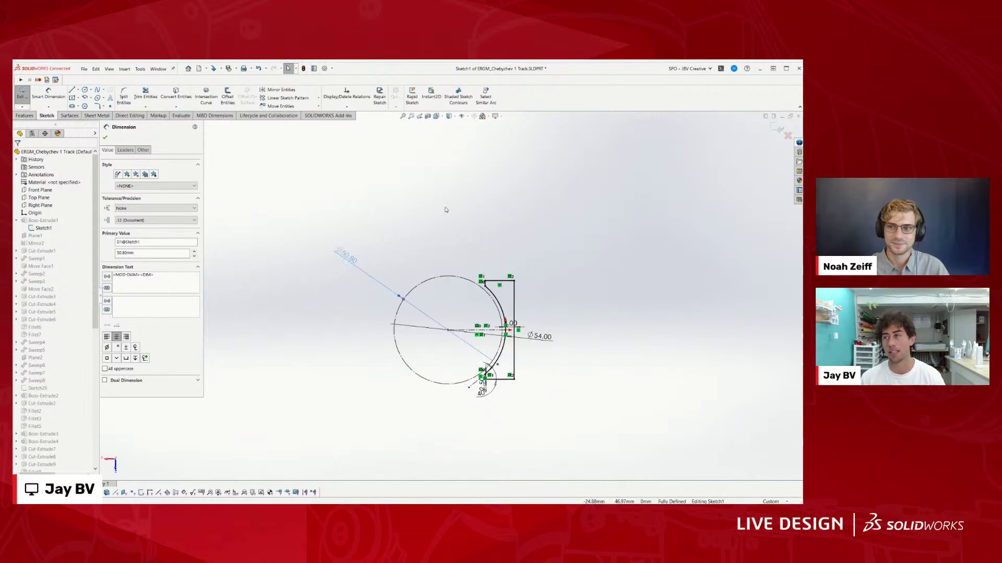
click(106, 138)
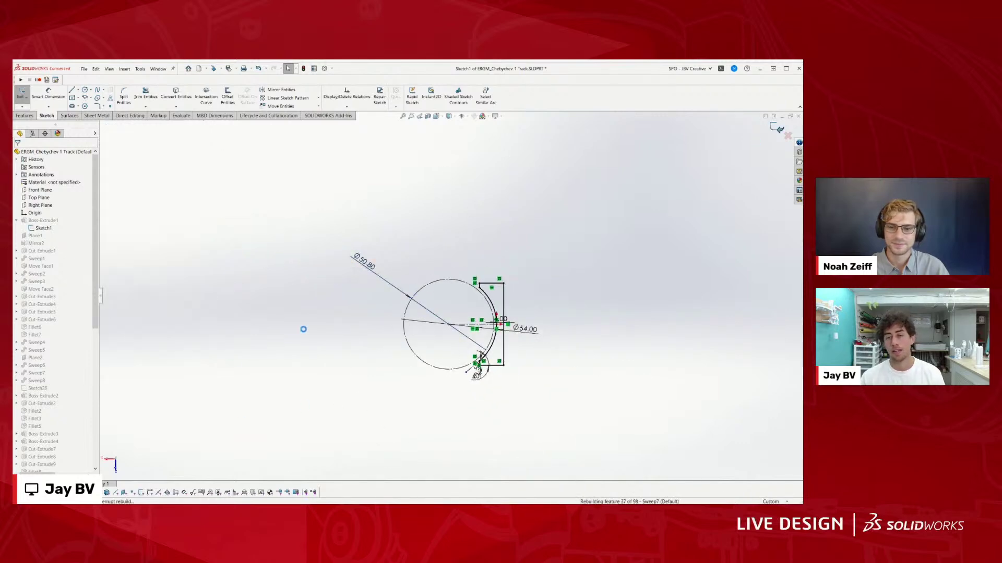
click(776, 128)
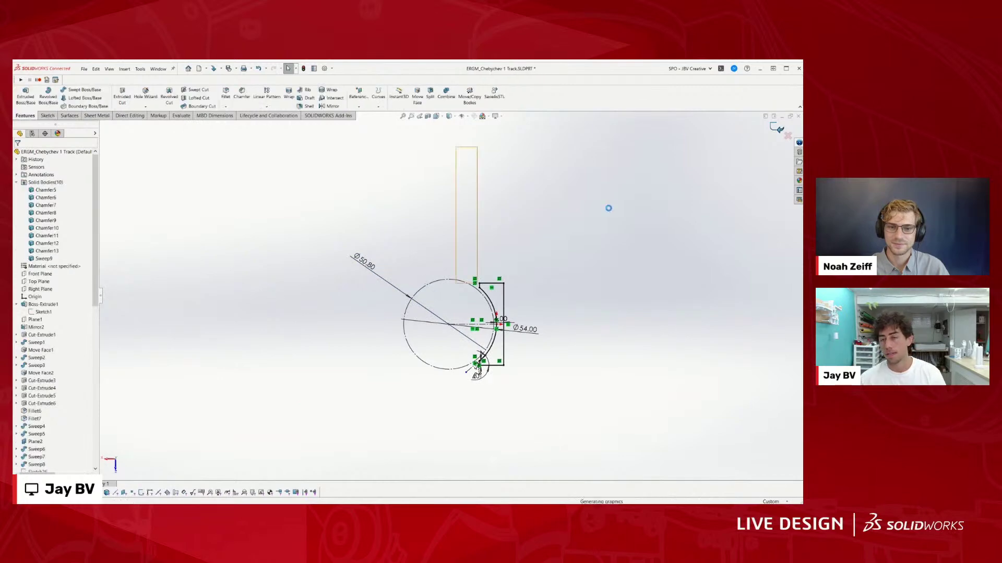
Step: View the complete track part from the front and switch back to the Chebyshev linkage assembly
scroll(611, 210, up, 5)
mouse_move(473, 219)
middle_down()
mouse_move(458, 411)
mouse_move(284, 374)
middle_up()
scroll(418, 264, down, 5)
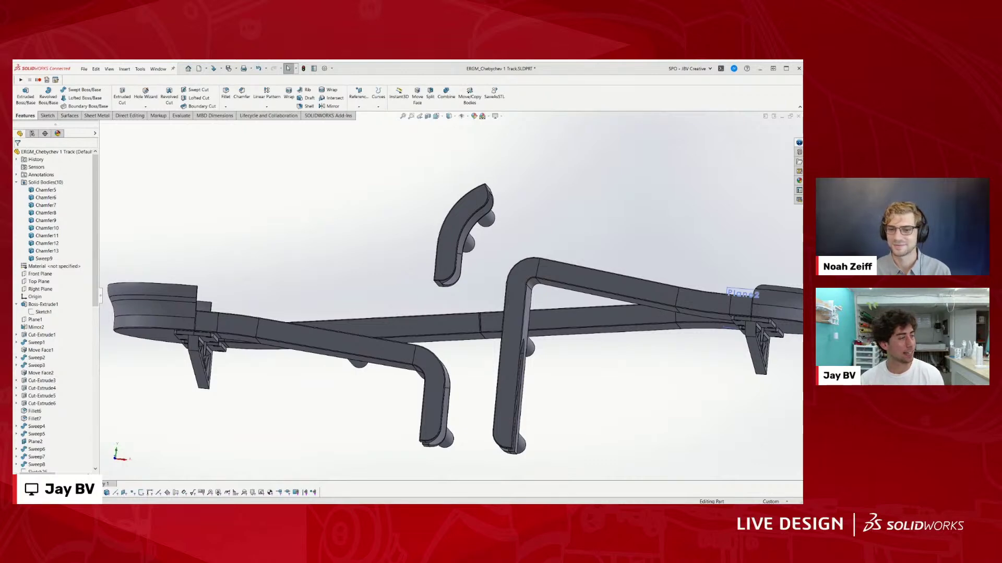
key(ctrl+Tab)
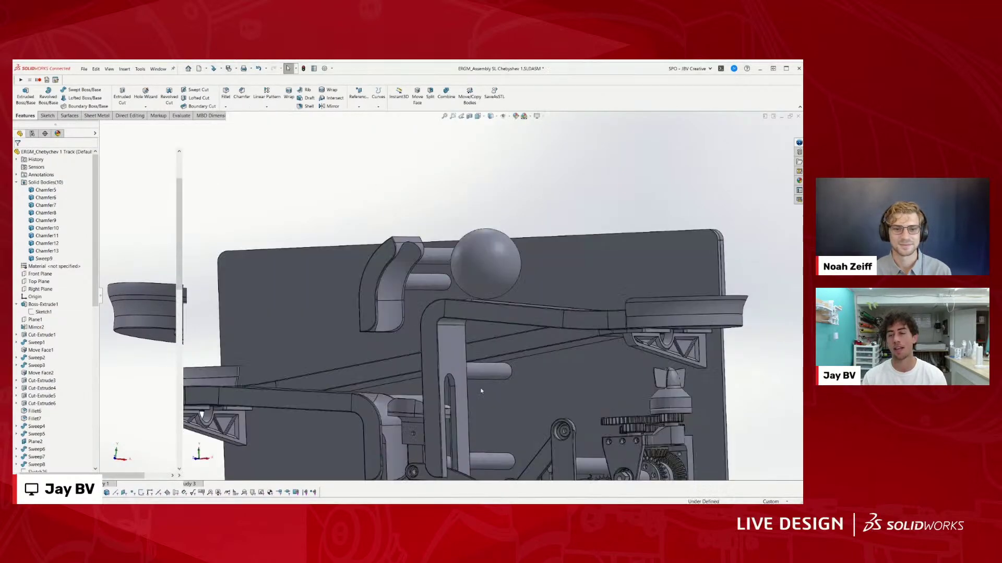
right_click(479, 261)
click(501, 334)
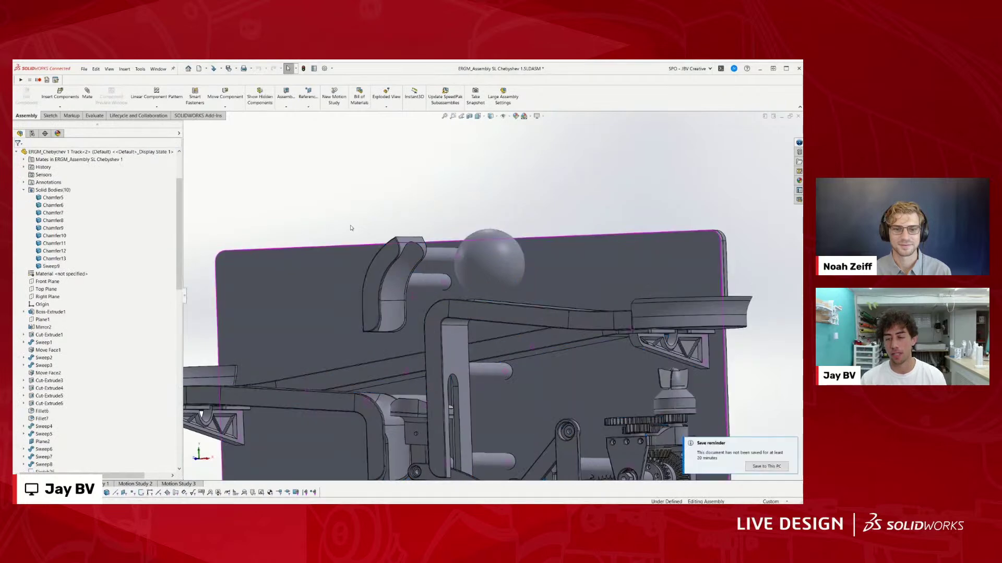
Step: Rotate the driven link by hand around its gear axis with the assembly viewed from the front
right_drag(351, 228, 358, 304)
scroll(360, 308, up, 3)
scroll(518, 413, down, 3)
drag(605, 385, 647, 315)
key(Escape)
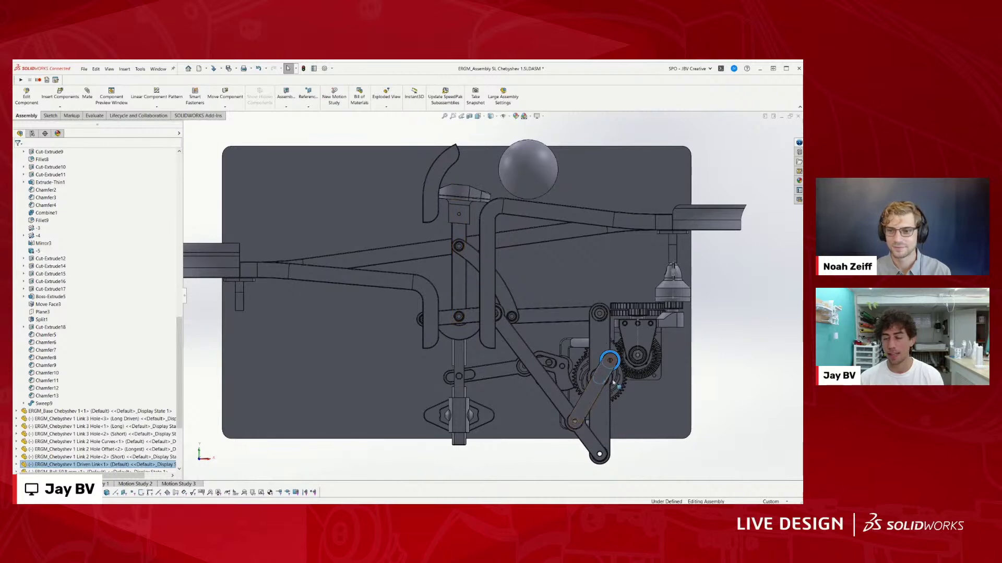
Step: Move the short two-hole link beside the gears and the Longest offset link under the ball lifter to cycle the linkage
scroll(613, 386, down, 5)
click(539, 295)
drag(539, 295, 574, 208)
key(Escape)
scroll(499, 295, up, 5)
drag(495, 334, 502, 320)
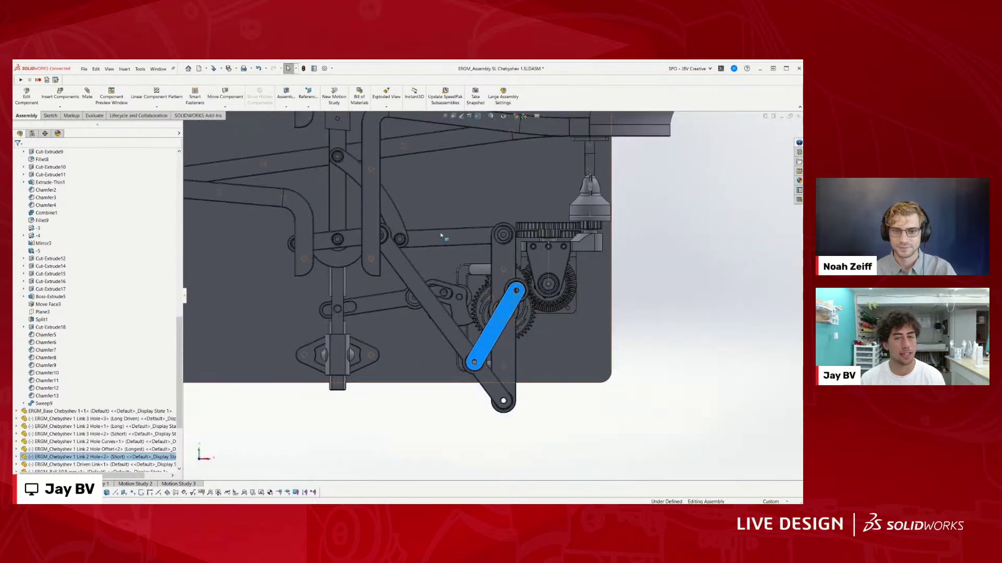
scroll(493, 295, up, 3)
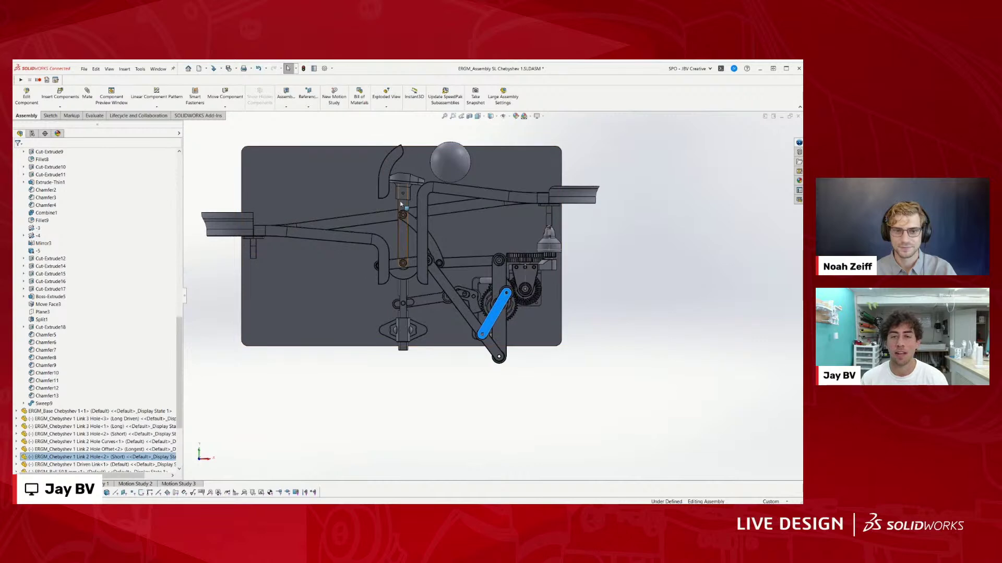
drag(401, 204, 401, 201)
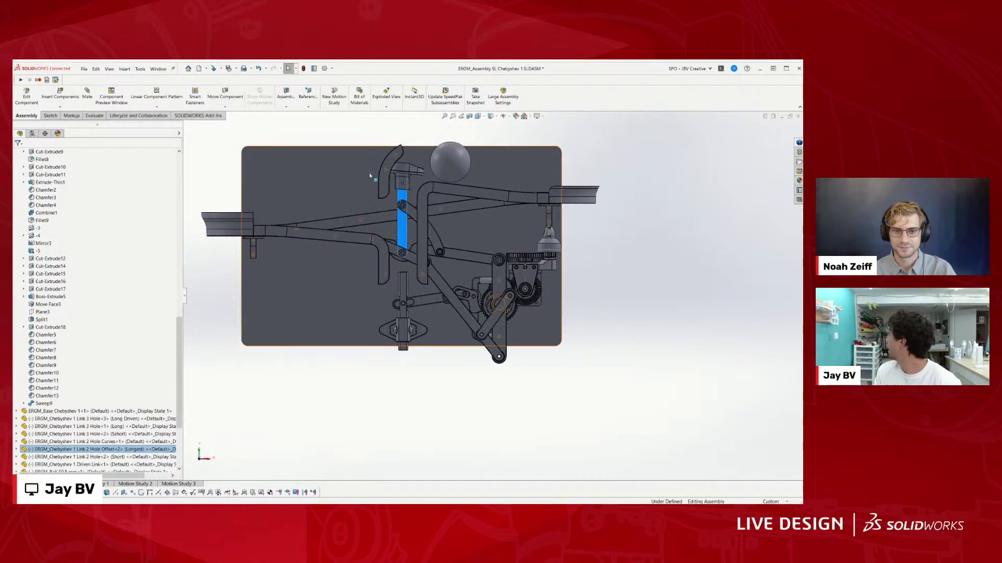